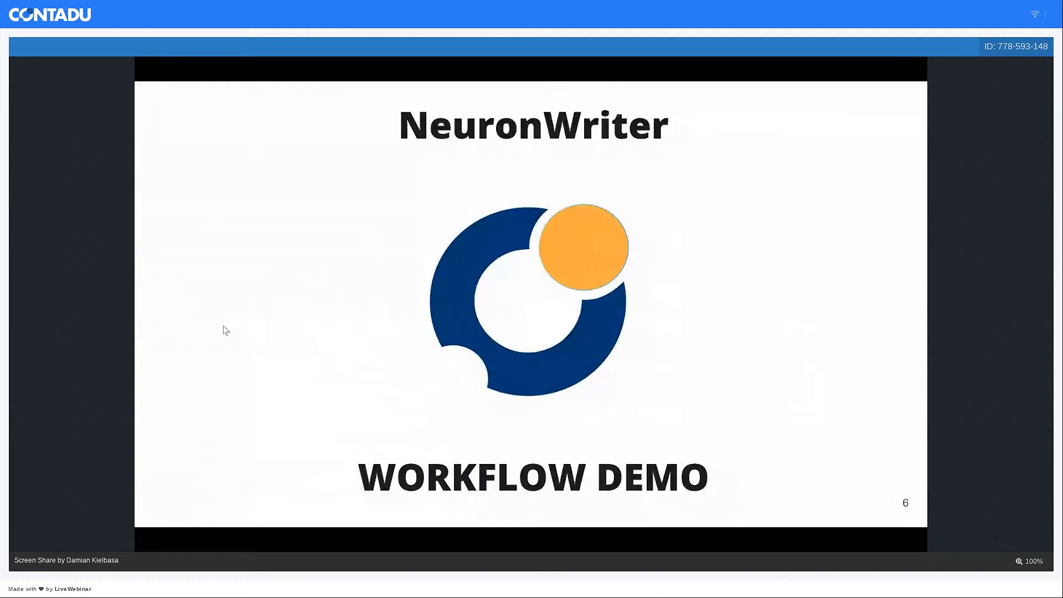
Leave the slideshow, go to the adidas.com content writer list and open the "running shoes" query in a new tab.
{"action": "key", "text": "alt+Tab"}
{"action": "left_click", "coordinate": [436, 213]}
{"action": "key", "text": "Escape"}
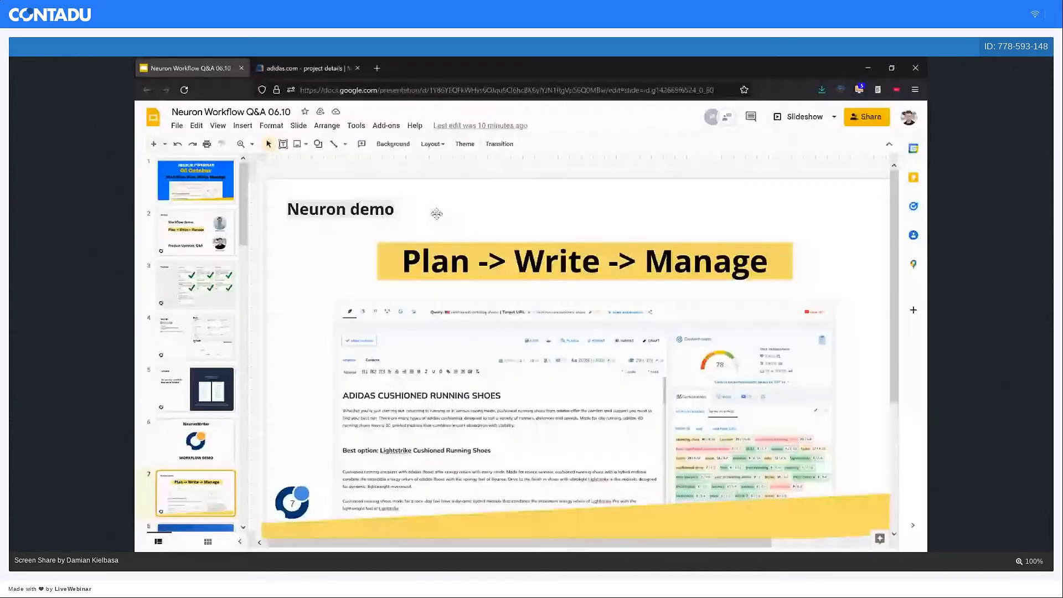
{"action": "left_click", "coordinate": [295, 68]}
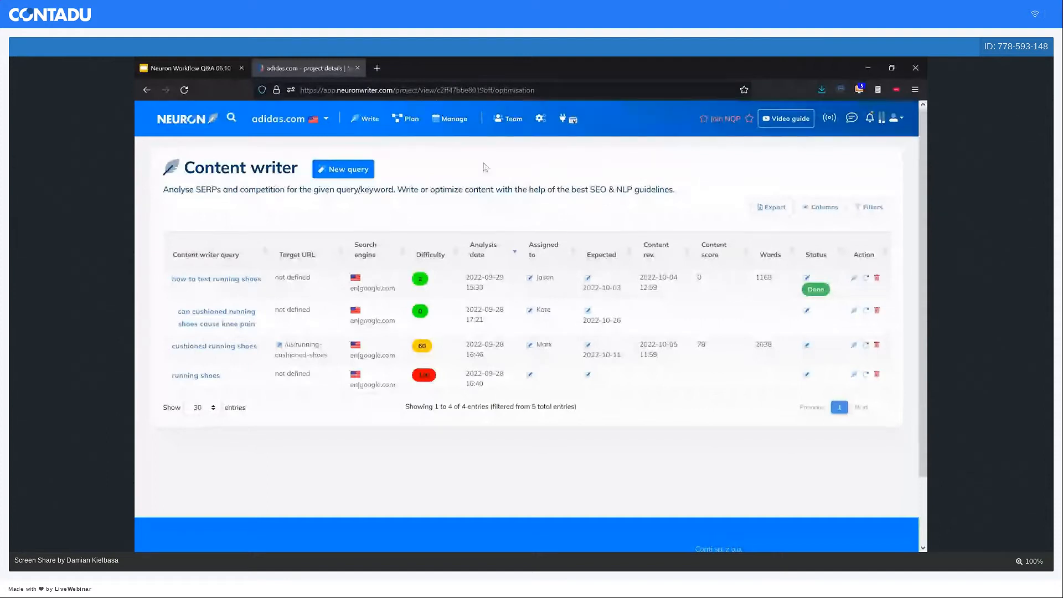
{"action": "middle_click", "coordinate": [201, 382]}
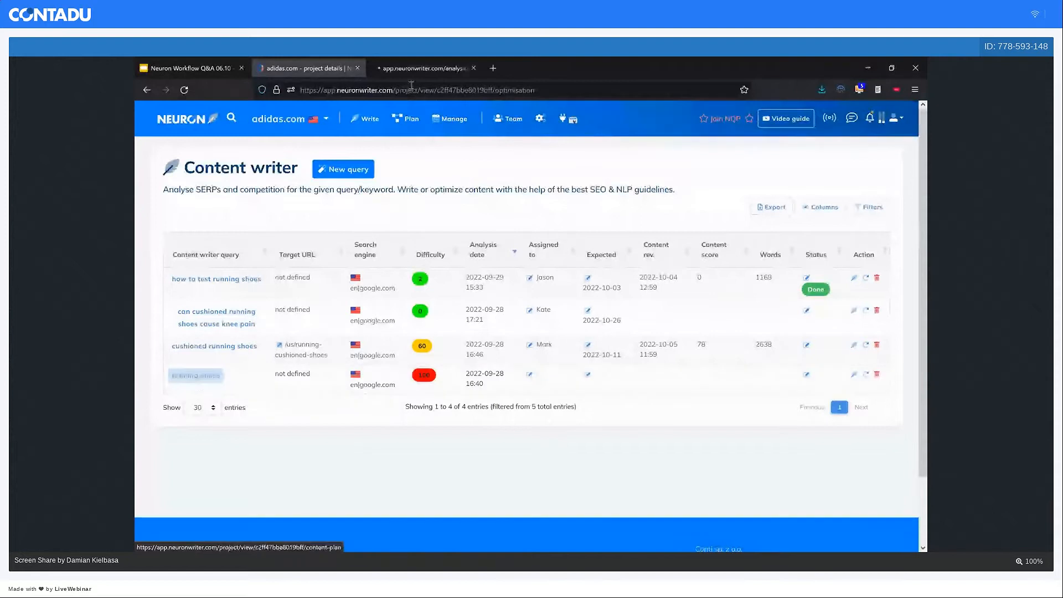
{"action": "left_click", "coordinate": [420, 67]}
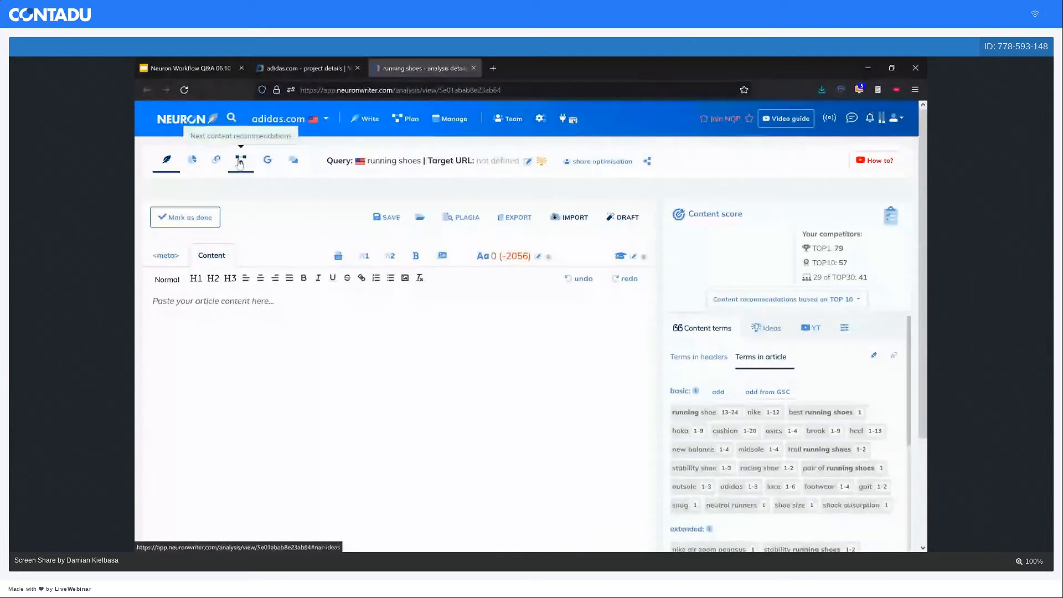
Examine the next content ideas for the "running shoes" query, including own rank, competitors coverage and competitor positions.
{"action": "left_click", "coordinate": [239, 161]}
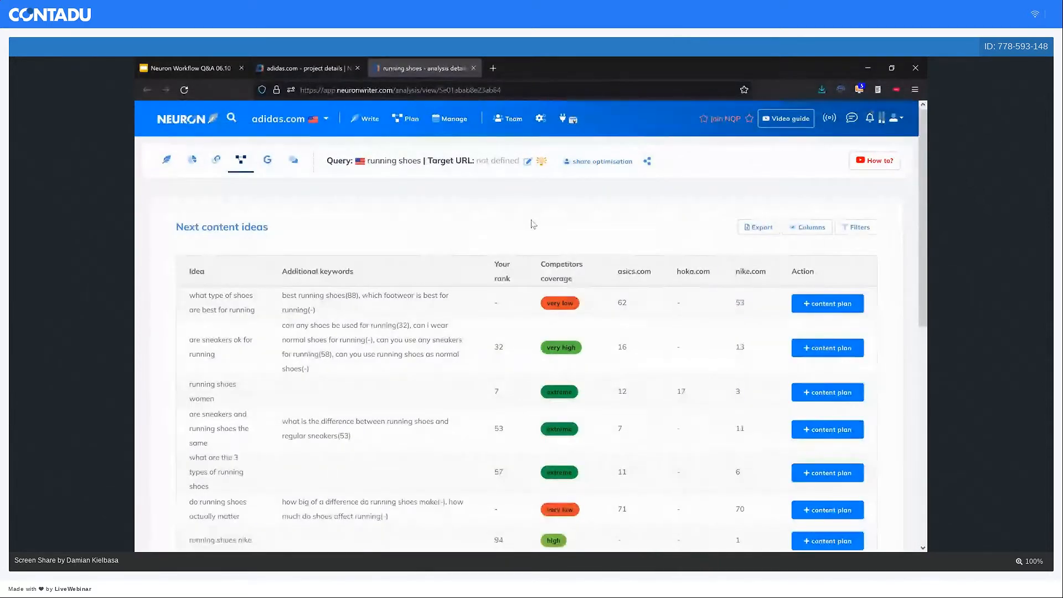
{"action": "scroll", "coordinate": [533, 224], "scroll_direction": "down", "scroll_amount": 1}
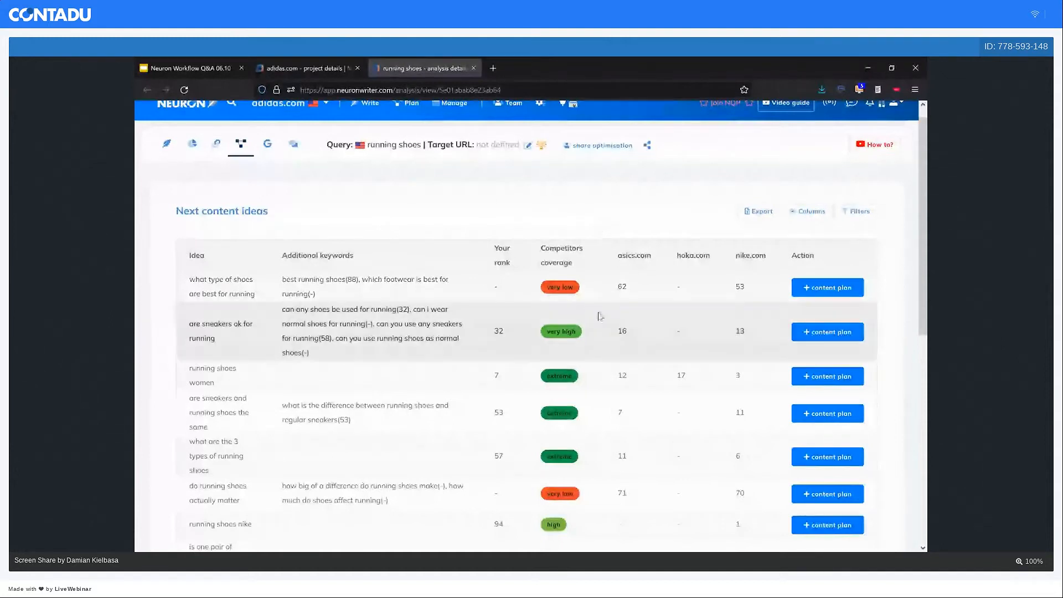
{"action": "left_click", "coordinate": [813, 286]}
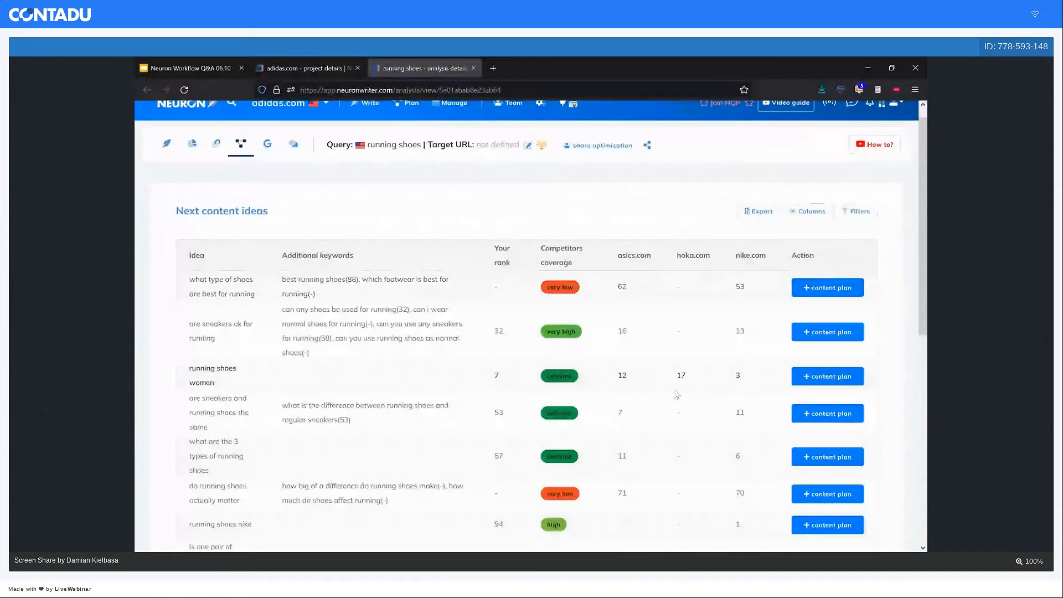
{"action": "scroll", "coordinate": [676, 394], "scroll_direction": "up", "scroll_amount": 1}
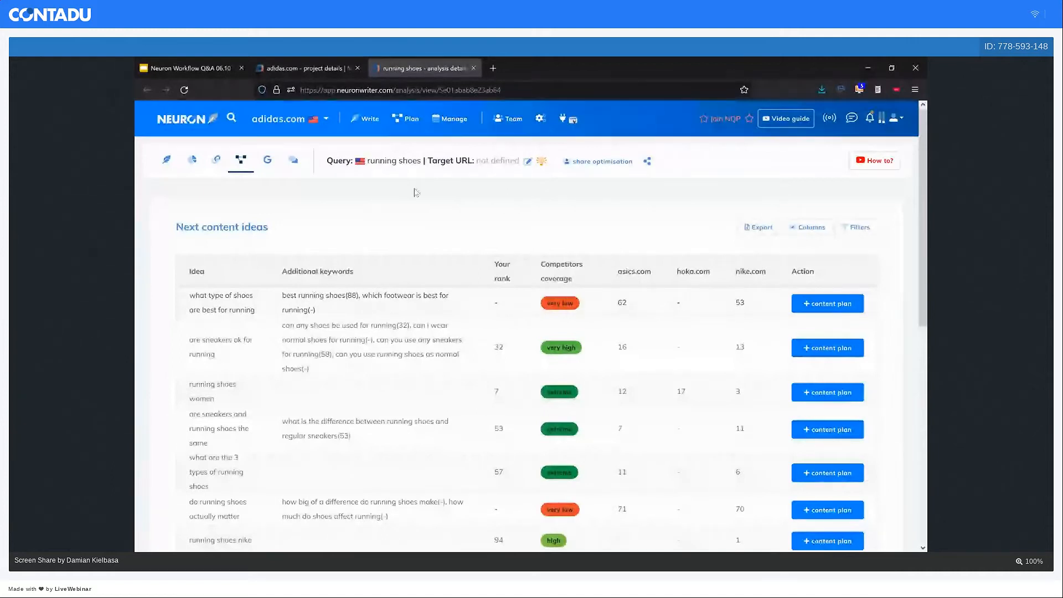
In the project's content plan, set the expected date of the idea "can you run with two different shoes" to 2022-10-19.
{"action": "left_click", "coordinate": [404, 127]}
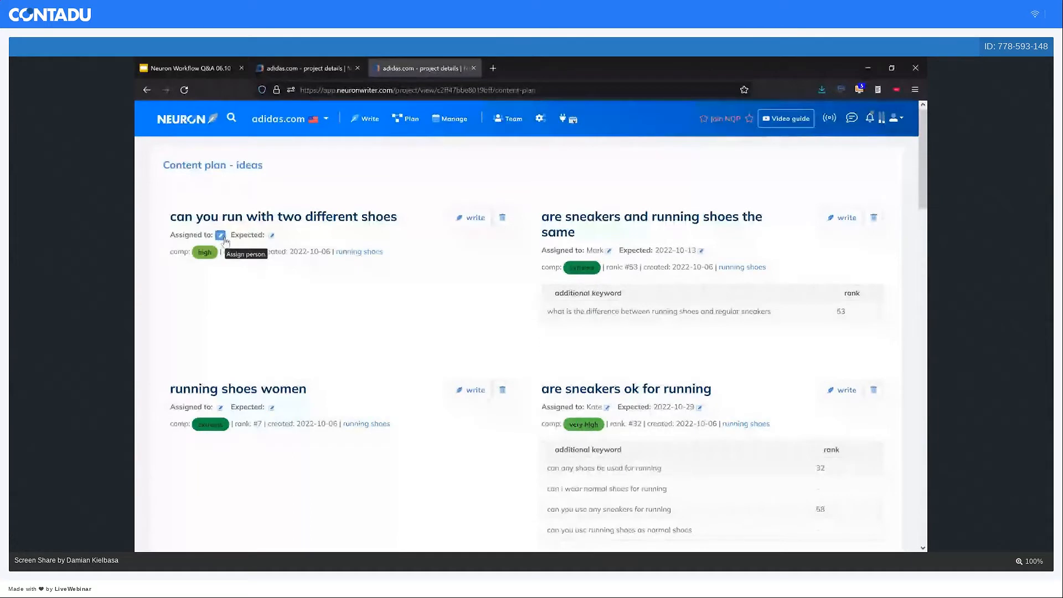
{"action": "left_click", "coordinate": [272, 235]}
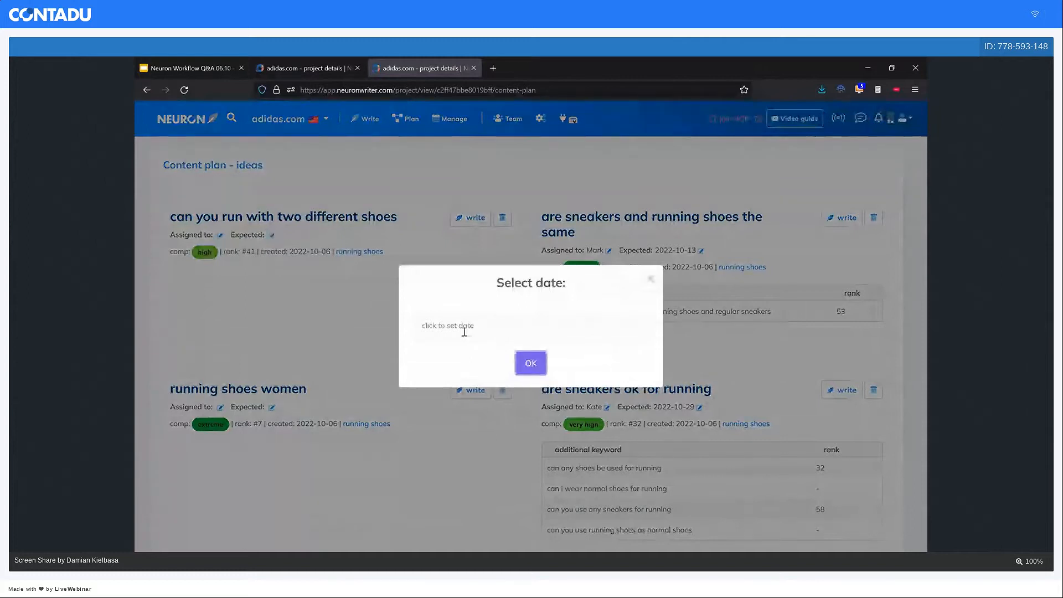
{"action": "left_click", "coordinate": [464, 331]}
{"action": "left_click", "coordinate": [466, 274]}
{"action": "left_click", "coordinate": [530, 363]}
Assign the idea "can you run with two different shoes" to a writer by entering the person's first name.
{"action": "left_click", "coordinate": [220, 235]}
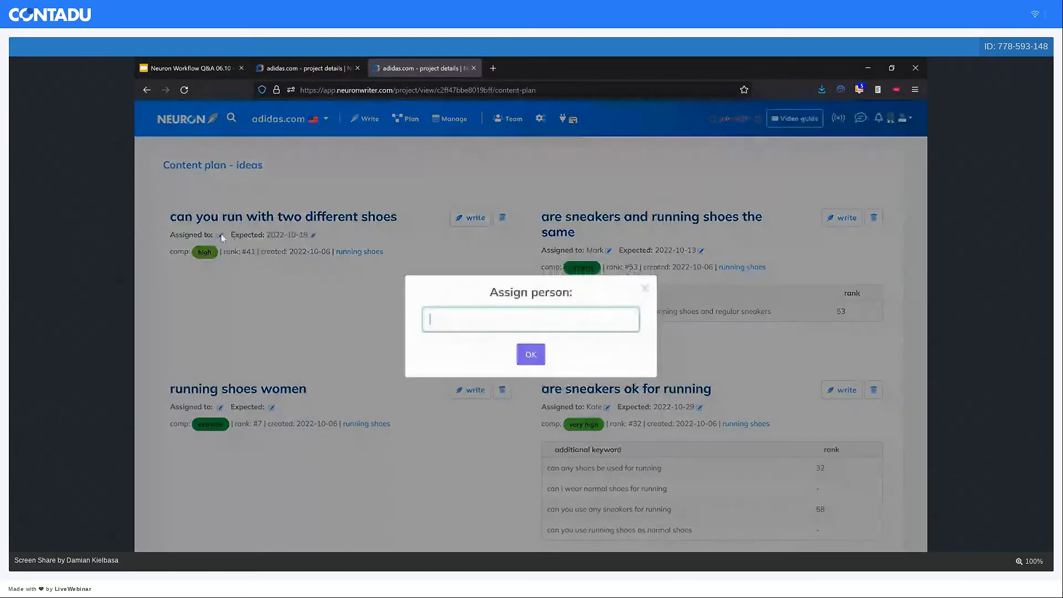
{"action": "type", "text": "Alice"}
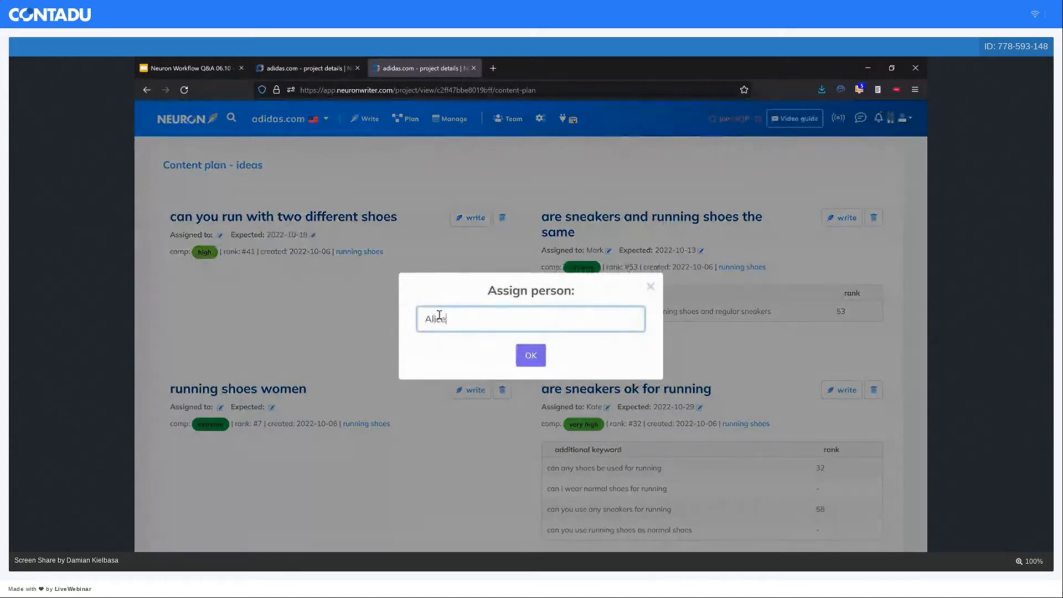
{"action": "left_click", "coordinate": [530, 357]}
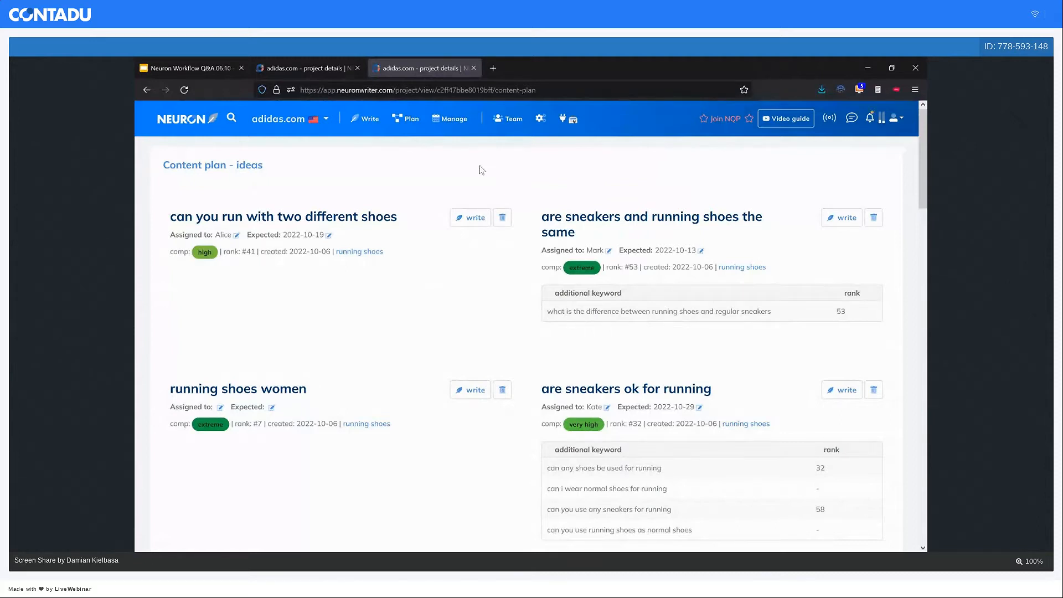
Open the project's content management calendar in a separate tab and return to look through the content plan ideas.
{"action": "middle_click", "coordinate": [448, 129]}
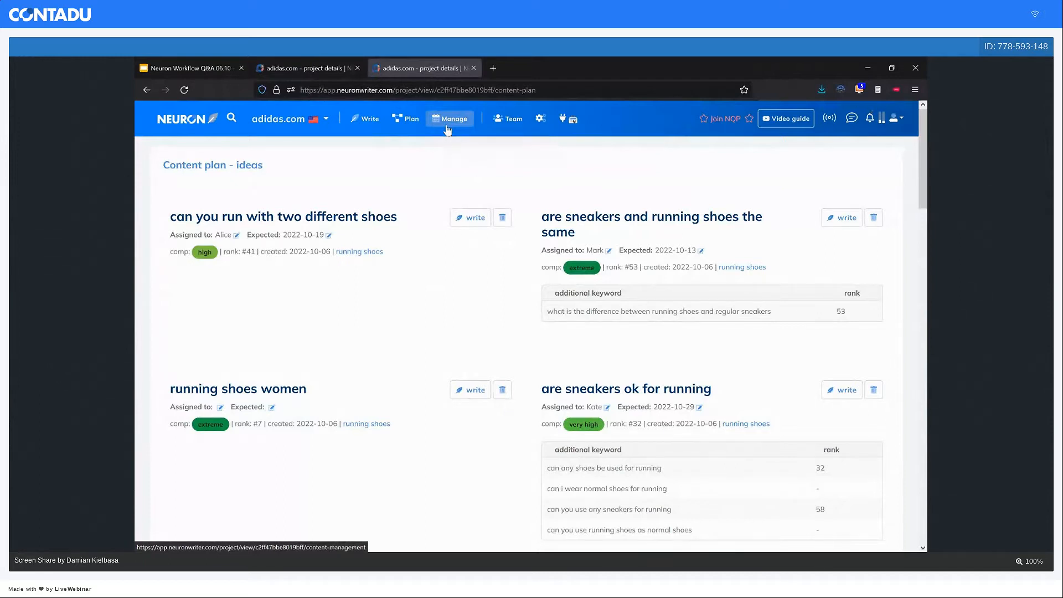
{"action": "left_click", "coordinate": [519, 69]}
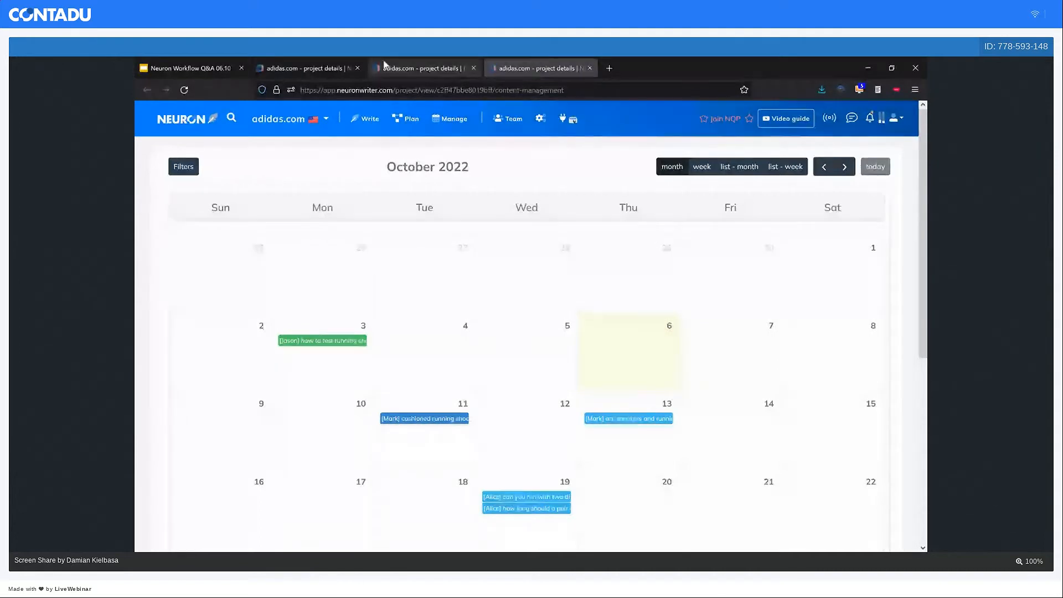
{"action": "left_click", "coordinate": [404, 68]}
{"action": "scroll", "coordinate": [431, 323], "scroll_direction": "down", "scroll_amount": 2}
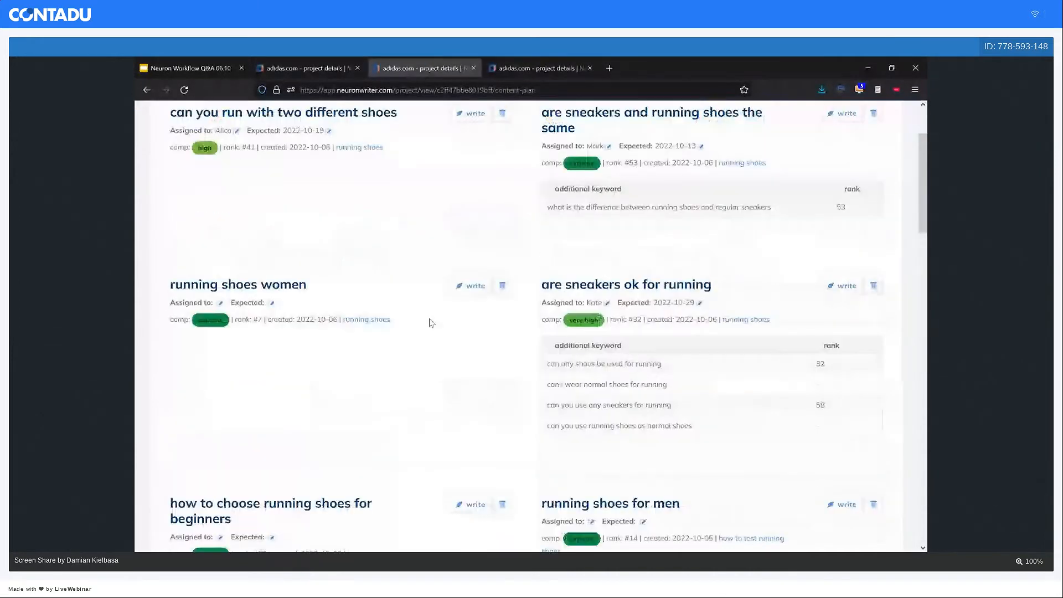
{"action": "scroll", "coordinate": [431, 323], "scroll_direction": "up", "scroll_amount": 2}
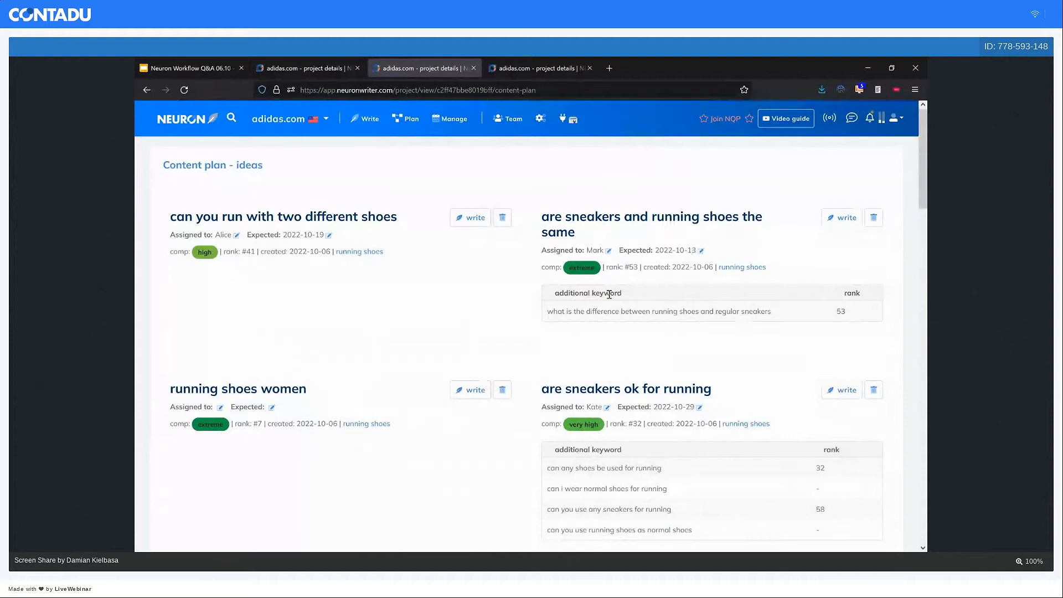
Inspect the advanced settings of a writer query for the idea "are sneakers and running shoes the same" and close it without starting.
{"action": "left_click", "coordinate": [851, 222]}
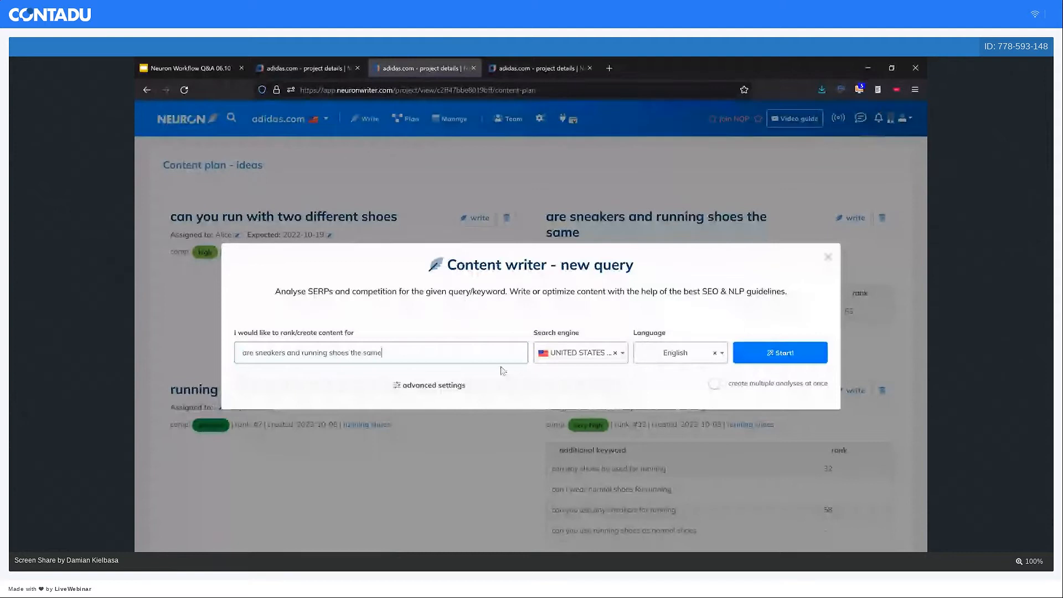
{"action": "left_click", "coordinate": [480, 386]}
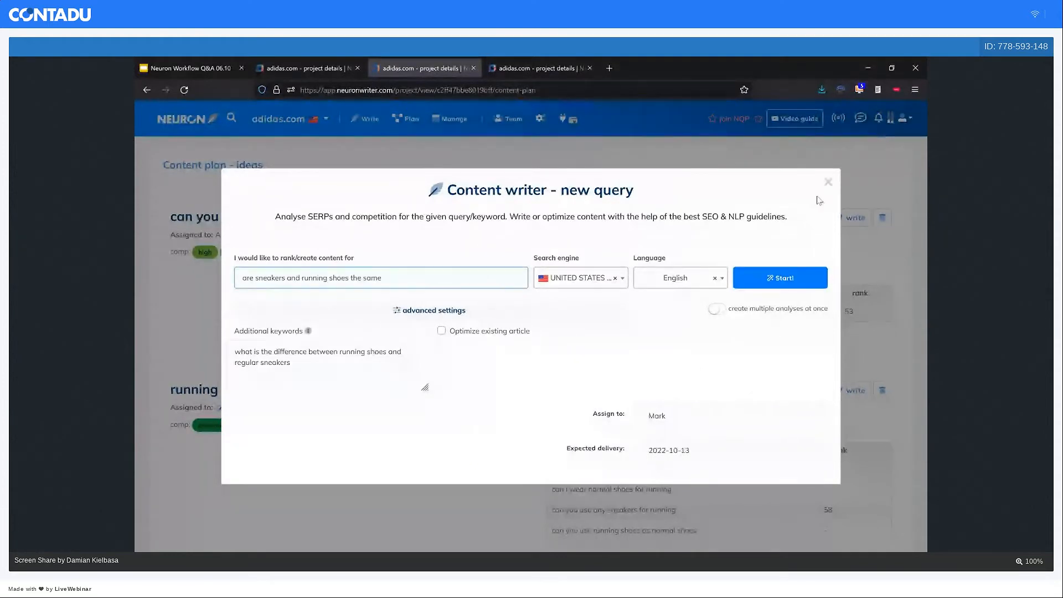
{"action": "left_click", "coordinate": [828, 182]}
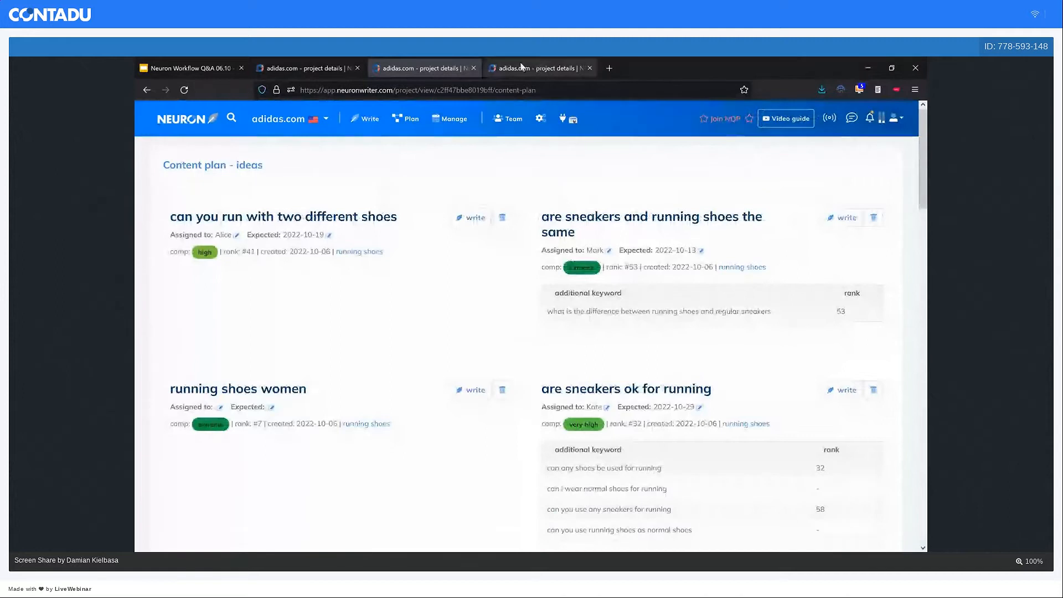
Look through the content writer query list in a separate tab, the content plan ideas and the October 2022 management calendar.
{"action": "left_click", "coordinate": [372, 126]}
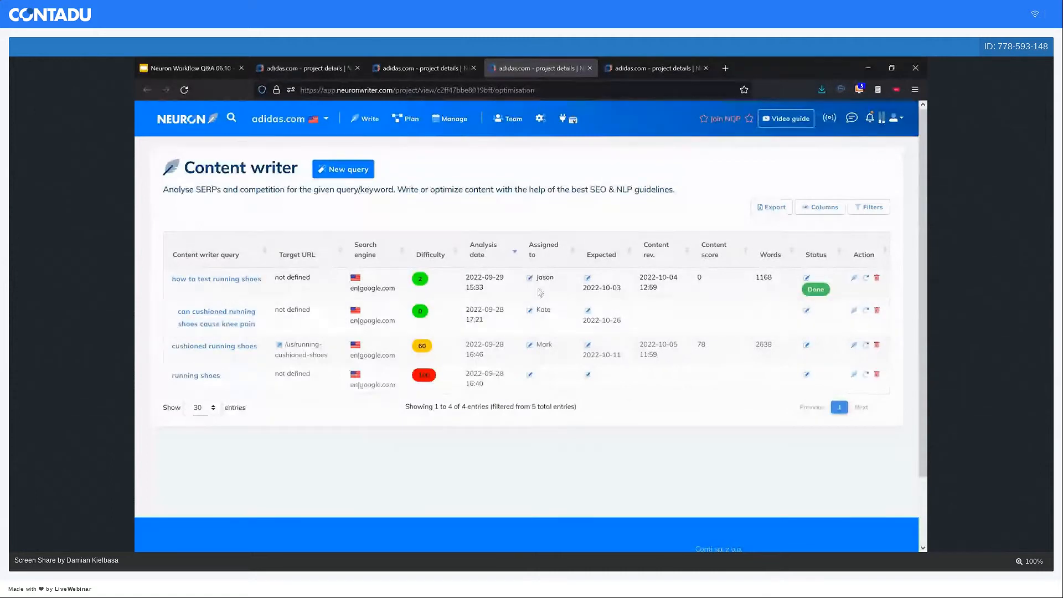
{"action": "left_click", "coordinate": [418, 67]}
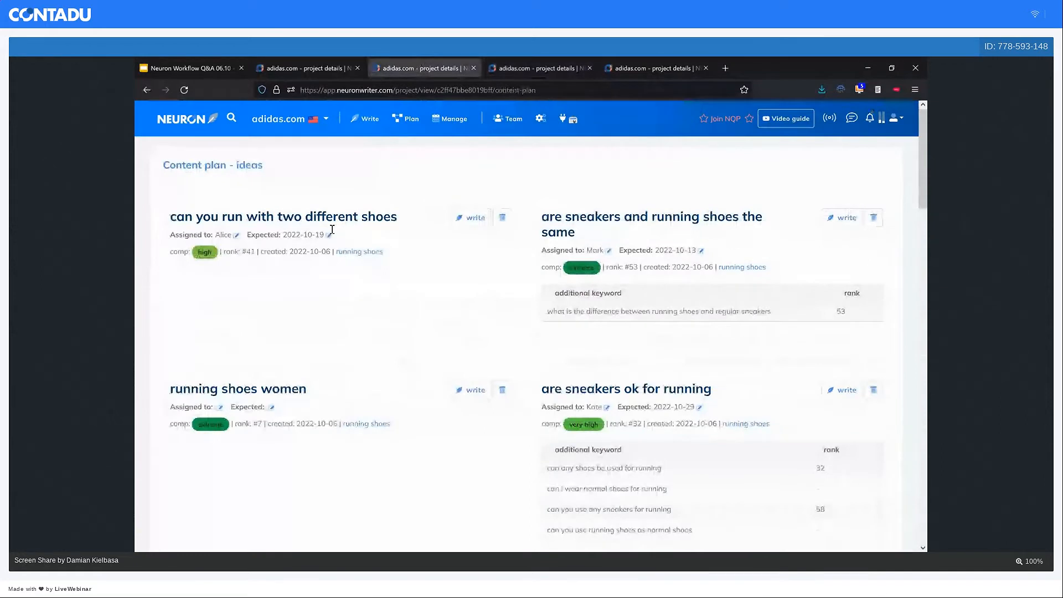
{"action": "left_click", "coordinate": [623, 68]}
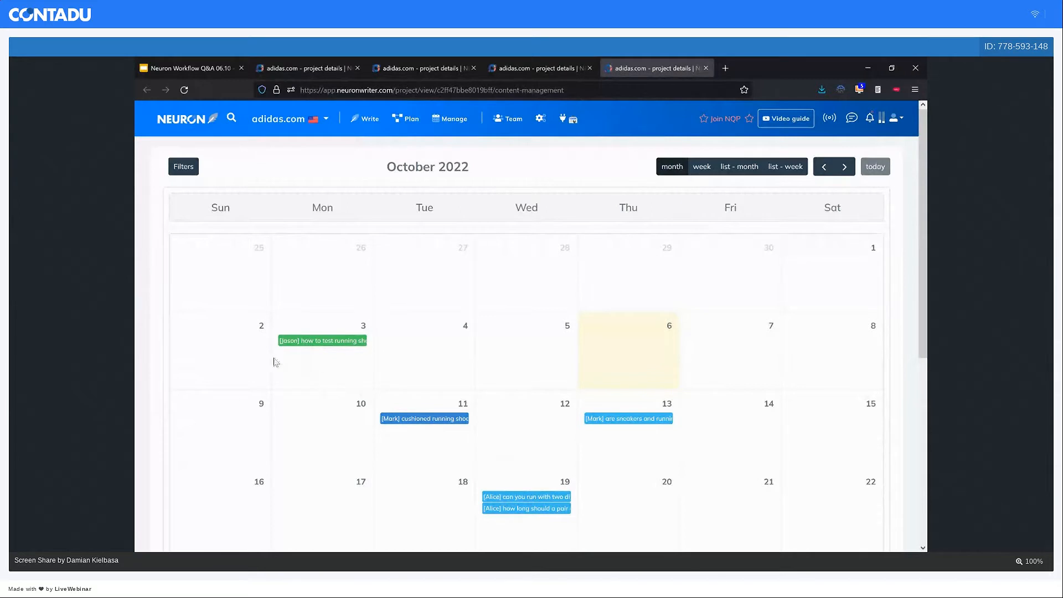
Open the calendar items "how to test running shoes" on October 3 and "can you run with two different shoes" on October 19, closing each afresh.
{"action": "left_click", "coordinate": [311, 341]}
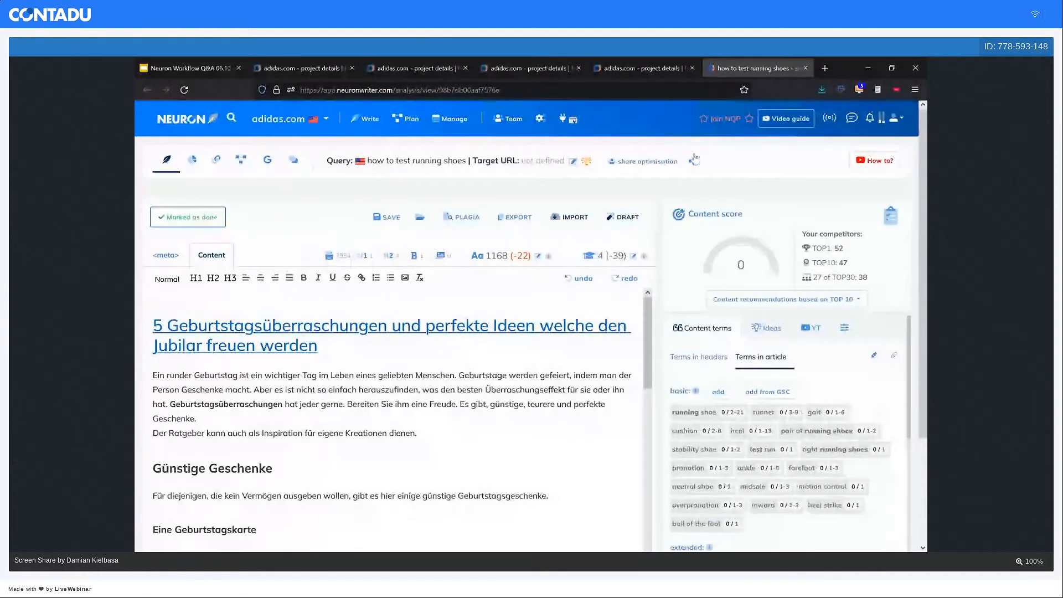
{"action": "left_click", "coordinate": [804, 67]}
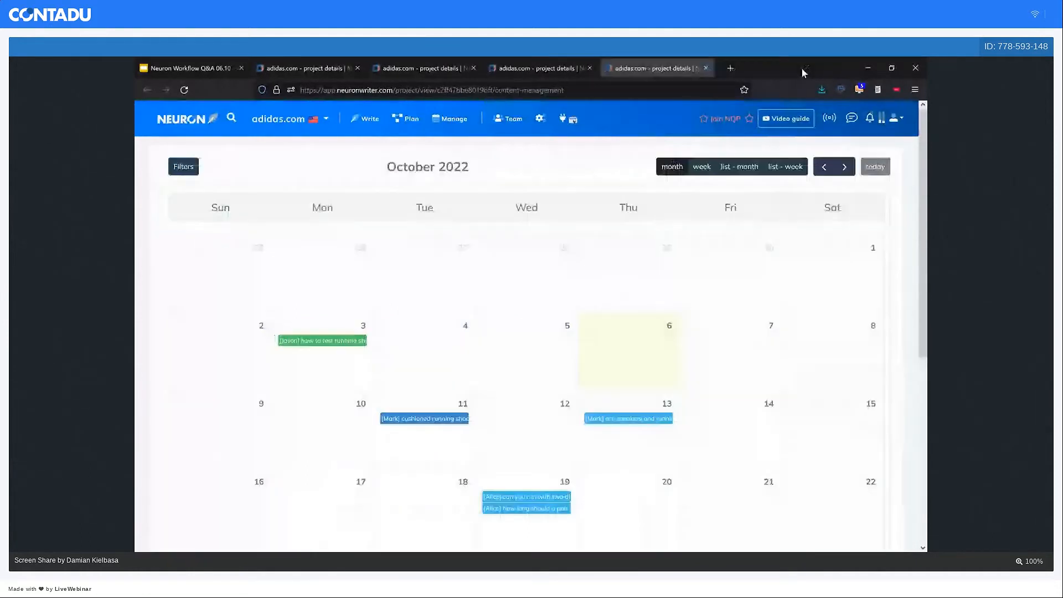
{"action": "scroll", "coordinate": [556, 382], "scroll_direction": "down", "scroll_amount": 2}
{"action": "scroll", "coordinate": [557, 382], "scroll_direction": "down", "scroll_amount": 1}
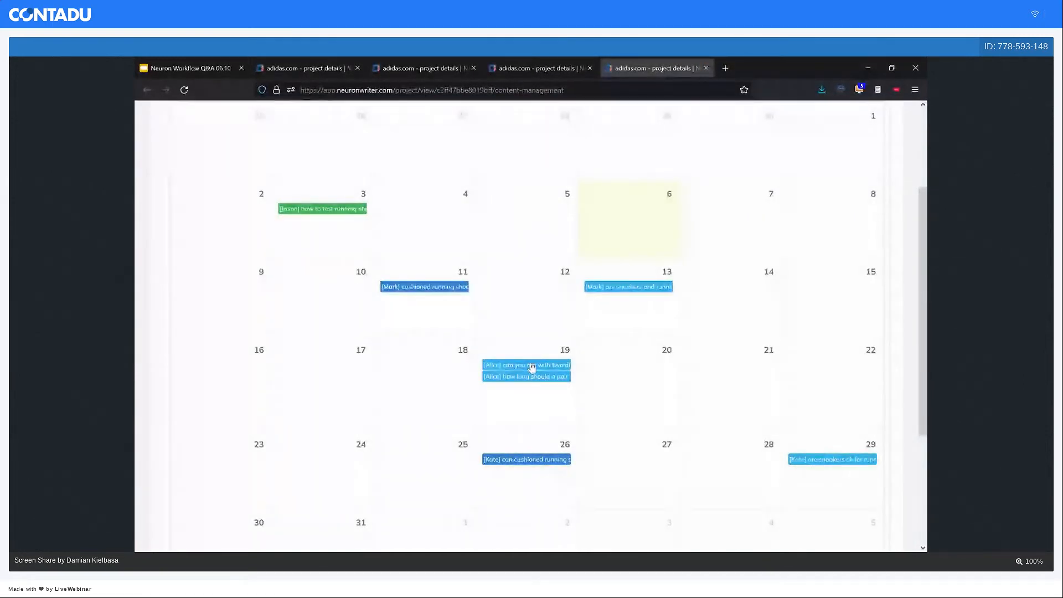
{"action": "left_click", "coordinate": [532, 366]}
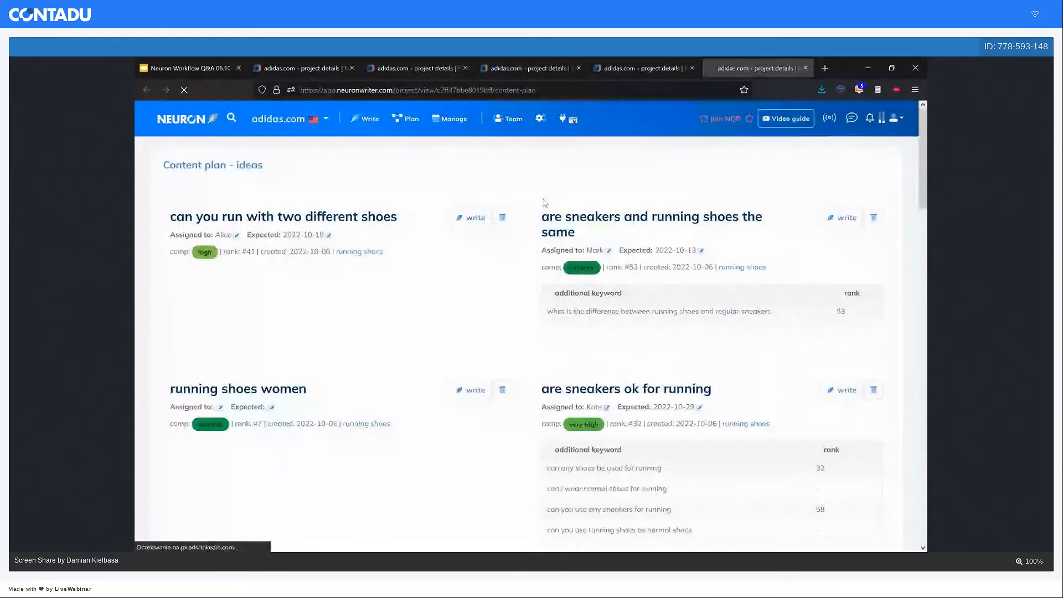
{"action": "left_click", "coordinate": [806, 73]}
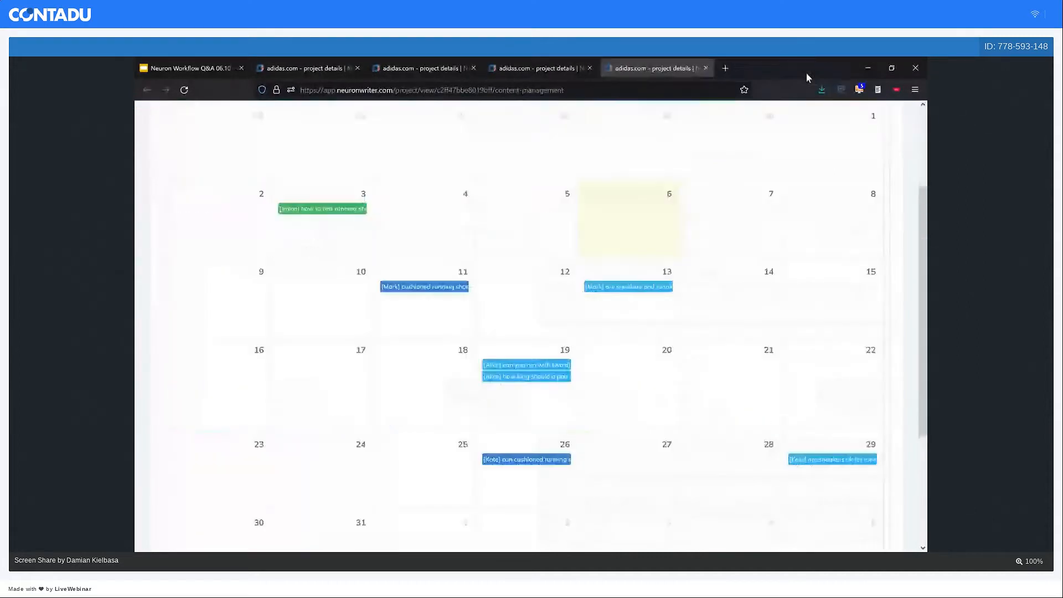
Filter the October 2022 calendar by the status Done and look over the matching content.
{"action": "scroll", "coordinate": [462, 194], "scroll_direction": "up", "scroll_amount": 3}
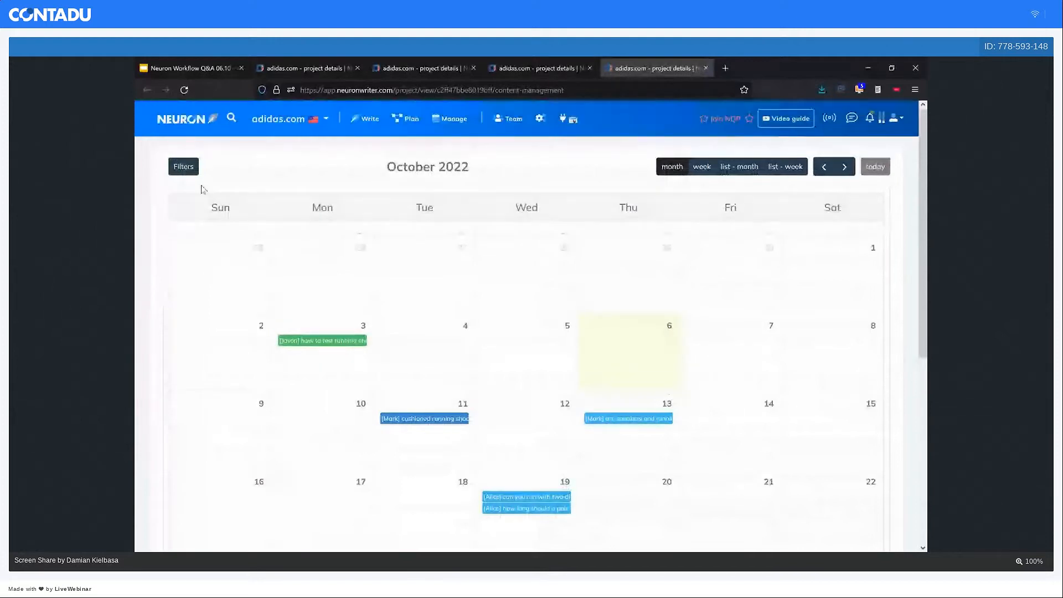
{"action": "left_click", "coordinate": [179, 168]}
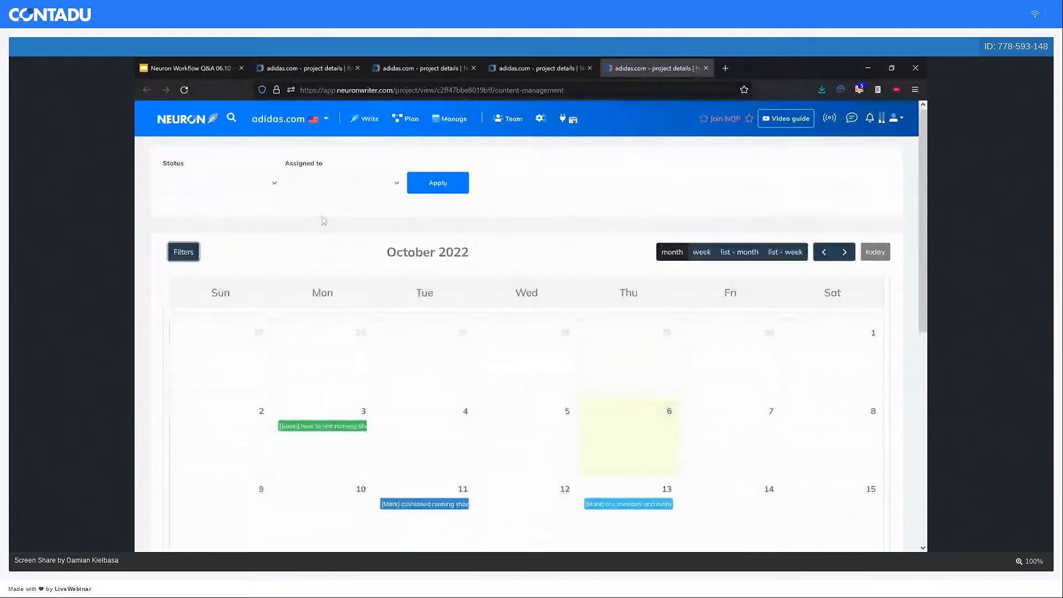
{"action": "left_click", "coordinate": [223, 183]}
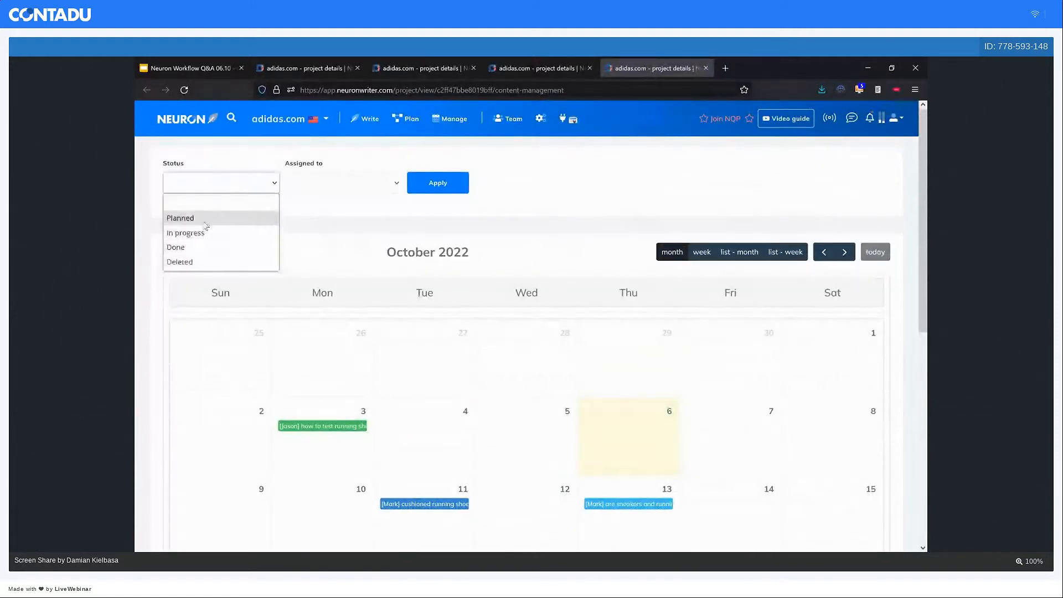
{"action": "left_click", "coordinate": [209, 247]}
{"action": "left_click", "coordinate": [438, 182]}
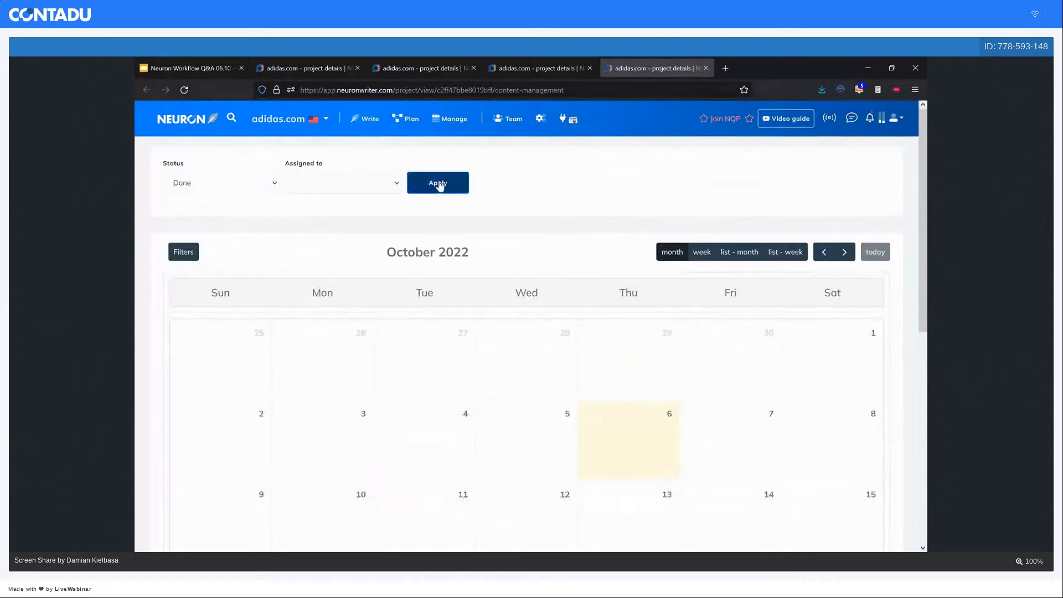
{"action": "scroll", "coordinate": [527, 245], "scroll_direction": "down", "scroll_amount": 1}
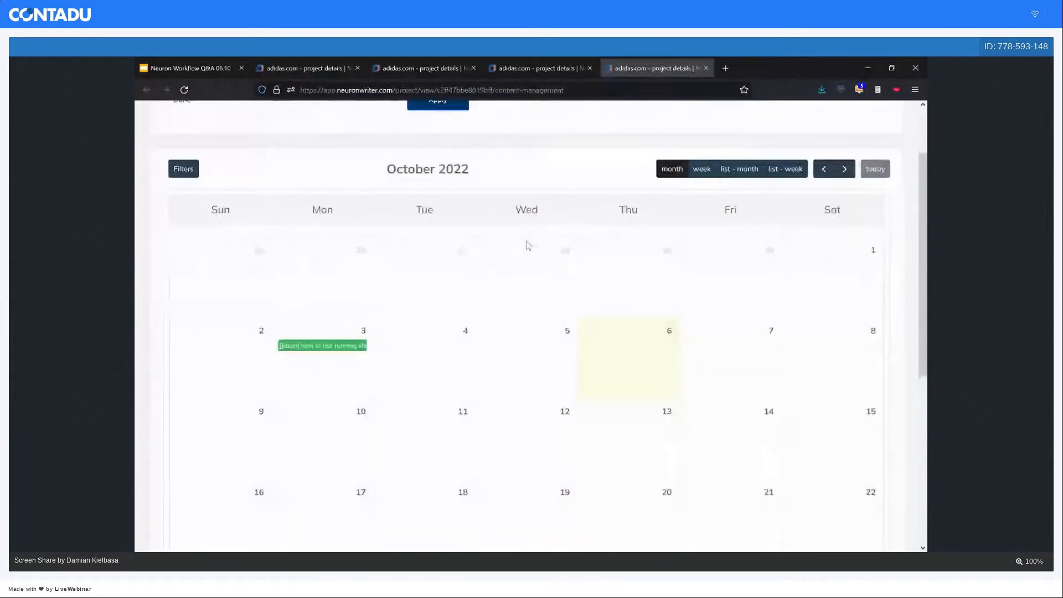
Clear the status filter and filter the October 2022 calendar by the team member assigned to "are sneakers ok for running".
{"action": "scroll", "coordinate": [527, 246], "scroll_direction": "up", "scroll_amount": 3}
{"action": "left_click", "coordinate": [232, 182]}
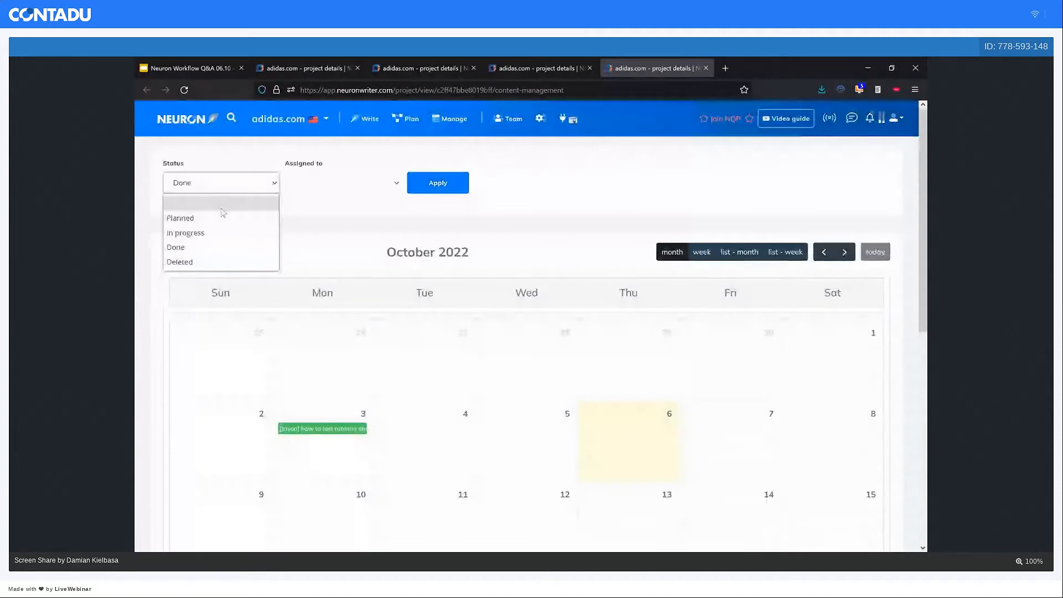
{"action": "left_click", "coordinate": [221, 205]}
{"action": "left_click", "coordinate": [354, 183]}
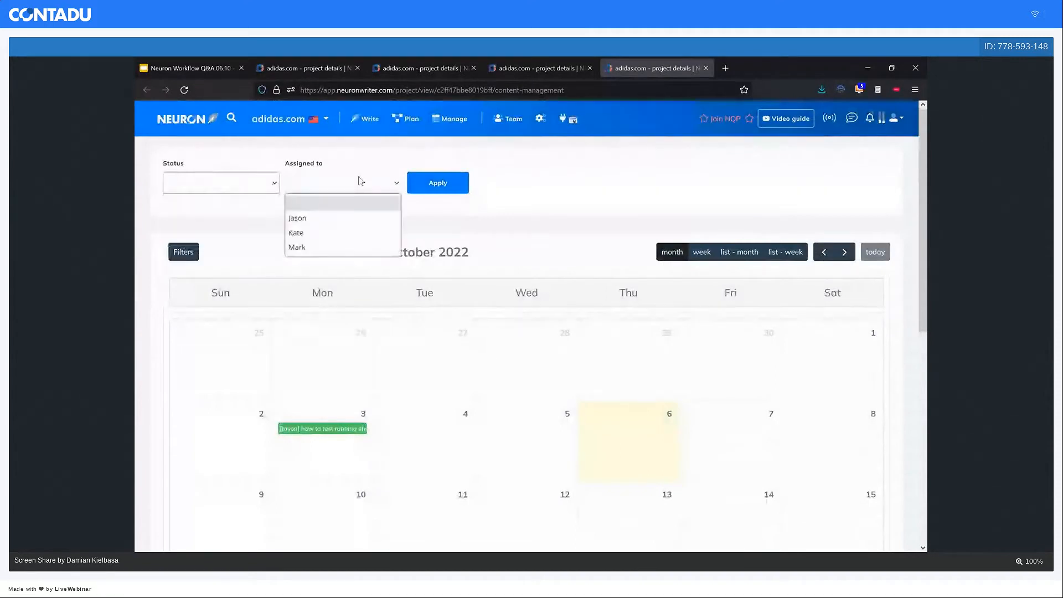
{"action": "left_click", "coordinate": [341, 233]}
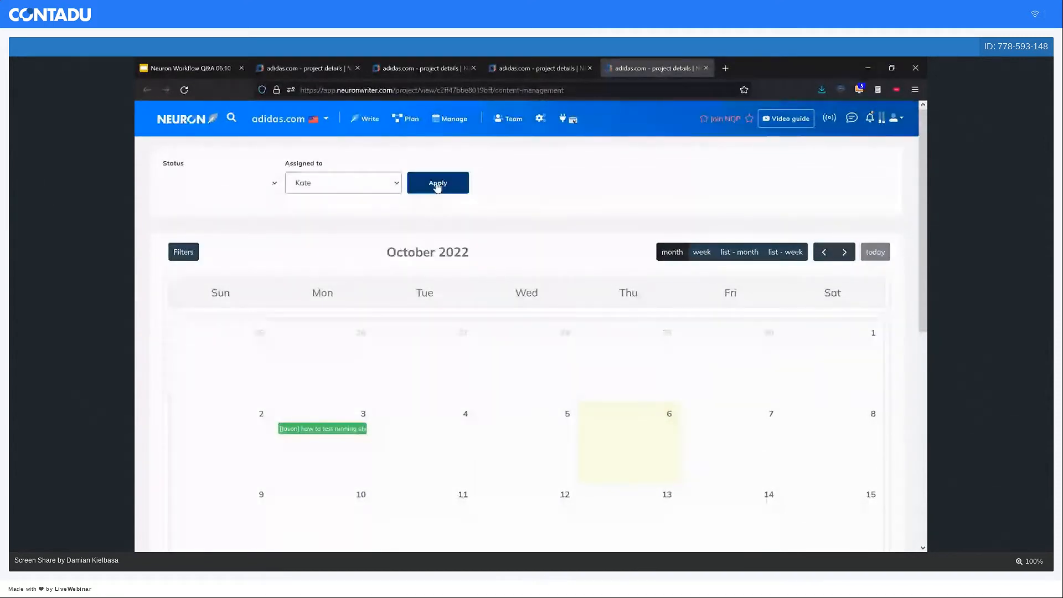
{"action": "left_click", "coordinate": [437, 184]}
{"action": "scroll", "coordinate": [548, 207], "scroll_direction": "down", "scroll_amount": 3}
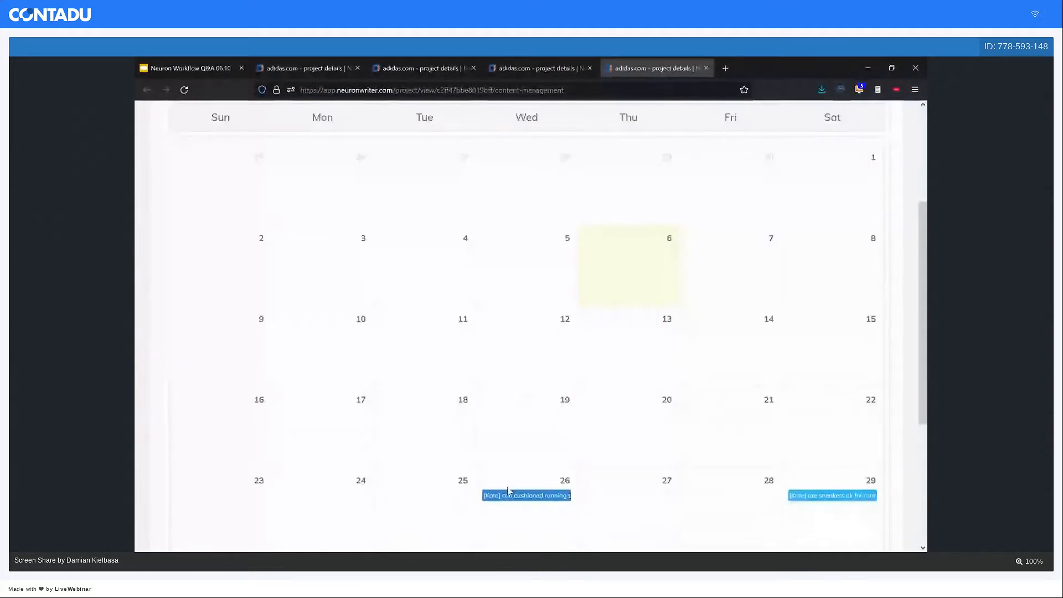
{"action": "scroll", "coordinate": [644, 412], "scroll_direction": "up", "scroll_amount": 3}
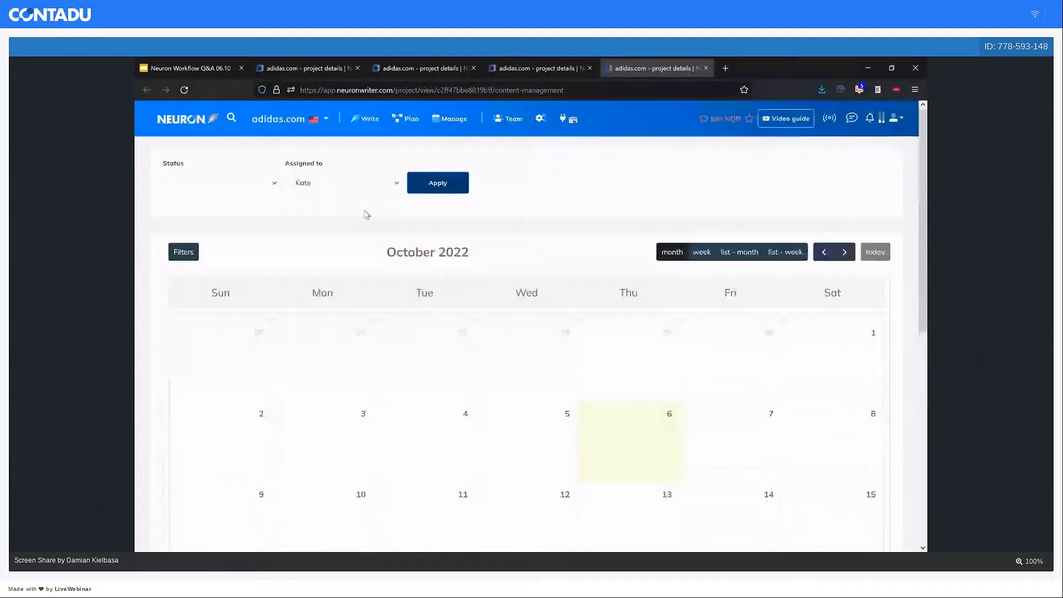
Remove the assignee filter from the October 2022 calendar to include every team member's content.
{"action": "left_click", "coordinate": [344, 183]}
{"action": "left_click", "coordinate": [332, 203]}
{"action": "left_click", "coordinate": [439, 184]}
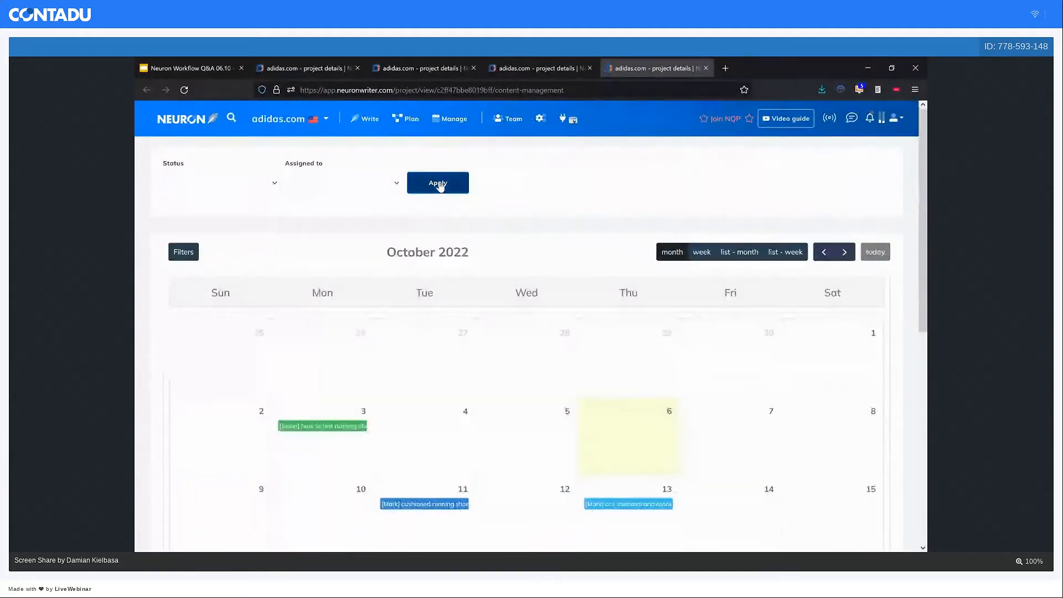
Switch the October 2022 calendar to the monthly list view and look through the scheduled content.
{"action": "left_click", "coordinate": [744, 253]}
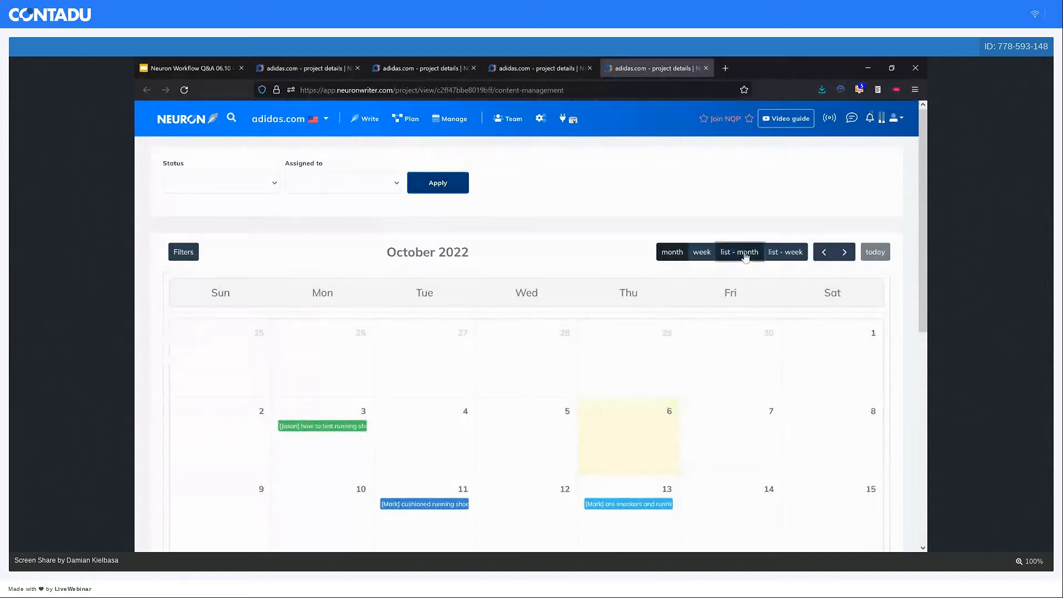
{"action": "scroll", "coordinate": [634, 209], "scroll_direction": "down", "scroll_amount": 2}
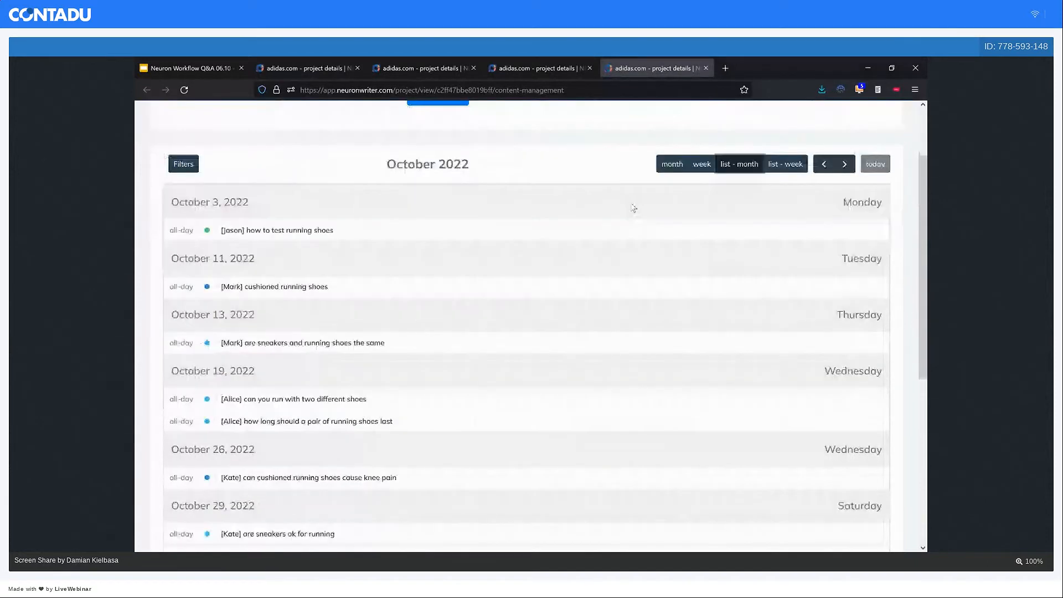
{"action": "scroll", "coordinate": [633, 208], "scroll_direction": "down", "scroll_amount": 1}
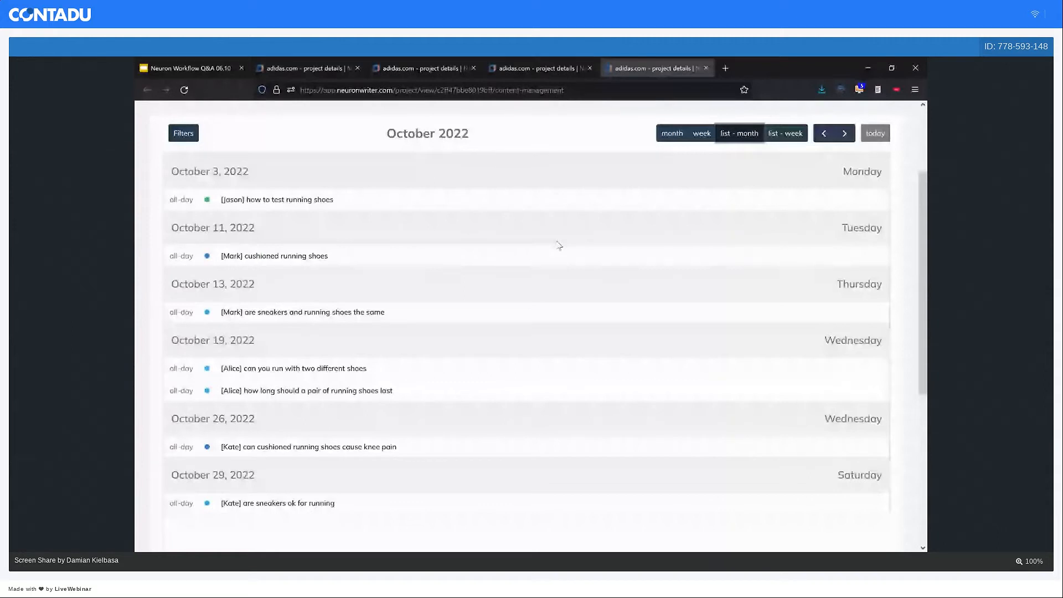
{"action": "scroll", "coordinate": [559, 245], "scroll_direction": "up", "scroll_amount": 2}
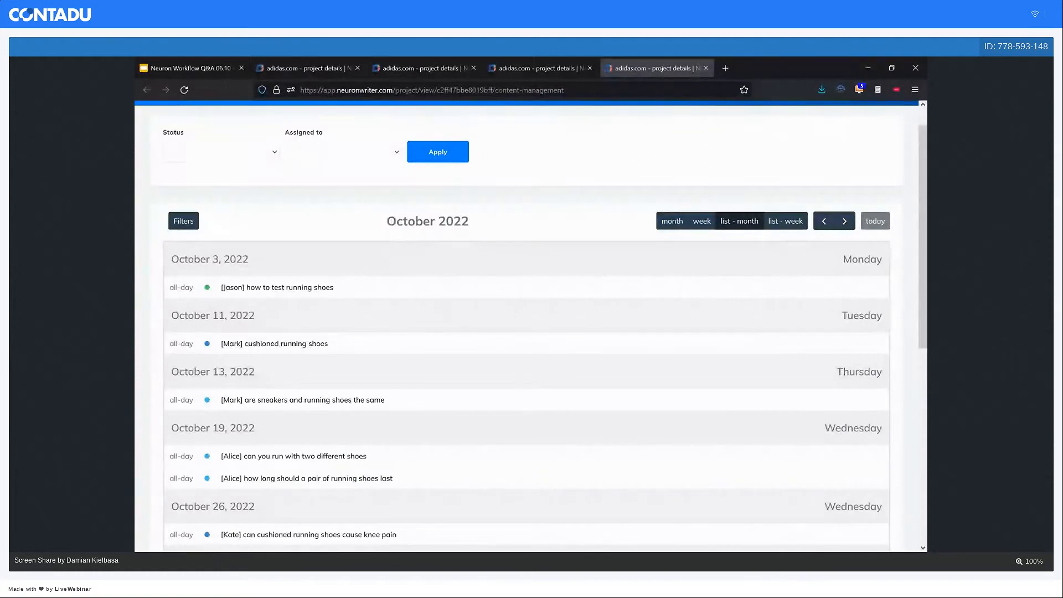
Open the "running shoes" query from the content writer list and look through its next content ideas.
{"action": "left_click", "coordinate": [529, 69]}
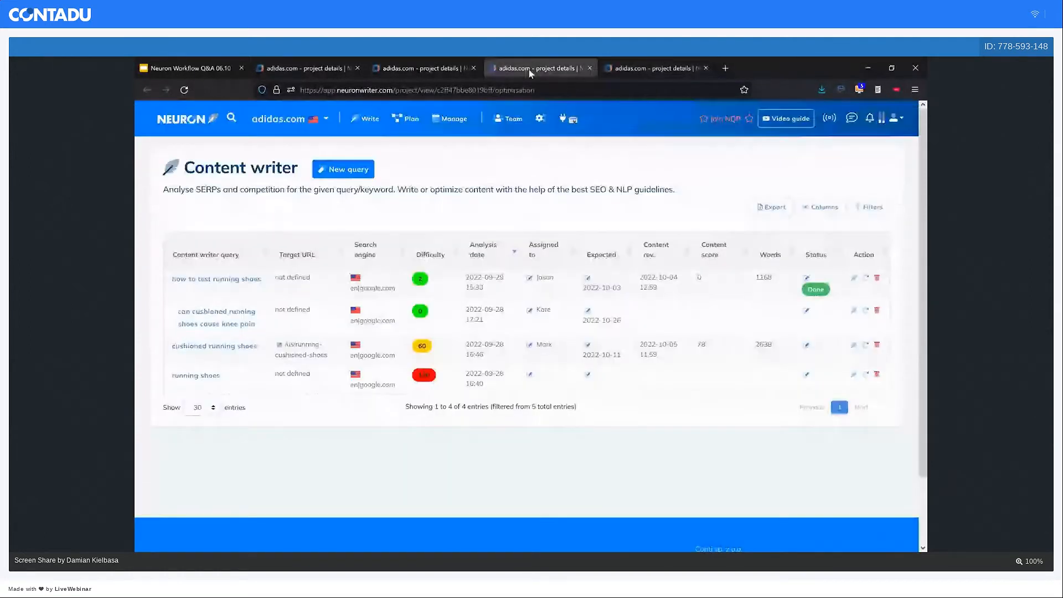
{"action": "left_click", "coordinate": [421, 69]}
{"action": "left_click", "coordinate": [324, 71]}
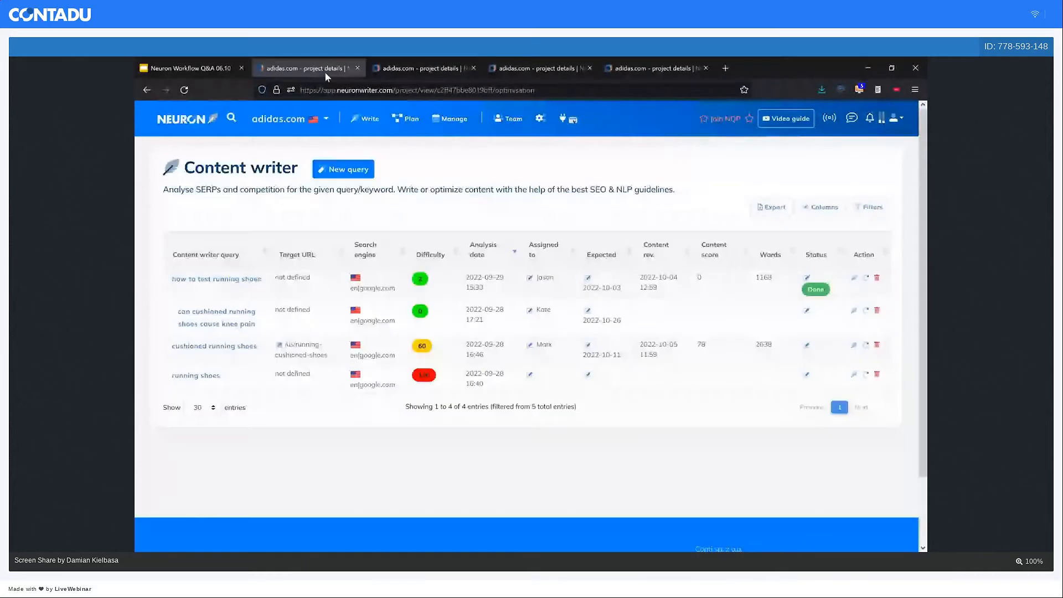
{"action": "left_click", "coordinate": [415, 70]}
{"action": "left_click", "coordinate": [318, 72]}
{"action": "left_click", "coordinate": [196, 375]}
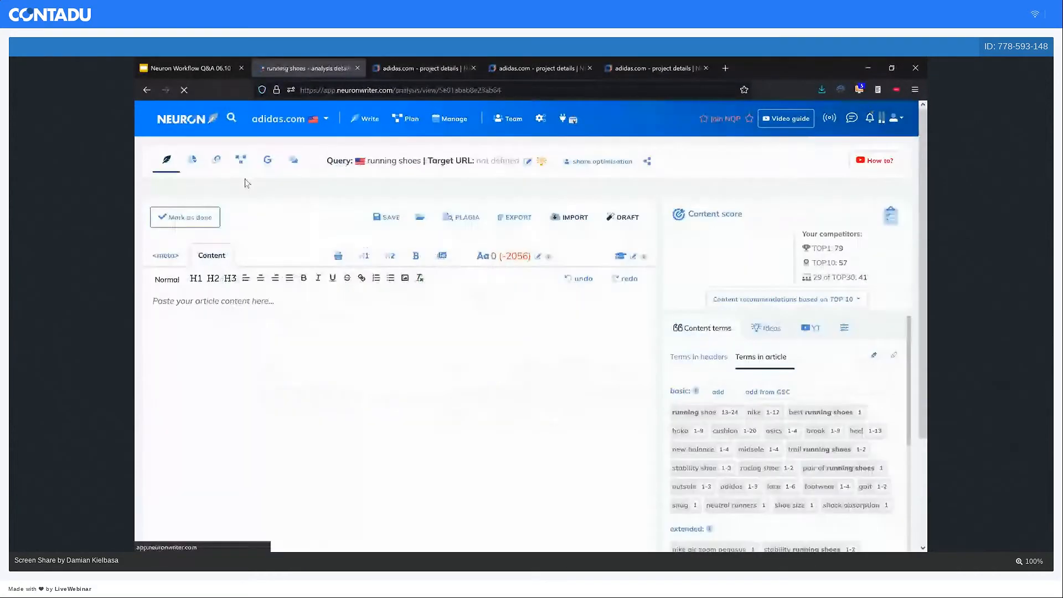
{"action": "left_click", "coordinate": [241, 160]}
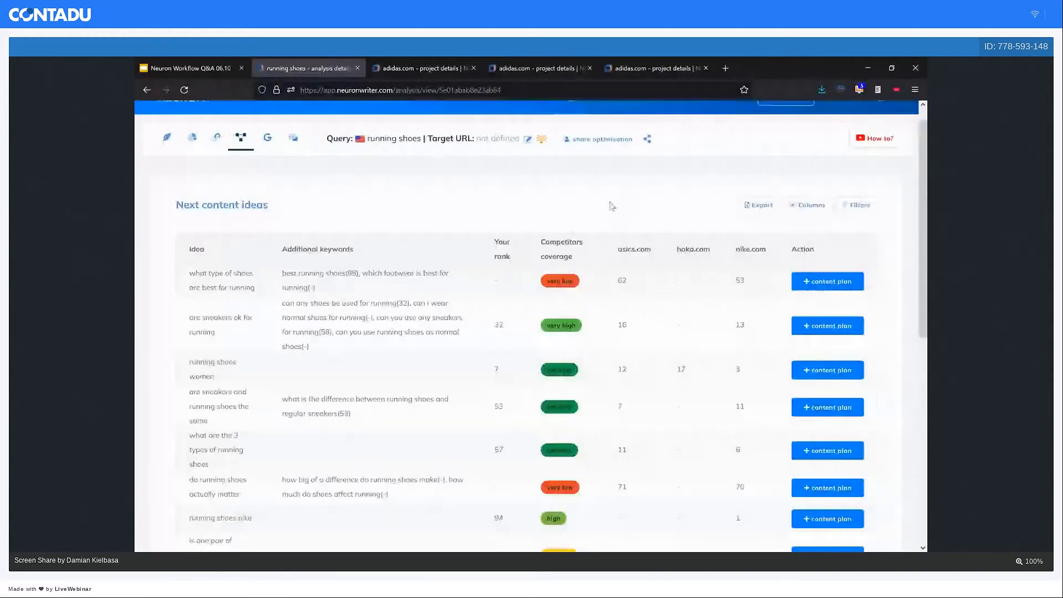
{"action": "scroll", "coordinate": [611, 206], "scroll_direction": "down", "scroll_amount": 2}
{"action": "scroll", "coordinate": [631, 149], "scroll_direction": "down", "scroll_amount": 1}
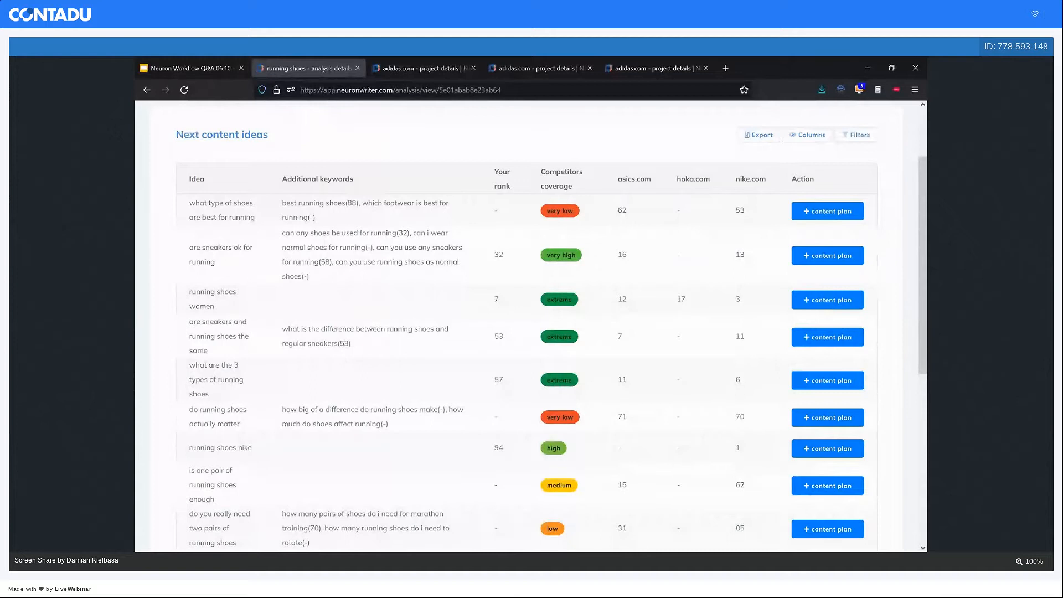
Look over the open content plan, content writer and calendar pages, and return from the "running shoes" analysis to the query list.
{"action": "left_click", "coordinate": [419, 67]}
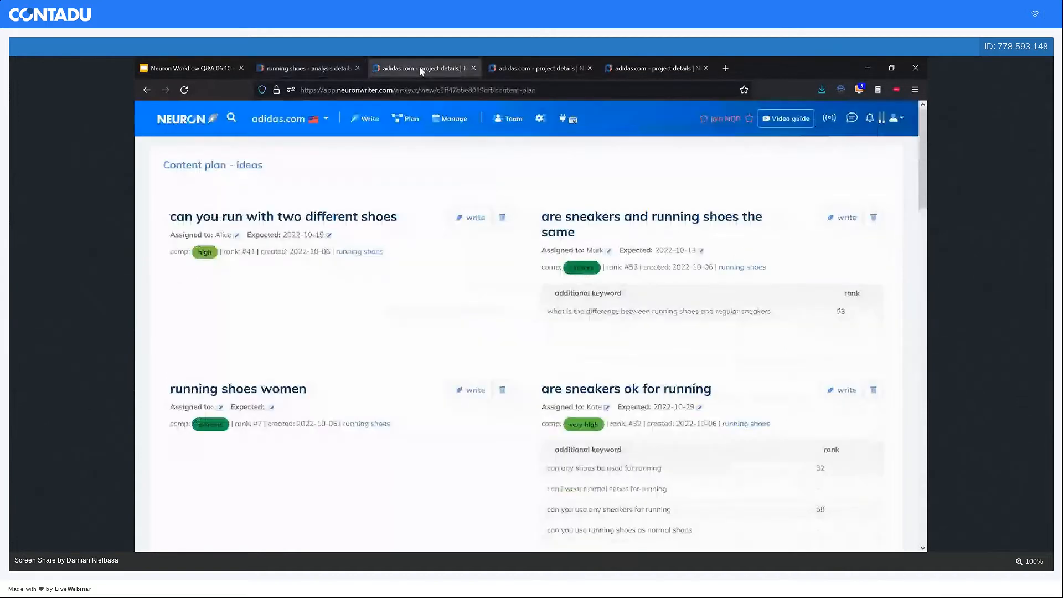
{"action": "left_click", "coordinate": [537, 68]}
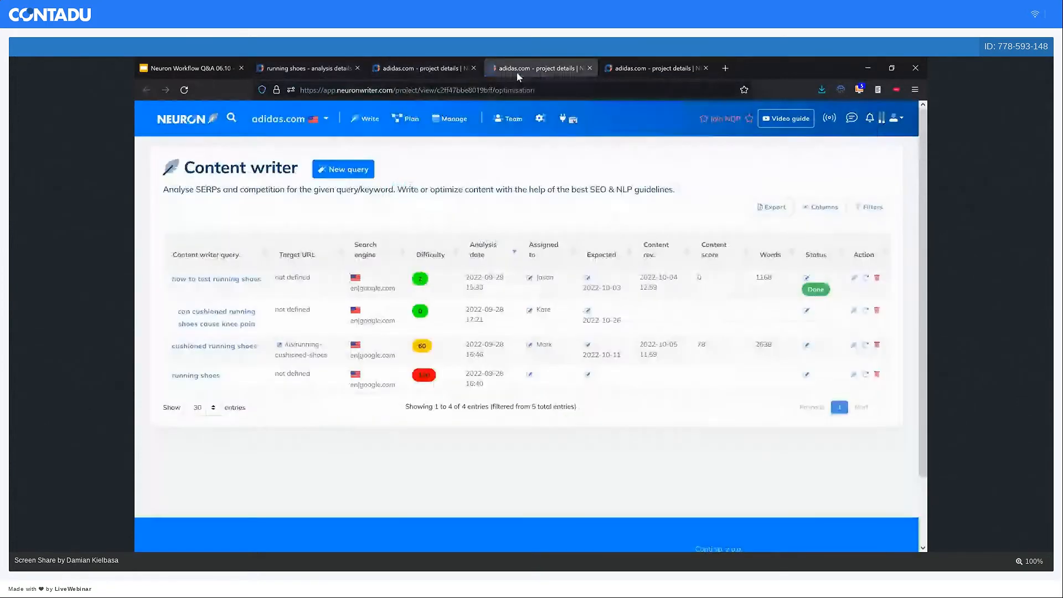
{"action": "left_click", "coordinate": [629, 70]}
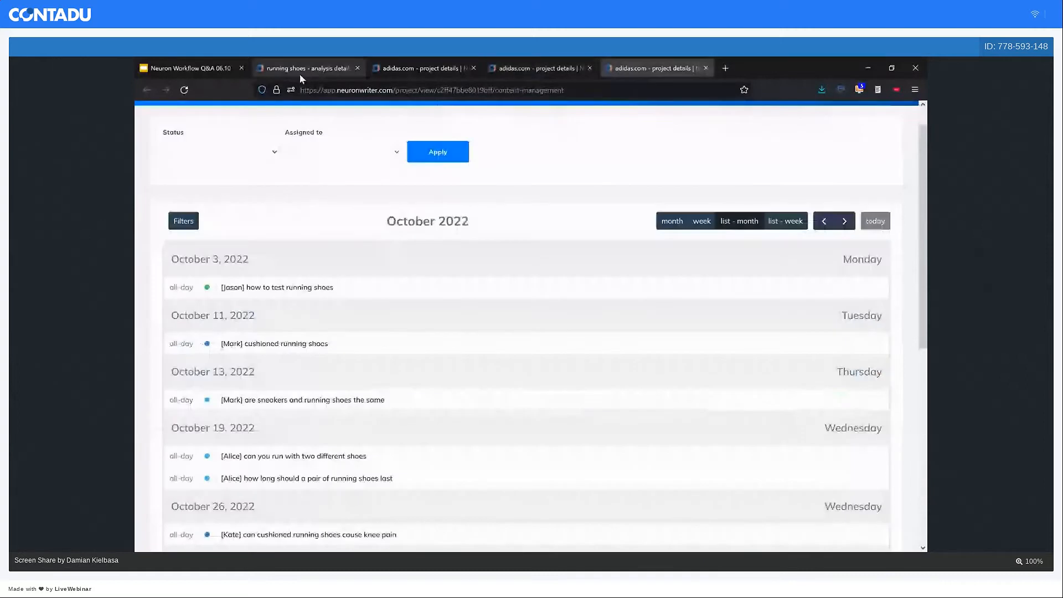
{"action": "left_click", "coordinate": [300, 72]}
{"action": "left_click", "coordinate": [358, 122]}
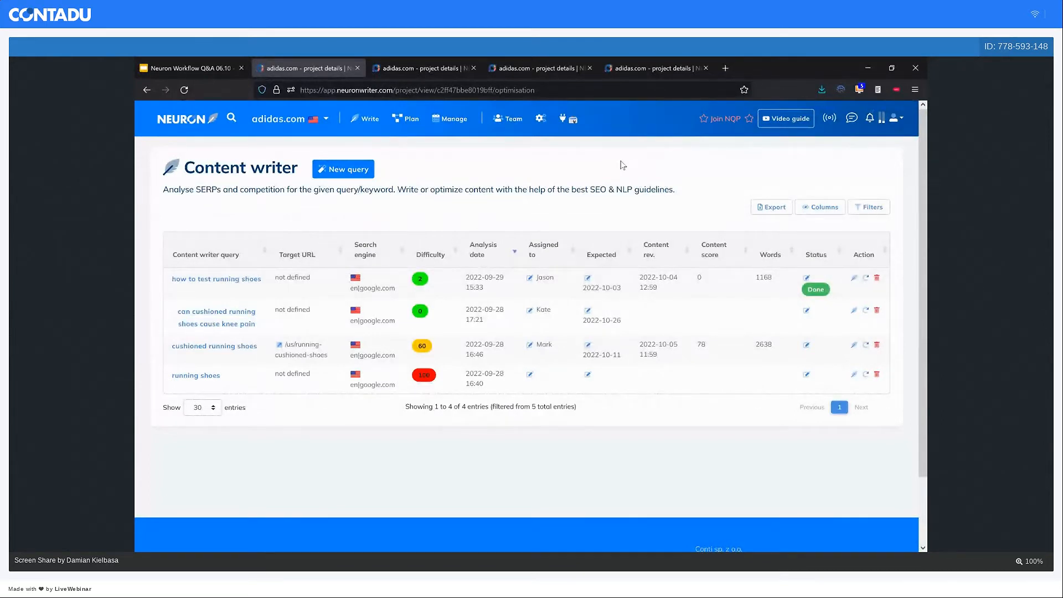
Open the "cushioned running shoes" query in a new tab and view its competition analysis.
{"action": "middle_click", "coordinate": [221, 348]}
{"action": "left_click", "coordinate": [384, 69]}
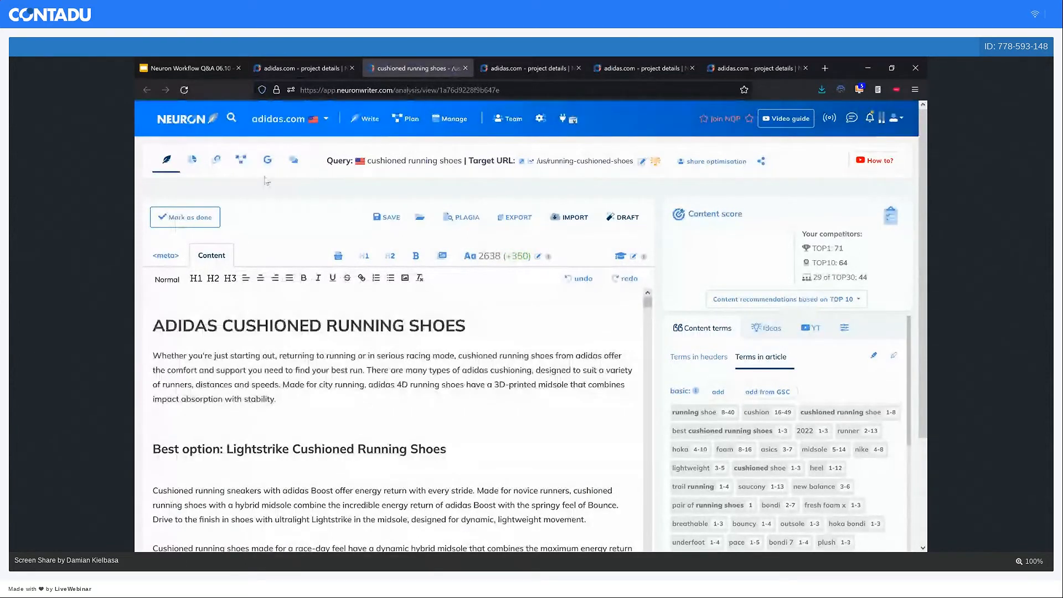
{"action": "left_click", "coordinate": [192, 159]}
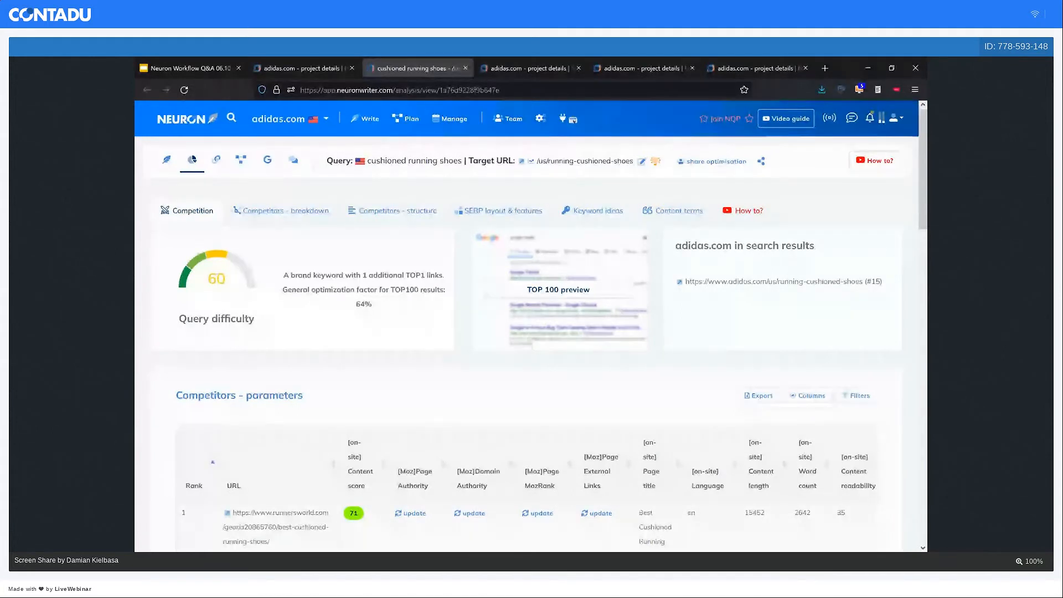
Look over the subscription and monthly limits in the account profile and return to the "cushioned running shoes" editor.
{"action": "left_click", "coordinate": [903, 118]}
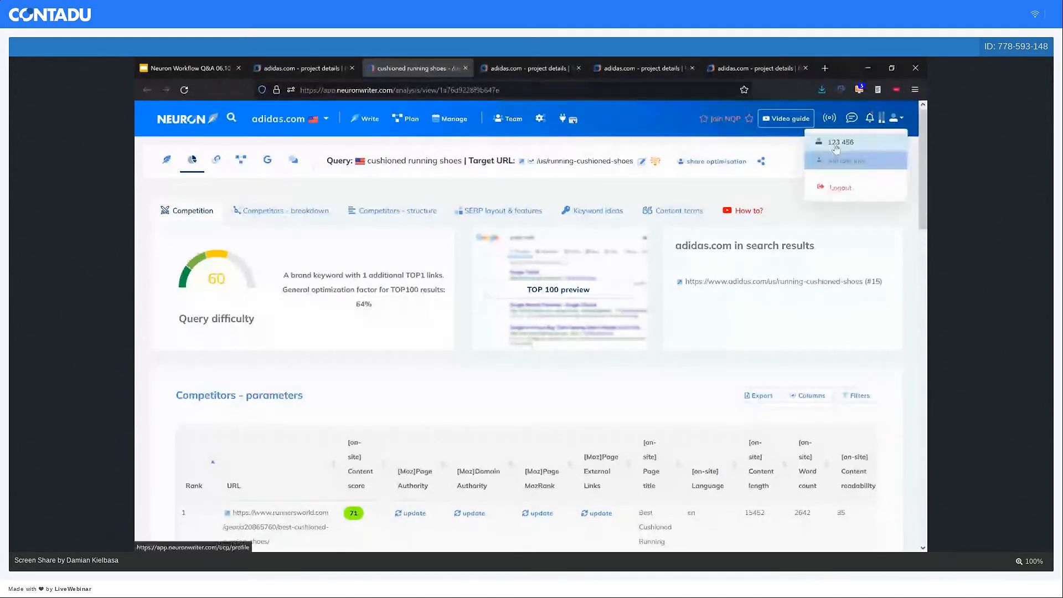
{"action": "left_click", "coordinate": [836, 148]}
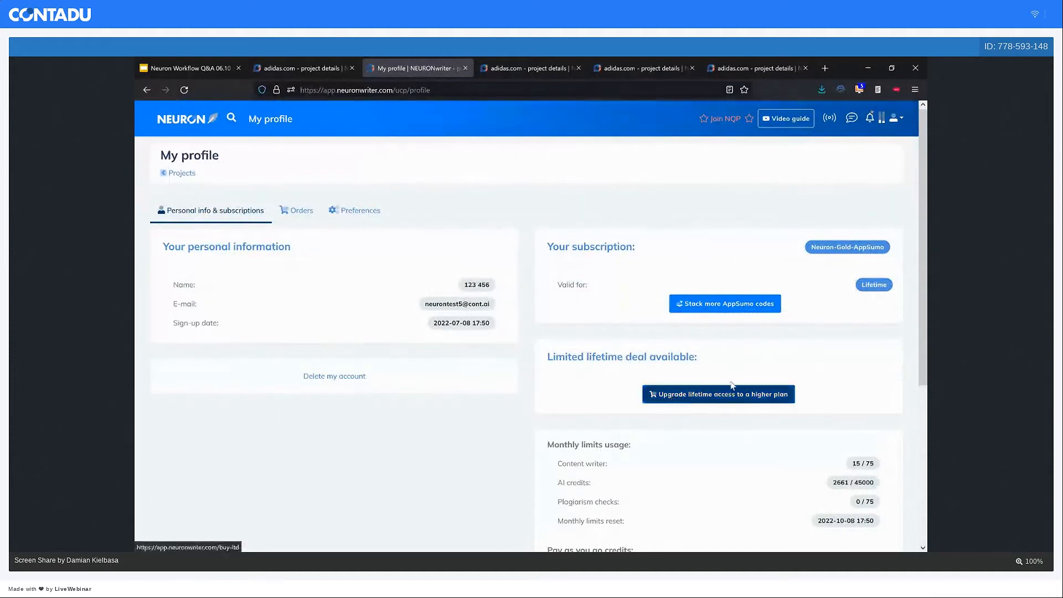
{"action": "key", "text": "alt+Left"}
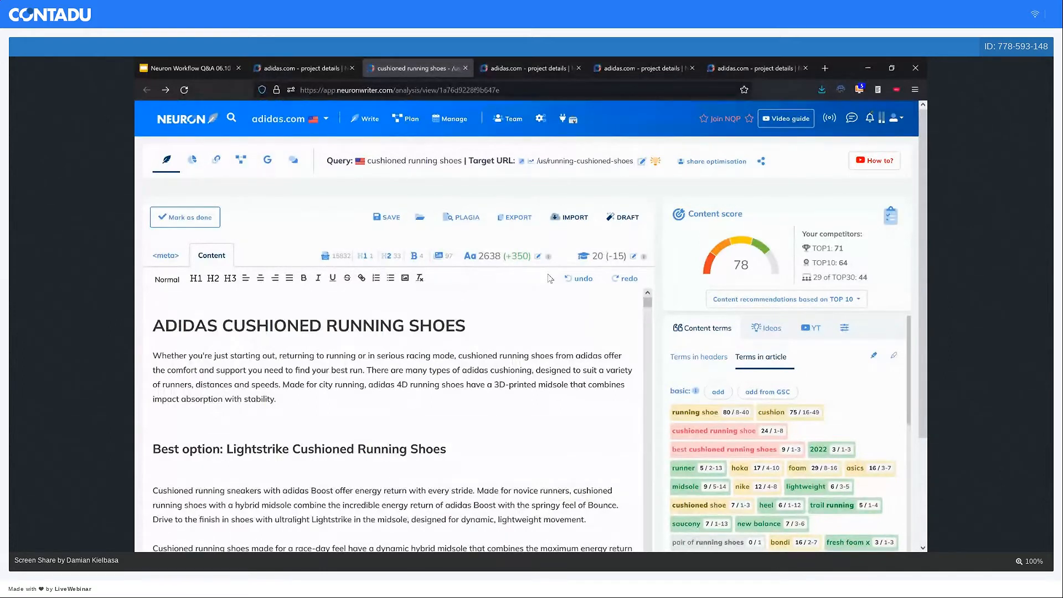
Look over the "cushioned running shoes" article text, its content score and recommended content terms.
{"action": "scroll", "coordinate": [549, 279], "scroll_direction": "down", "scroll_amount": 1}
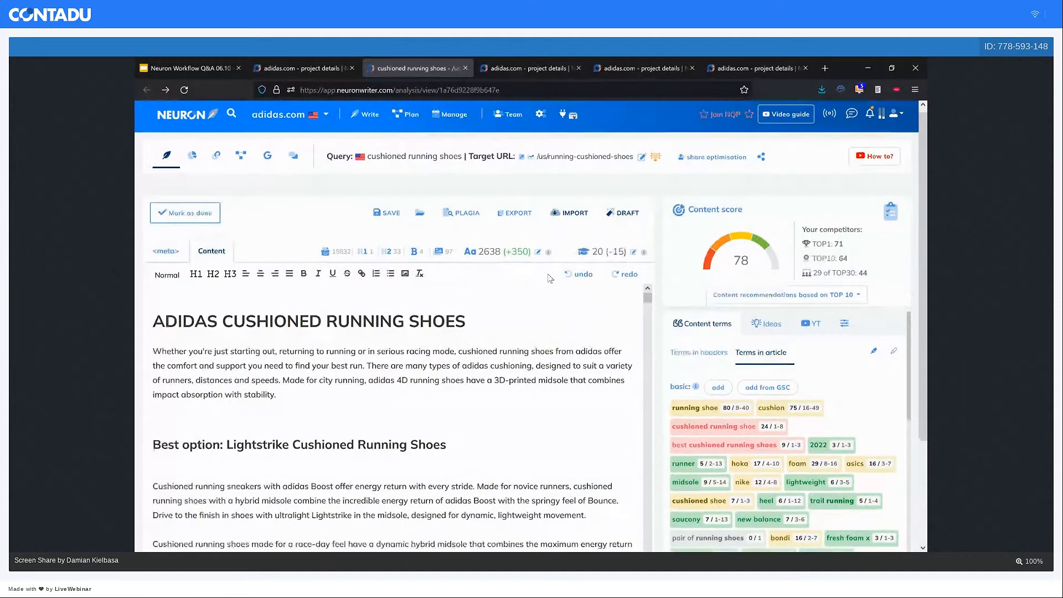
{"action": "scroll", "coordinate": [549, 278], "scroll_direction": "down", "scroll_amount": 3}
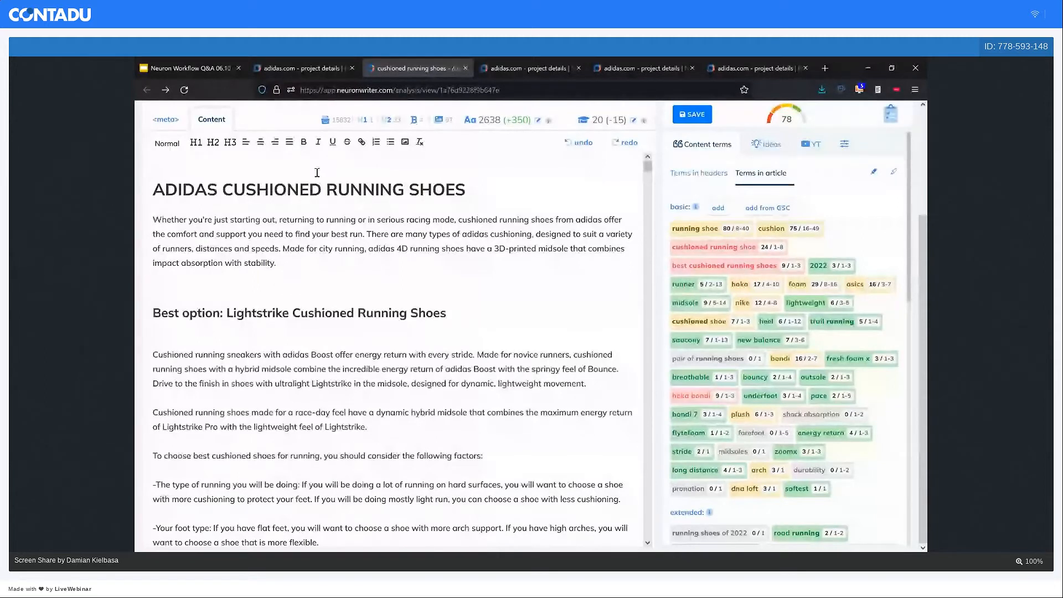
{"action": "scroll", "coordinate": [316, 173], "scroll_direction": "up", "scroll_amount": 3}
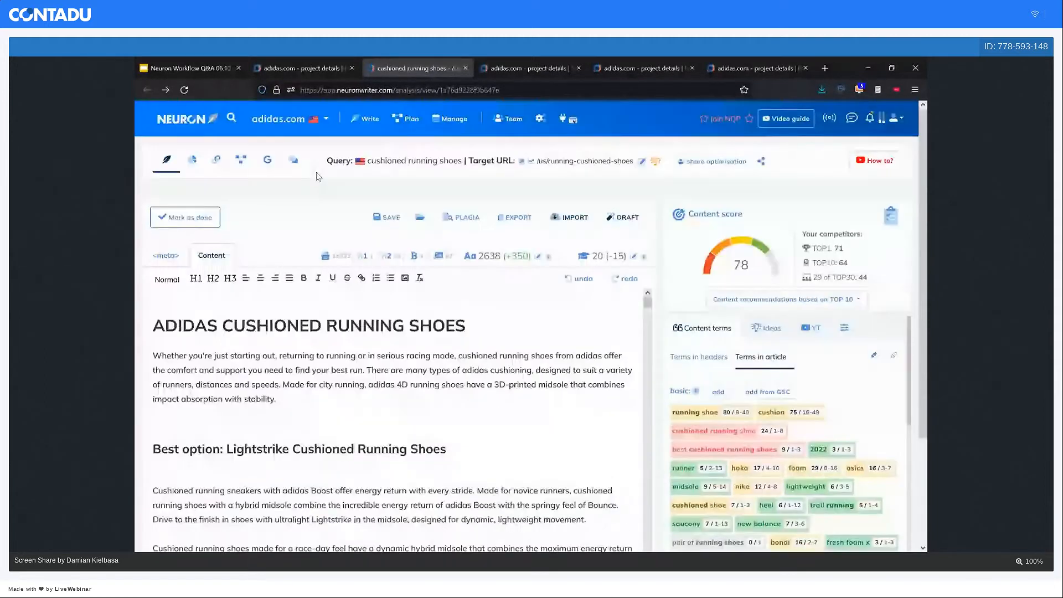
Go to the projects dashboard and close the tweet opened from the notification.
{"action": "left_click", "coordinate": [197, 124]}
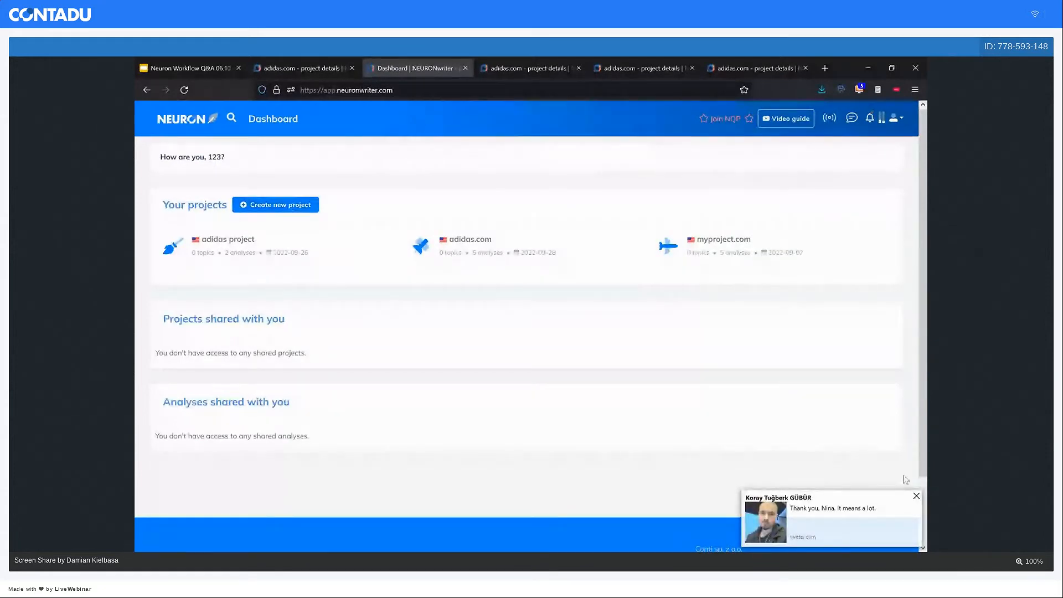
{"action": "left_click", "coordinate": [831, 518]}
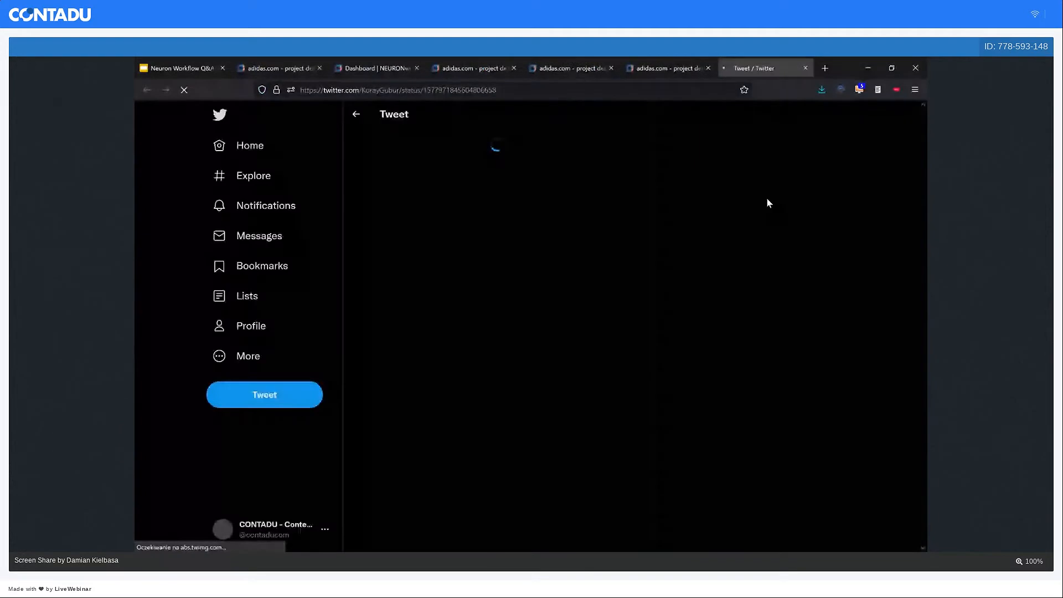
{"action": "key", "text": "ctrl+w"}
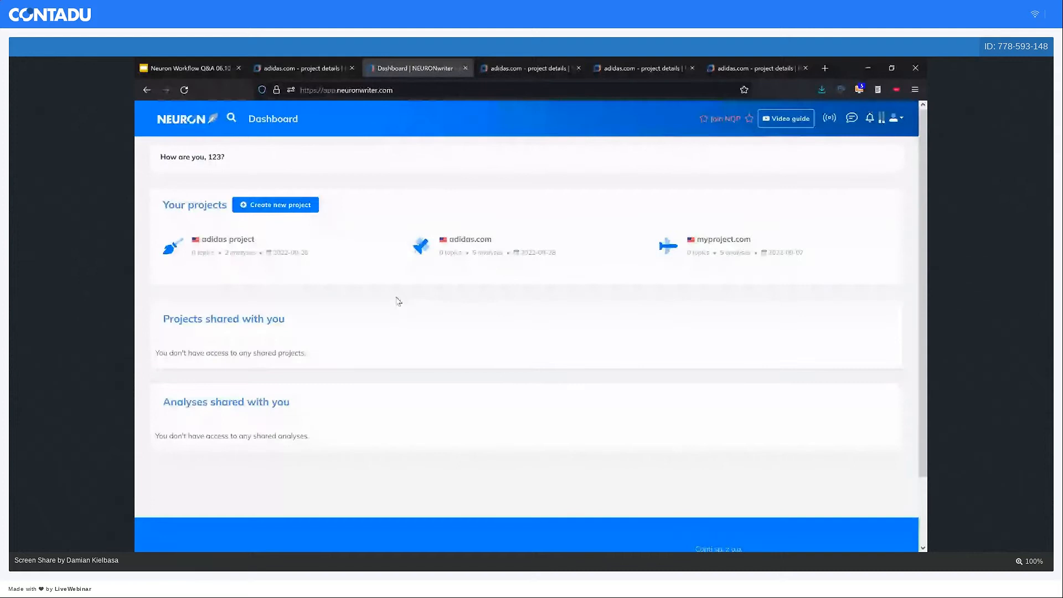
Inspect the domain-related and non-domain options for a new project and close the dialog without creating one.
{"action": "left_click", "coordinate": [284, 206]}
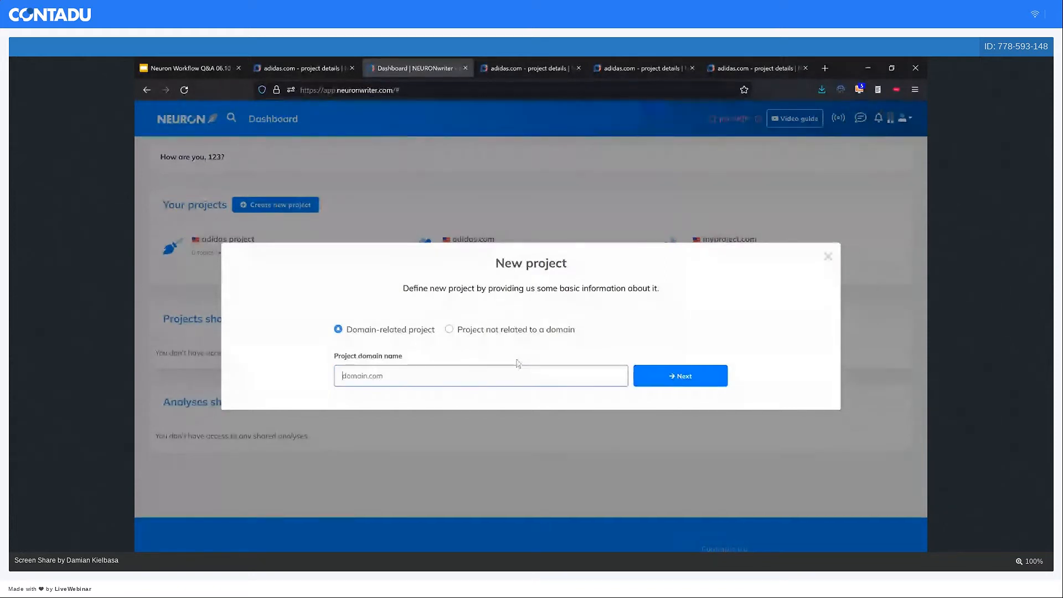
{"action": "left_click", "coordinate": [515, 329]}
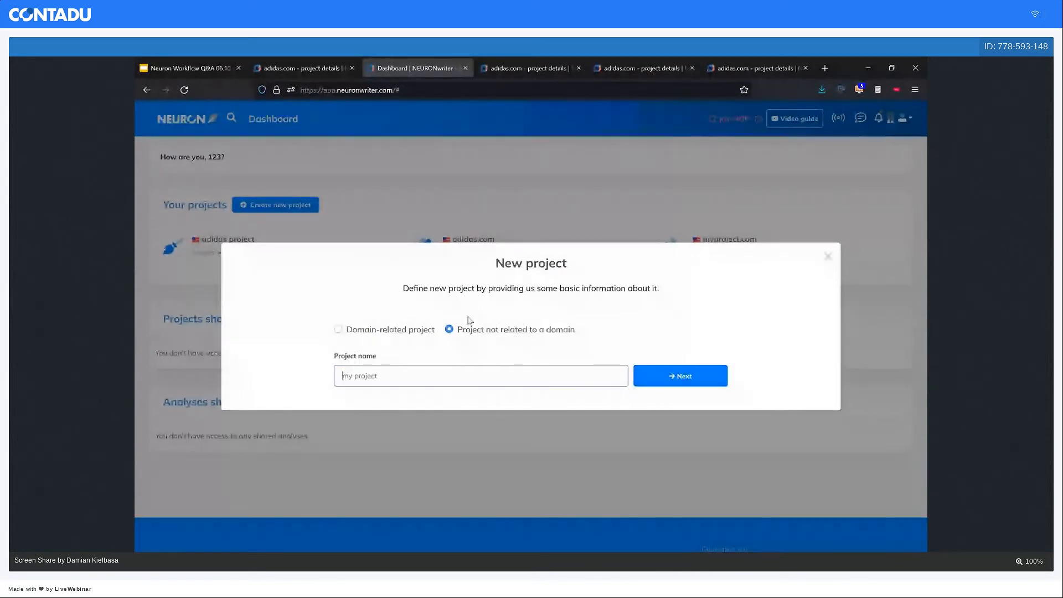
{"action": "left_click", "coordinate": [392, 329]}
{"action": "left_click", "coordinate": [846, 245]}
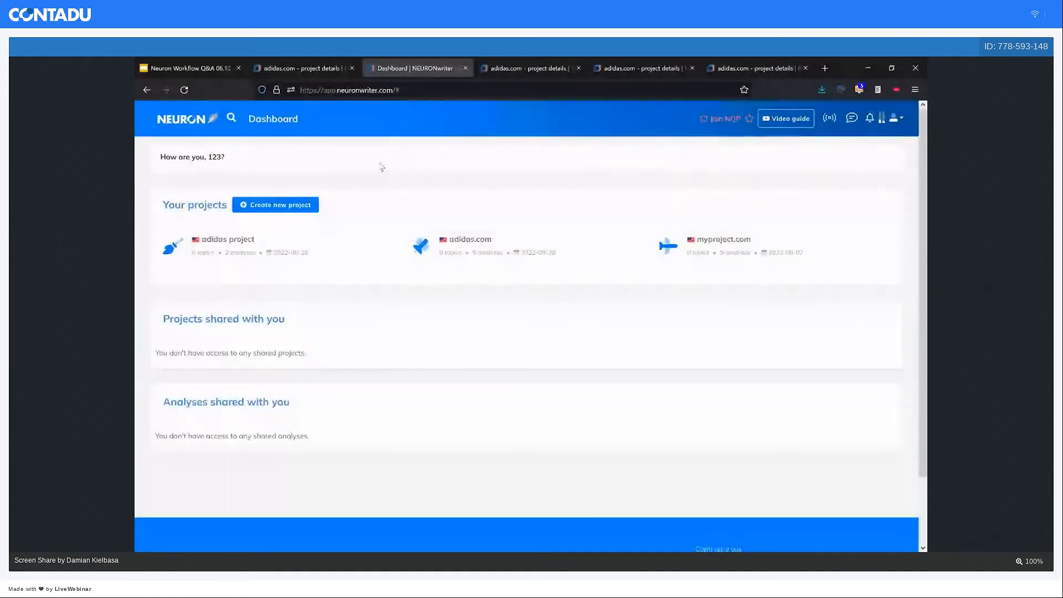
Open the adidas.com project and view the definition section of its project settings.
{"action": "left_click", "coordinate": [479, 241]}
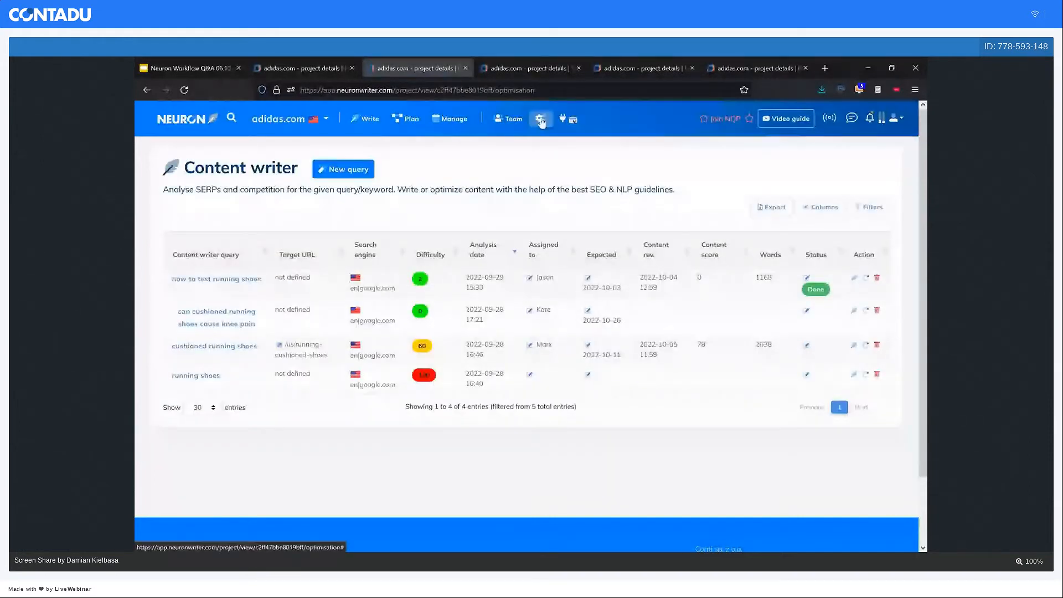
{"action": "left_click", "coordinate": [540, 119]}
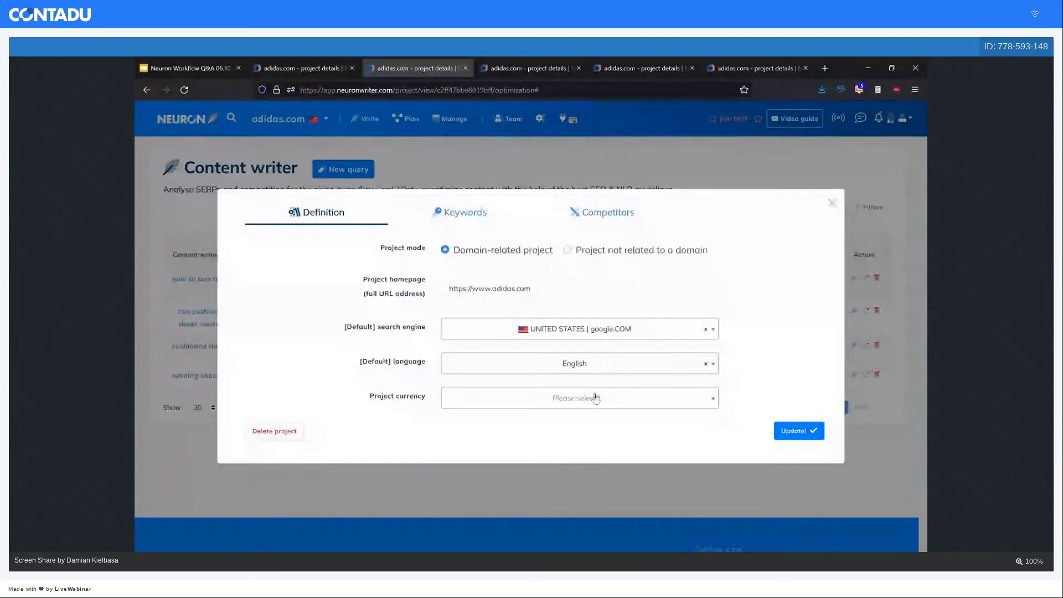
Look through the project's desired, brand, negative and competitors' keyword fields and its competitors' domains, and close the settings without updating.
{"action": "left_click", "coordinate": [466, 222]}
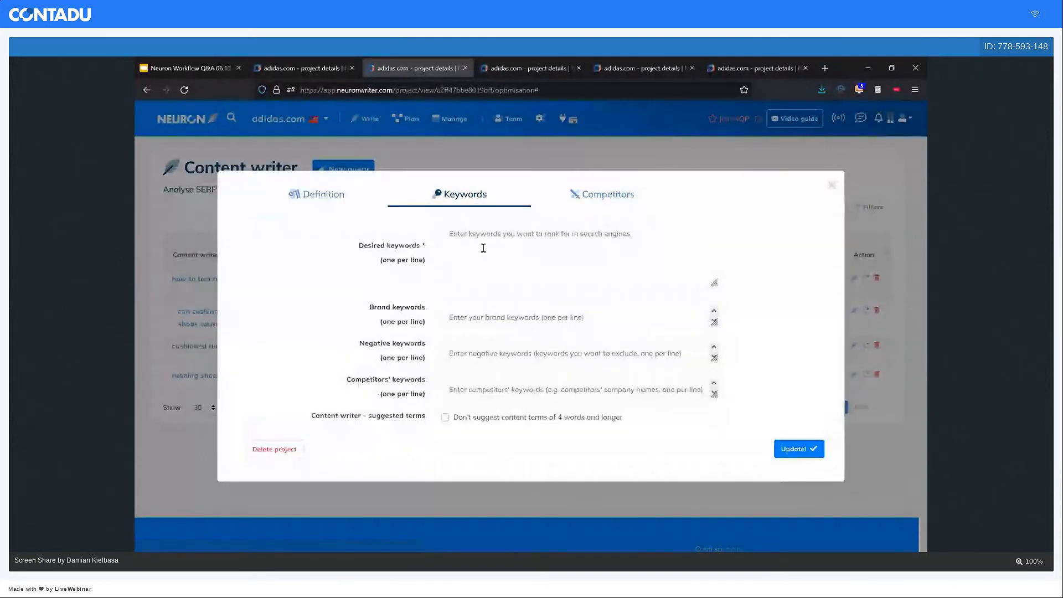
{"action": "left_click", "coordinate": [509, 246]}
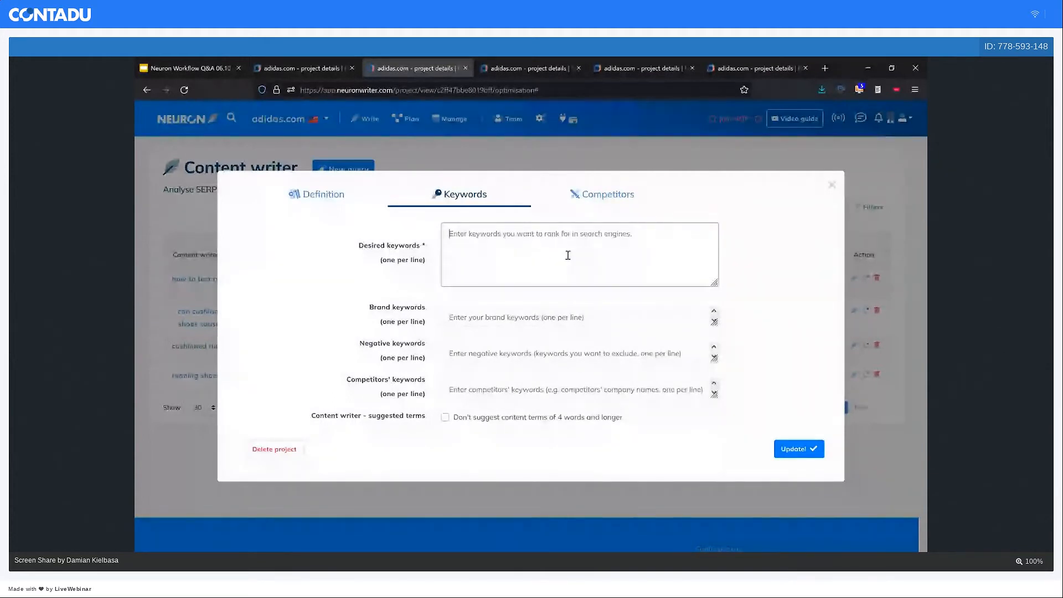
{"action": "left_click", "coordinate": [519, 314]}
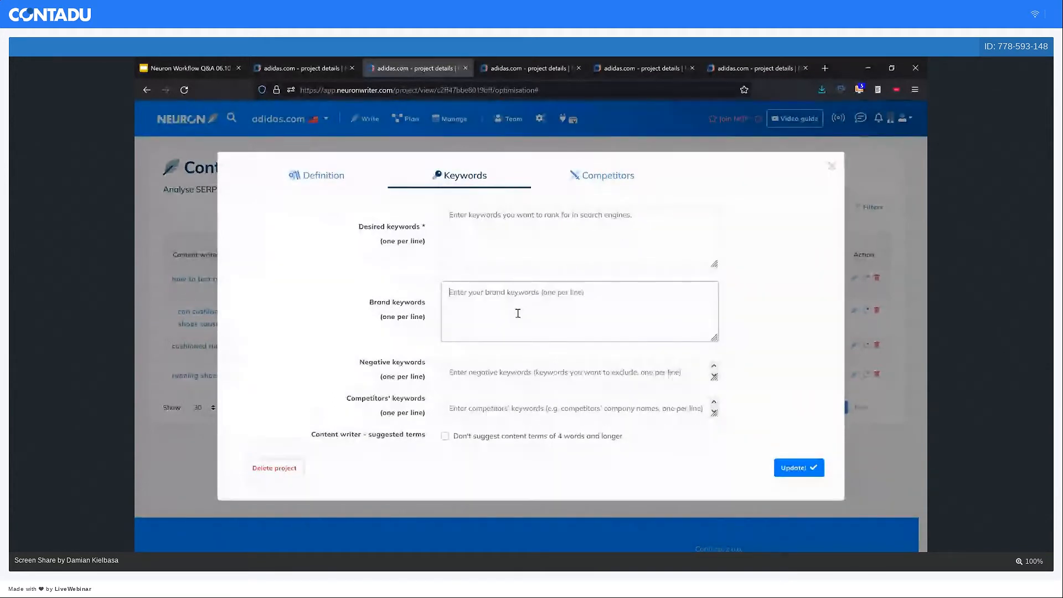
{"action": "left_click", "coordinate": [525, 369]}
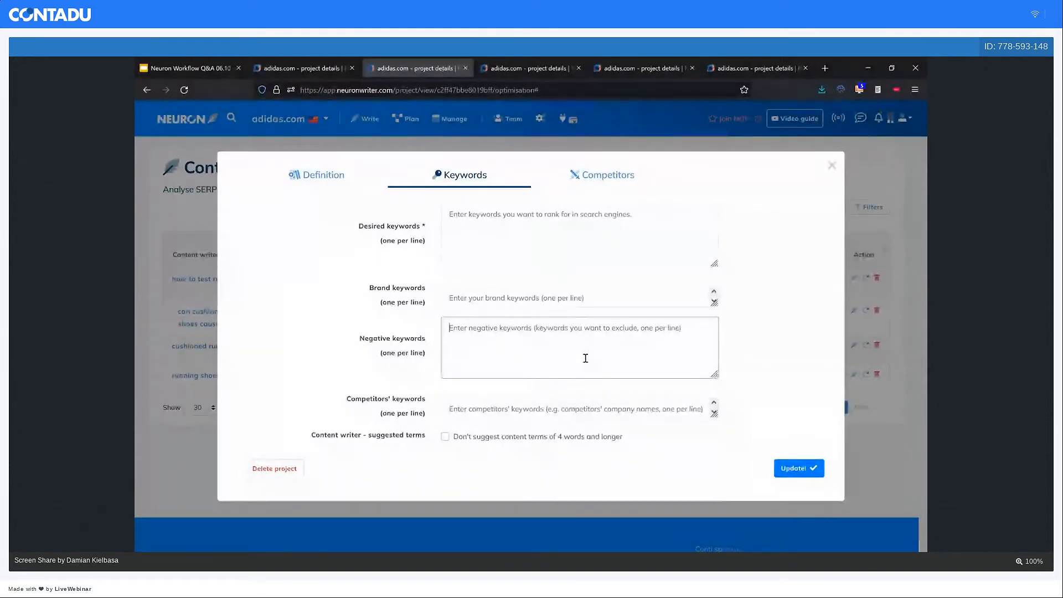
{"action": "left_click", "coordinate": [525, 412]}
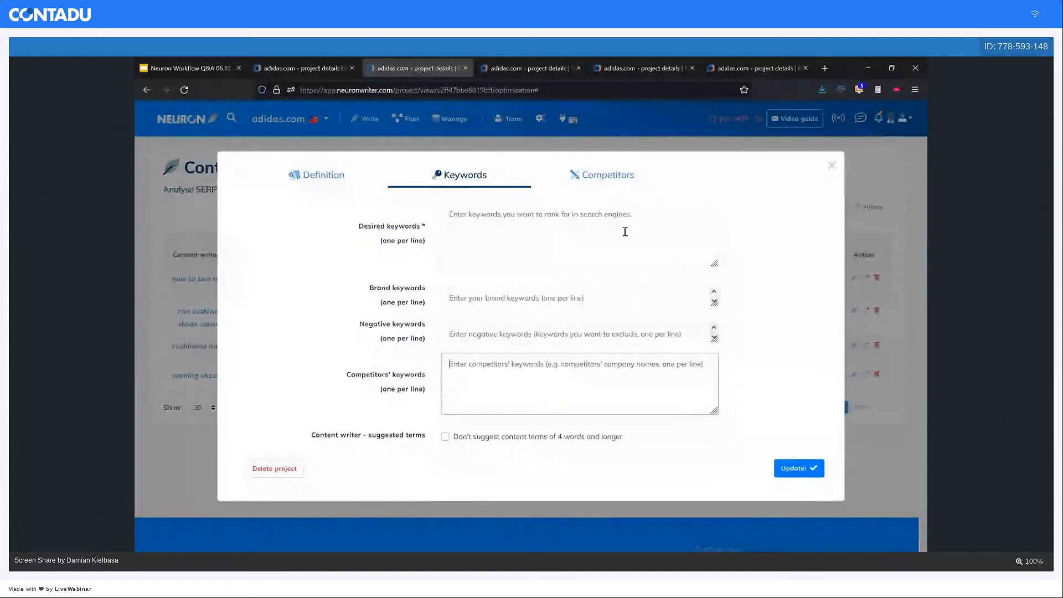
{"action": "left_click", "coordinate": [620, 179]}
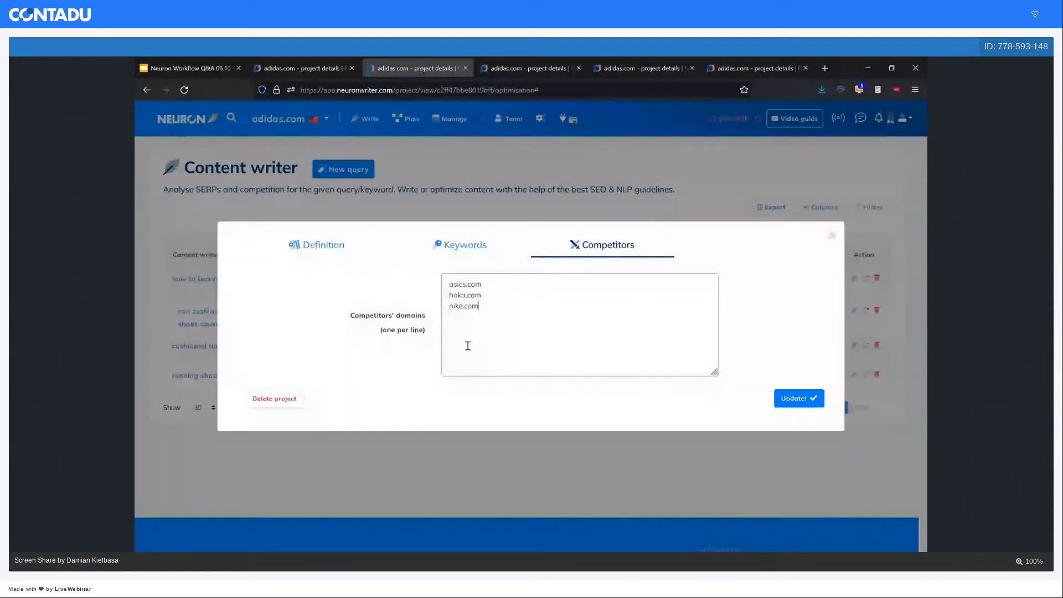
{"action": "left_click", "coordinate": [832, 237]}
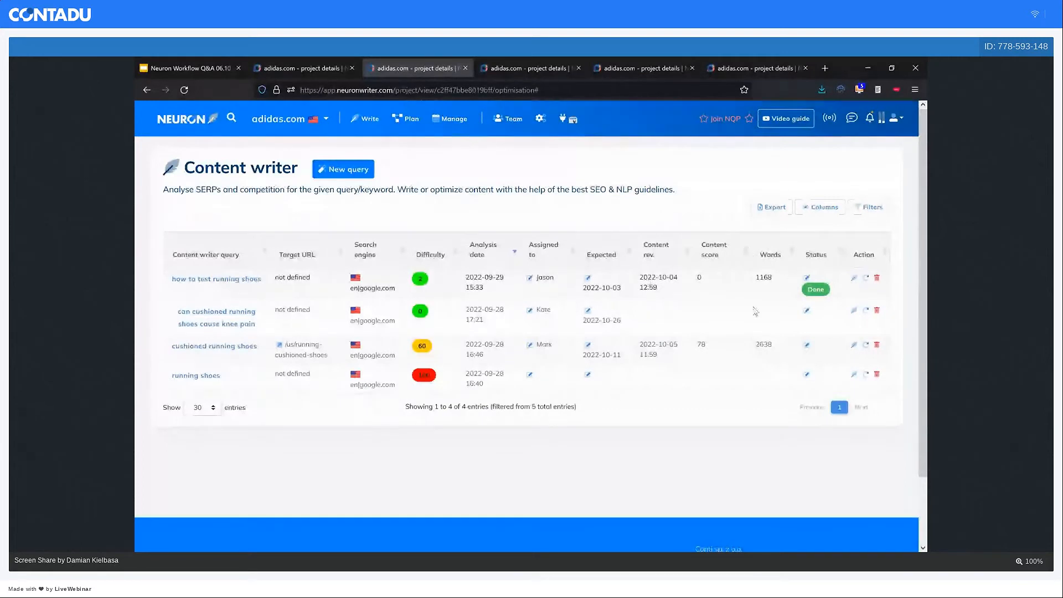
Begin a new content writer query for "running shoes" with the United States google.COM search engine.
{"action": "left_click", "coordinate": [341, 175]}
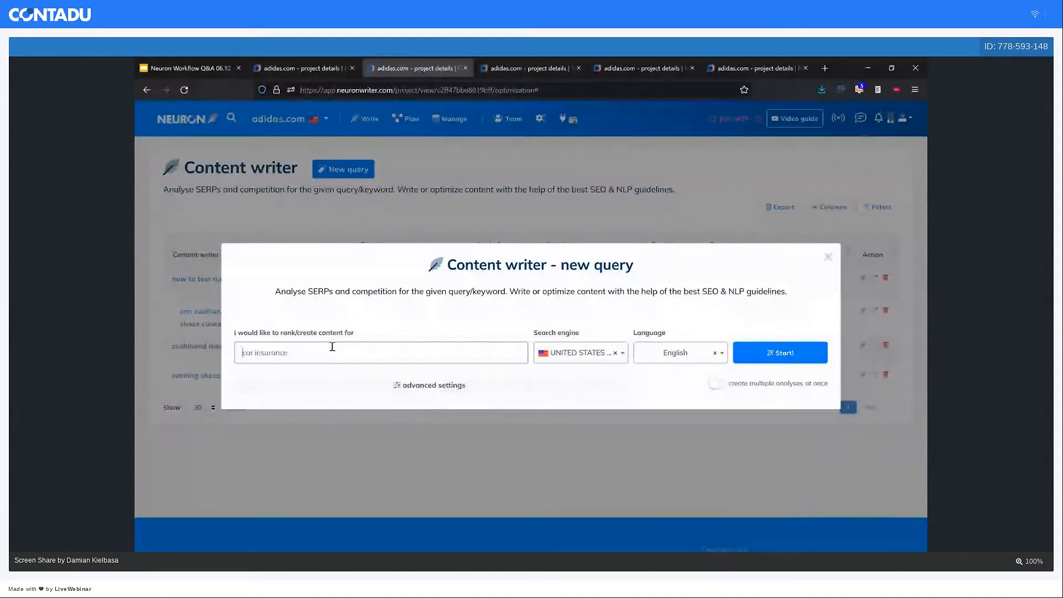
{"action": "type", "text": "ru"}
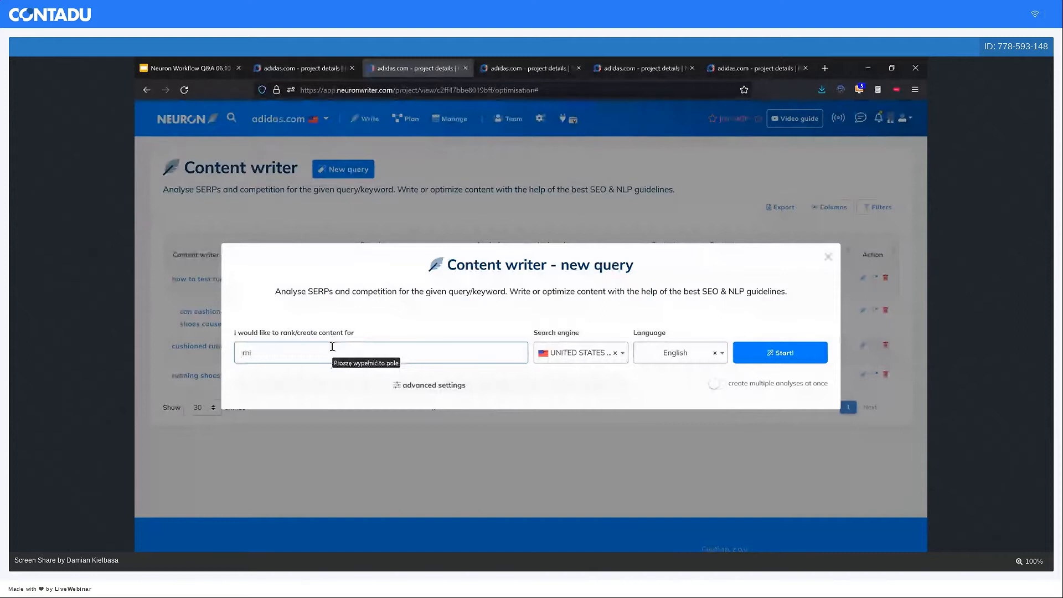
{"action": "key", "text": "BackSpace"}
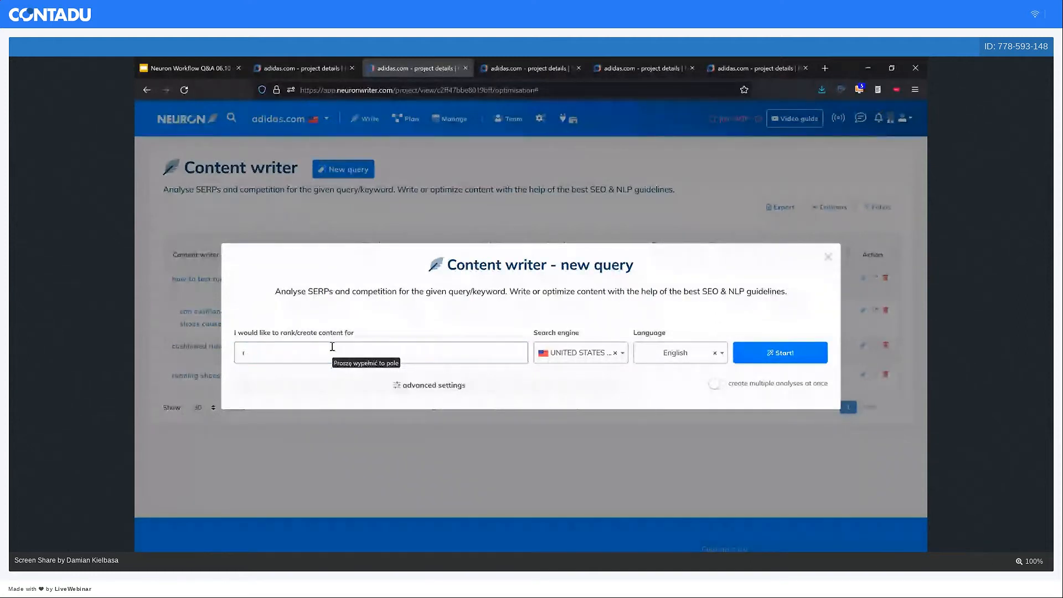
{"action": "type", "text": "unning sho"}
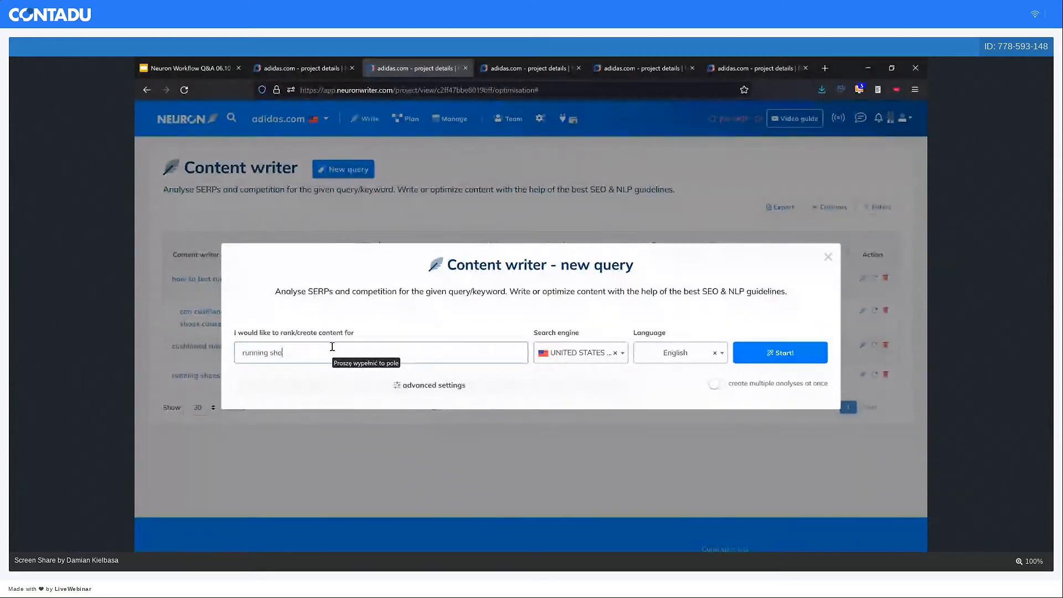
{"action": "type", "text": "es"}
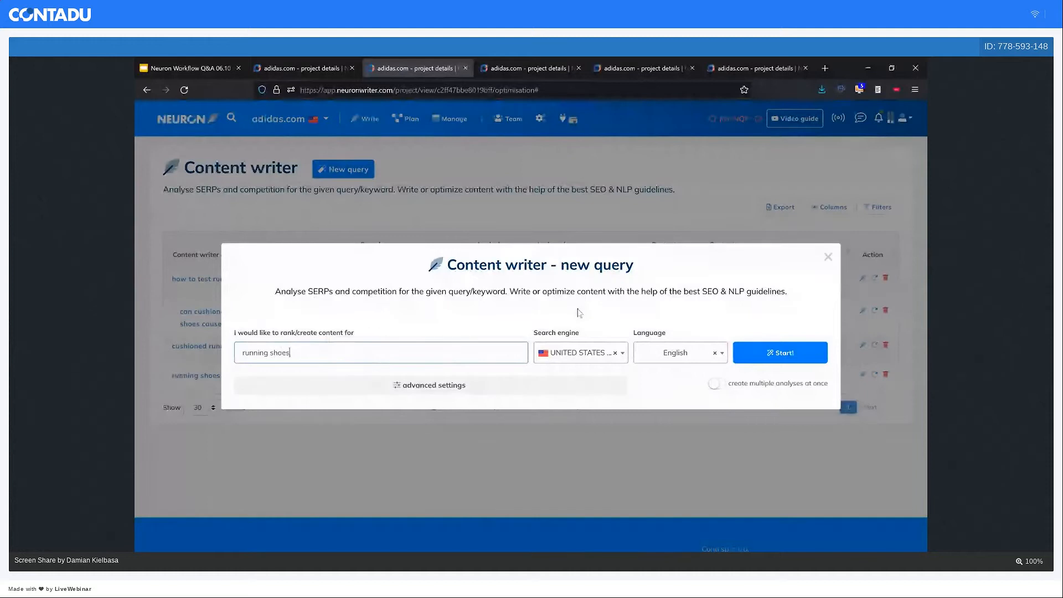
{"action": "left_click", "coordinate": [623, 355]}
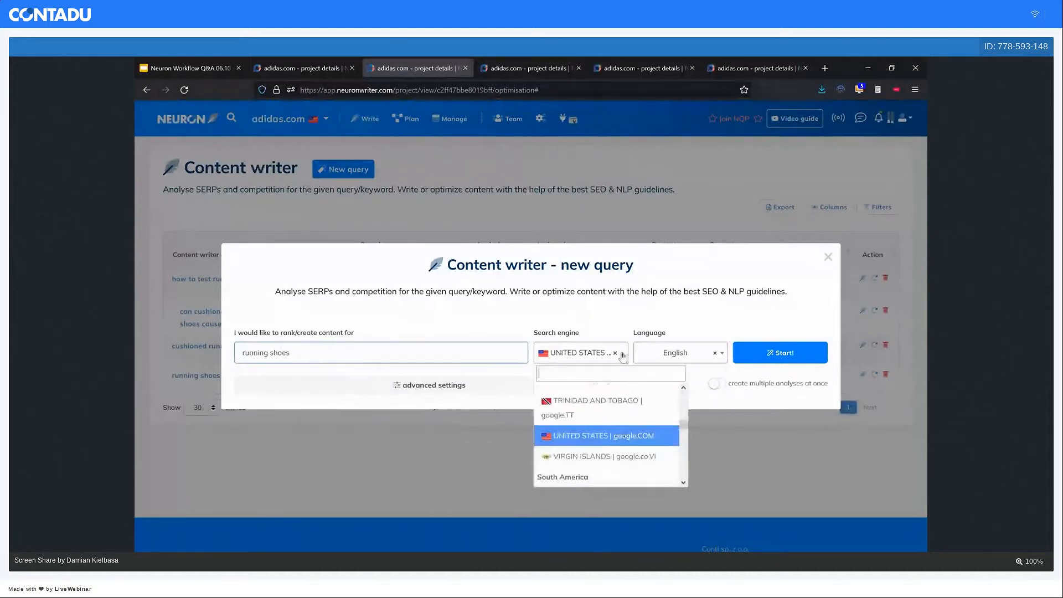
{"action": "left_click", "coordinate": [616, 436]}
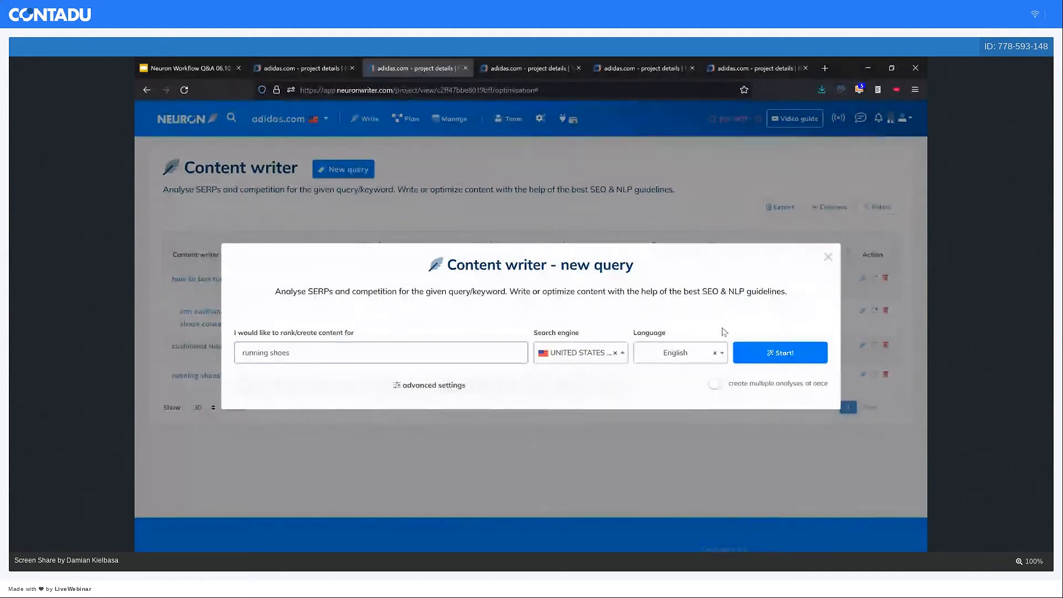
In the advanced settings, enable optimizing an existing article, enter the assignee's name, set expected delivery to 2022-10-20, and start the analysis.
{"action": "left_click", "coordinate": [563, 382]}
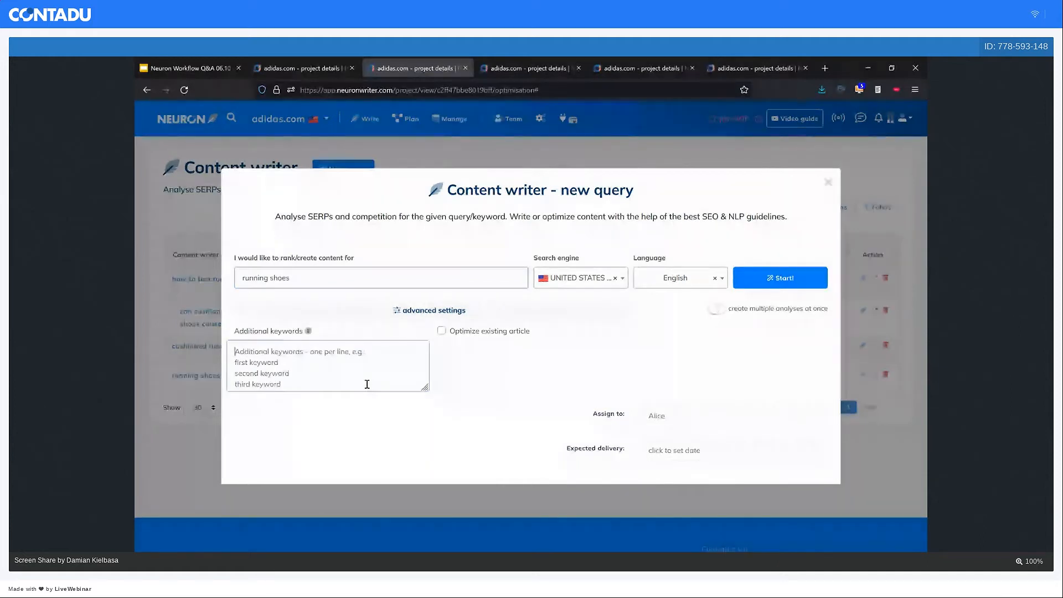
{"action": "left_click", "coordinate": [442, 331]}
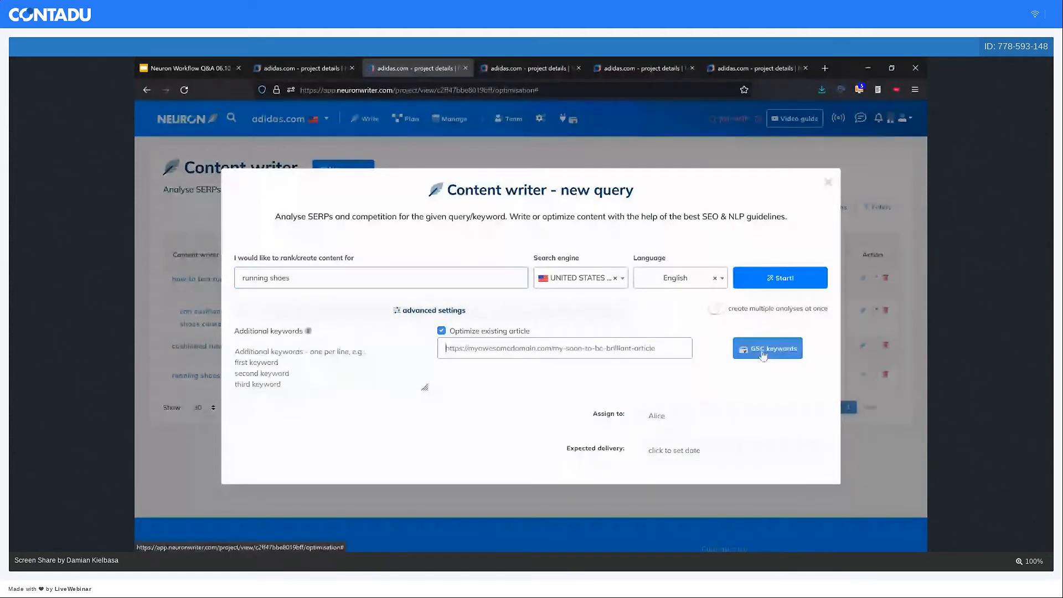
{"action": "left_click", "coordinate": [675, 416]}
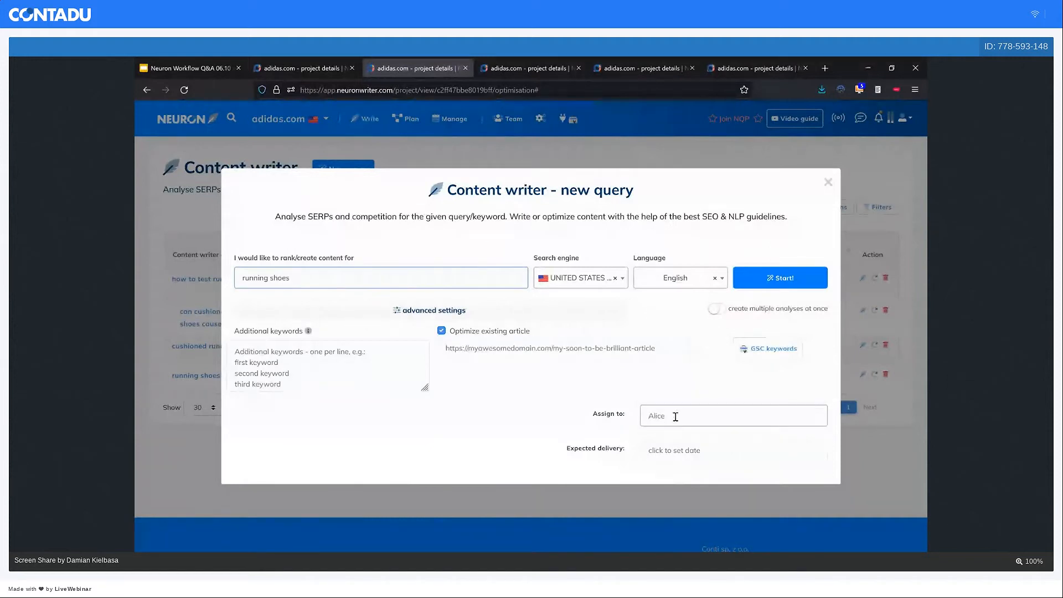
{"action": "type", "text": "Ai"}
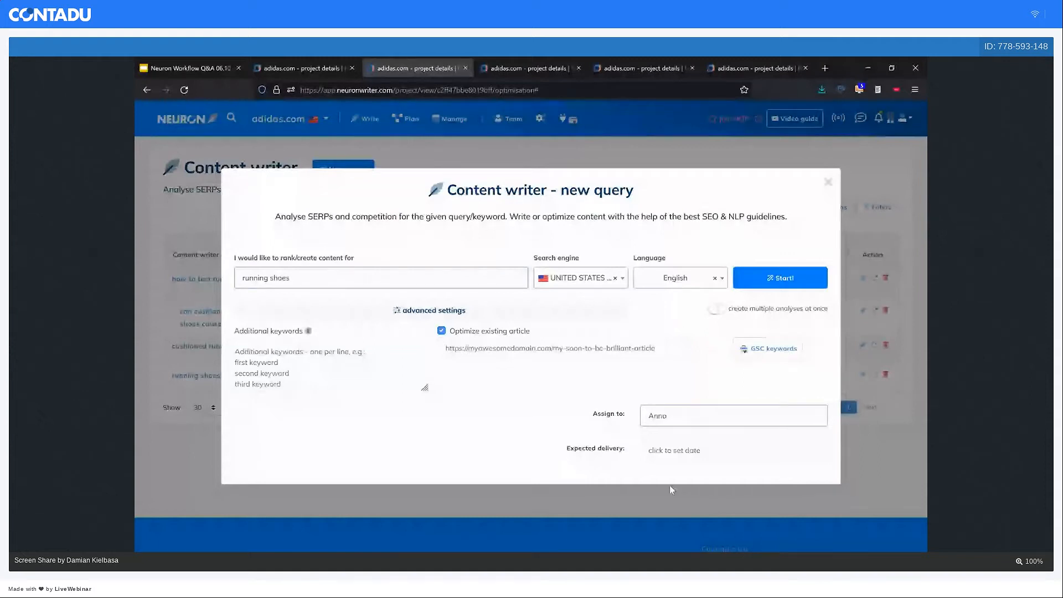
{"action": "left_click", "coordinate": [674, 450]}
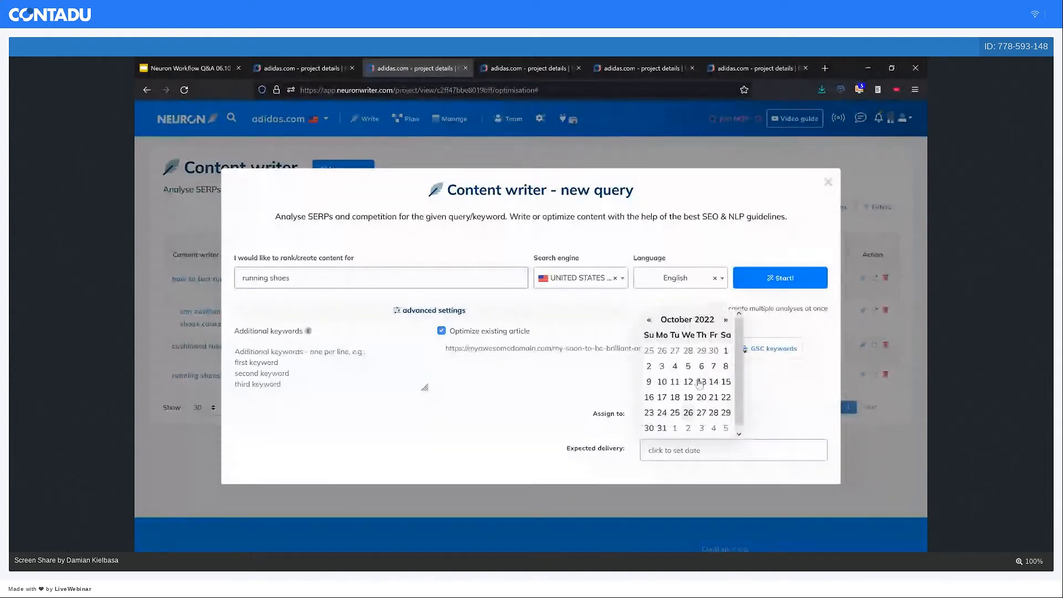
{"action": "left_click", "coordinate": [700, 397]}
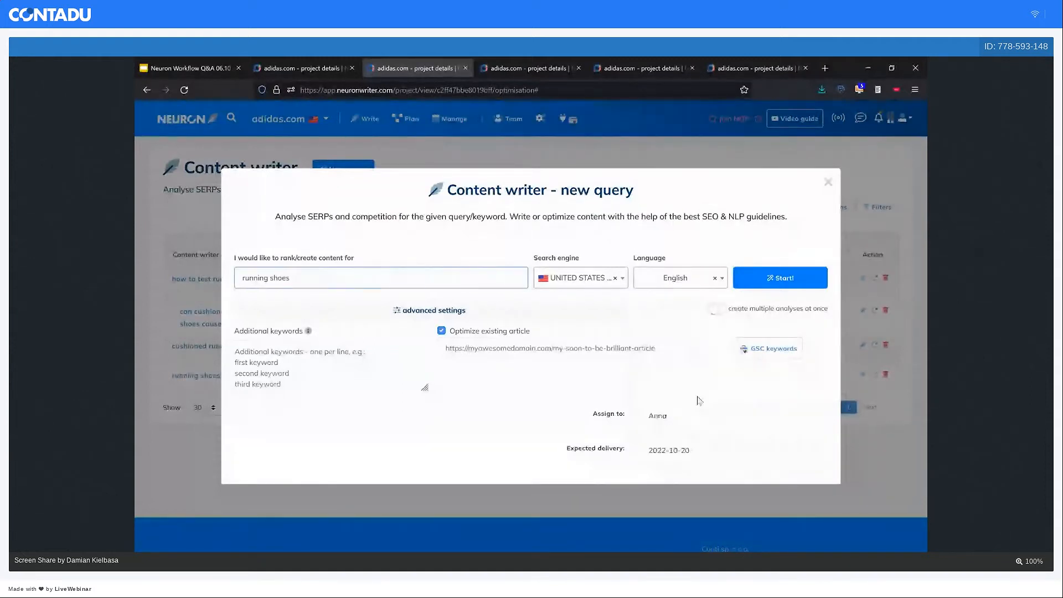
{"action": "left_click", "coordinate": [778, 280]}
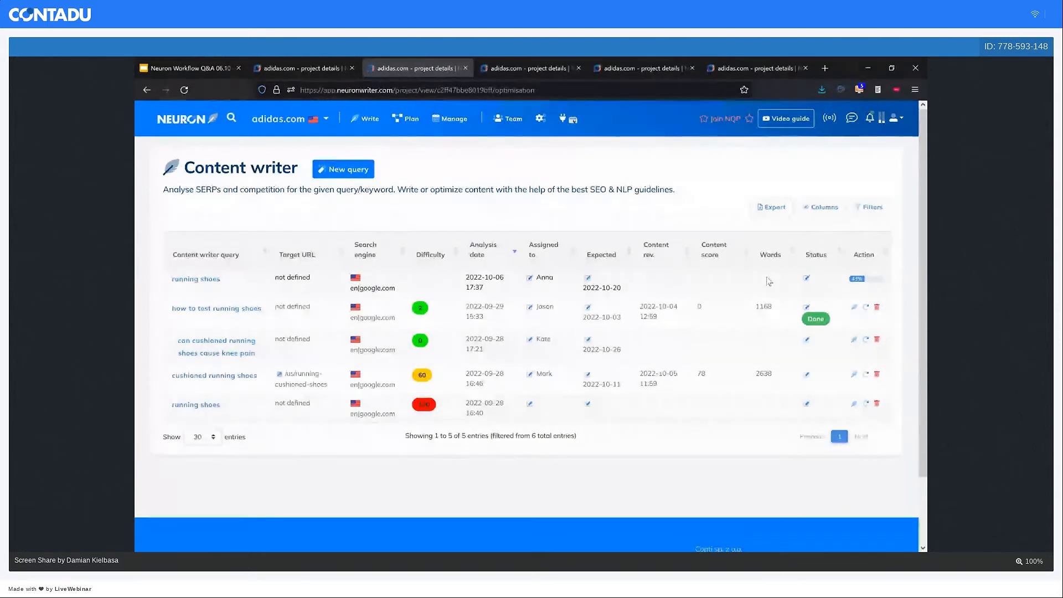
View the older "running shoes" query from 2022-09-28 in the content editor and return to the query list.
{"action": "left_click", "coordinate": [219, 279]}
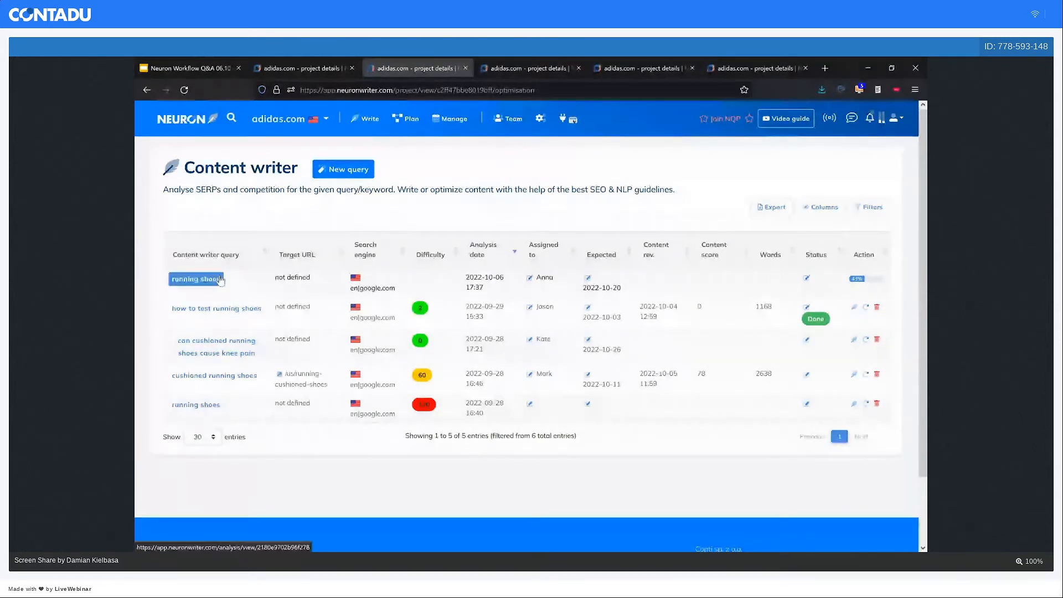
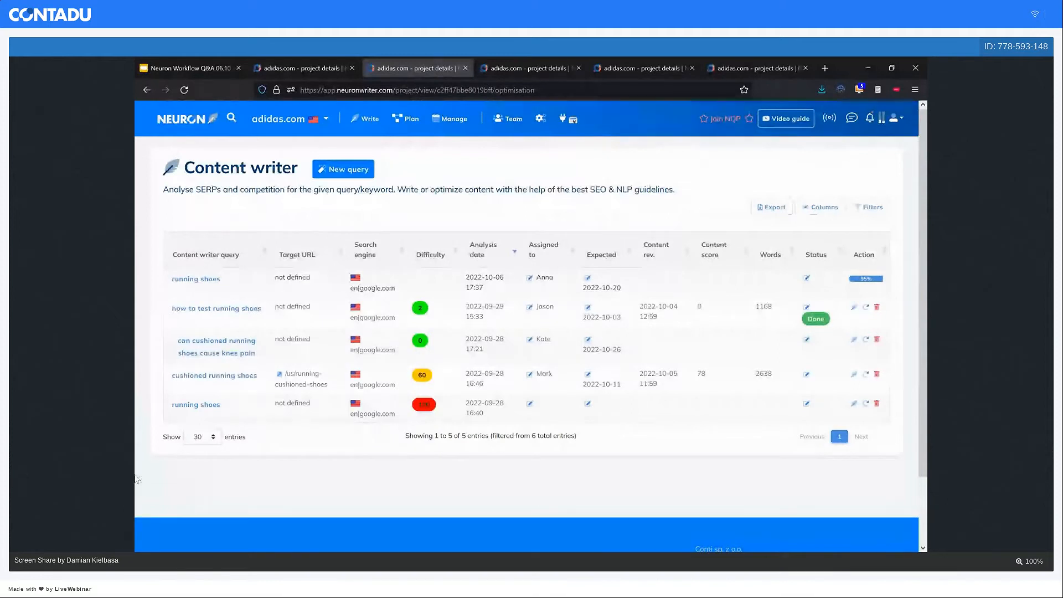
{"action": "left_click", "coordinate": [195, 404]}
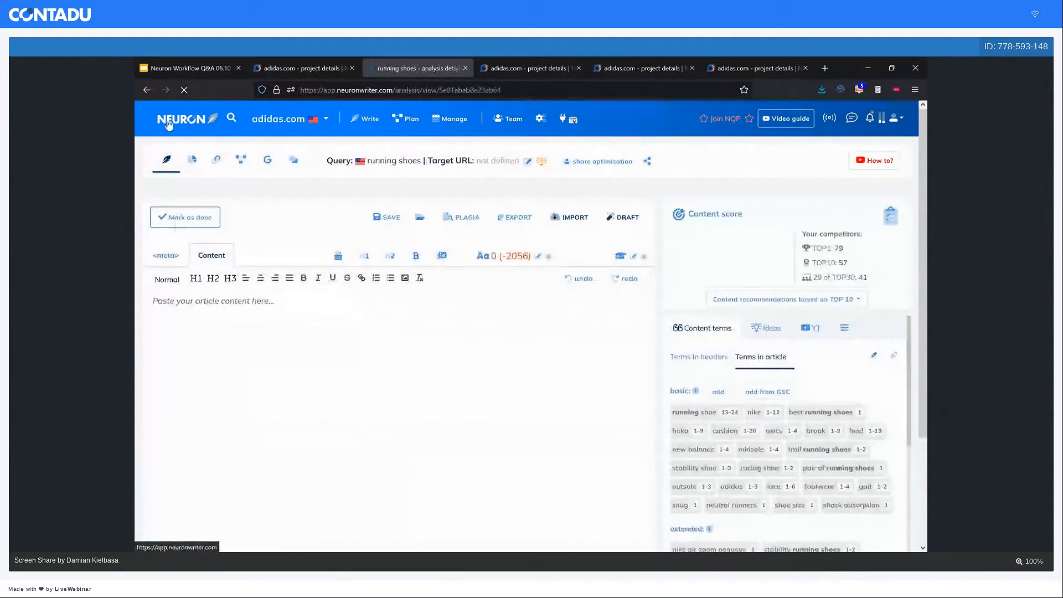
{"action": "left_click", "coordinate": [146, 91]}
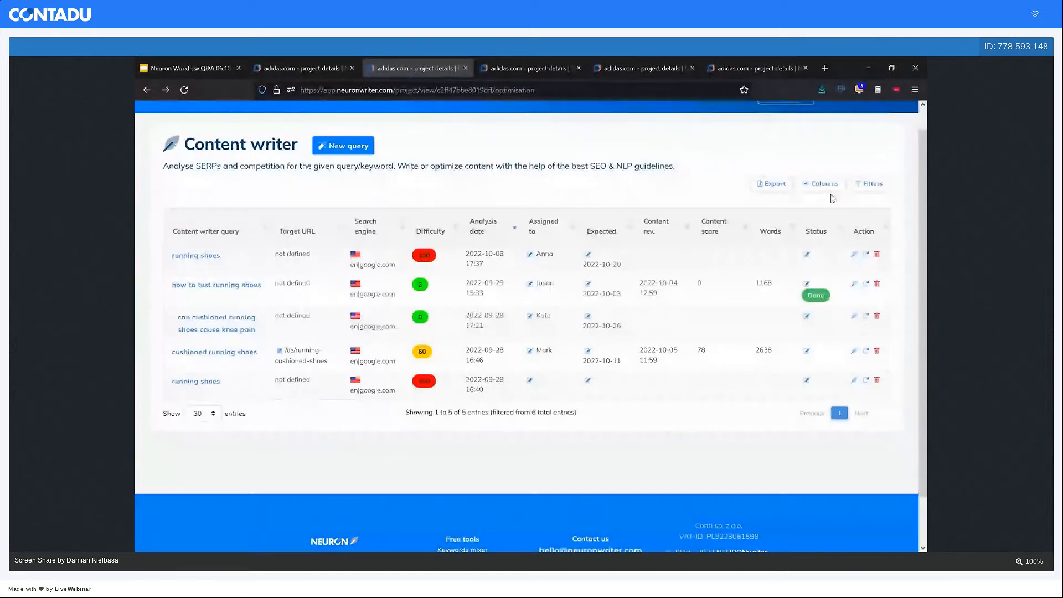
Inspect the status options for the newest "running shoes" query and the query list's filters, closing both without changes.
{"action": "left_click", "coordinate": [806, 254]}
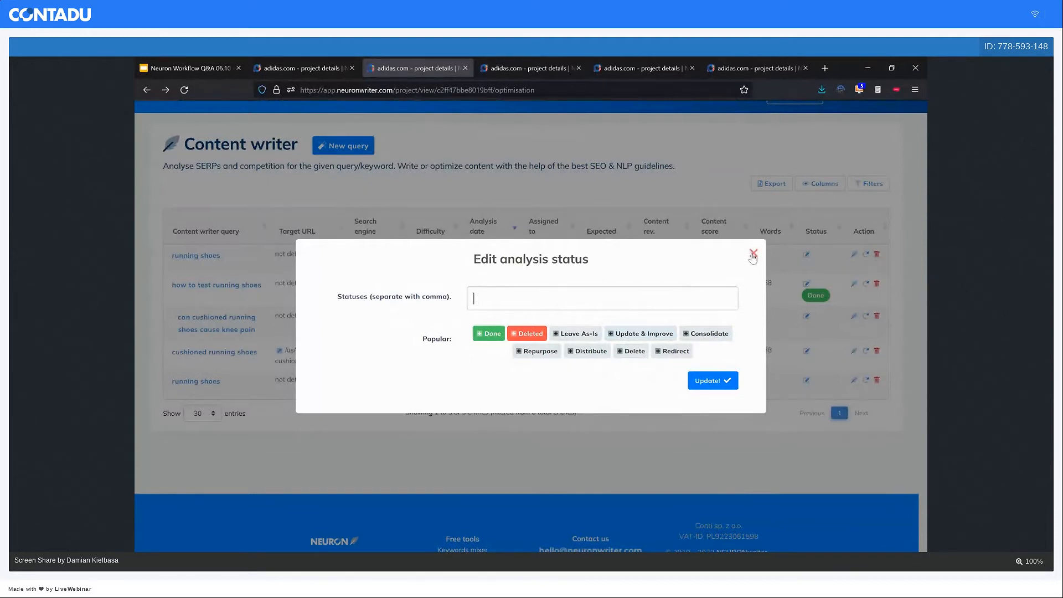
{"action": "left_click", "coordinate": [752, 255]}
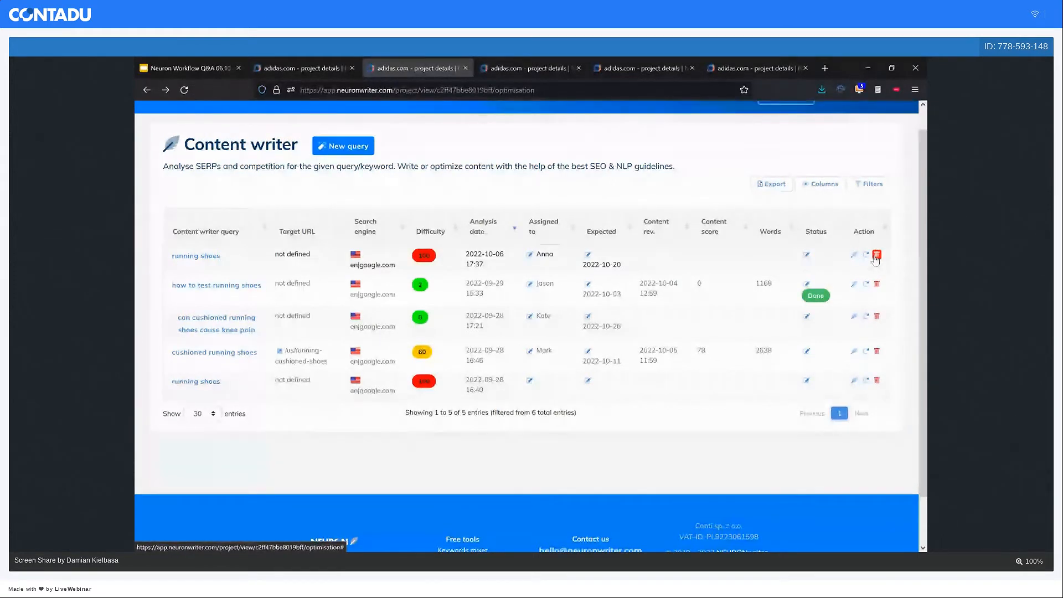
{"action": "left_click", "coordinate": [867, 186]}
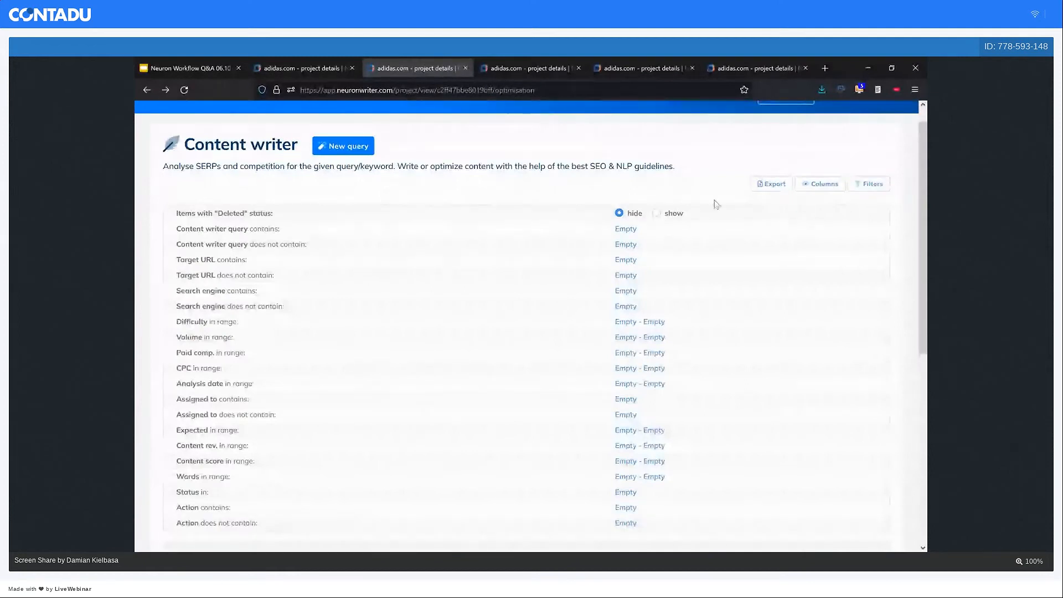
{"action": "left_click", "coordinate": [874, 184]}
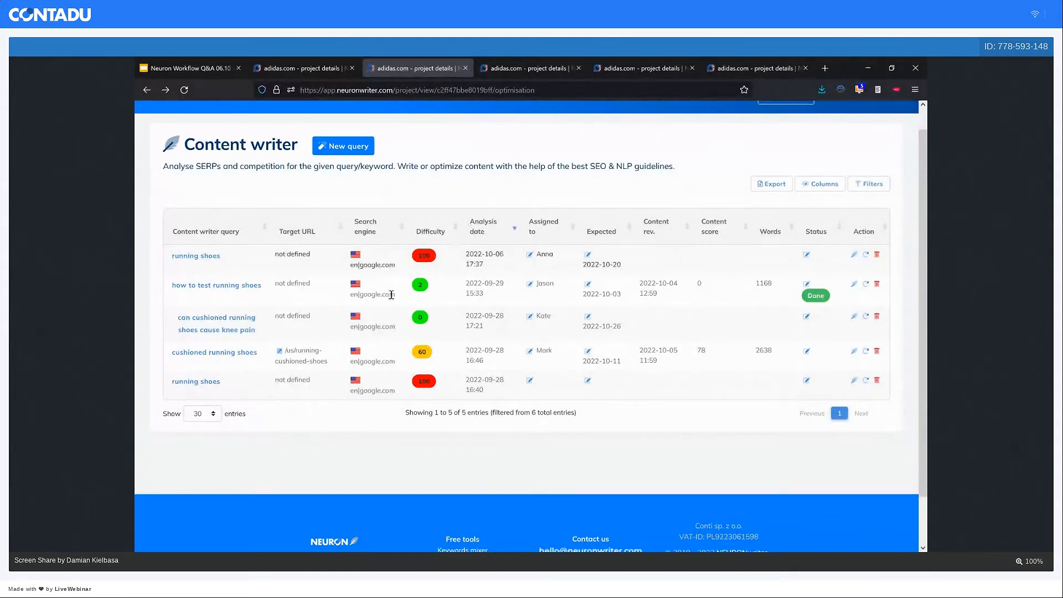
Open the newest "running shoes" query and look over the ranked competitor pages offered for guidelines generation.
{"action": "right_click", "coordinate": [195, 257]}
{"action": "key", "text": "Escape"}
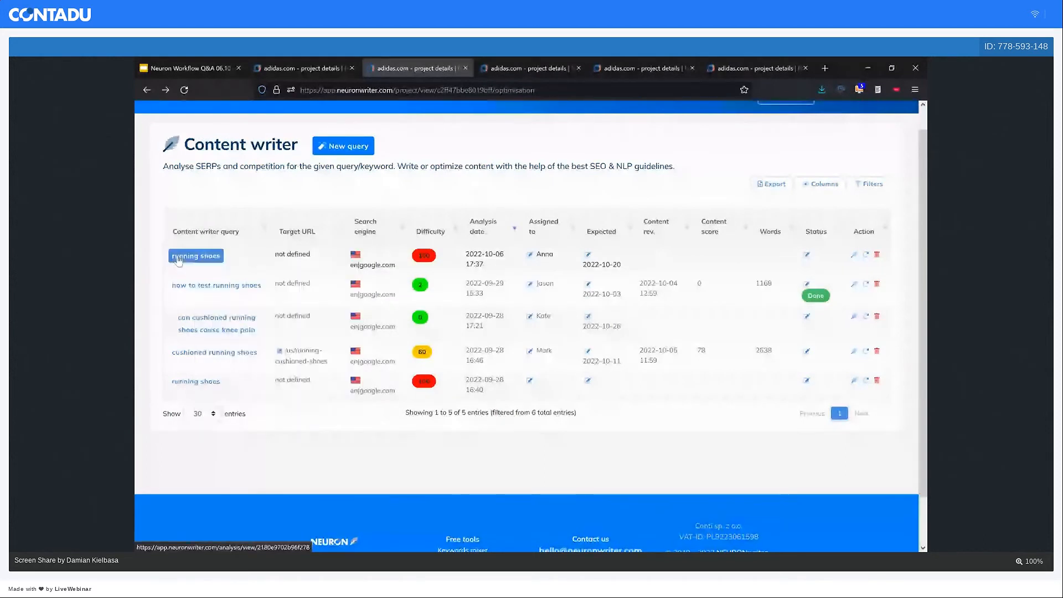
{"action": "left_click", "coordinate": [178, 257]}
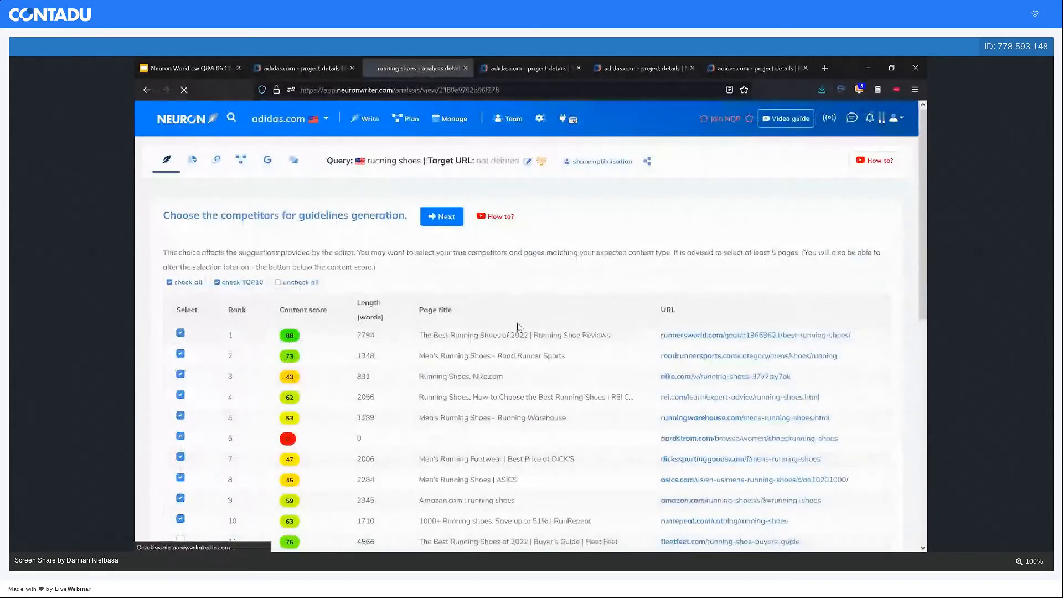
{"action": "scroll", "coordinate": [578, 252], "scroll_direction": "down", "scroll_amount": 2}
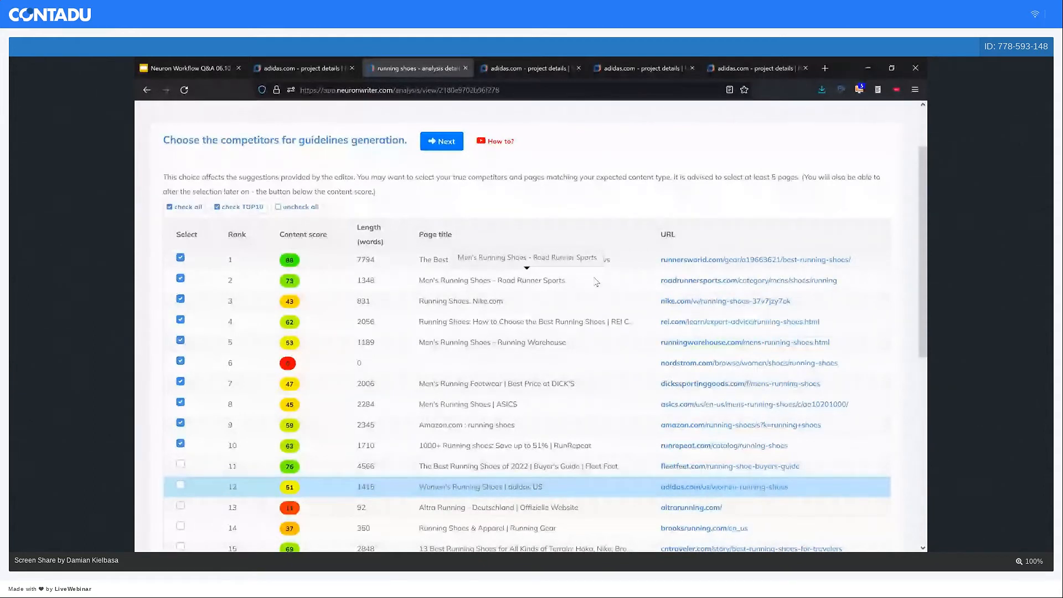
{"action": "scroll", "coordinate": [624, 351], "scroll_direction": "down", "scroll_amount": 1}
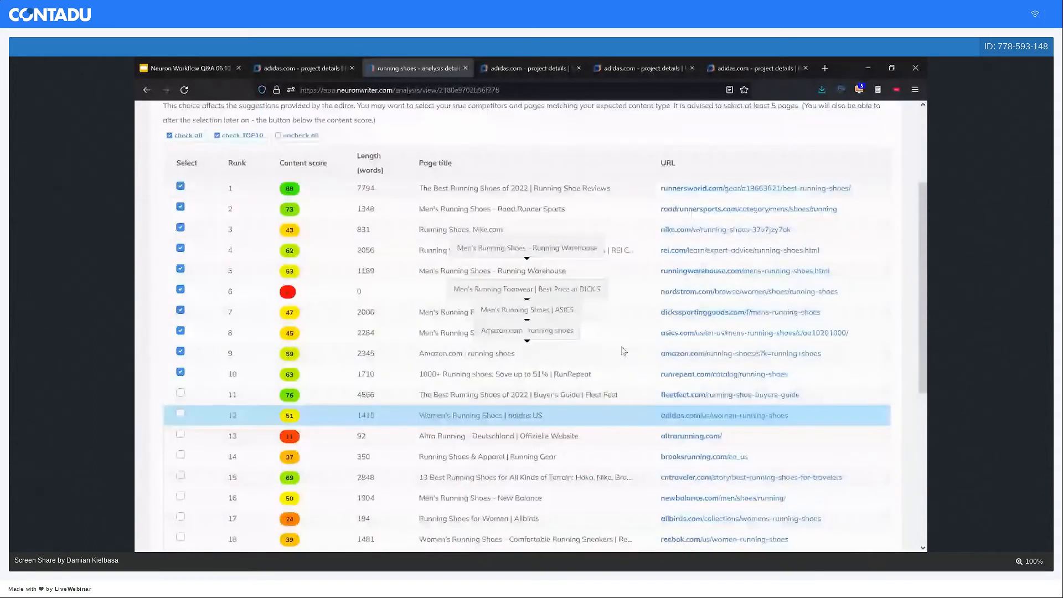
{"action": "scroll", "coordinate": [624, 351], "scroll_direction": "down", "scroll_amount": 3}
{"action": "scroll", "coordinate": [623, 351], "scroll_direction": "down", "scroll_amount": 1}
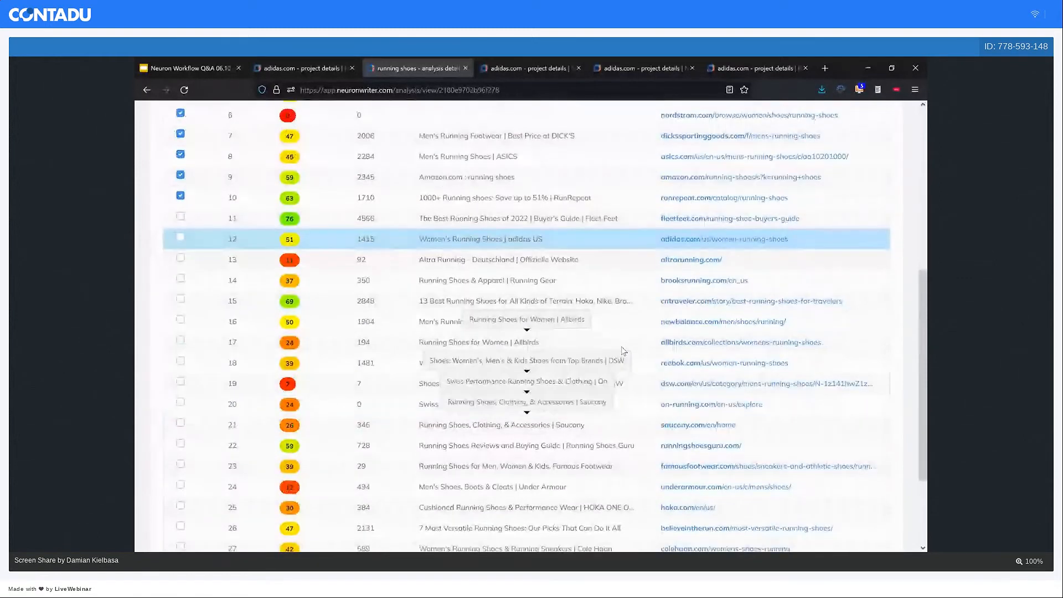
{"action": "scroll", "coordinate": [624, 351], "scroll_direction": "up", "scroll_amount": 3}
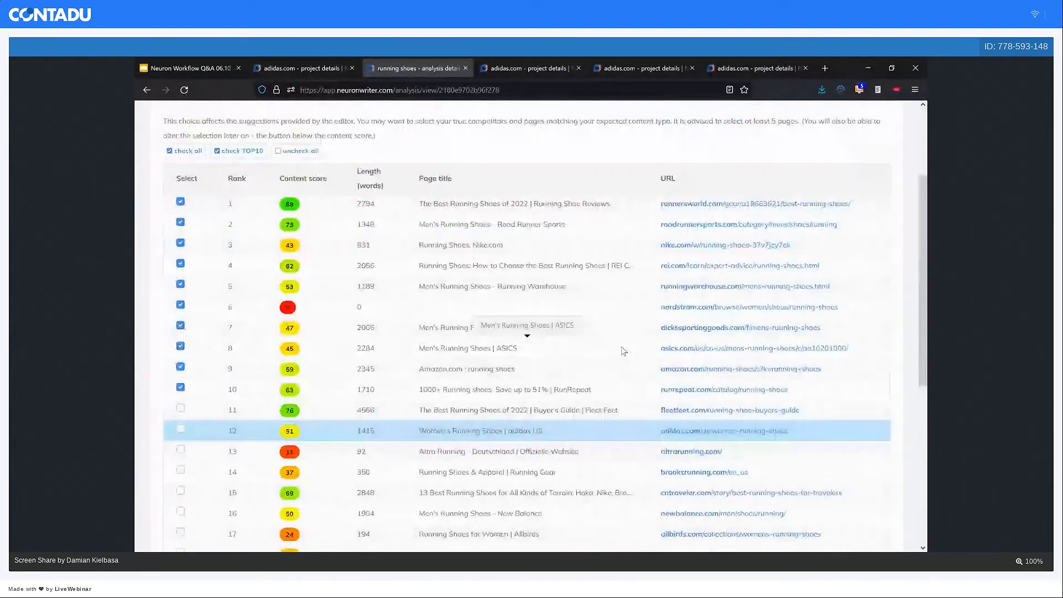
Examine the top-ranked competitor pages, their content scores, lengths and URLs against the "running shoes" query.
{"action": "scroll", "coordinate": [624, 351], "scroll_direction": "up", "scroll_amount": 1}
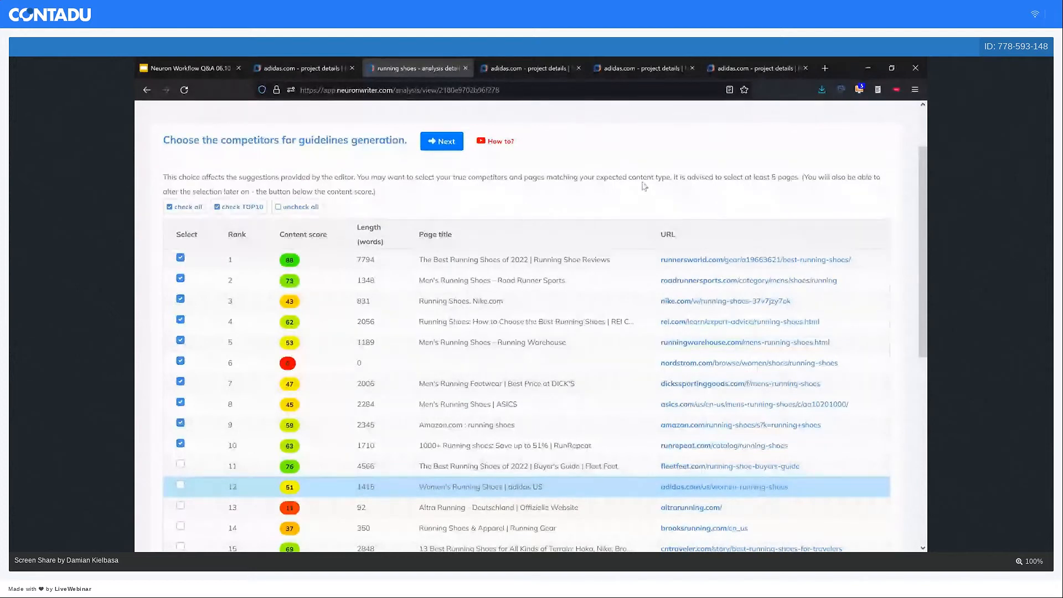
{"action": "scroll", "coordinate": [644, 186], "scroll_direction": "up", "scroll_amount": 2}
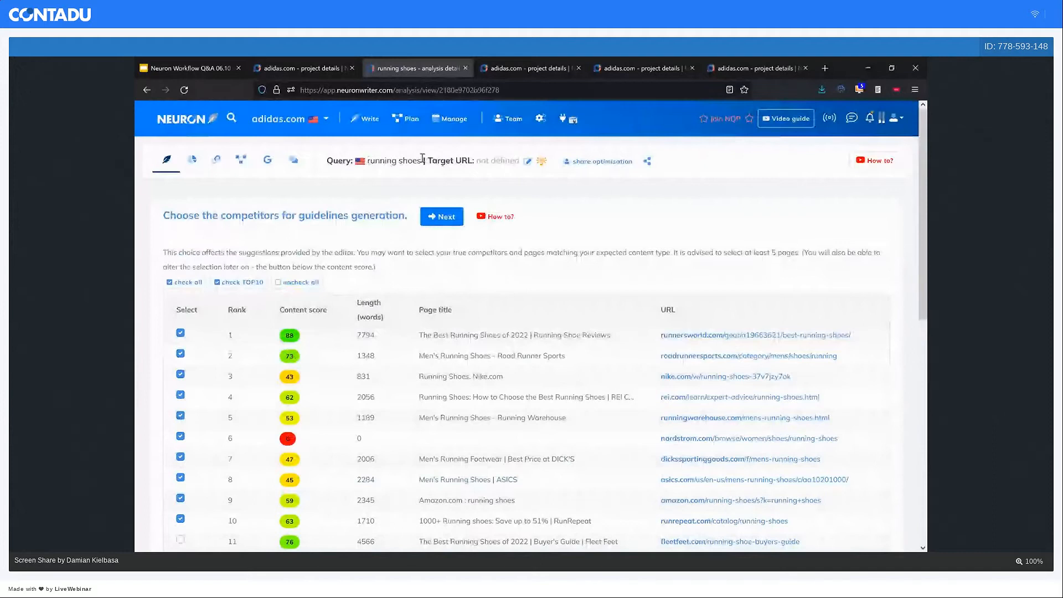
{"action": "scroll", "coordinate": [723, 277], "scroll_direction": "down", "scroll_amount": 2}
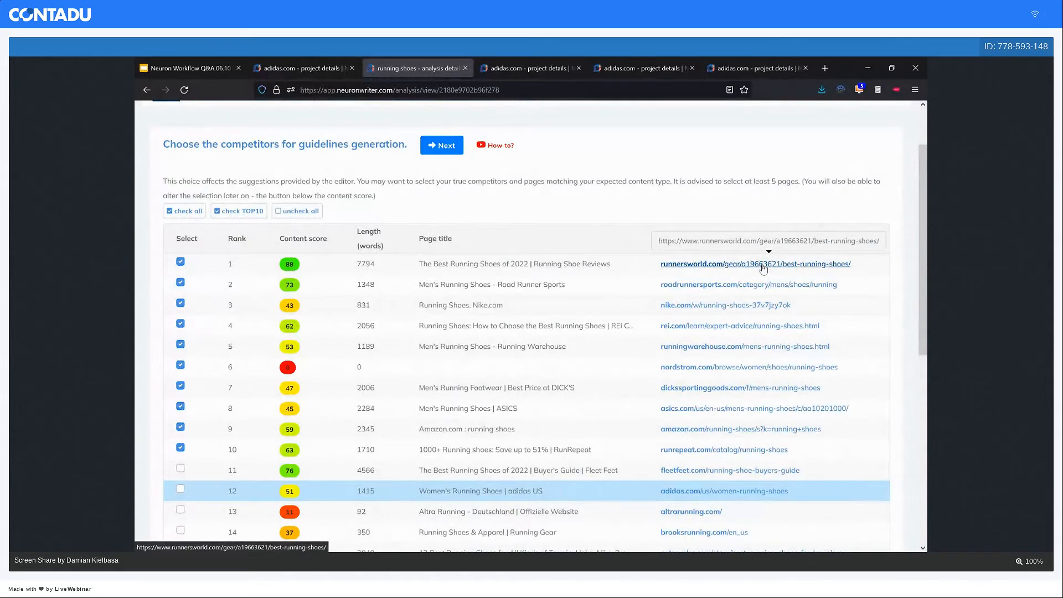
{"action": "scroll", "coordinate": [763, 268], "scroll_direction": "up", "scroll_amount": 1}
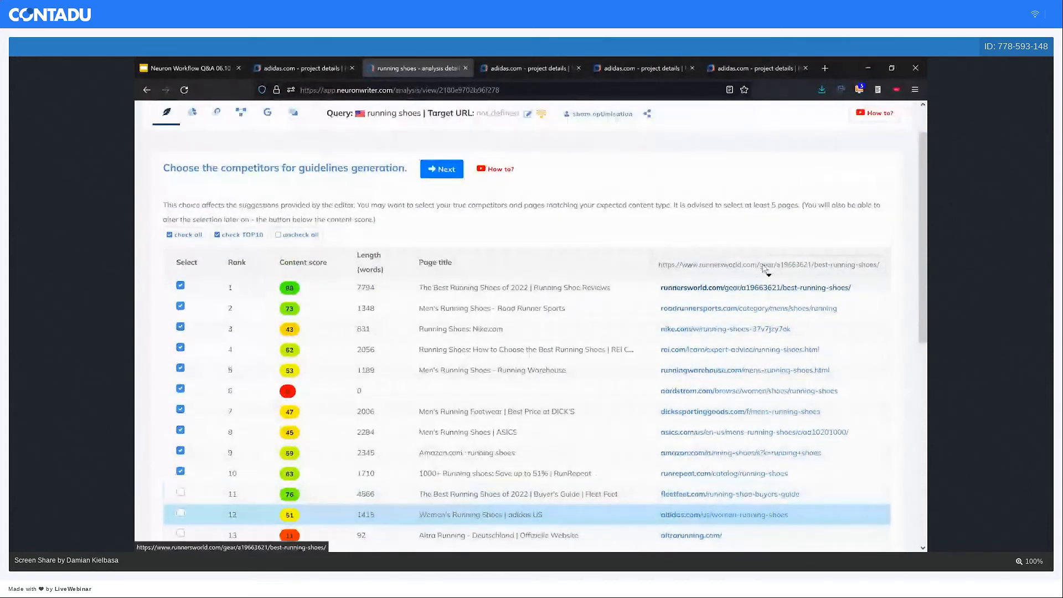
{"action": "scroll", "coordinate": [365, 158], "scroll_direction": "up", "scroll_amount": 1}
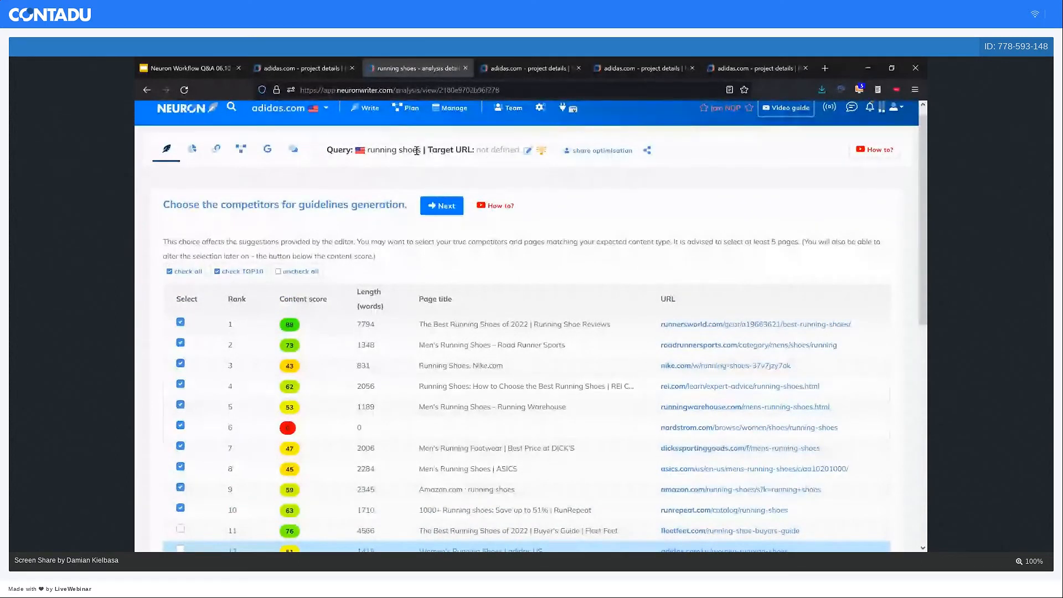
{"action": "scroll", "coordinate": [646, 245], "scroll_direction": "down", "scroll_amount": 1}
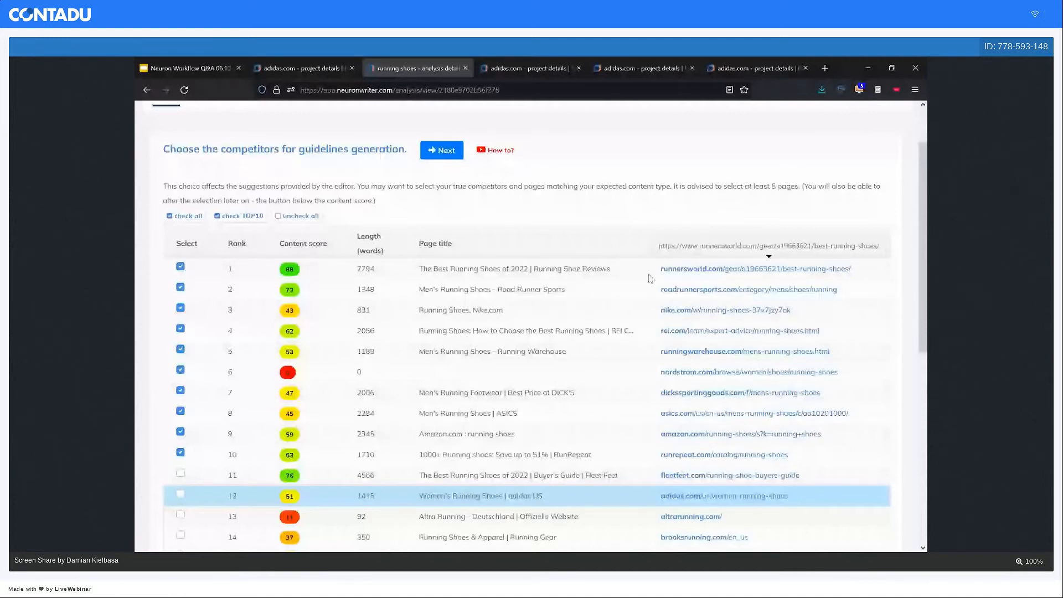
{"action": "scroll", "coordinate": [551, 175], "scroll_direction": "up", "scroll_amount": 2}
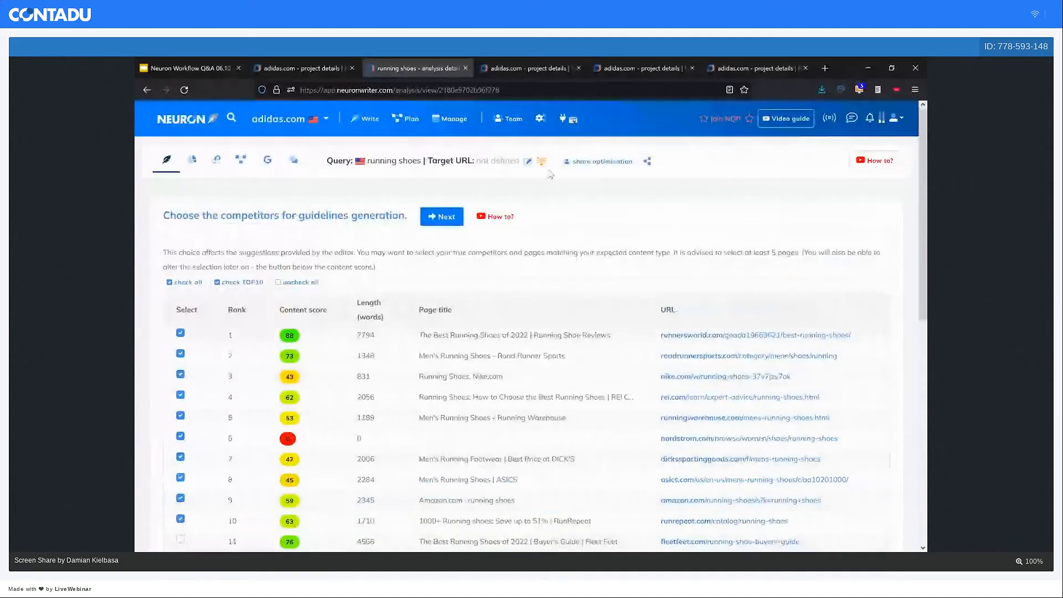
{"action": "scroll", "coordinate": [686, 276], "scroll_direction": "down", "scroll_amount": 2}
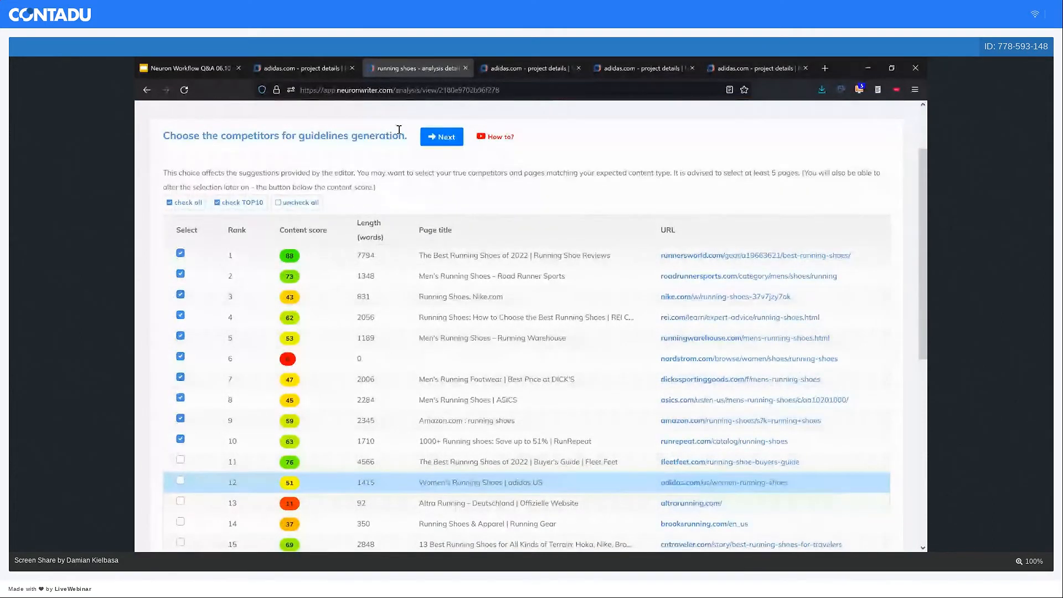
{"action": "scroll", "coordinate": [411, 125], "scroll_direction": "up", "scroll_amount": 2}
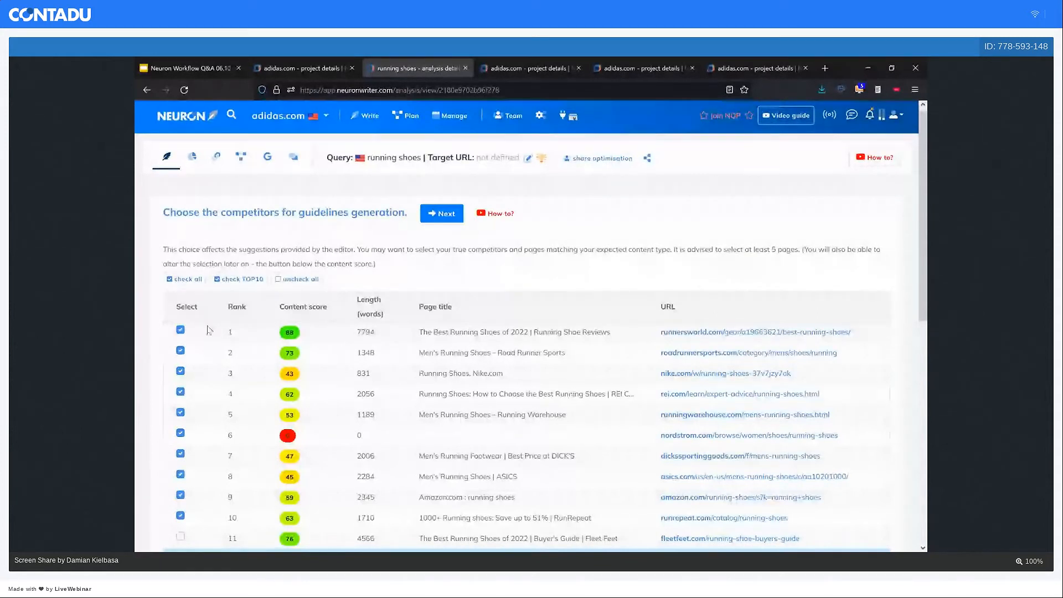
Exclude the runnersworld.com and amazon.com pages from the guidelines competitors and include the adidas.com women's running shoes page.
{"action": "left_click", "coordinate": [180, 330]}
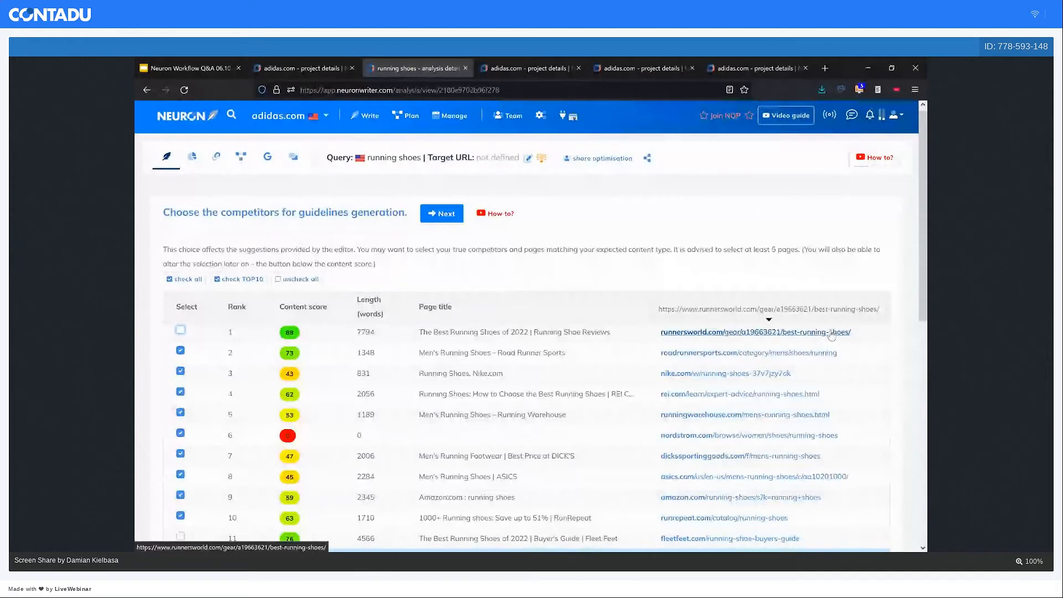
{"action": "scroll", "coordinate": [830, 335], "scroll_direction": "down", "scroll_amount": 2}
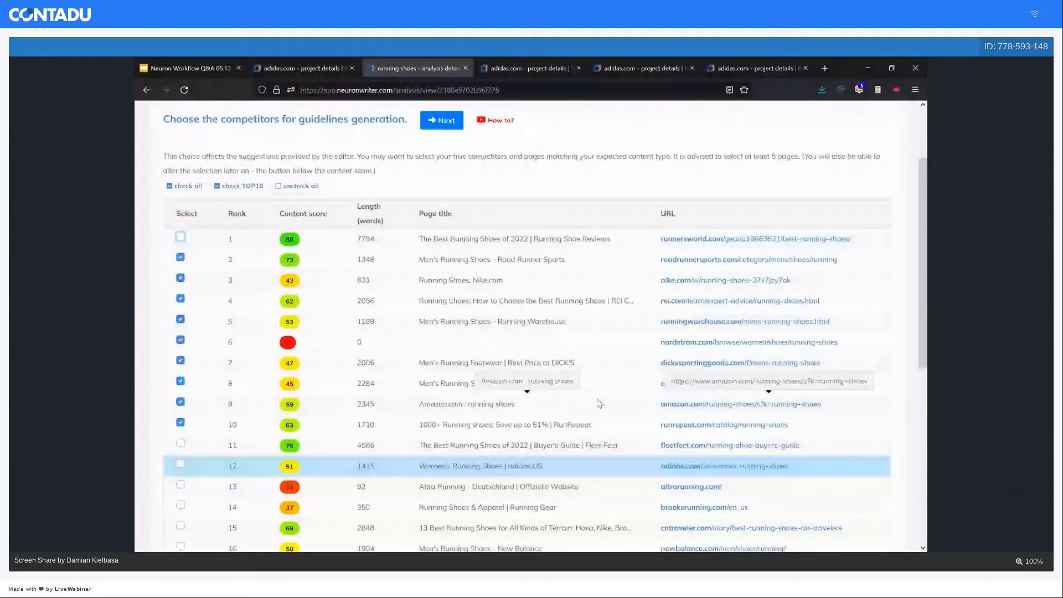
{"action": "scroll", "coordinate": [411, 410], "scroll_direction": "down", "scroll_amount": 1}
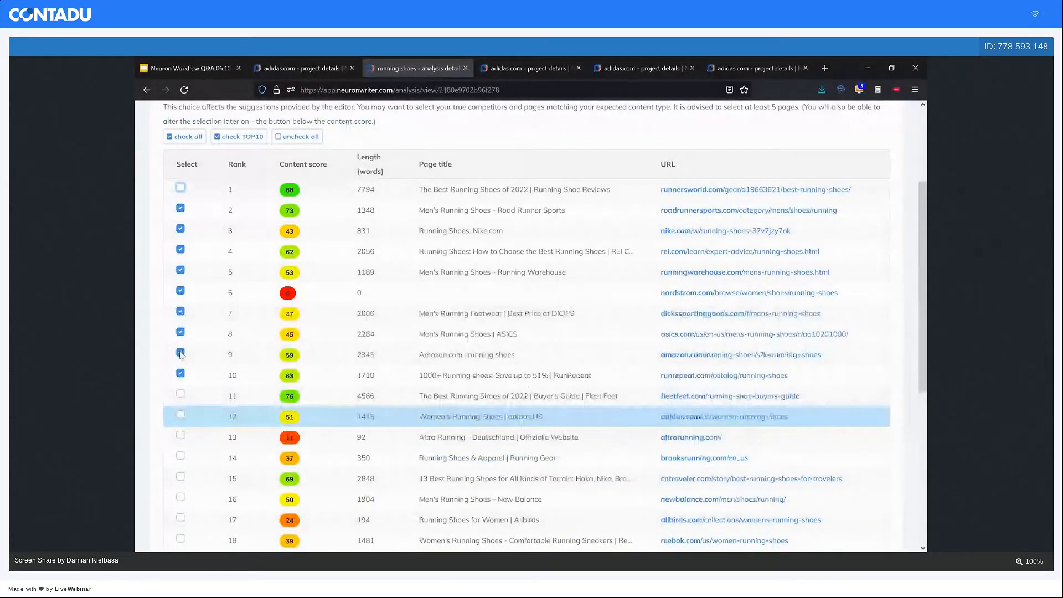
{"action": "left_click", "coordinate": [180, 353]}
{"action": "scroll", "coordinate": [232, 386], "scroll_direction": "down", "scroll_amount": 1}
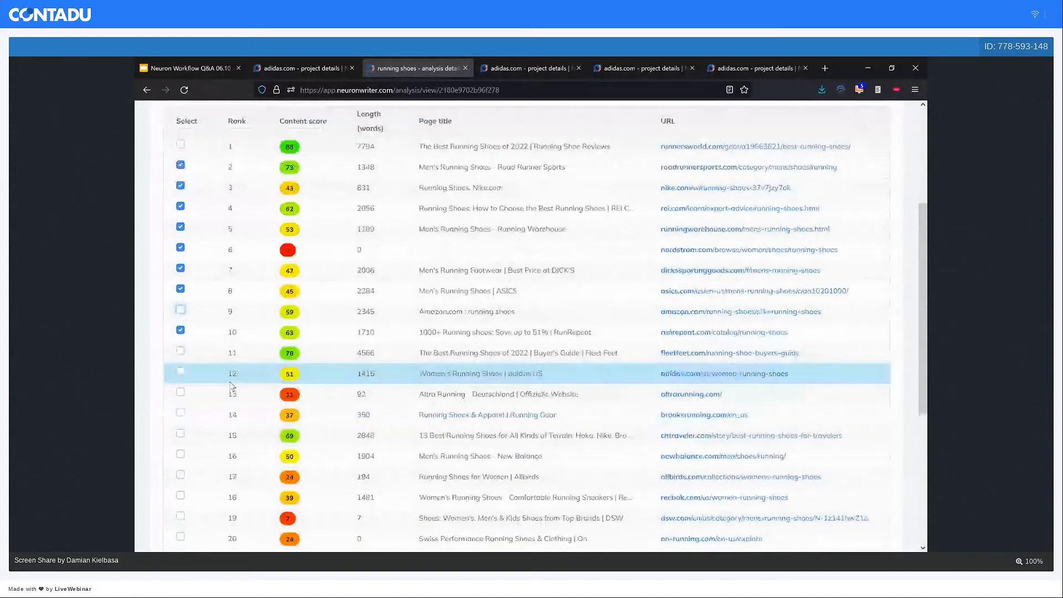
{"action": "left_click", "coordinate": [180, 368]}
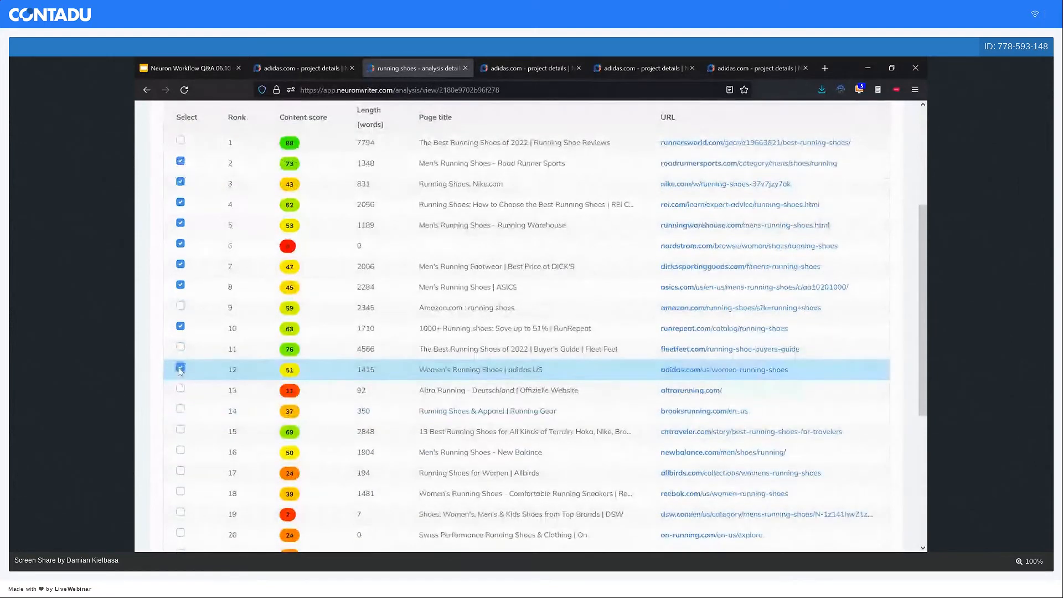
Add the brooksrunning.com and cntraveler.com pages to the selected competitors.
{"action": "scroll", "coordinate": [322, 266], "scroll_direction": "up", "scroll_amount": 5}
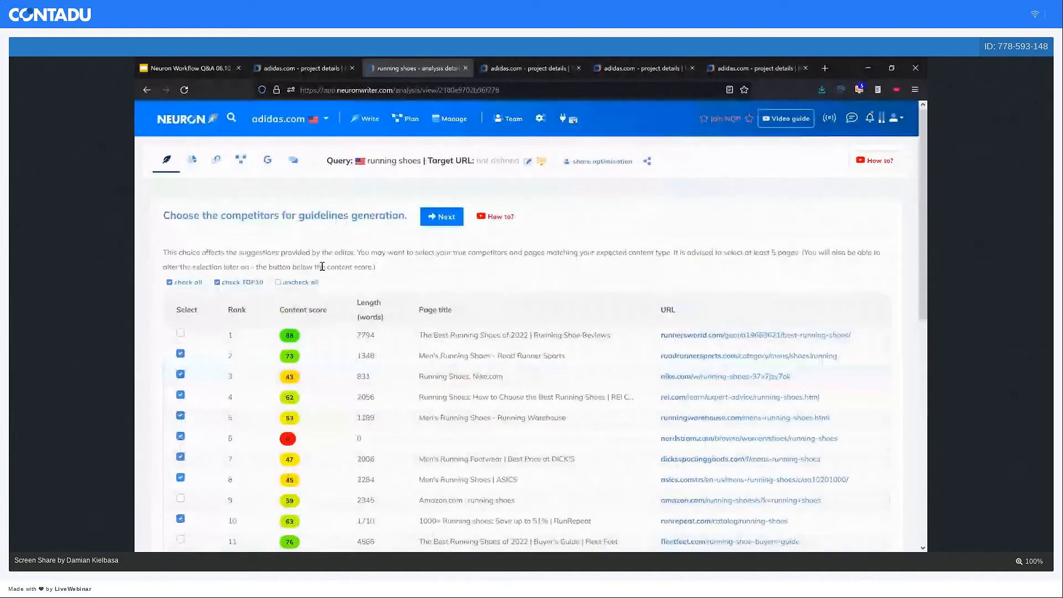
{"action": "scroll", "coordinate": [292, 390], "scroll_direction": "down", "scroll_amount": 5}
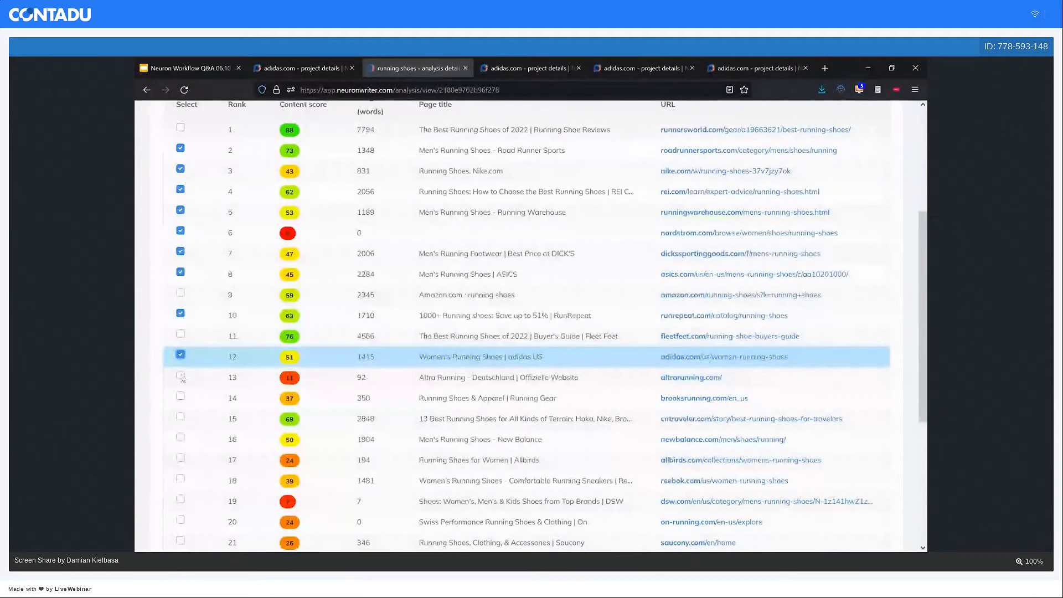
{"action": "left_click", "coordinate": [181, 396]}
{"action": "left_click", "coordinate": [182, 418]}
{"action": "scroll", "coordinate": [252, 401], "scroll_direction": "down", "scroll_amount": 2}
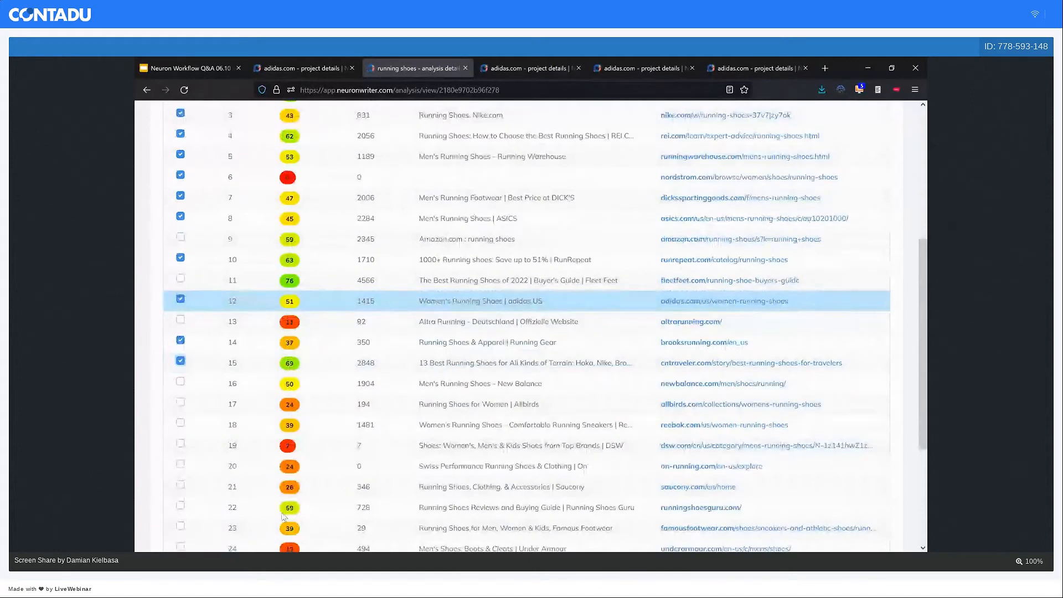
Review the remaining ranked pages and add the reebok.com and newbalance.com pages to the selected competitors.
{"action": "scroll", "coordinate": [283, 516], "scroll_direction": "down", "scroll_amount": 1}
{"action": "scroll", "coordinate": [282, 516], "scroll_direction": "down", "scroll_amount": 1}
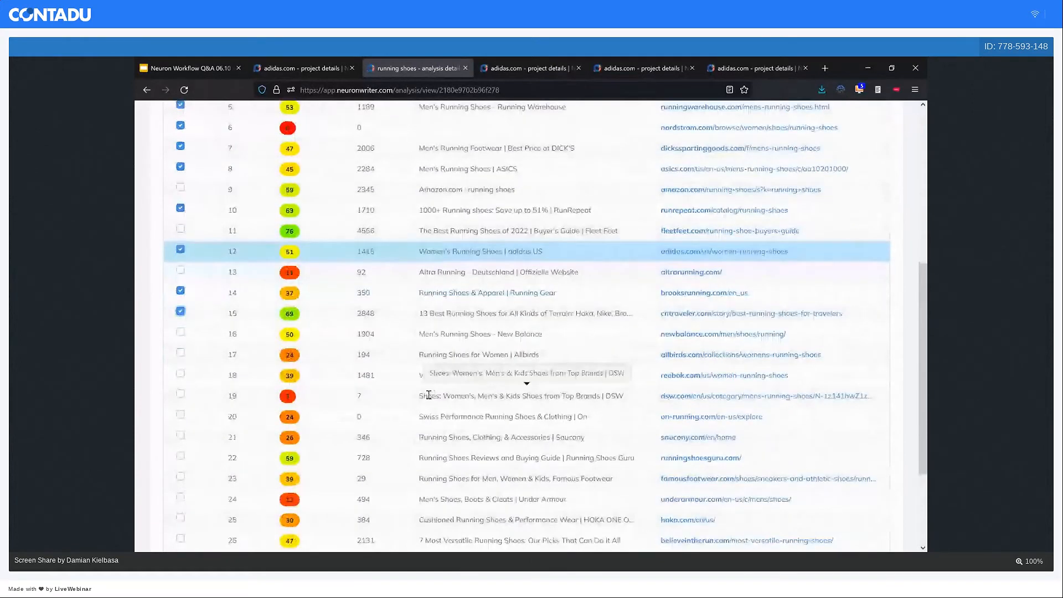
{"action": "scroll", "coordinate": [428, 395], "scroll_direction": "up", "scroll_amount": 5}
{"action": "scroll", "coordinate": [382, 360], "scroll_direction": "up", "scroll_amount": 2}
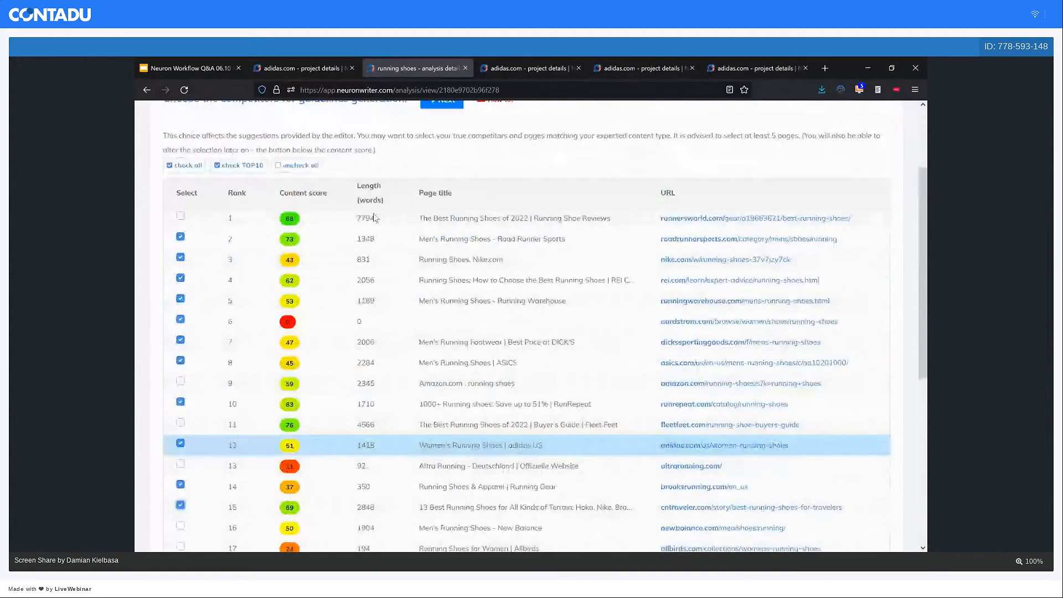
{"action": "scroll", "coordinate": [387, 424], "scroll_direction": "down", "scroll_amount": 6}
{"action": "scroll", "coordinate": [387, 424], "scroll_direction": "down", "scroll_amount": 1}
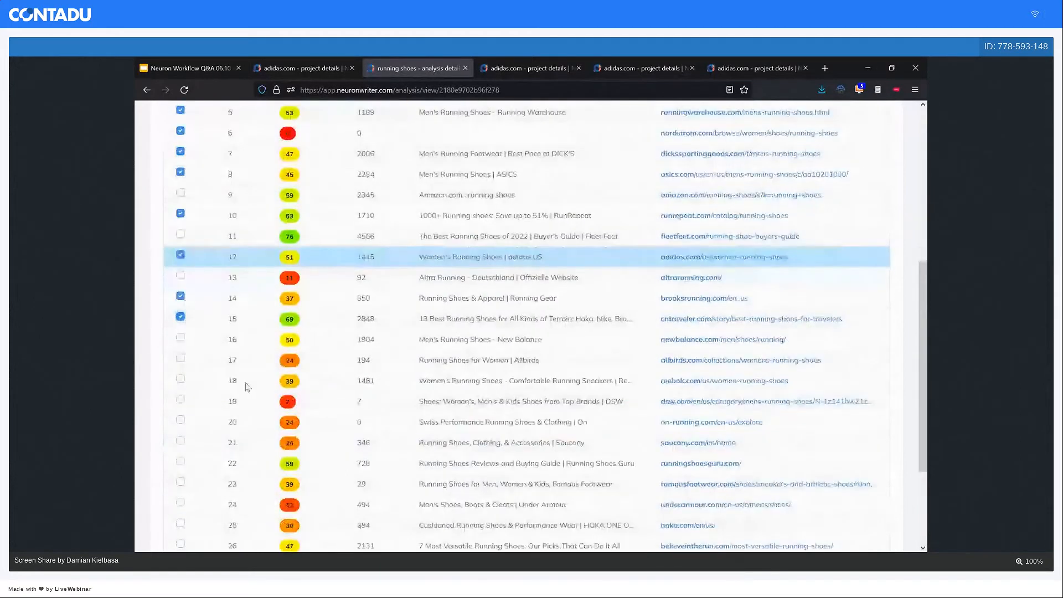
{"action": "left_click", "coordinate": [180, 379]}
{"action": "left_click", "coordinate": [180, 338]}
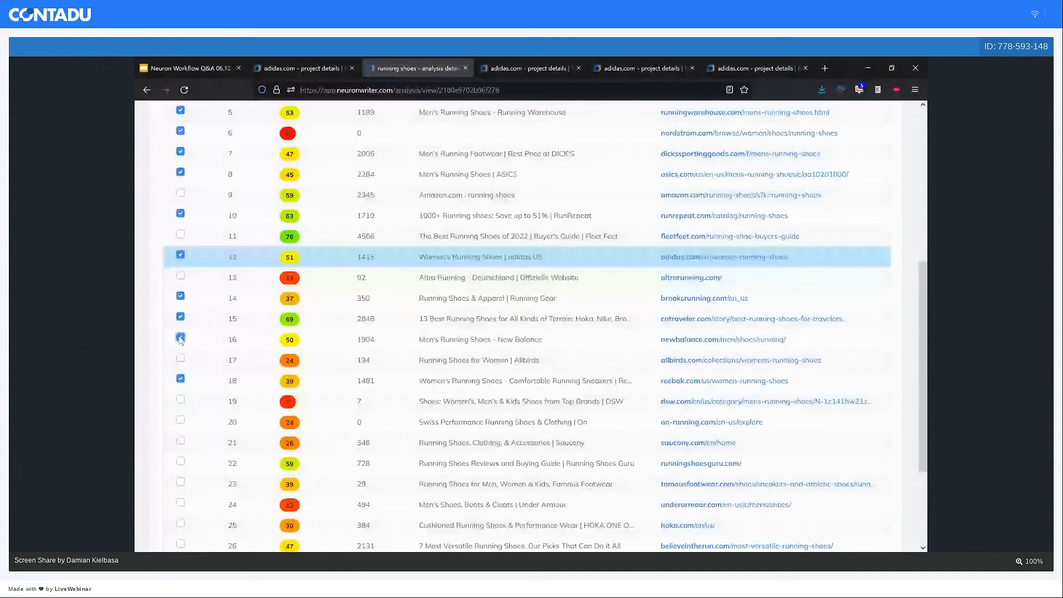
Check the competitor selection, proceed to the content editor, and look over its content score and suggested article terms.
{"action": "scroll", "coordinate": [180, 338], "scroll_direction": "up", "scroll_amount": 3}
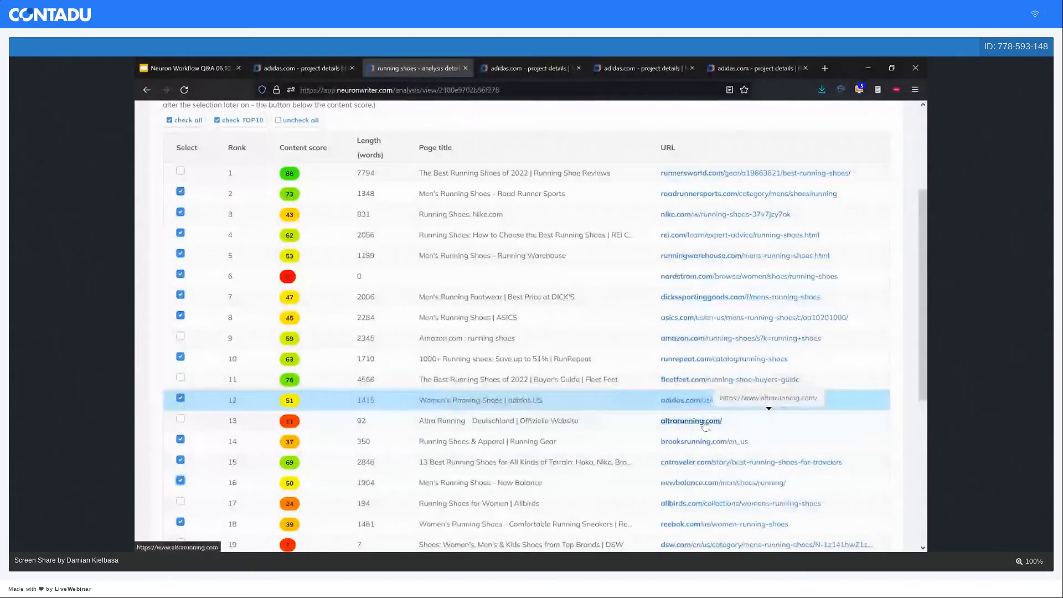
{"action": "scroll", "coordinate": [705, 425], "scroll_direction": "down", "scroll_amount": 1}
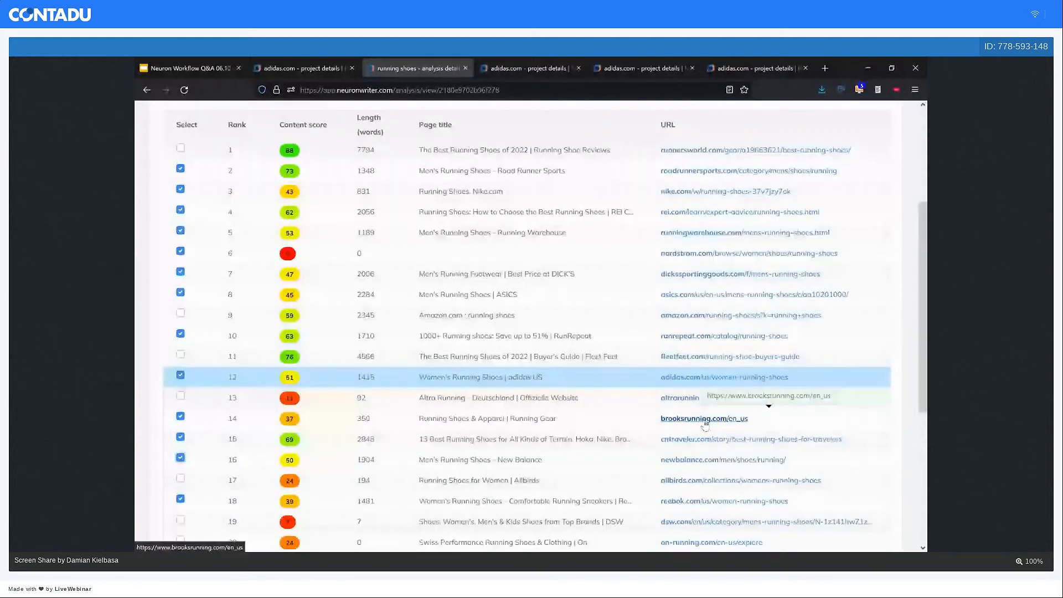
{"action": "scroll", "coordinate": [490, 543], "scroll_direction": "down", "scroll_amount": 5}
{"action": "left_click", "coordinate": [504, 533]}
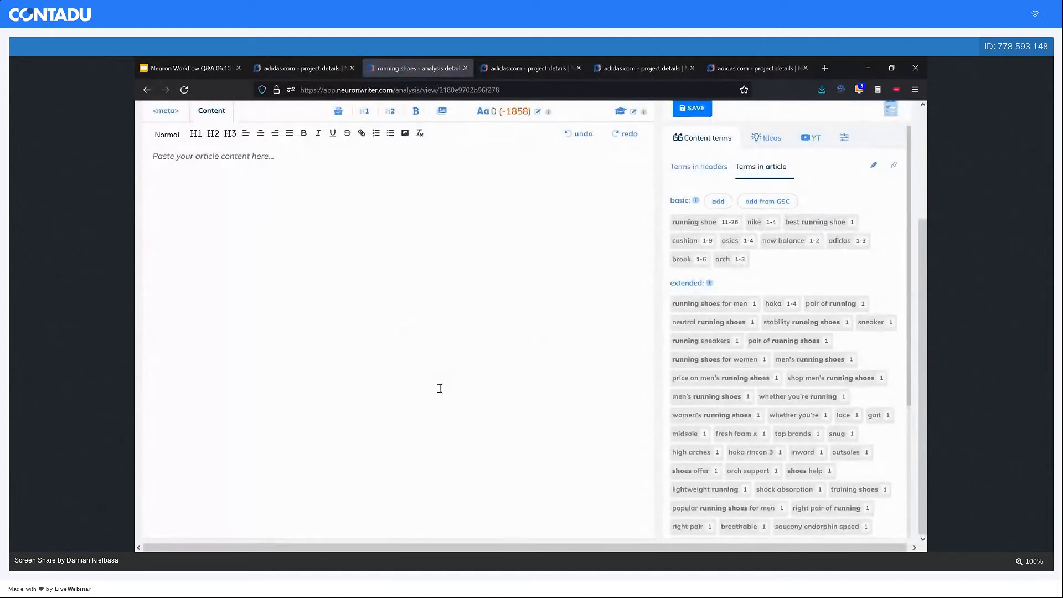
{"action": "scroll", "coordinate": [407, 392], "scroll_direction": "up", "scroll_amount": 3}
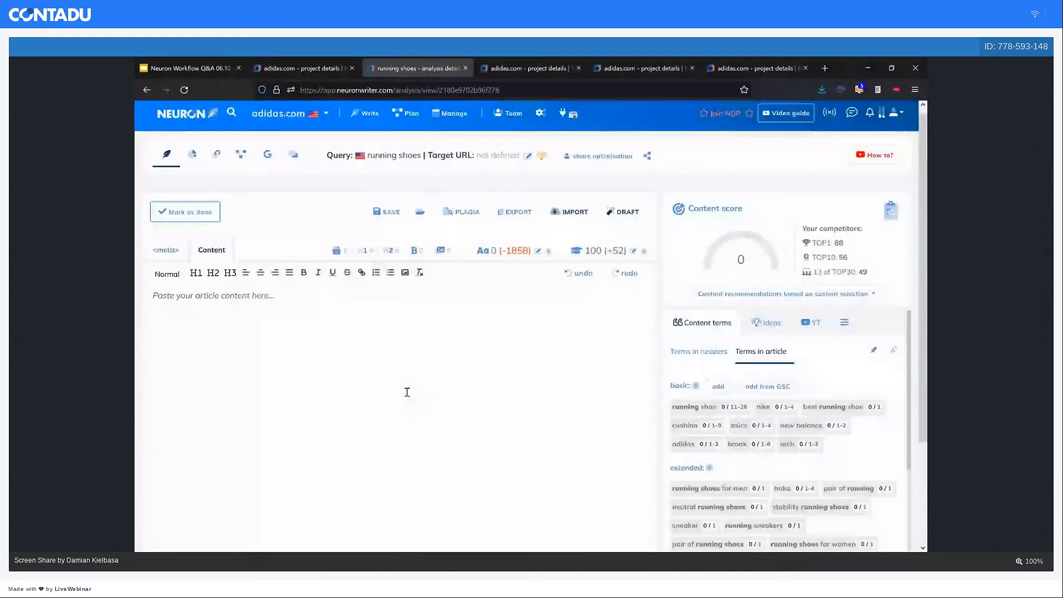
{"action": "scroll", "coordinate": [406, 392], "scroll_direction": "down", "scroll_amount": 1}
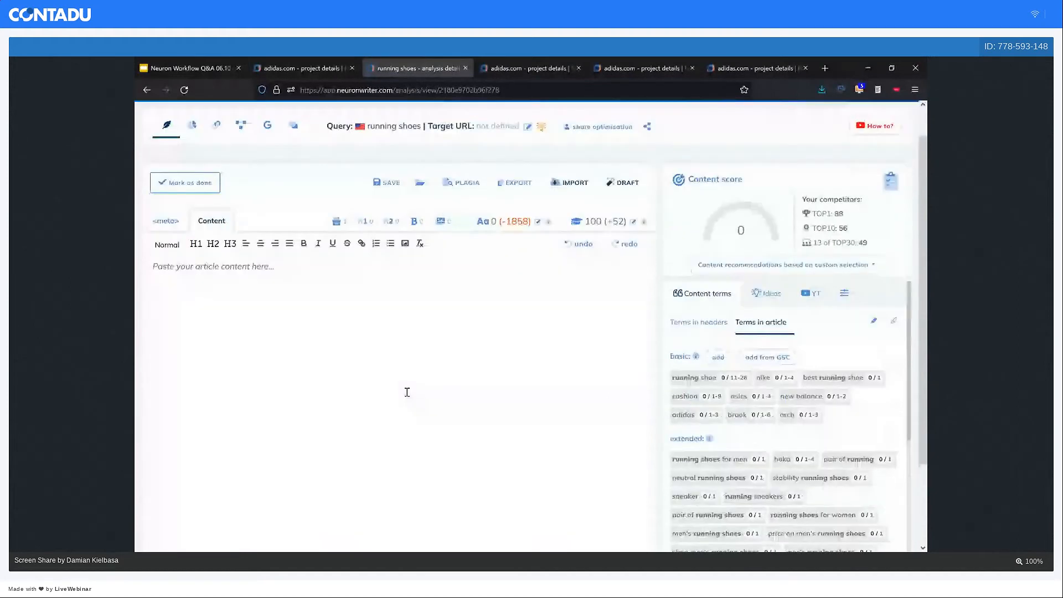
{"action": "scroll", "coordinate": [407, 392], "scroll_direction": "down", "scroll_amount": 1}
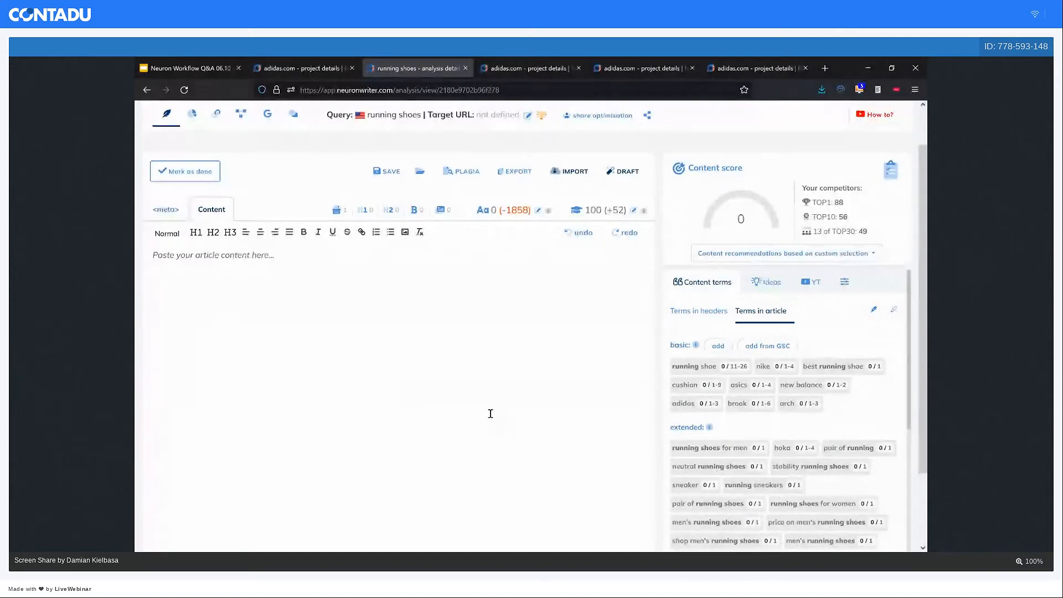
Open the content draft's meta section and copy the DICK'S Sporting Goods competitor description into the article description.
{"action": "left_click", "coordinate": [623, 177]}
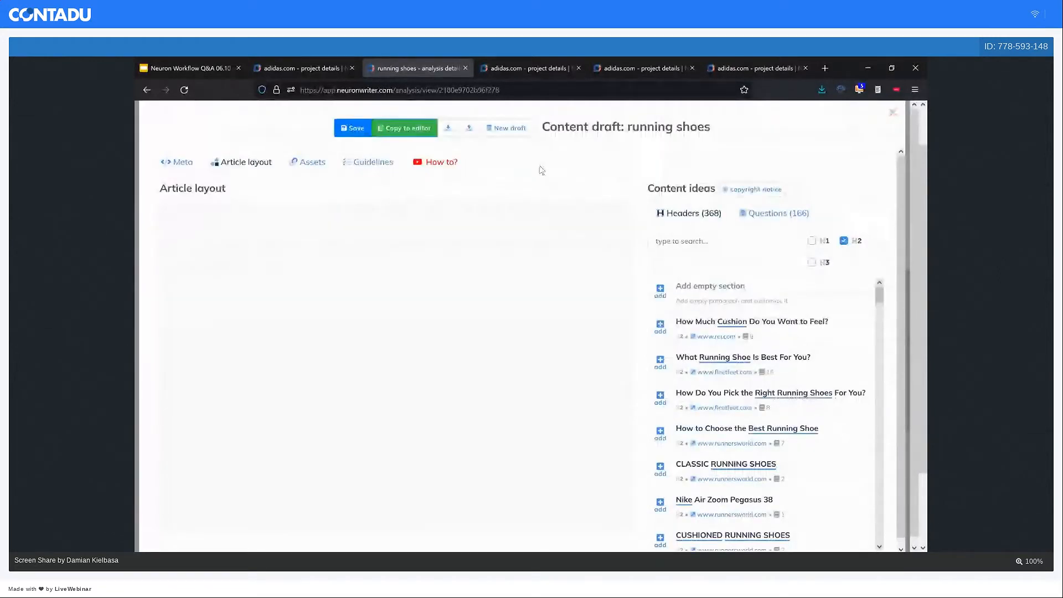
{"action": "left_click", "coordinate": [177, 164]}
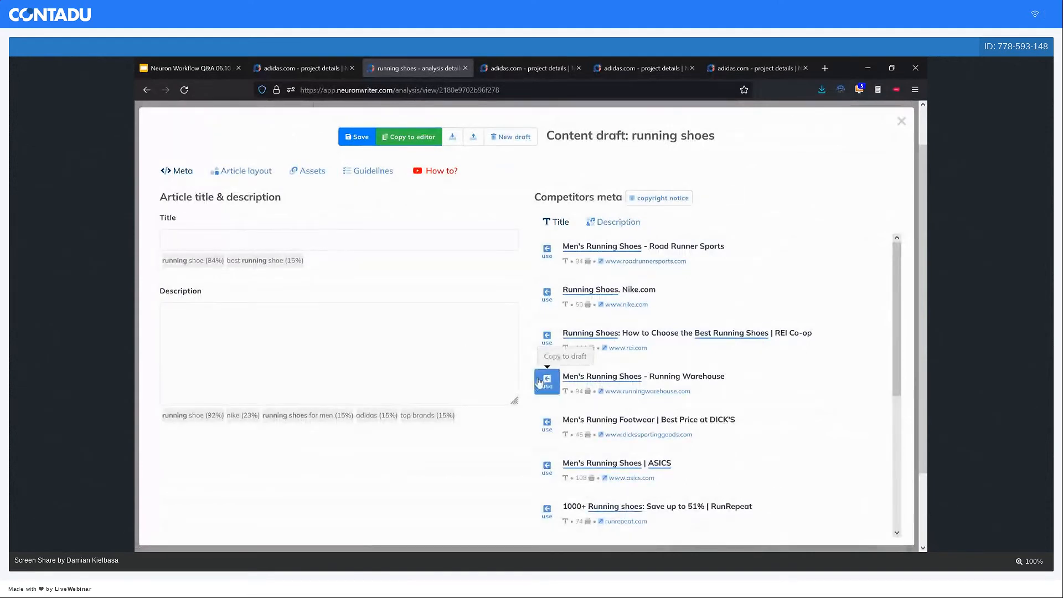
{"action": "left_click", "coordinate": [588, 223]}
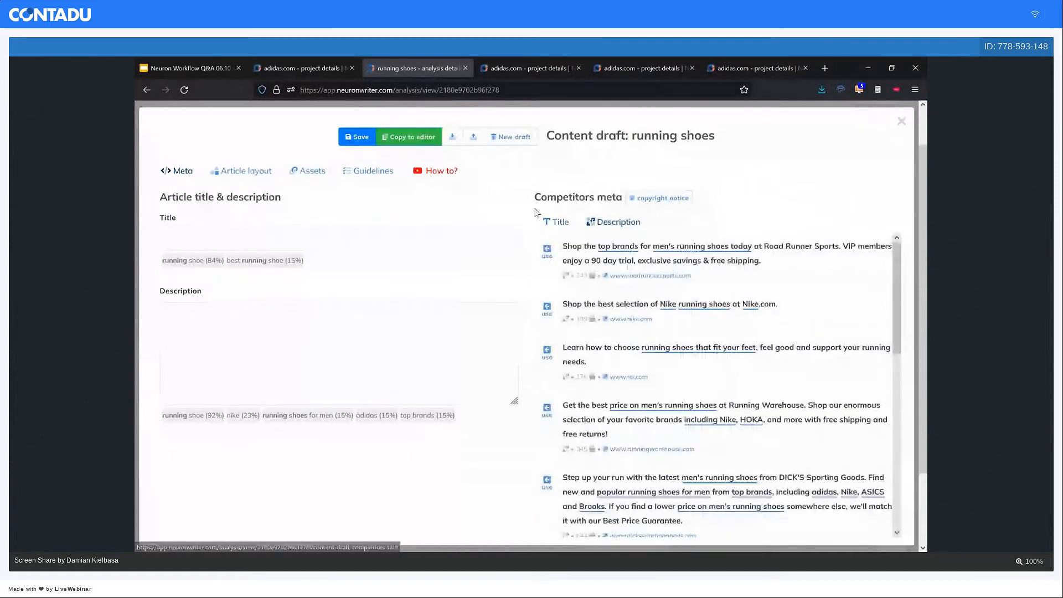
{"action": "scroll", "coordinate": [633, 388], "scroll_direction": "down", "scroll_amount": 2}
{"action": "scroll", "coordinate": [632, 384], "scroll_direction": "down", "scroll_amount": 1}
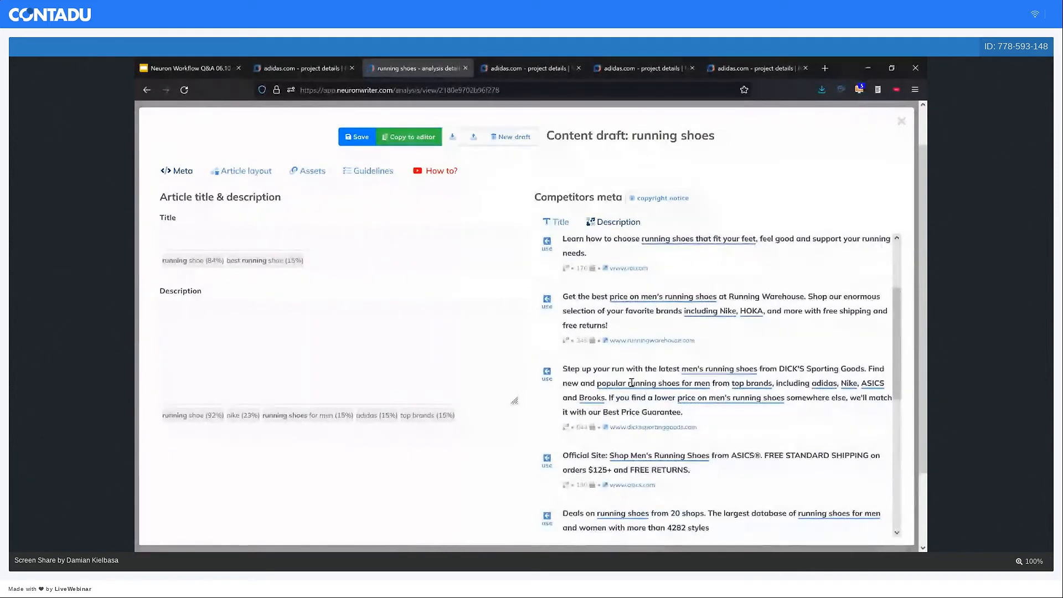
{"action": "left_click", "coordinate": [551, 373]}
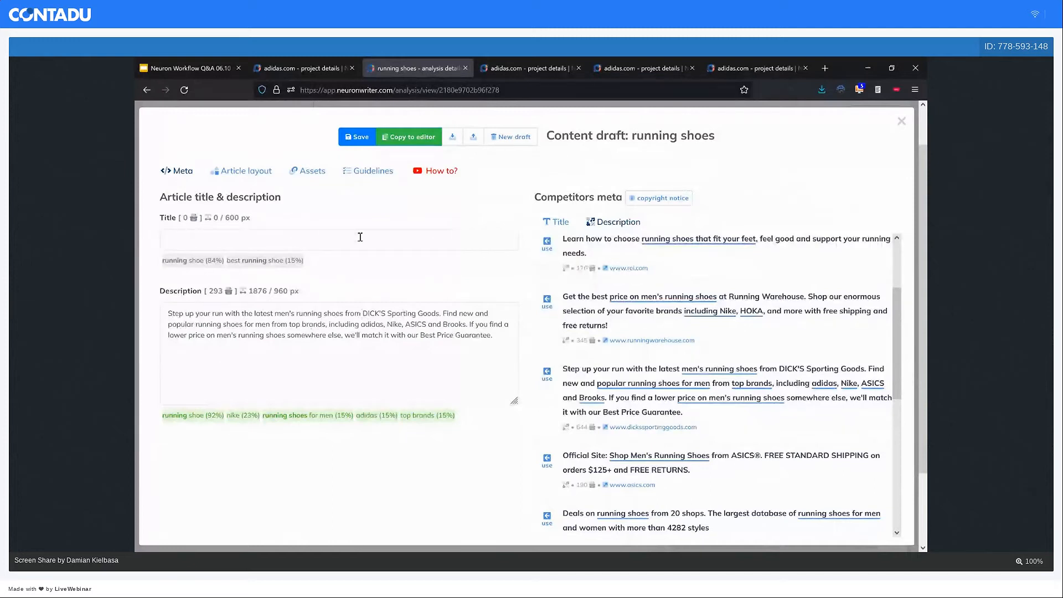
Open the draft's article layout and look over the suggested H2 header ideas.
{"action": "left_click", "coordinate": [247, 171]}
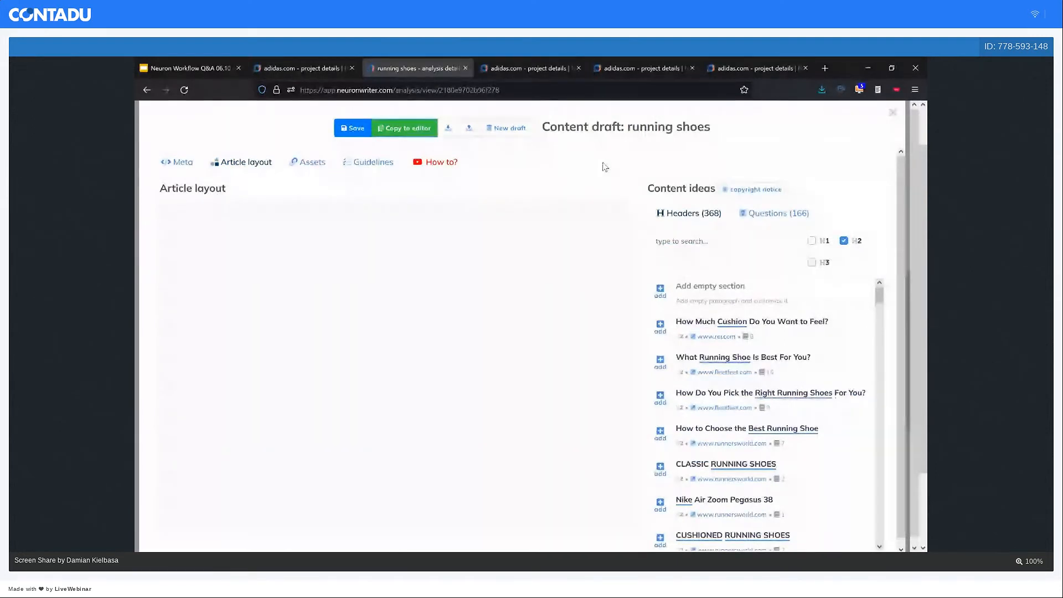
{"action": "scroll", "coordinate": [605, 167], "scroll_direction": "down", "scroll_amount": 1}
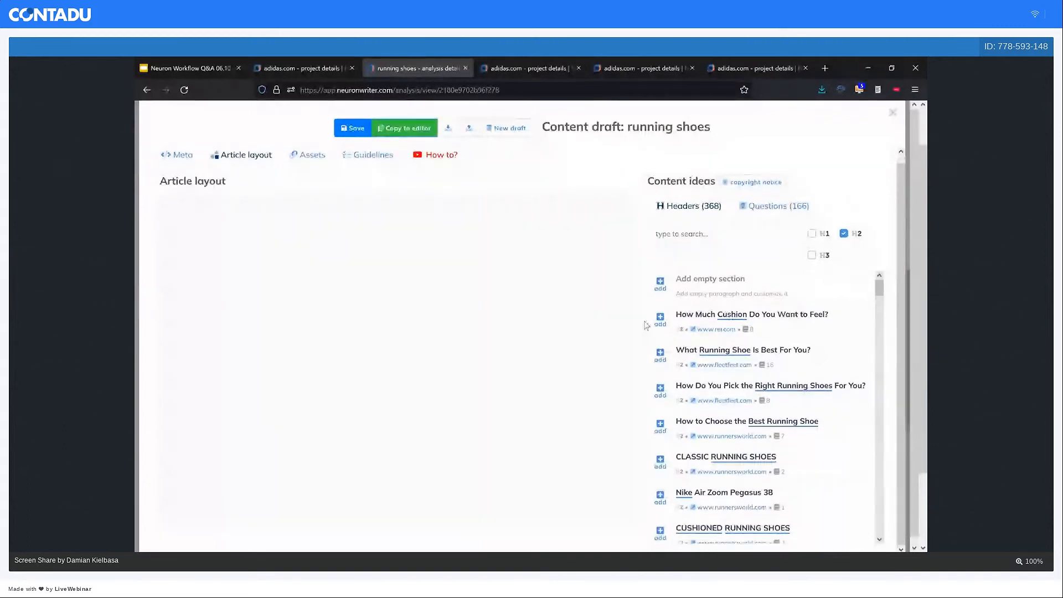
{"action": "scroll", "coordinate": [645, 325], "scroll_direction": "up", "scroll_amount": 1}
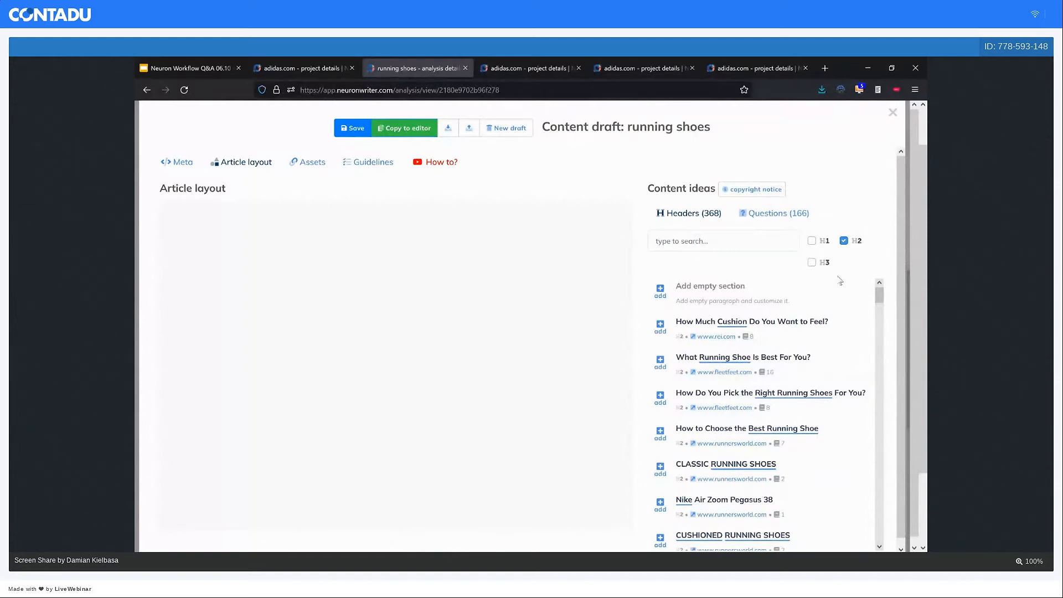
Add the header ideas "What Running Shoe Is Best For You?", "How to Choose the Best Running Shoe" and "How Much Cushion Do You Want to Feel?" to the article layout.
{"action": "scroll", "coordinate": [860, 362], "scroll_direction": "down", "scroll_amount": 2}
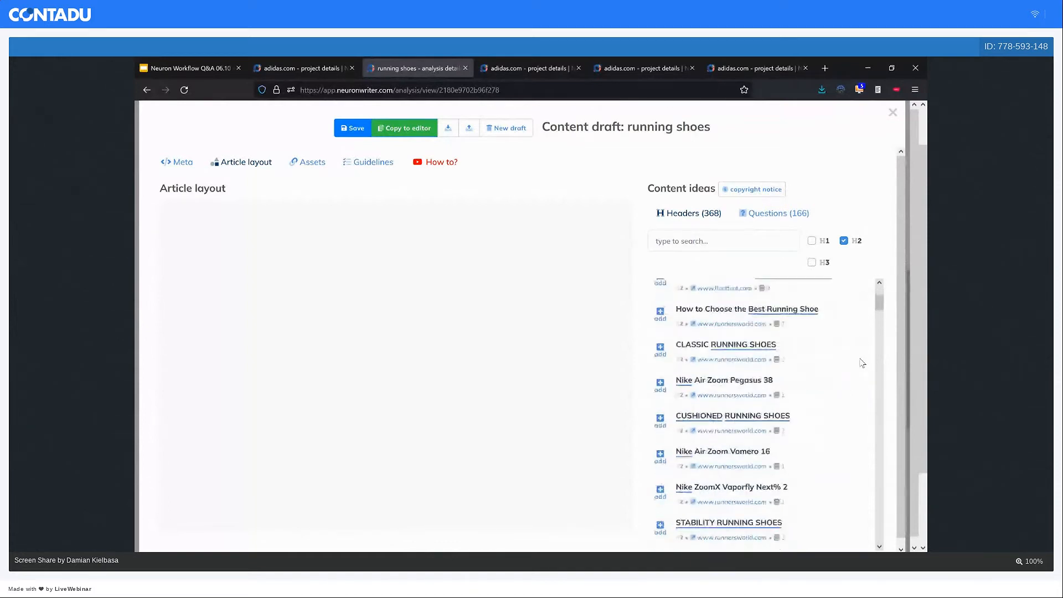
{"action": "scroll", "coordinate": [860, 363], "scroll_direction": "up", "scroll_amount": 3}
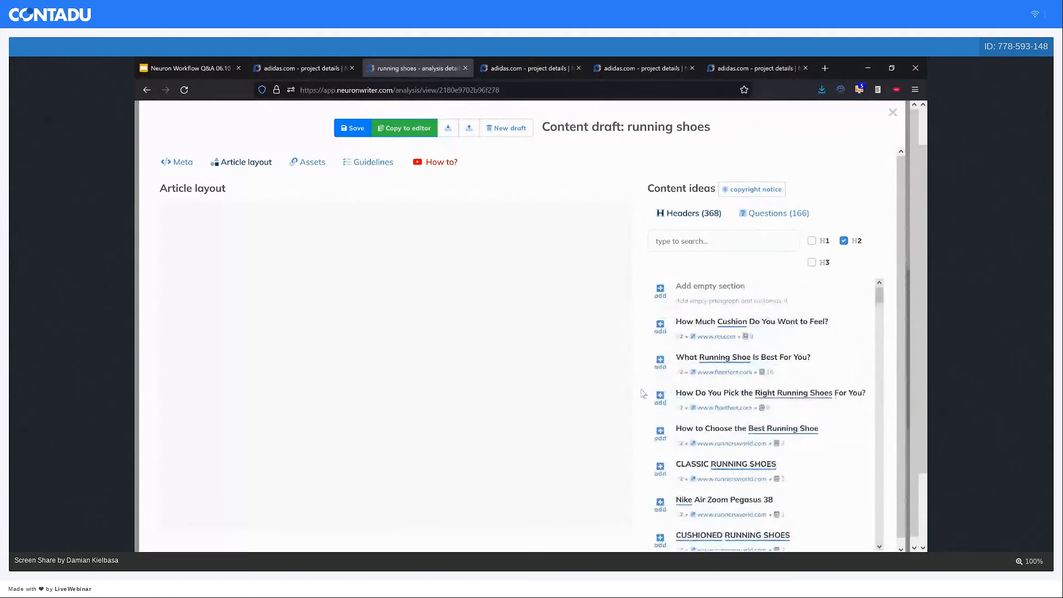
{"action": "left_click", "coordinate": [654, 366]}
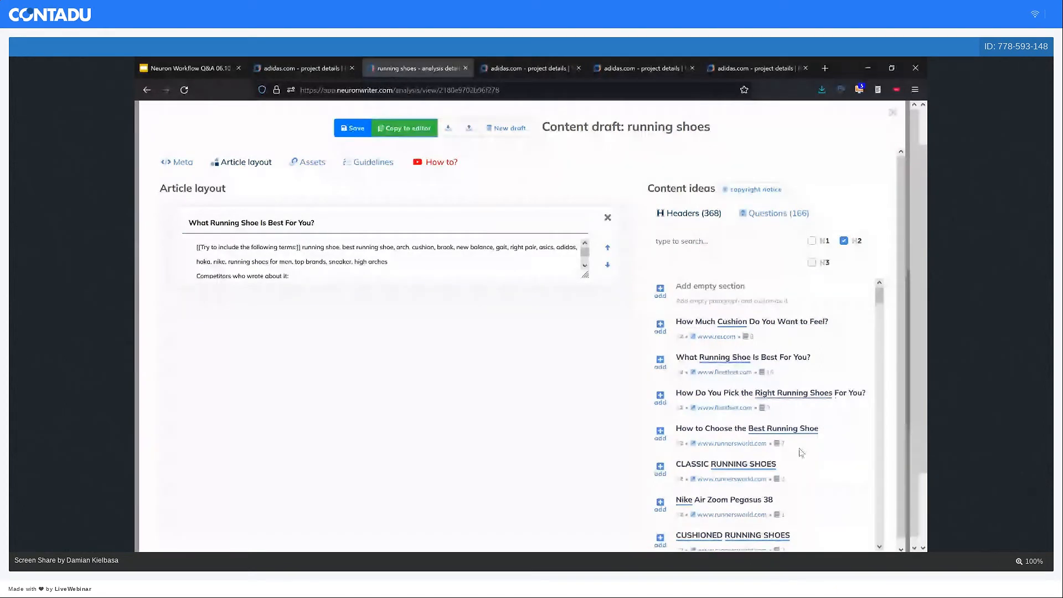
{"action": "left_click", "coordinate": [659, 434]}
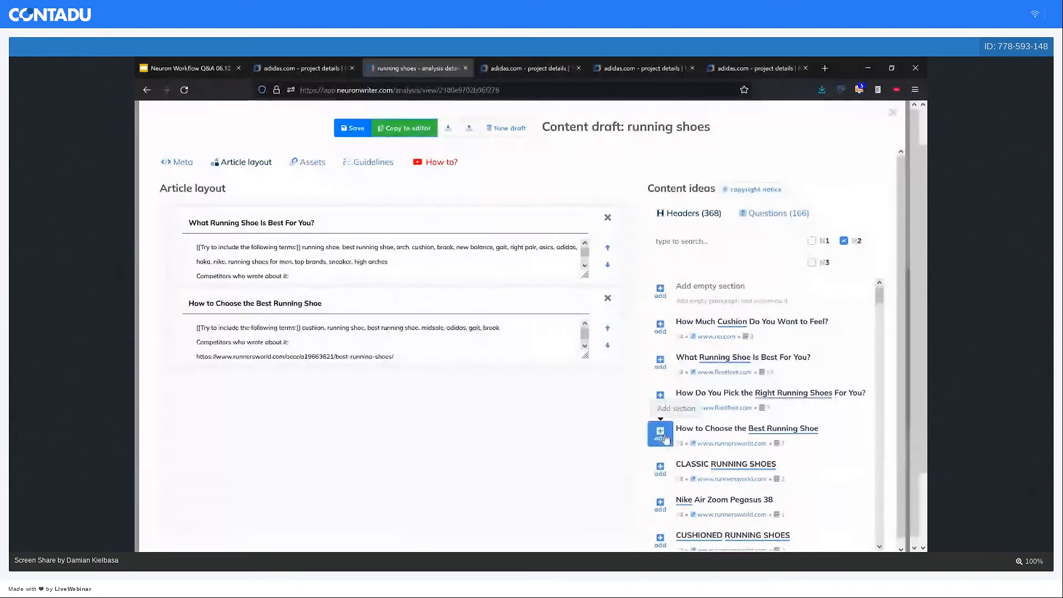
{"action": "left_click", "coordinate": [656, 331]}
Browse further through the suggested H2 headers for more ideas that suit the running shoes article.
{"action": "scroll", "coordinate": [812, 335], "scroll_direction": "down", "scroll_amount": 2}
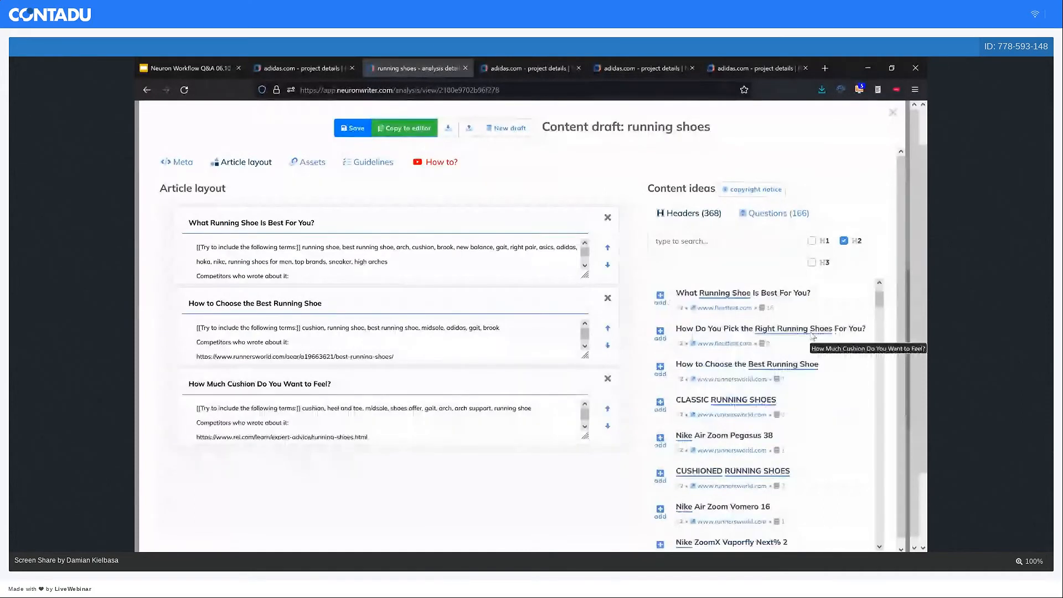
{"action": "scroll", "coordinate": [829, 429], "scroll_direction": "down", "scroll_amount": 1}
{"action": "scroll", "coordinate": [829, 429], "scroll_direction": "down", "scroll_amount": 2}
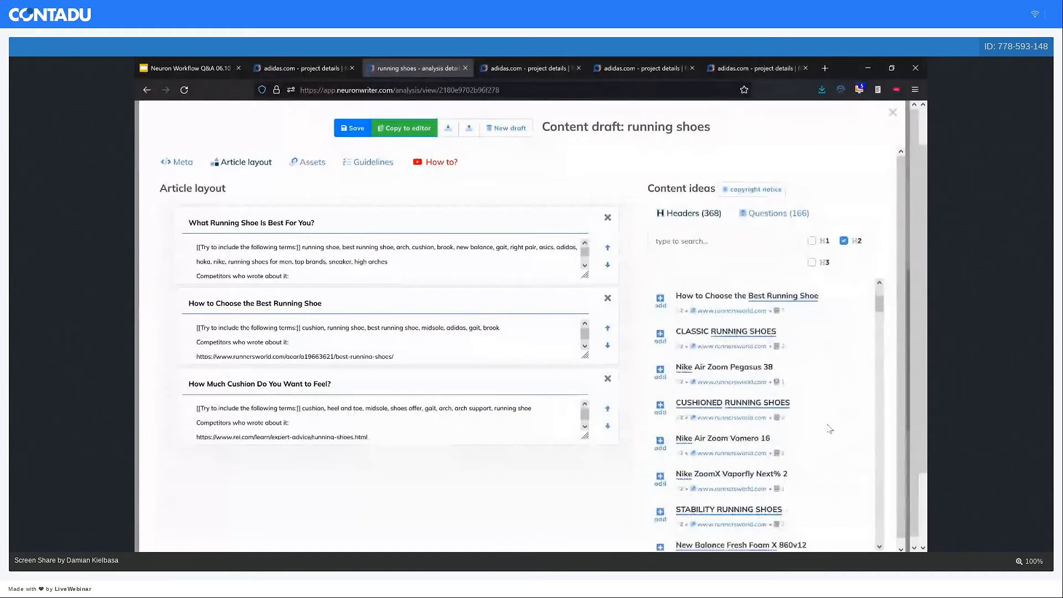
{"action": "scroll", "coordinate": [829, 429], "scroll_direction": "down", "scroll_amount": 5}
{"action": "scroll", "coordinate": [829, 429], "scroll_direction": "down", "scroll_amount": 2}
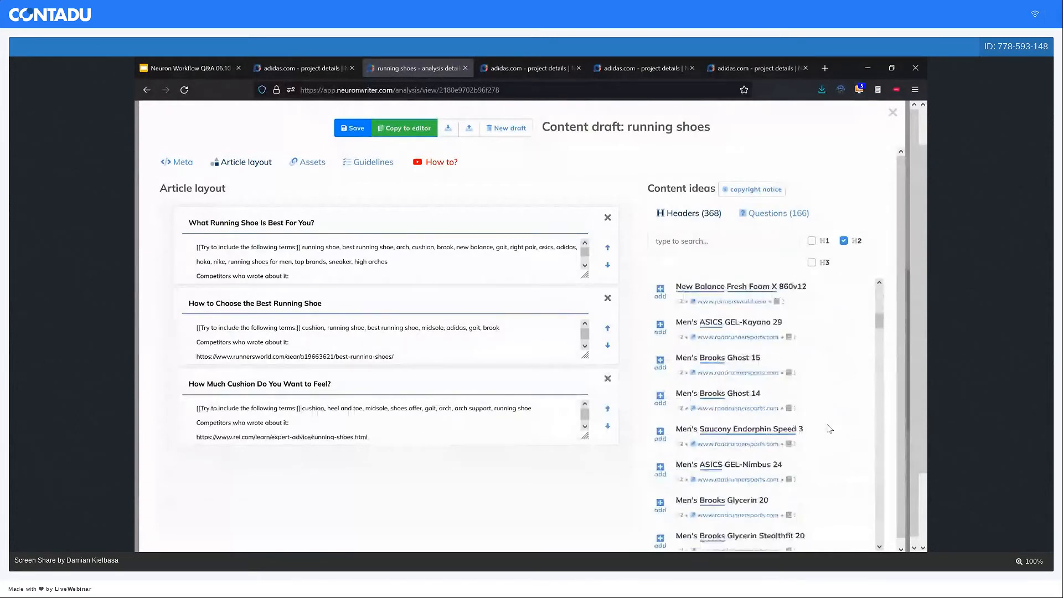
{"action": "scroll", "coordinate": [829, 429], "scroll_direction": "down", "scroll_amount": 10}
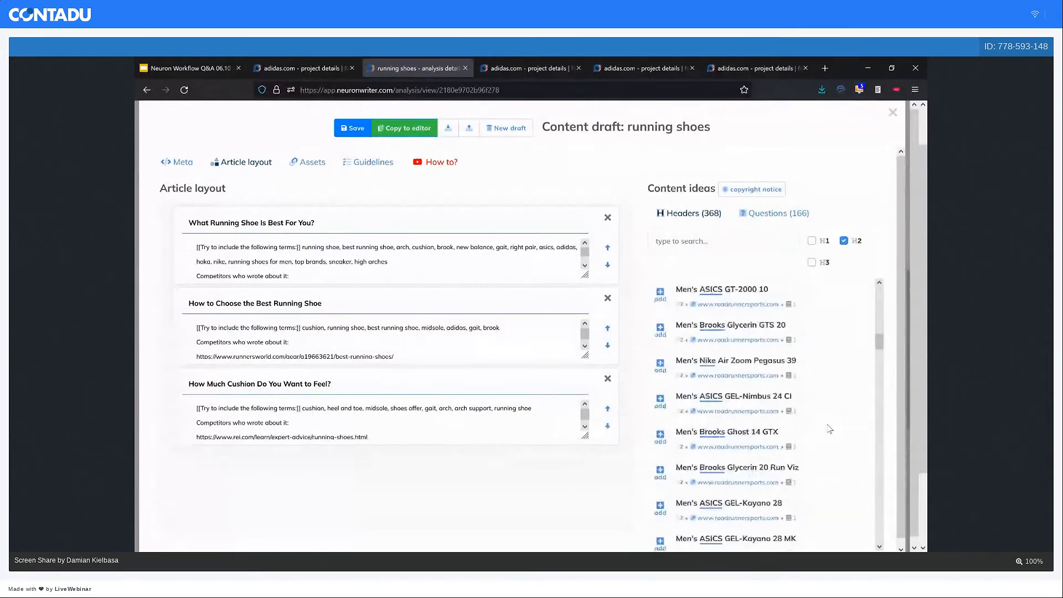
{"action": "scroll", "coordinate": [829, 429], "scroll_direction": "down", "scroll_amount": 10}
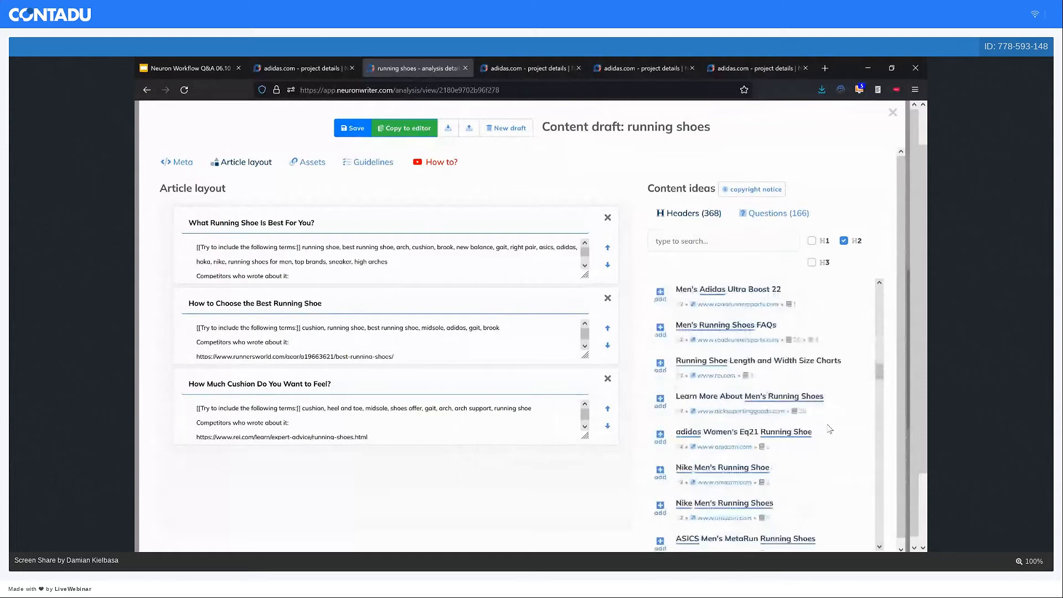
{"action": "scroll", "coordinate": [829, 428], "scroll_direction": "down", "scroll_amount": 2}
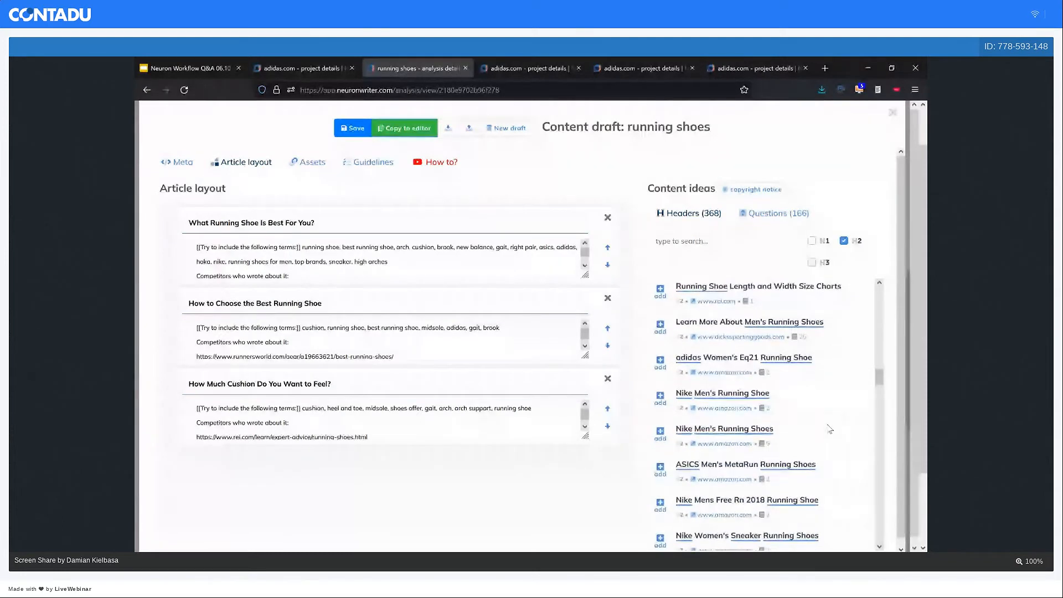
{"action": "scroll", "coordinate": [829, 429], "scroll_direction": "down", "scroll_amount": 3}
{"action": "scroll", "coordinate": [829, 429], "scroll_direction": "down", "scroll_amount": 3}
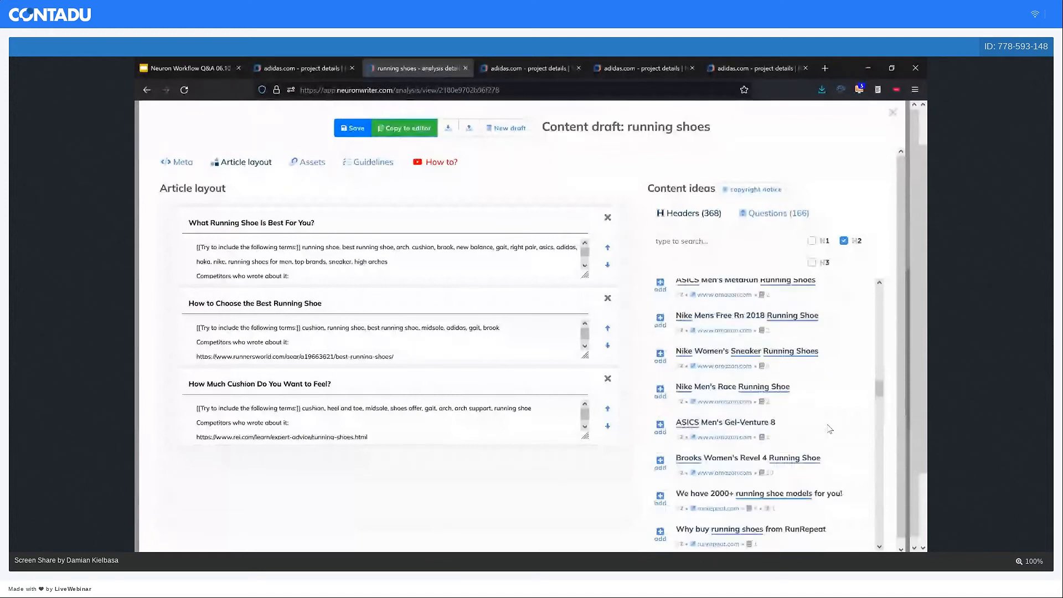
{"action": "scroll", "coordinate": [829, 429], "scroll_direction": "down", "scroll_amount": 3}
{"action": "scroll", "coordinate": [829, 429], "scroll_direction": "down", "scroll_amount": 2}
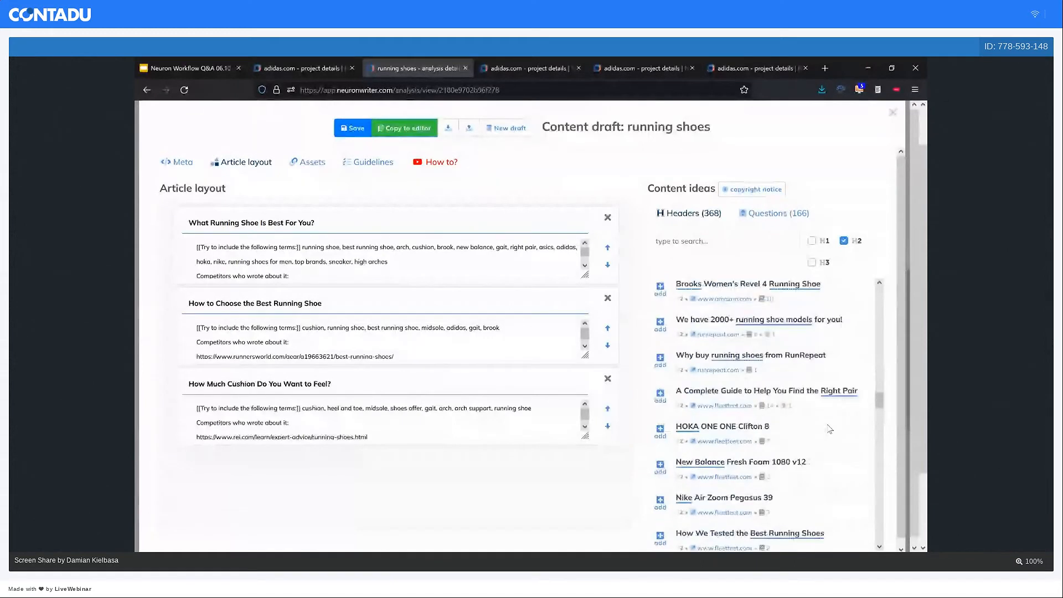
{"action": "scroll", "coordinate": [829, 429], "scroll_direction": "down", "scroll_amount": 3}
{"action": "scroll", "coordinate": [829, 429], "scroll_direction": "down", "scroll_amount": 4}
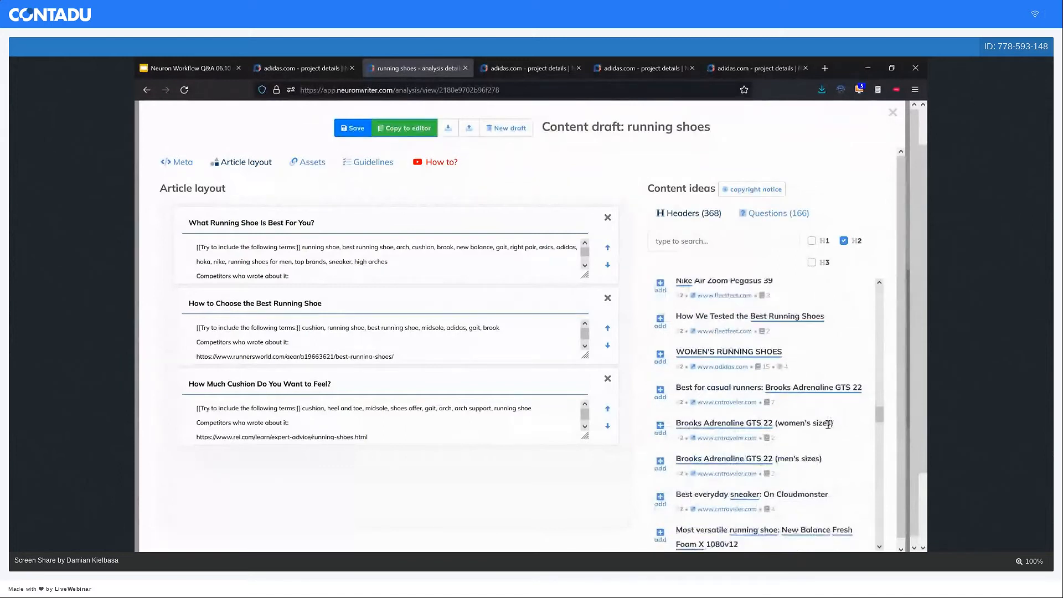
{"action": "scroll", "coordinate": [827, 425], "scroll_direction": "down", "scroll_amount": 5}
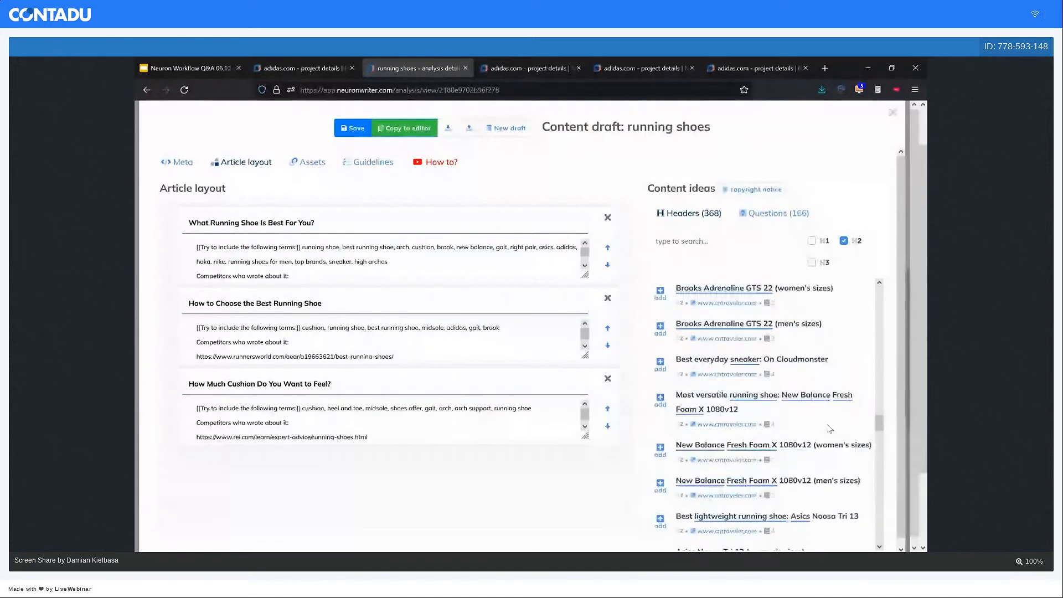
{"action": "scroll", "coordinate": [828, 428], "scroll_direction": "down", "scroll_amount": 1}
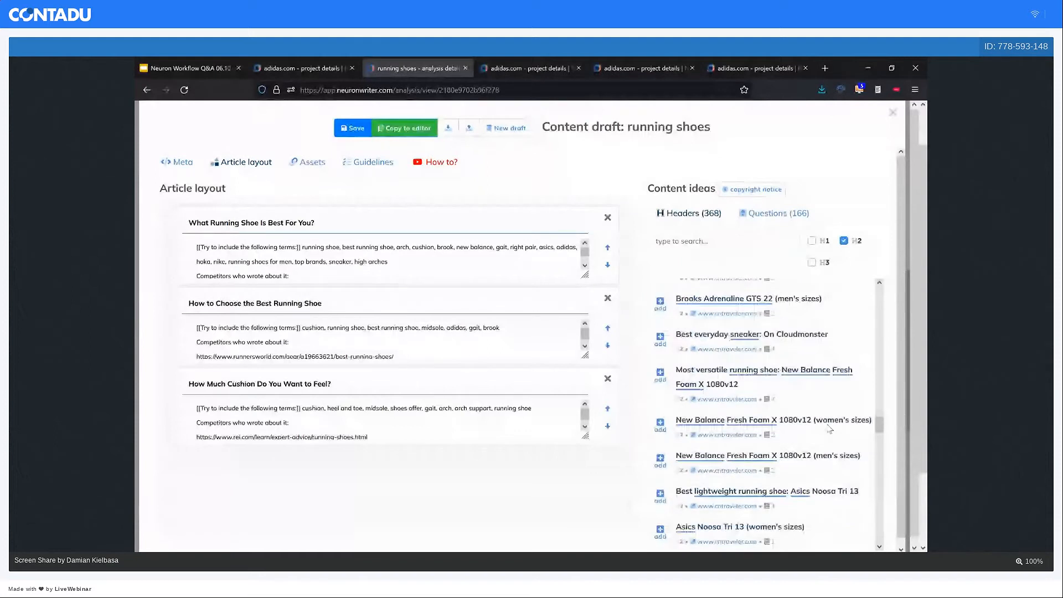
{"action": "scroll", "coordinate": [828, 428], "scroll_direction": "down", "scroll_amount": 1}
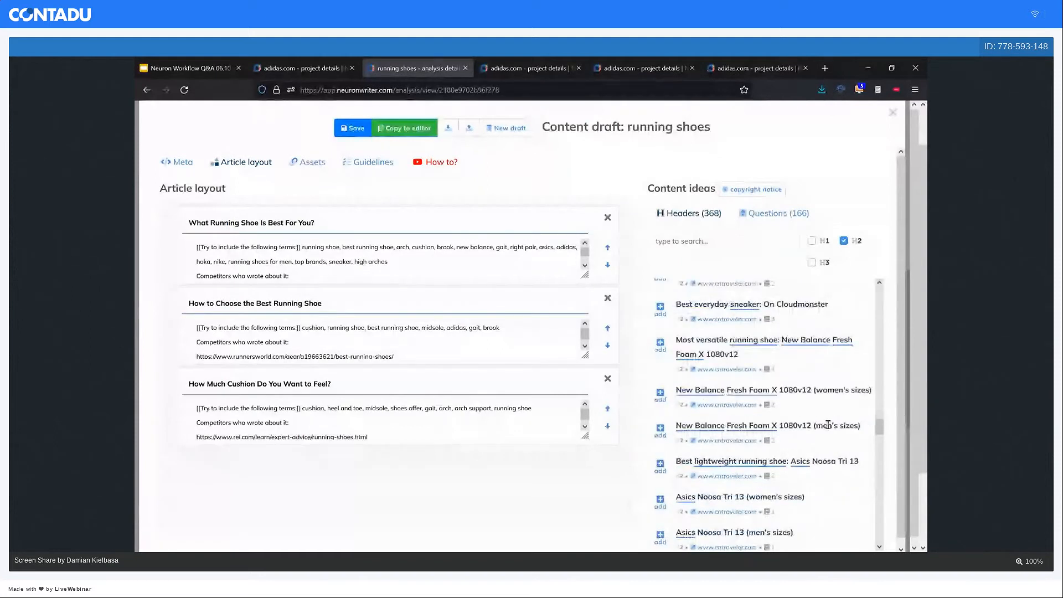
Add the "Best everyday sneaker: On Cloudmonster" header idea to the layout and retitle the section "Best everyday sneakers".
{"action": "left_click", "coordinate": [660, 309]}
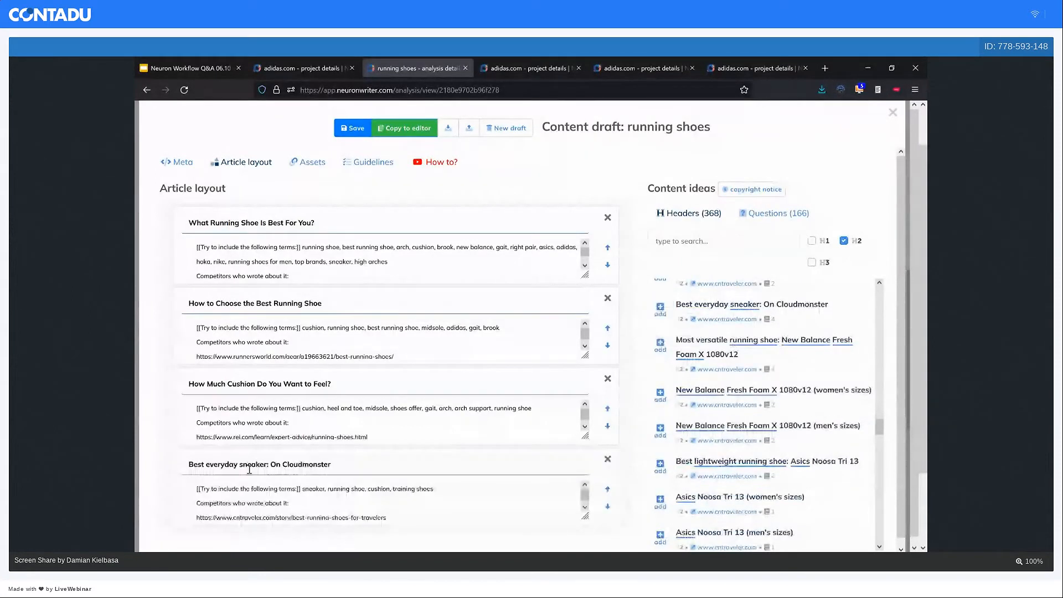
{"action": "left_click", "coordinate": [269, 465]}
{"action": "left_click_drag", "start_coordinate": [268, 465], "coordinate": [389, 463]}
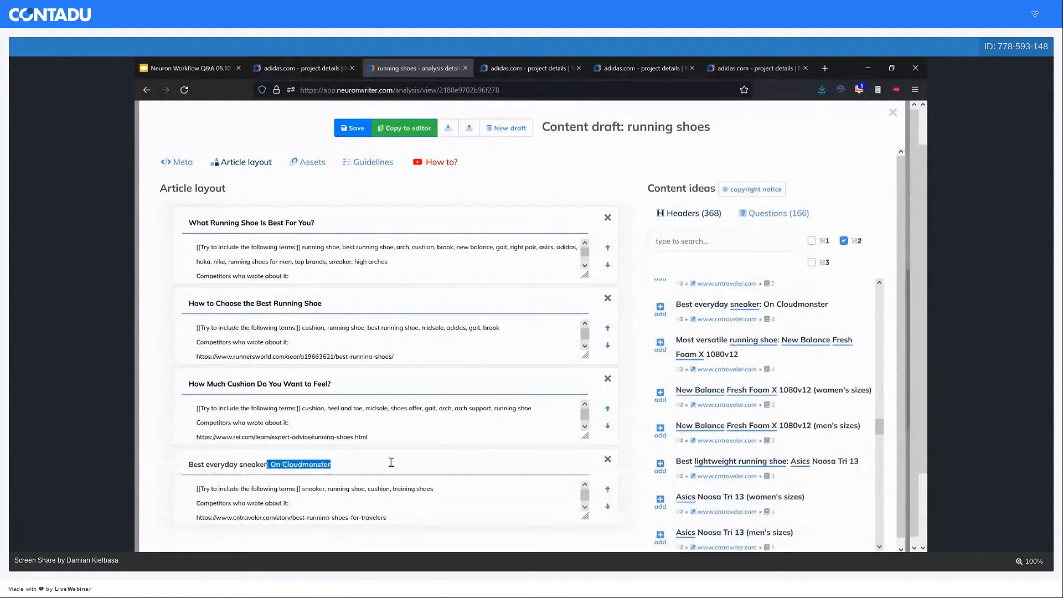
{"action": "type", "text": "s"}
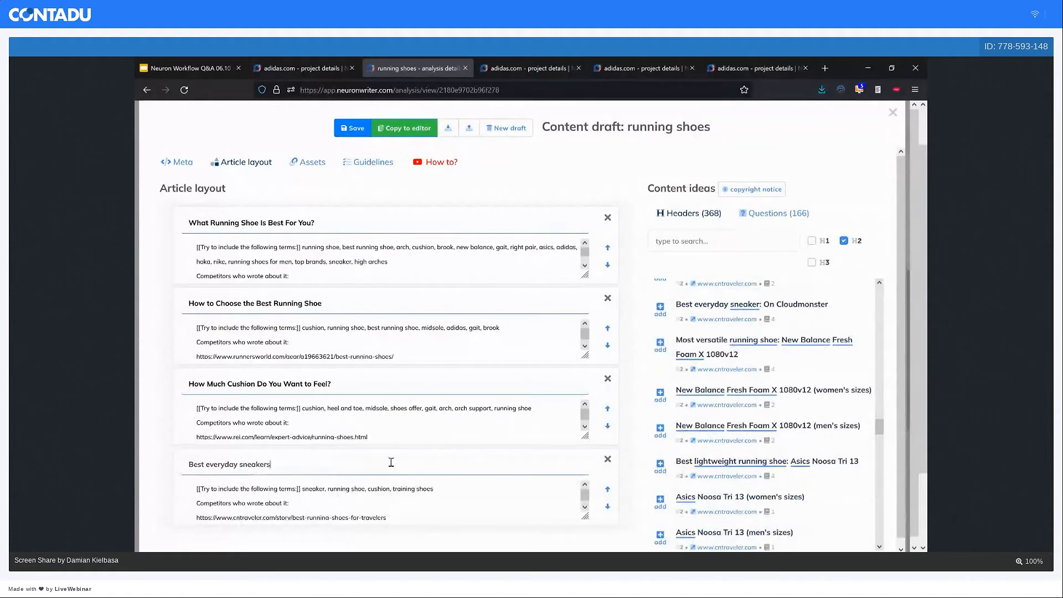
{"action": "left_click", "coordinate": [626, 462]}
Add the "Best all-terrain running shoe: New Balance Fresh Foam x 880" header idea and retitle the section "Best all-terrain running shoes".
{"action": "scroll", "coordinate": [628, 461], "scroll_direction": "down", "scroll_amount": 1}
{"action": "scroll", "coordinate": [707, 457], "scroll_direction": "down", "scroll_amount": 6}
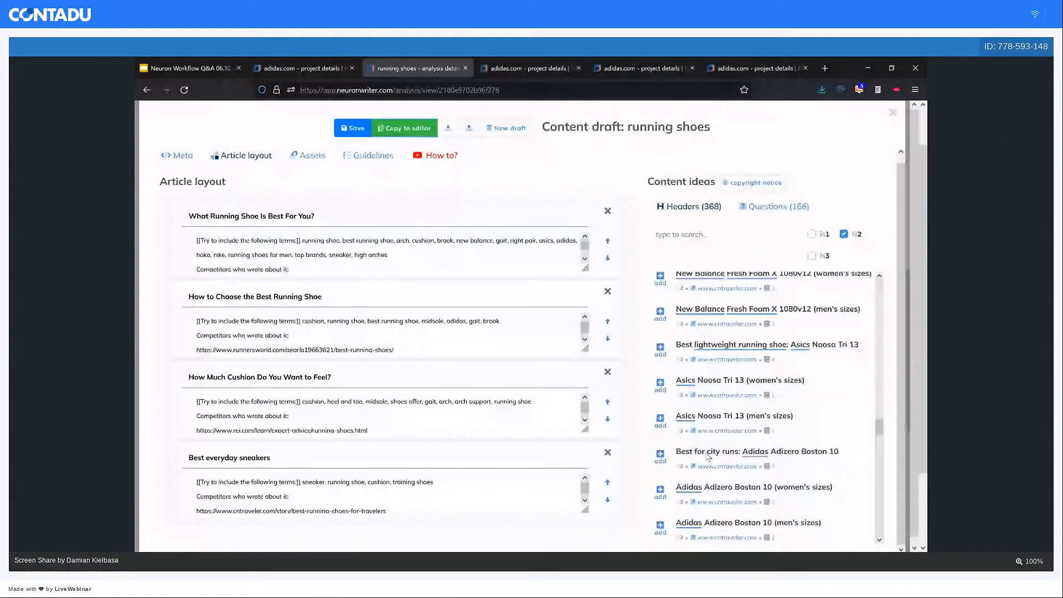
{"action": "scroll", "coordinate": [708, 457], "scroll_direction": "down", "scroll_amount": 4}
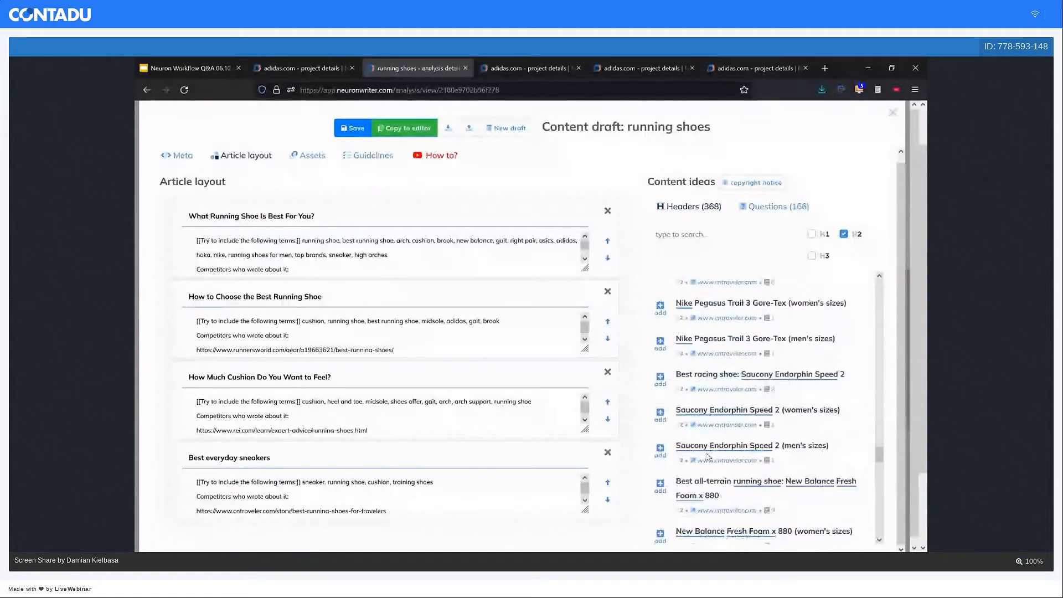
{"action": "scroll", "coordinate": [707, 457], "scroll_direction": "down", "scroll_amount": 2}
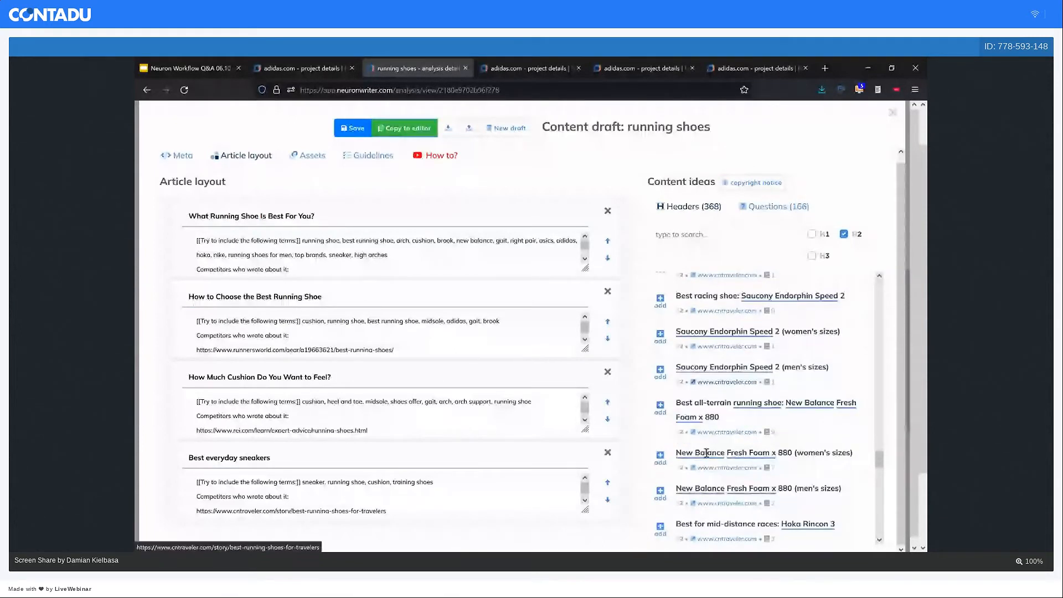
{"action": "scroll", "coordinate": [706, 452], "scroll_direction": "down", "scroll_amount": 1}
{"action": "left_click", "coordinate": [657, 366]}
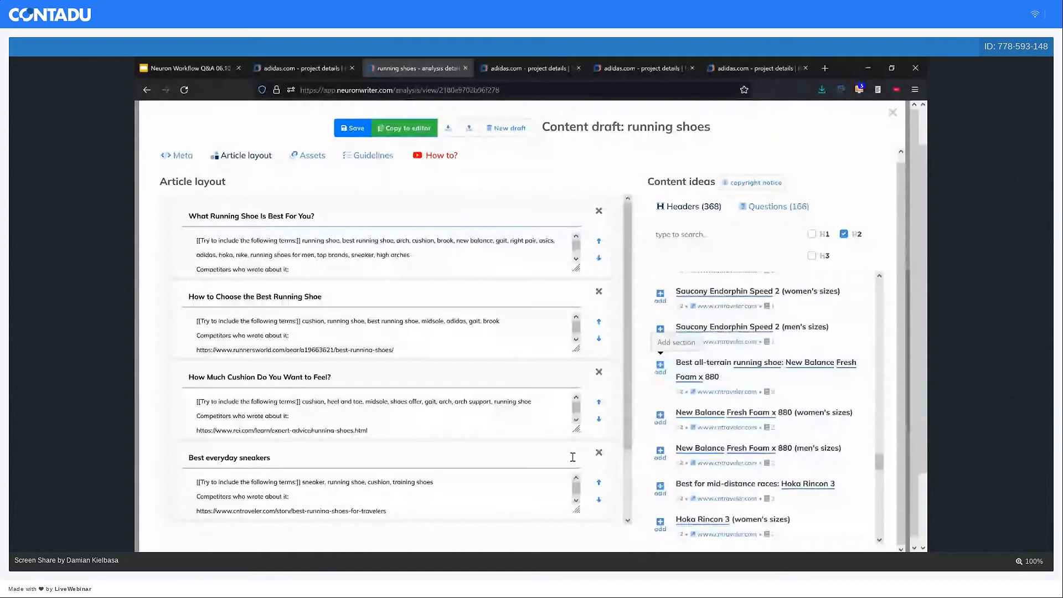
{"action": "scroll", "coordinate": [572, 457], "scroll_direction": "down", "scroll_amount": 2}
{"action": "left_click_drag", "start_coordinate": [287, 457], "coordinate": [391, 457]}
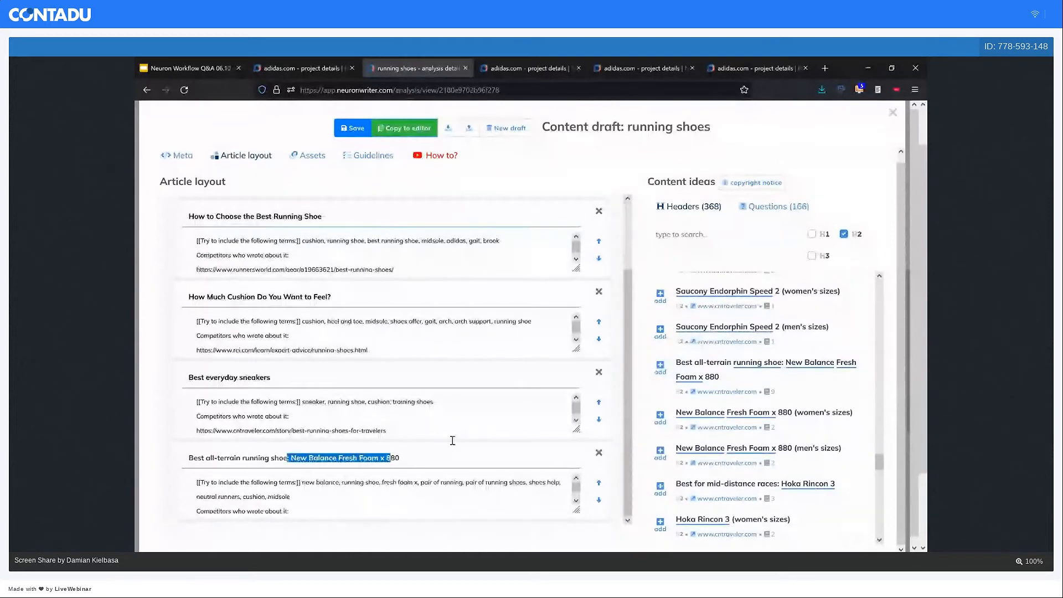
{"action": "left_click_drag", "start_coordinate": [452, 440], "coordinate": [516, 446]}
{"action": "type", "text": "s"}
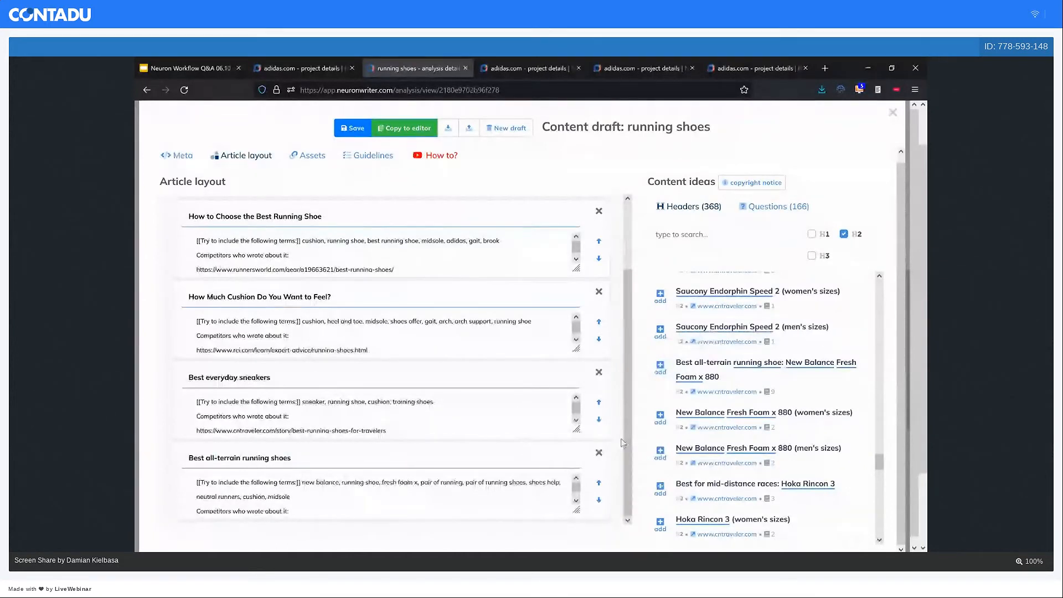
Add the "Best budget running shoe: Asics Gel-Contend 6" header idea and retitle the section "Best budget running shoes".
{"action": "scroll", "coordinate": [750, 465], "scroll_direction": "down", "scroll_amount": 2}
{"action": "scroll", "coordinate": [749, 464], "scroll_direction": "down", "scroll_amount": 3}
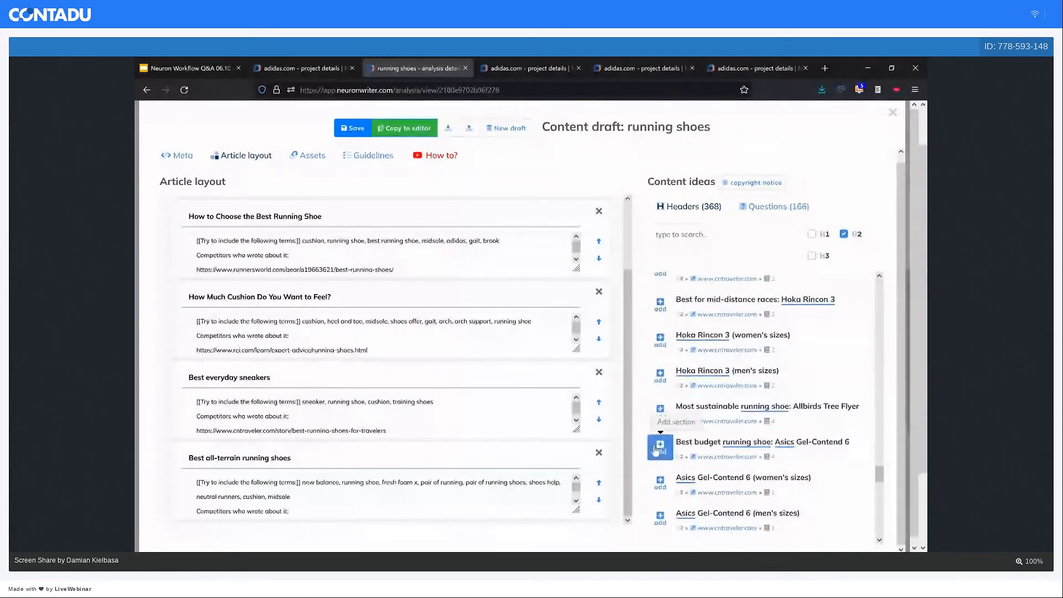
{"action": "left_click", "coordinate": [656, 448]}
{"action": "scroll", "coordinate": [581, 449], "scroll_direction": "down", "scroll_amount": 3}
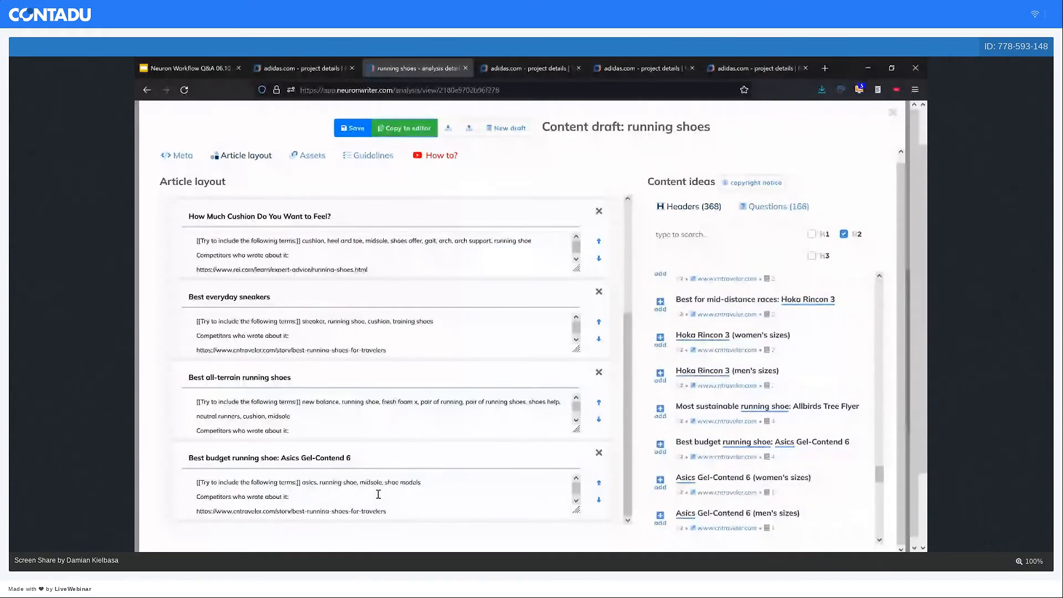
{"action": "left_click_drag", "start_coordinate": [276, 457], "coordinate": [470, 456]}
{"action": "type", "text": "s"}
Review the sequence of section headers in the article layout, from the shoe-choice questions through to the best-of sections.
{"action": "scroll", "coordinate": [619, 433], "scroll_direction": "up", "scroll_amount": 1}
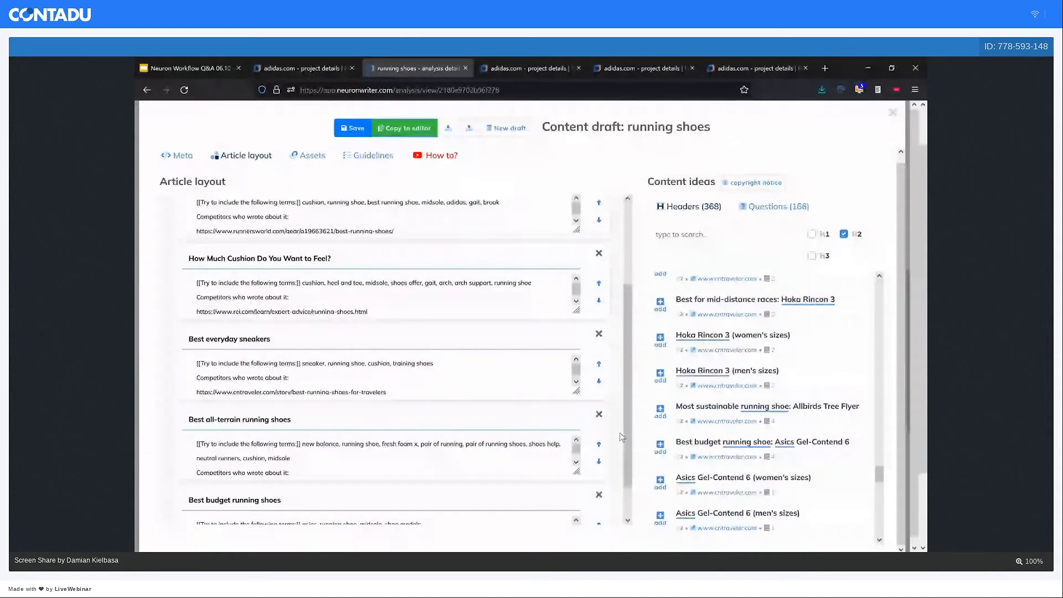
{"action": "scroll", "coordinate": [619, 433], "scroll_direction": "up", "scroll_amount": 2}
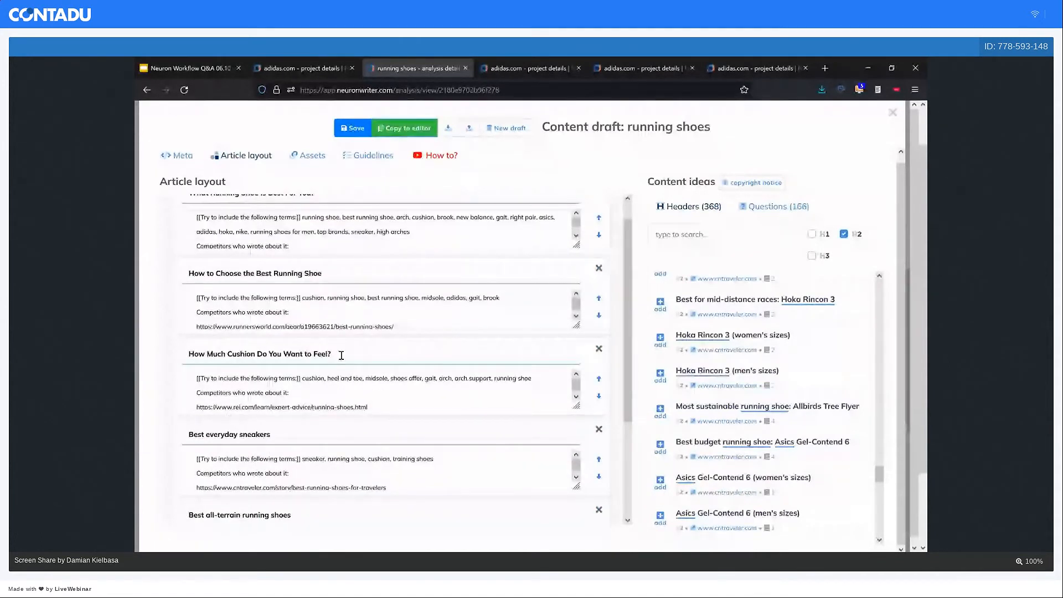
{"action": "scroll", "coordinate": [340, 354], "scroll_direction": "up", "scroll_amount": 1}
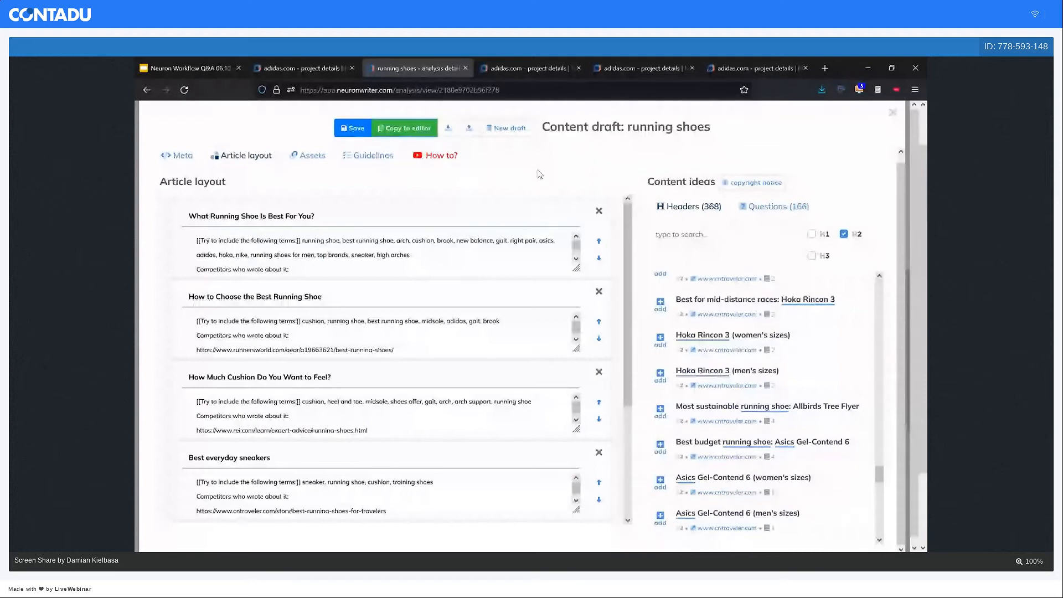
{"action": "left_click", "coordinate": [336, 213]}
{"action": "scroll", "coordinate": [337, 213], "scroll_direction": "down", "scroll_amount": 2}
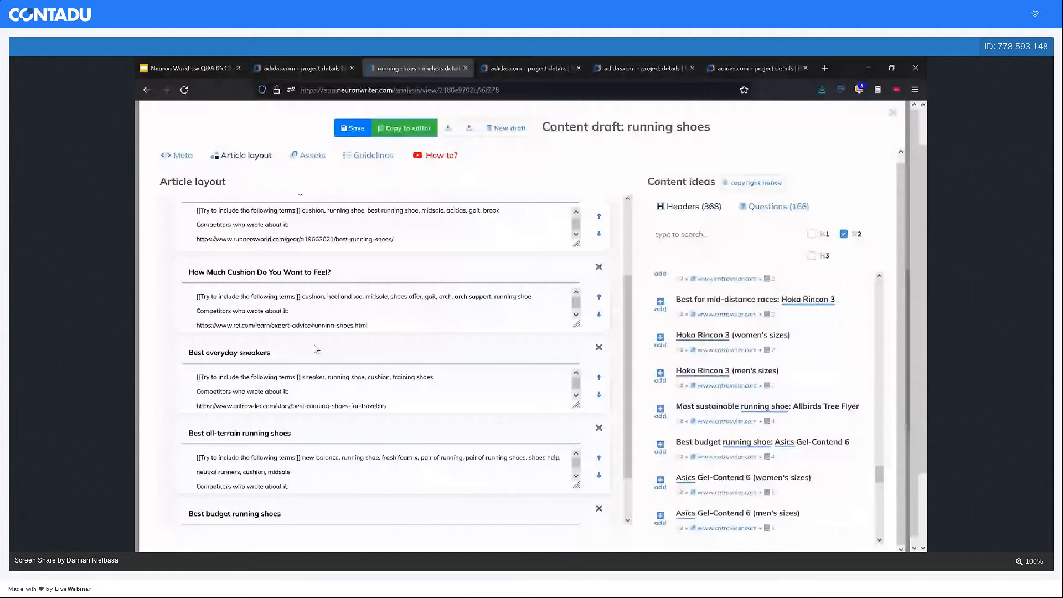
{"action": "scroll", "coordinate": [316, 348], "scroll_direction": "down", "scroll_amount": 1}
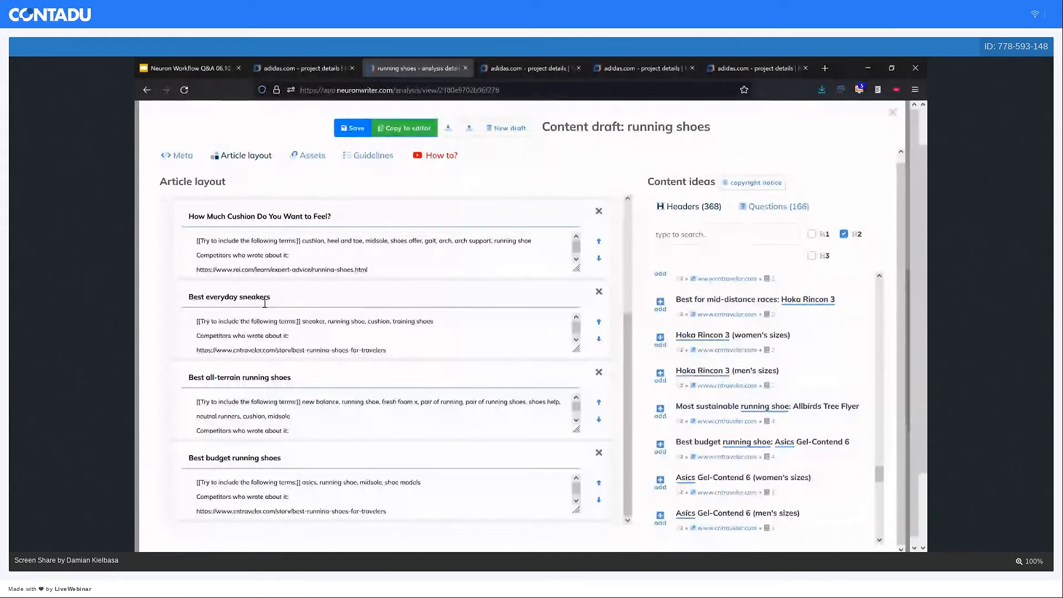
{"action": "scroll", "coordinate": [304, 301], "scroll_direction": "up", "scroll_amount": 3}
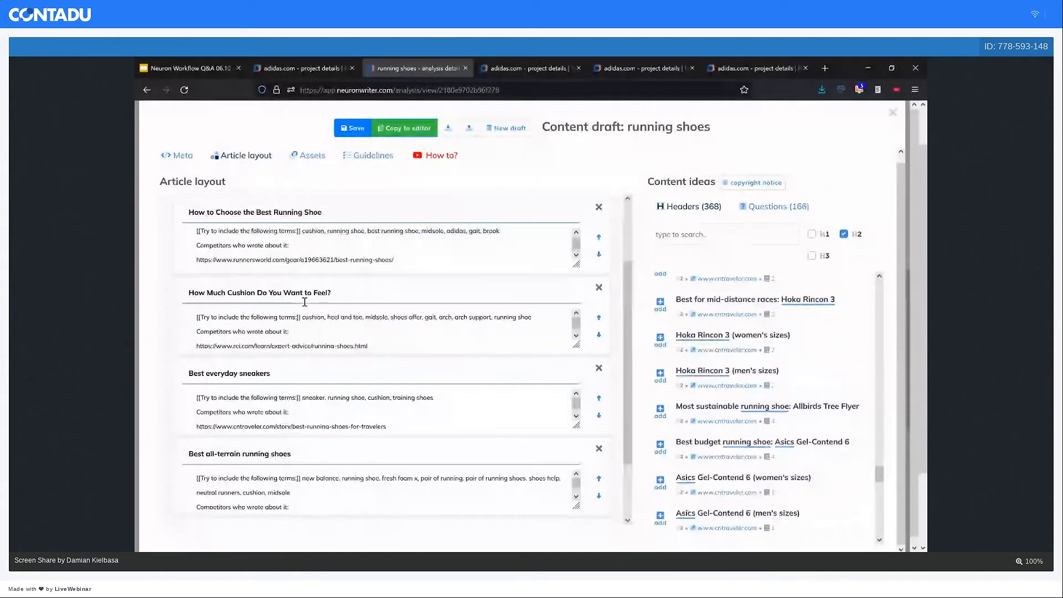
Save the content draft and switch the content ideas from headers to questions.
{"action": "left_click", "coordinate": [354, 129]}
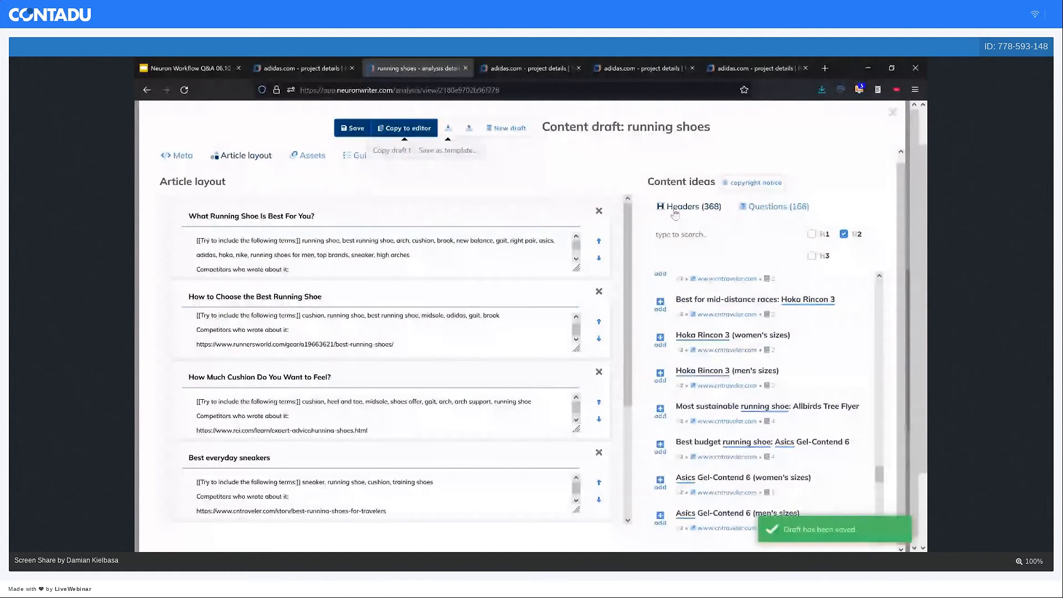
{"action": "left_click", "coordinate": [791, 220]}
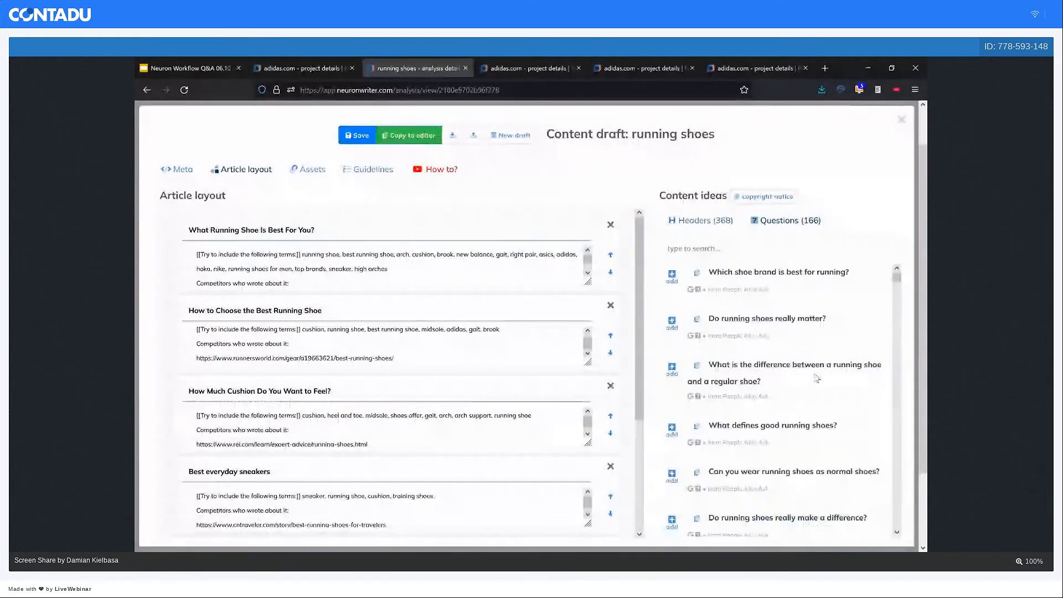
Examine the question ideas from People Also Ask, Google suggest and competitors' content for questions that suit the running shoes article.
{"action": "scroll", "coordinate": [579, 316], "scroll_direction": "down", "scroll_amount": 3}
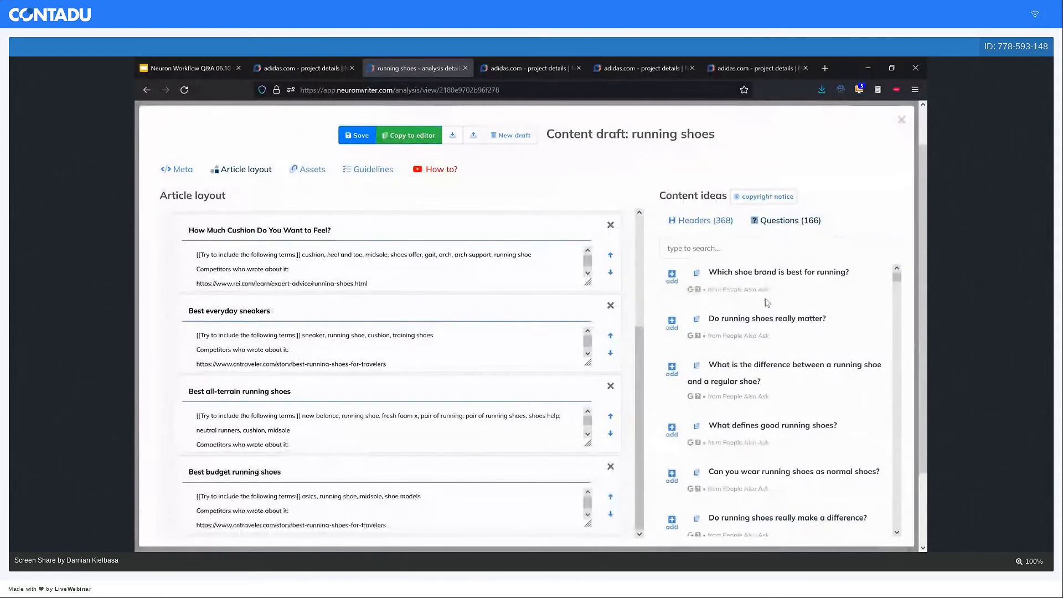
{"action": "scroll", "coordinate": [787, 332], "scroll_direction": "down", "scroll_amount": 2}
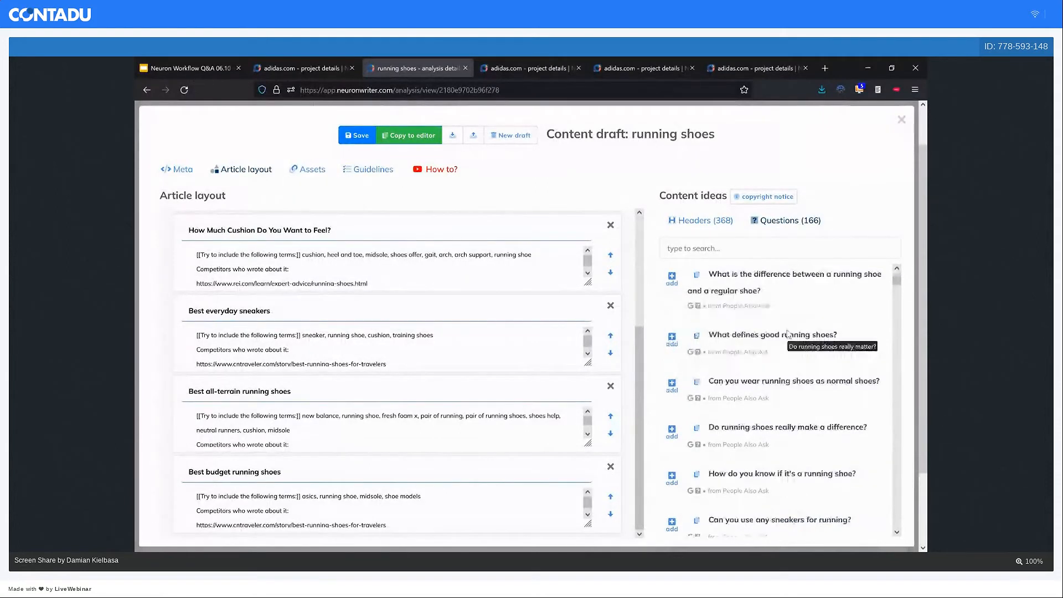
{"action": "scroll", "coordinate": [786, 332], "scroll_direction": "down", "scroll_amount": 8}
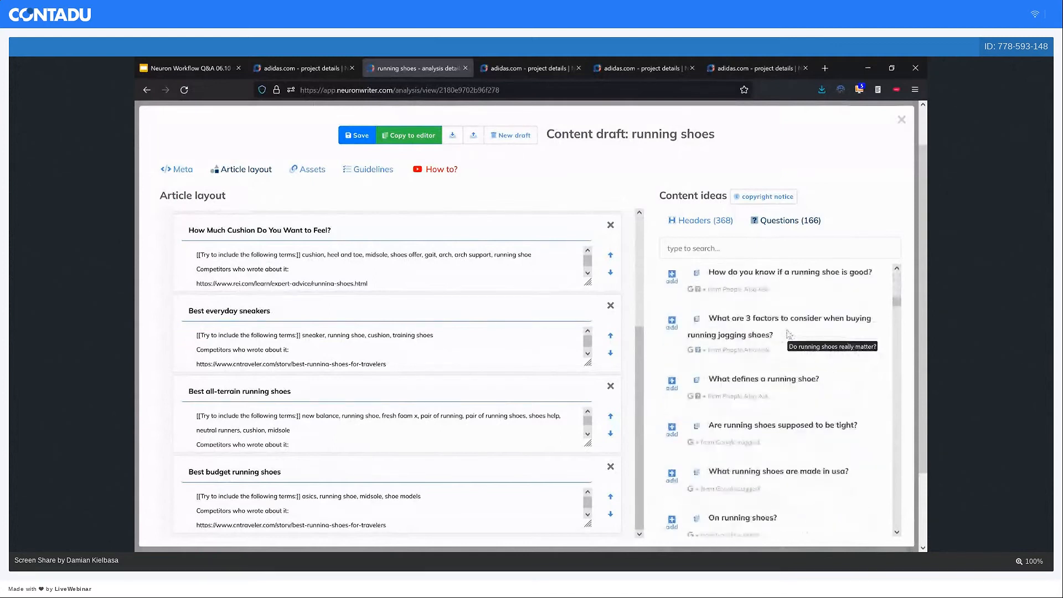
{"action": "scroll", "coordinate": [789, 333], "scroll_direction": "down", "scroll_amount": 8}
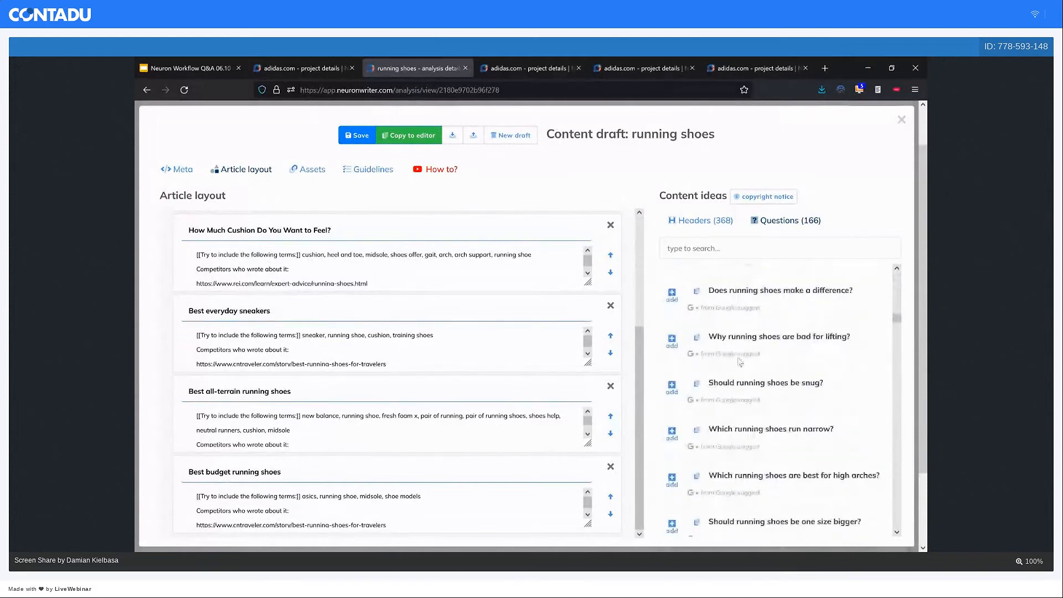
{"action": "scroll", "coordinate": [742, 387], "scroll_direction": "down", "scroll_amount": 3}
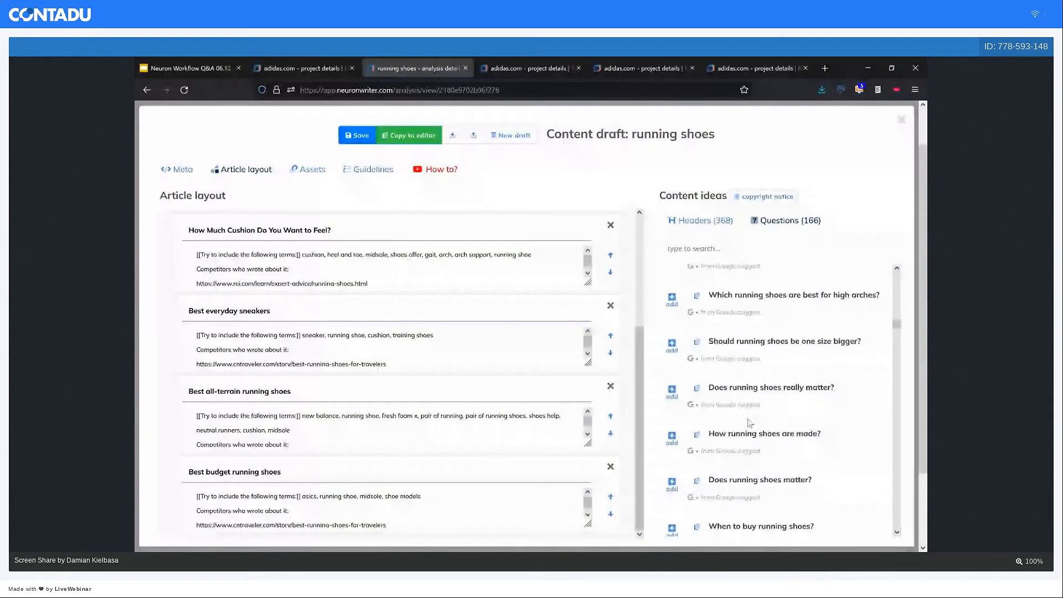
{"action": "scroll", "coordinate": [749, 422], "scroll_direction": "down", "scroll_amount": 5}
{"action": "scroll", "coordinate": [747, 419], "scroll_direction": "down", "scroll_amount": 5}
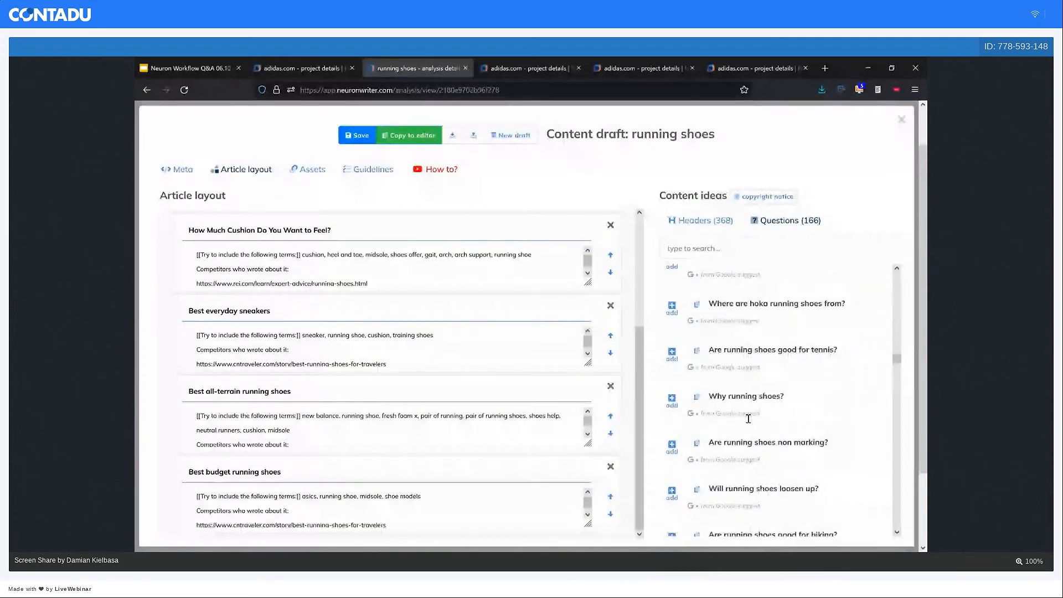
{"action": "scroll", "coordinate": [748, 419], "scroll_direction": "down", "scroll_amount": 5}
{"action": "scroll", "coordinate": [747, 419], "scroll_direction": "down", "scroll_amount": 5}
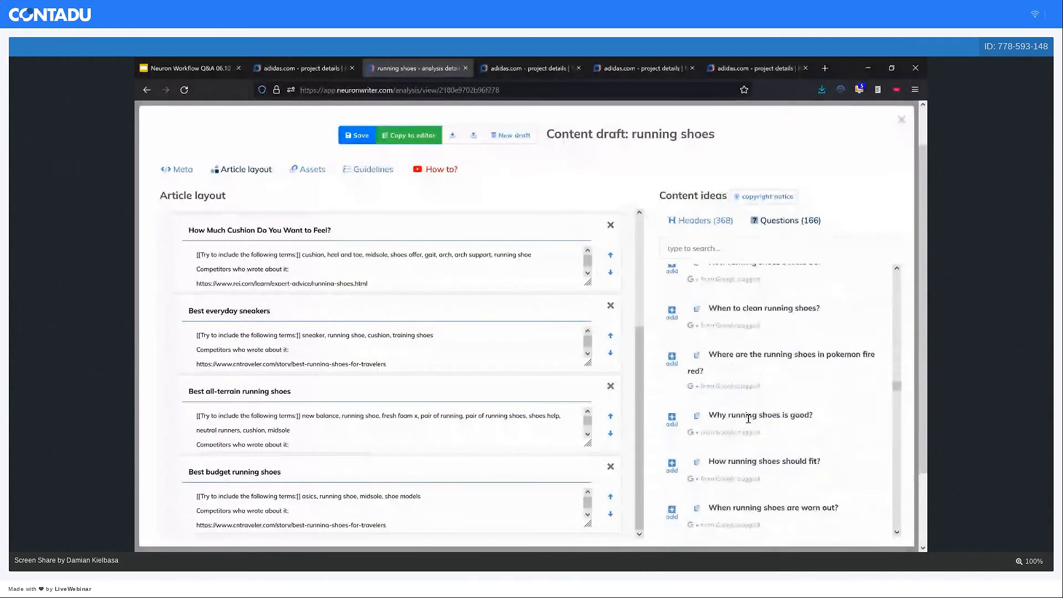
{"action": "scroll", "coordinate": [748, 419], "scroll_direction": "down", "scroll_amount": 5}
{"action": "scroll", "coordinate": [747, 419], "scroll_direction": "down", "scroll_amount": 5}
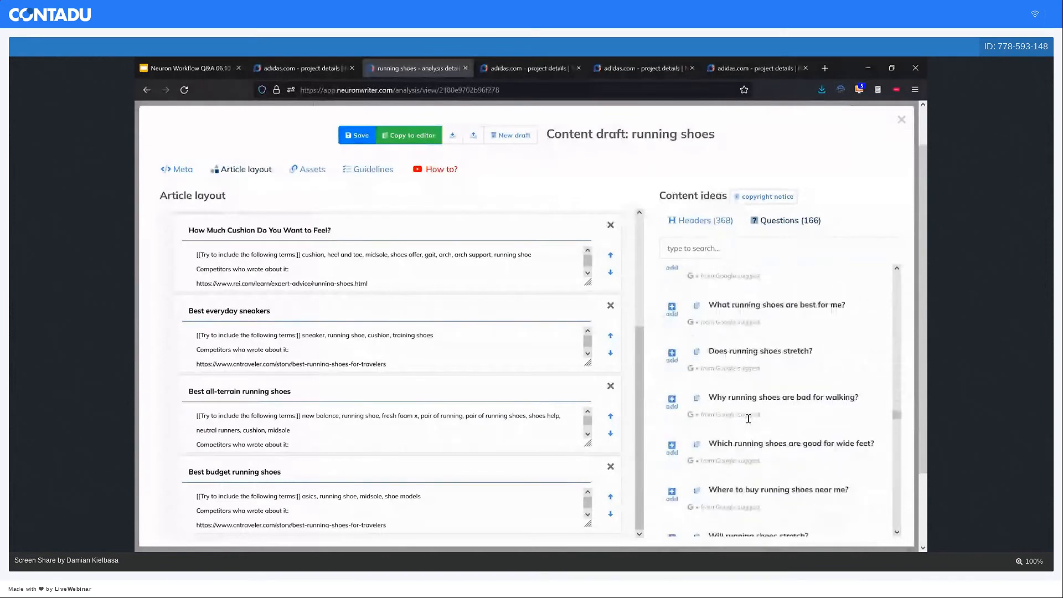
{"action": "scroll", "coordinate": [748, 419], "scroll_direction": "down", "scroll_amount": 5}
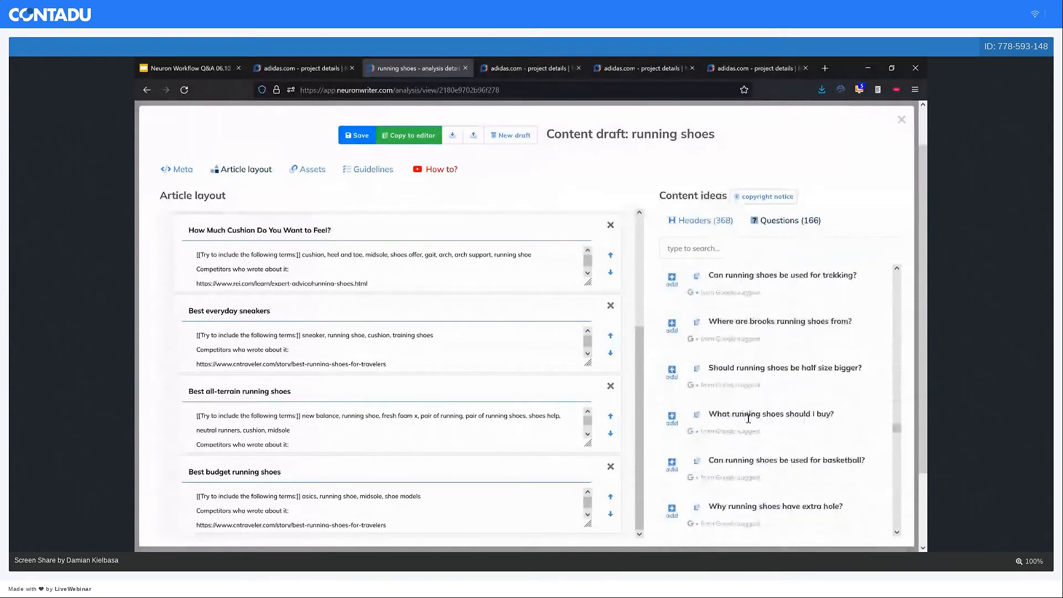
{"action": "scroll", "coordinate": [747, 419], "scroll_direction": "down", "scroll_amount": 10}
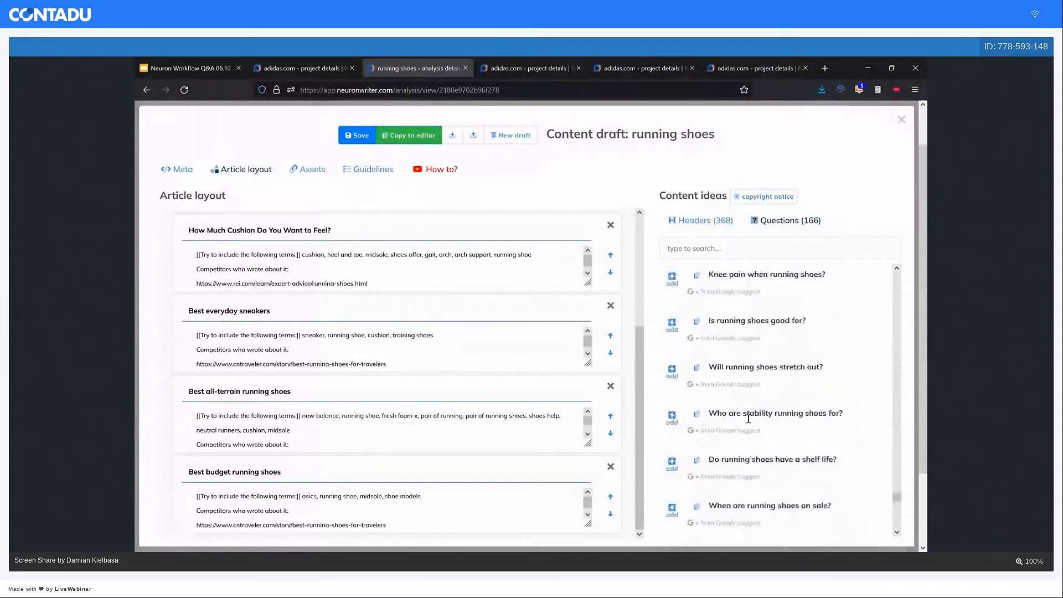
{"action": "scroll", "coordinate": [748, 419], "scroll_direction": "down", "scroll_amount": 5}
{"action": "scroll", "coordinate": [748, 423], "scroll_direction": "up", "scroll_amount": 2}
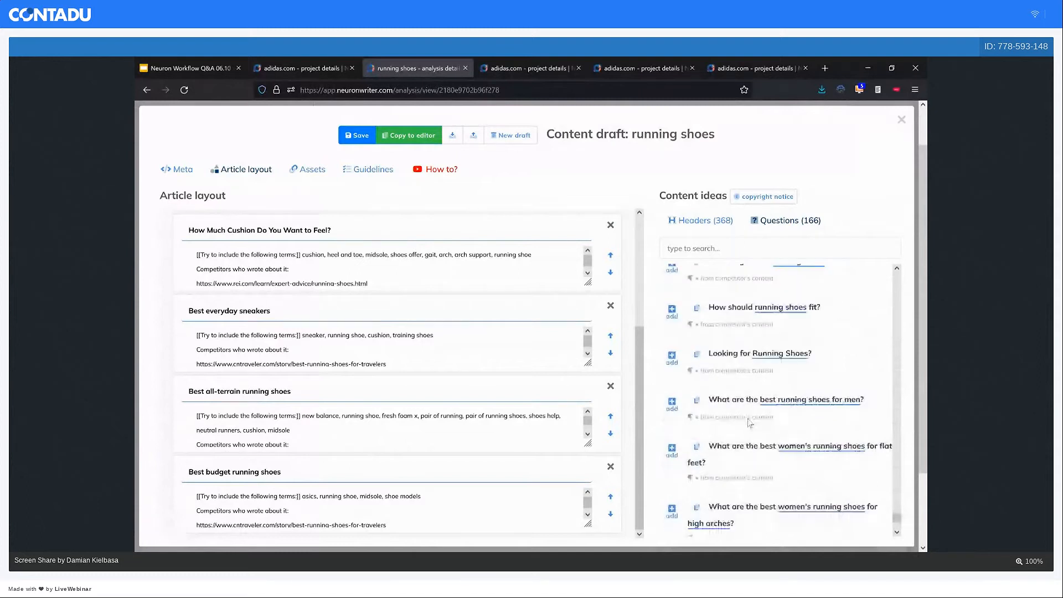
{"action": "mouse_move", "coordinate": [691, 323]}
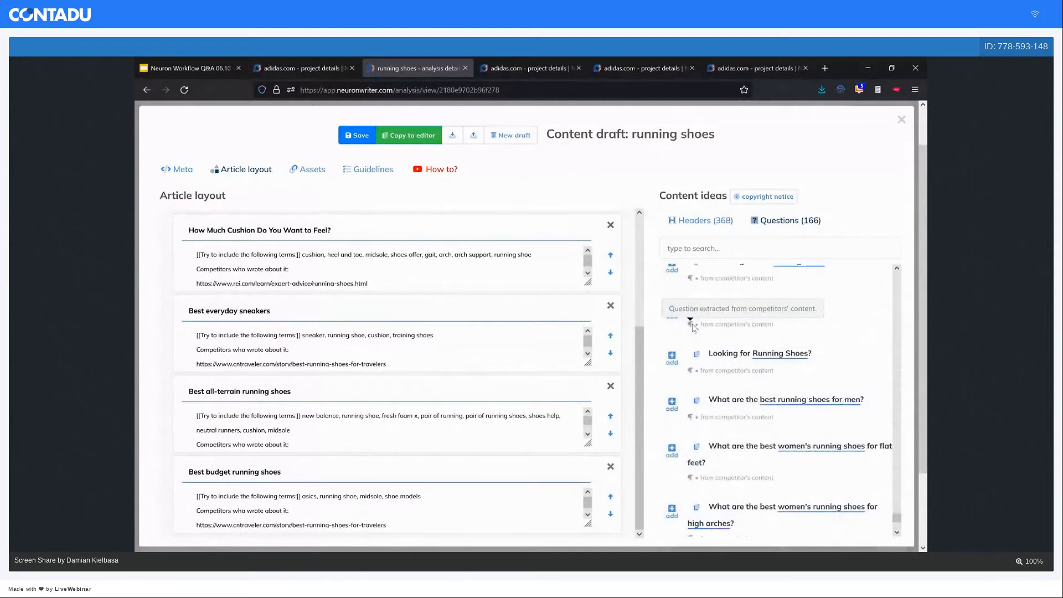
{"action": "scroll", "coordinate": [693, 327], "scroll_direction": "up", "scroll_amount": 2}
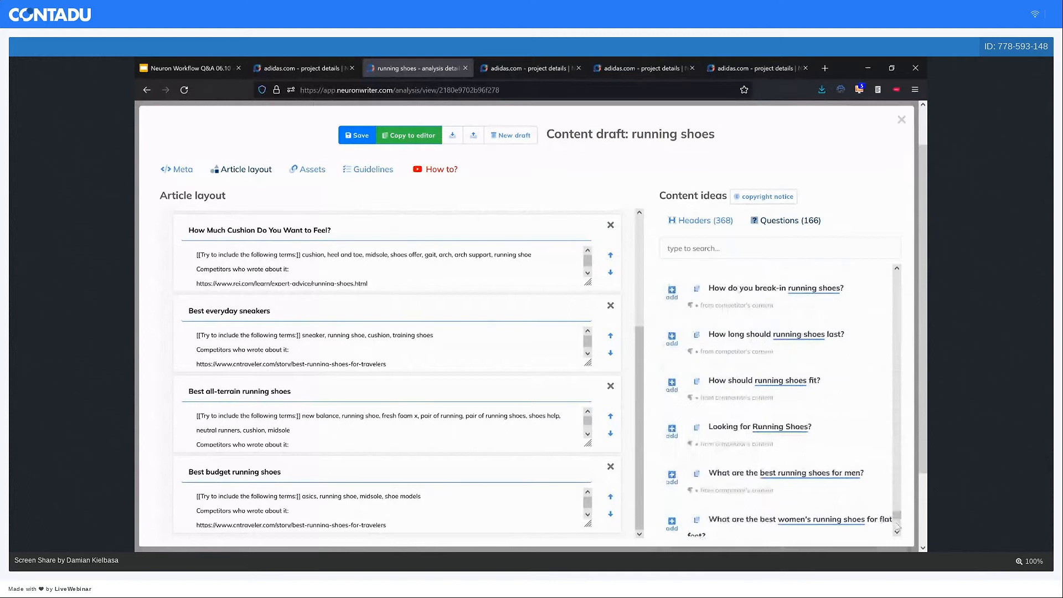
Add the question "What is the difference between a running shoe and a regular shoe?" as a section and make it first in the article layout.
{"action": "left_click_drag", "start_coordinate": [897, 519], "coordinate": [897, 276]}
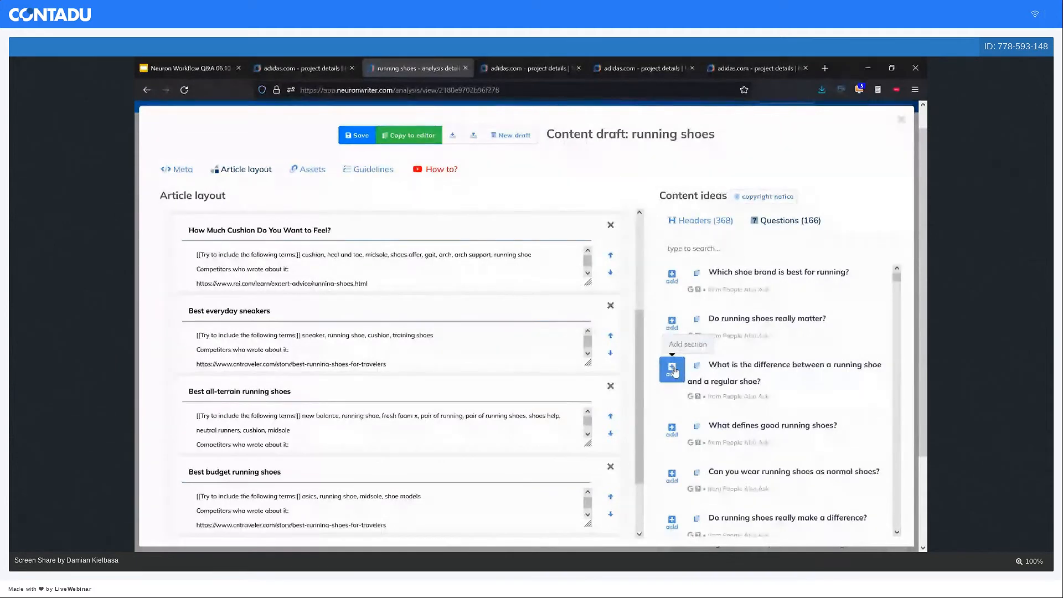
{"action": "scroll", "coordinate": [636, 334], "scroll_direction": "down", "scroll_amount": 2}
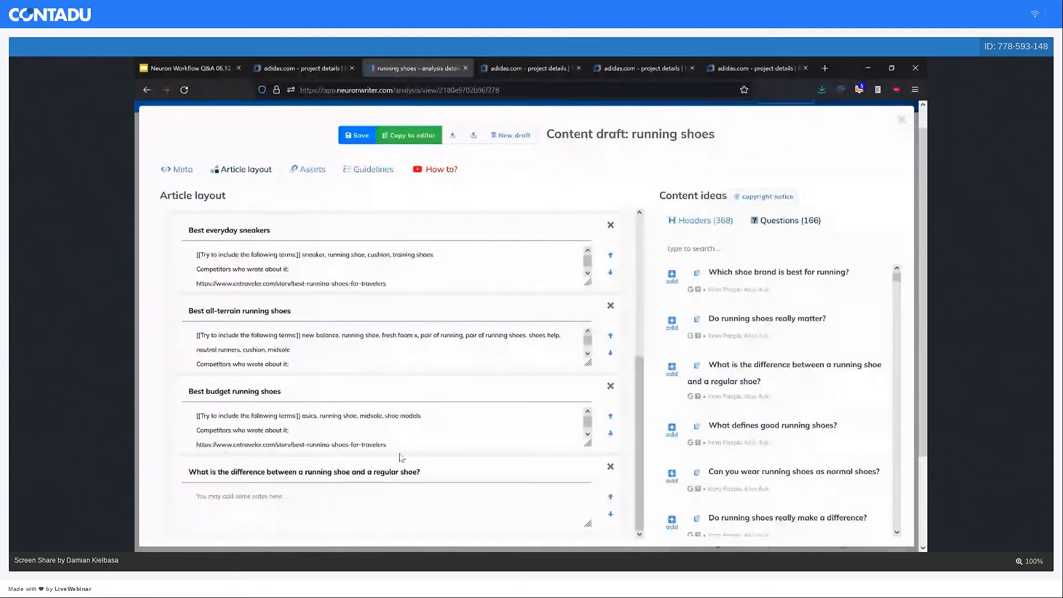
{"action": "left_click", "coordinate": [610, 496]}
{"action": "left_click", "coordinate": [610, 416]}
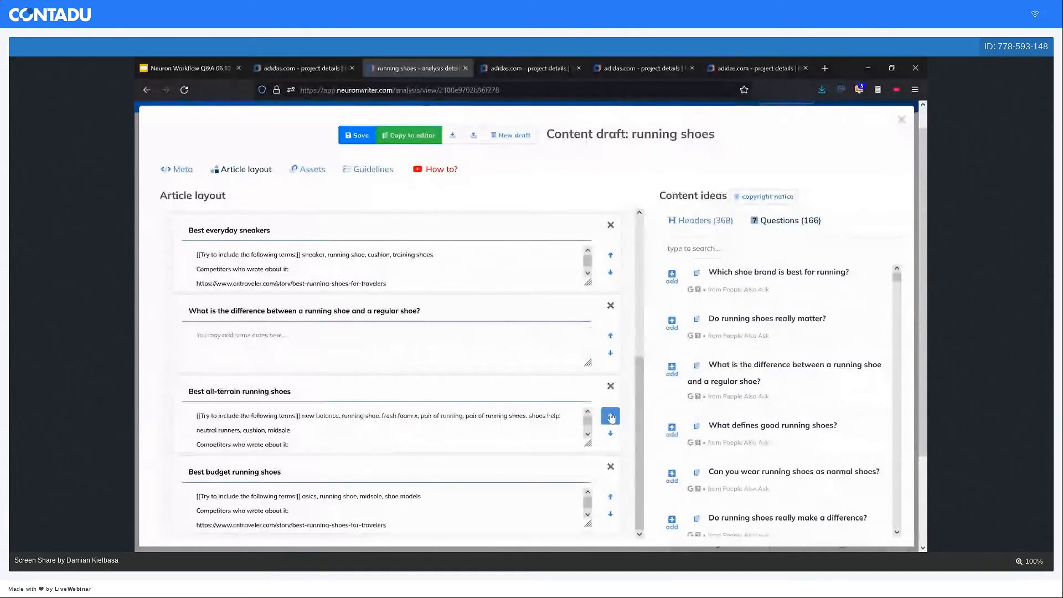
{"action": "left_click", "coordinate": [611, 335]}
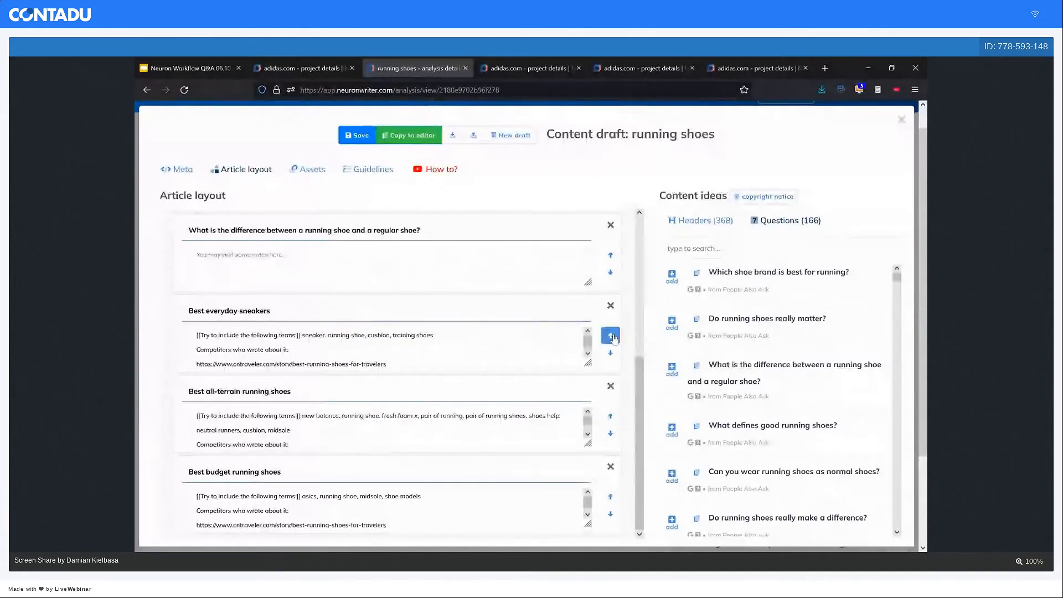
{"action": "scroll", "coordinate": [613, 337], "scroll_direction": "up", "scroll_amount": 2}
{"action": "left_click", "coordinate": [611, 337]}
{"action": "scroll", "coordinate": [612, 354], "scroll_direction": "up", "scroll_amount": 2}
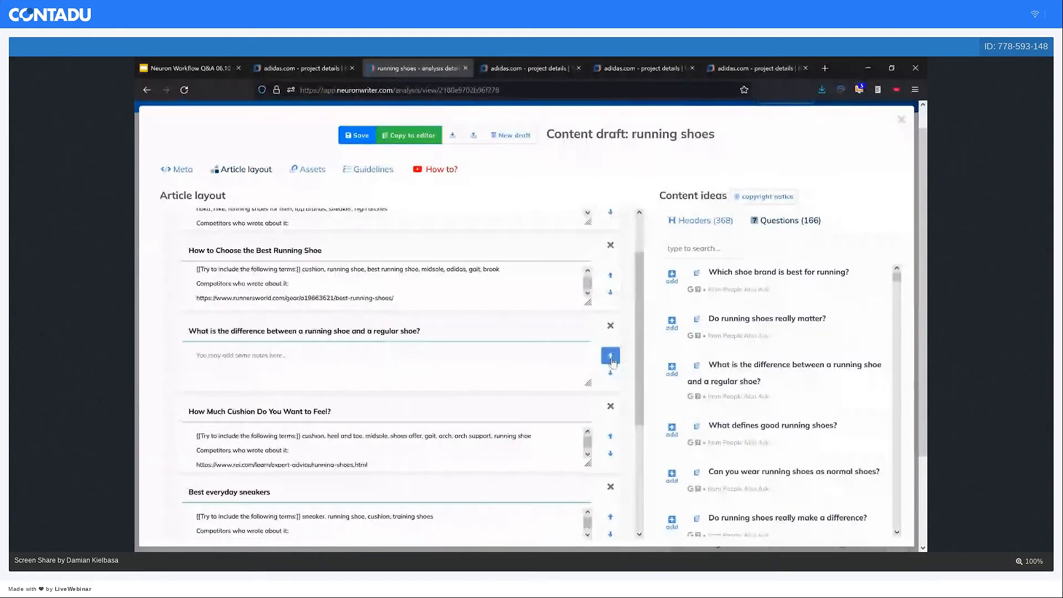
{"action": "left_click", "coordinate": [610, 357]}
{"action": "scroll", "coordinate": [611, 362], "scroll_direction": "up", "scroll_amount": 2}
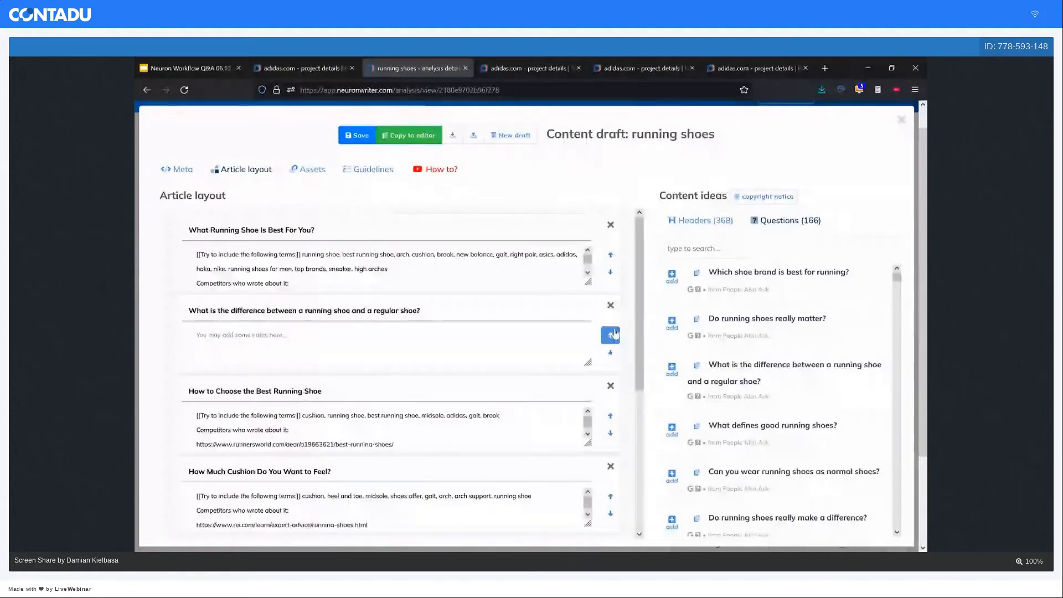
{"action": "left_click", "coordinate": [610, 336]}
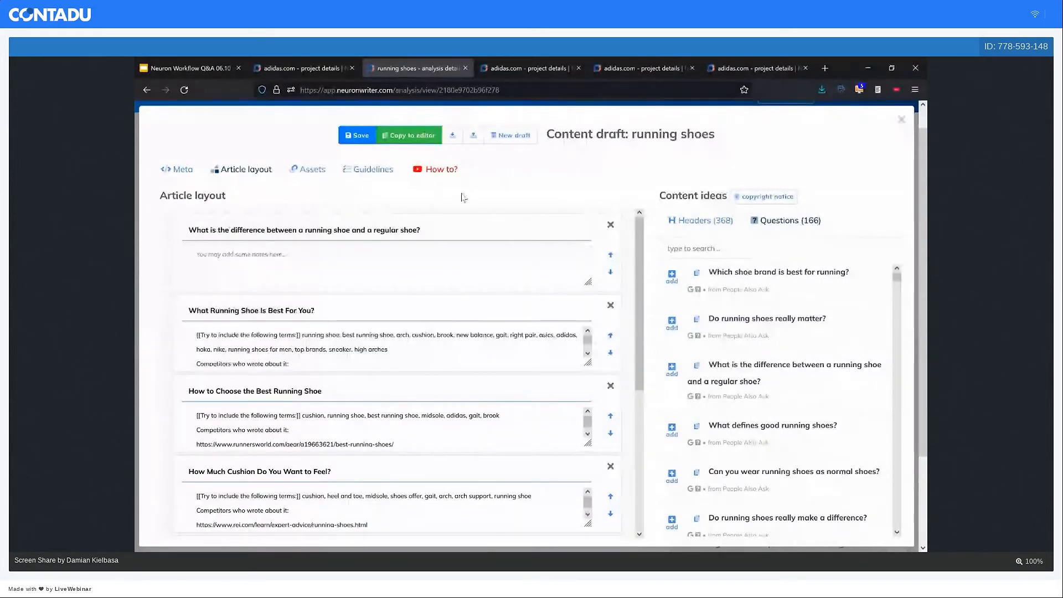
Save the content draft and copy its section headers and notes to the content editor.
{"action": "left_click", "coordinate": [358, 140]}
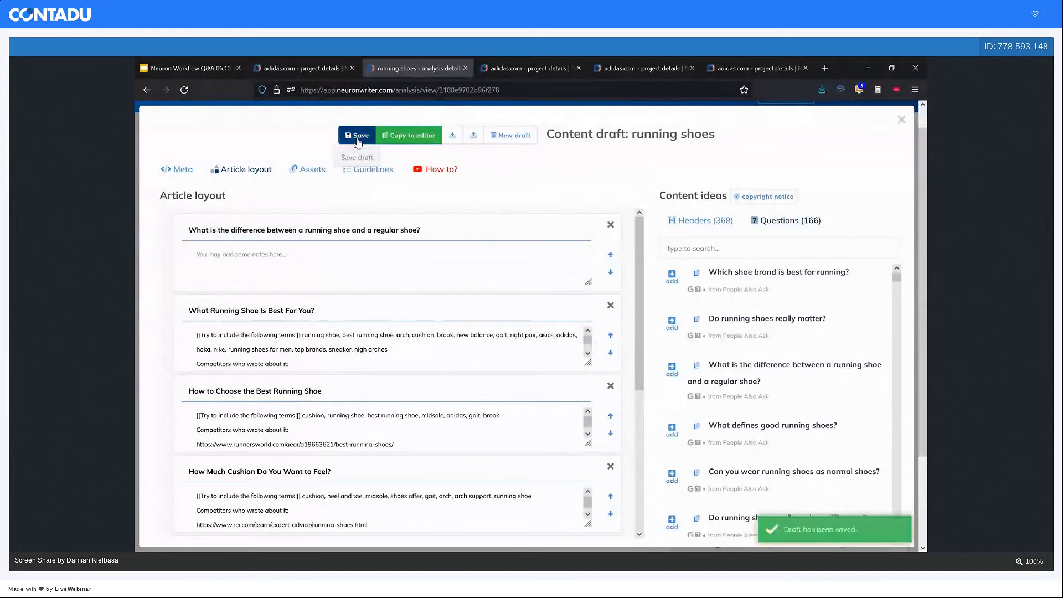
{"action": "left_click", "coordinate": [394, 136]}
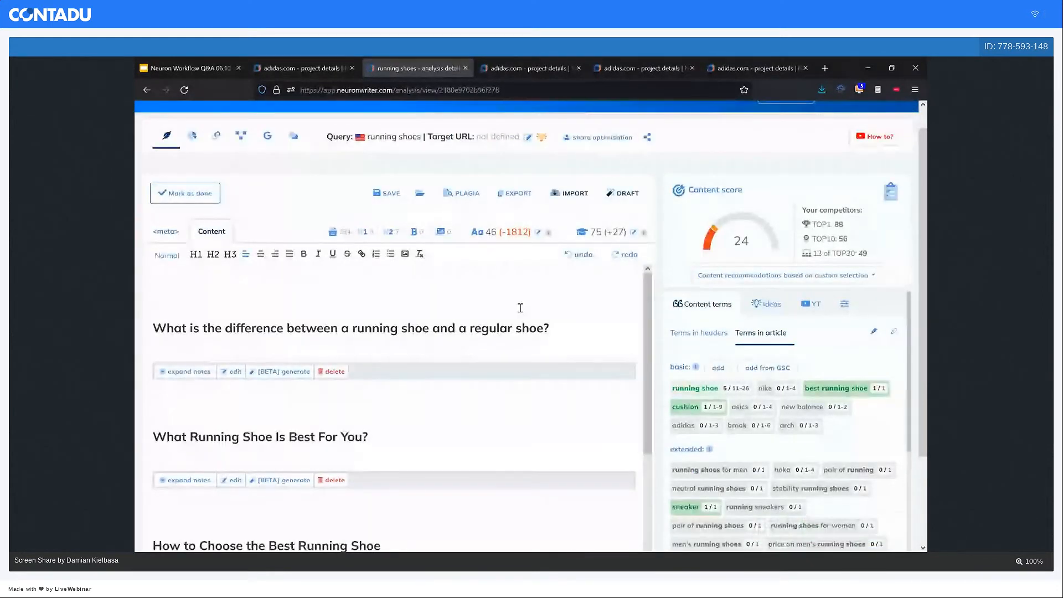
{"action": "scroll", "coordinate": [520, 308], "scroll_direction": "down", "scroll_amount": 1}
{"action": "scroll", "coordinate": [520, 307], "scroll_direction": "down", "scroll_amount": 3}
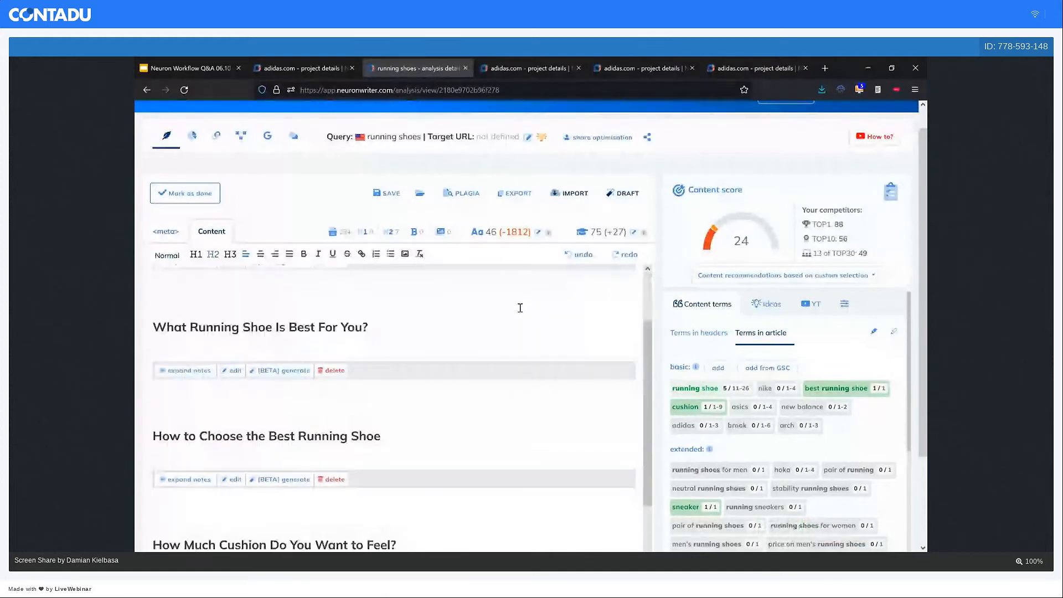
{"action": "scroll", "coordinate": [519, 308], "scroll_direction": "up", "scroll_amount": 3}
{"action": "scroll", "coordinate": [519, 307], "scroll_direction": "up", "scroll_amount": 1}
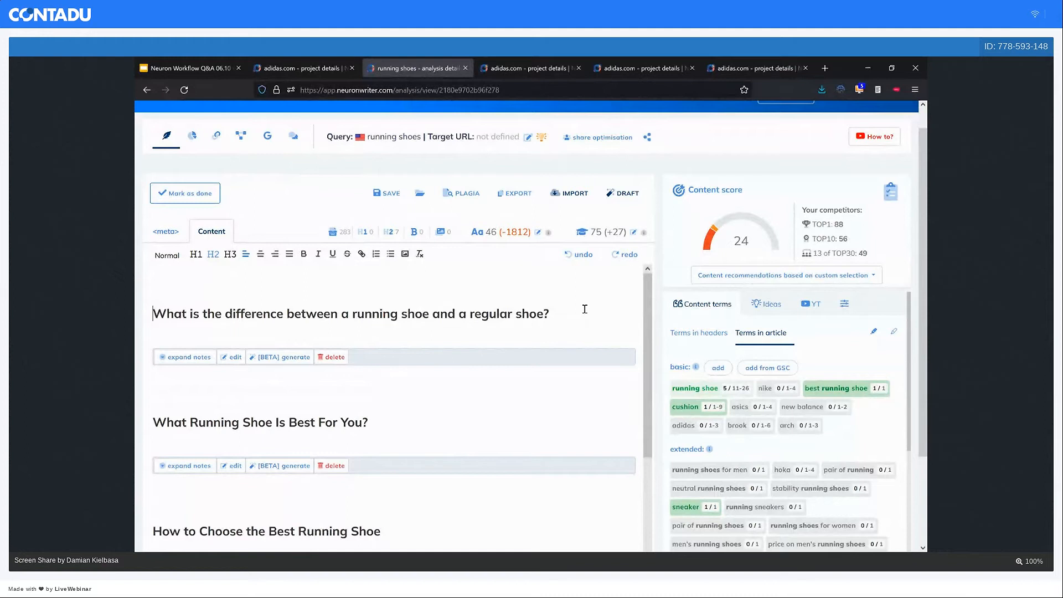
Expand the notes under the "How to Choose the Best Running Shoe" heading to view the suggested terms and competitor link.
{"action": "scroll", "coordinate": [584, 308], "scroll_direction": "down", "scroll_amount": 2}
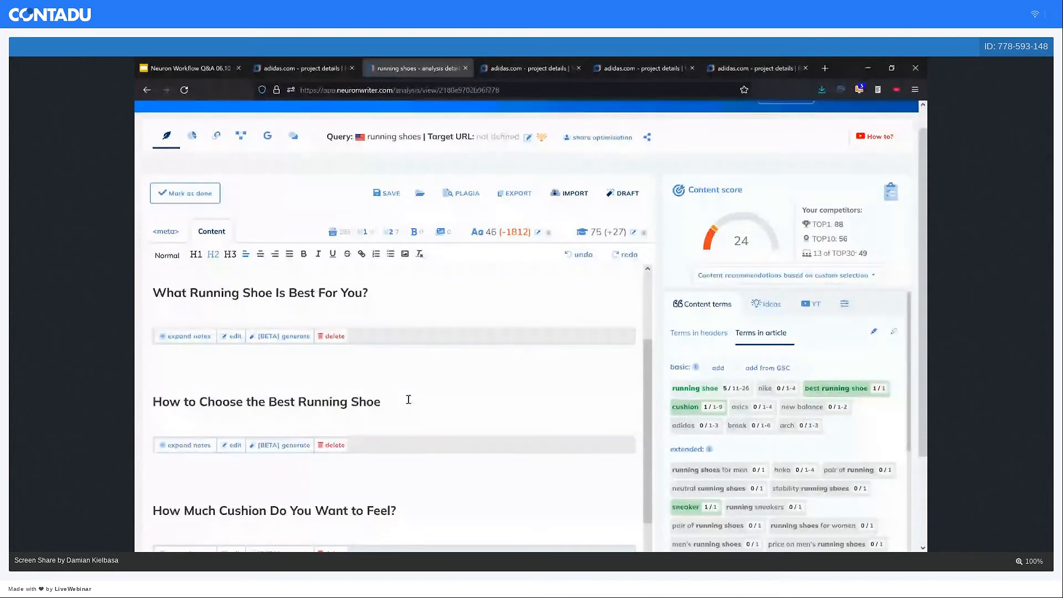
{"action": "left_click", "coordinate": [182, 450]}
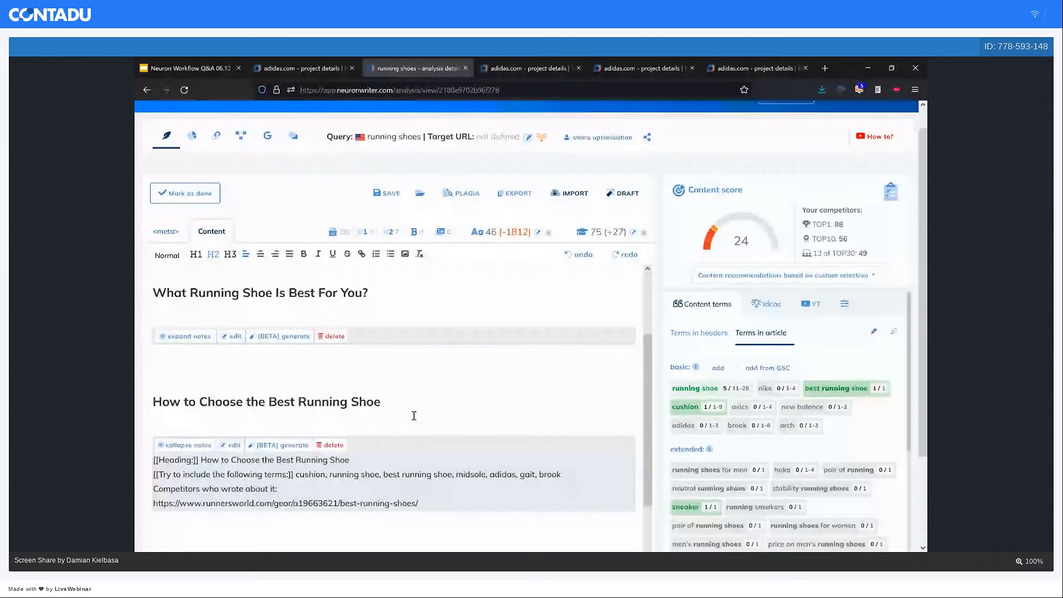
{"action": "scroll", "coordinate": [414, 416], "scroll_direction": "down", "scroll_amount": 1}
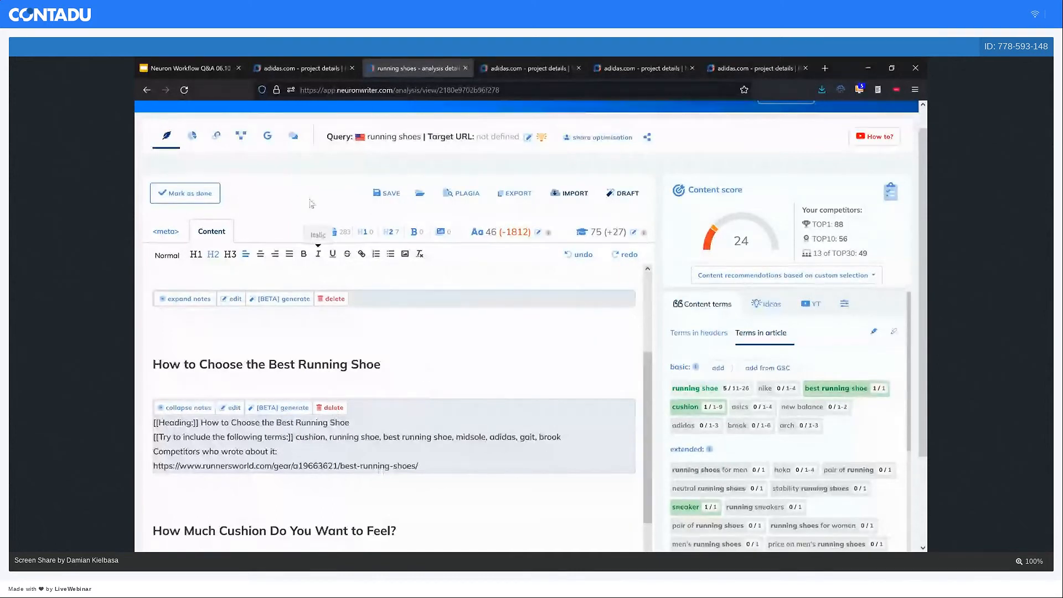
Set the article's meta title to "How to choose the best running shoe".
{"action": "left_click", "coordinate": [164, 236]}
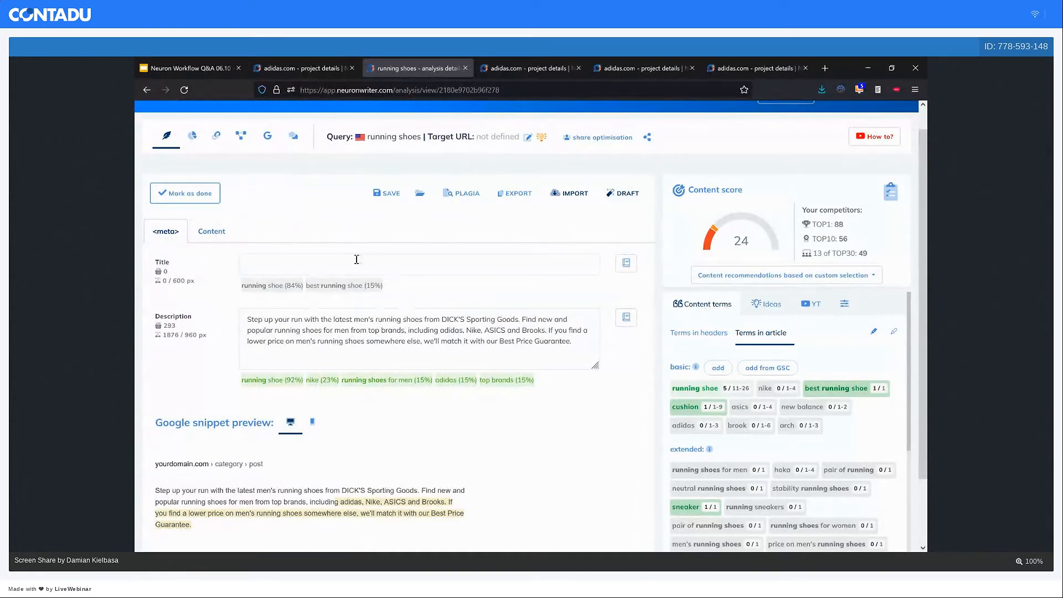
{"action": "left_click", "coordinate": [312, 267]}
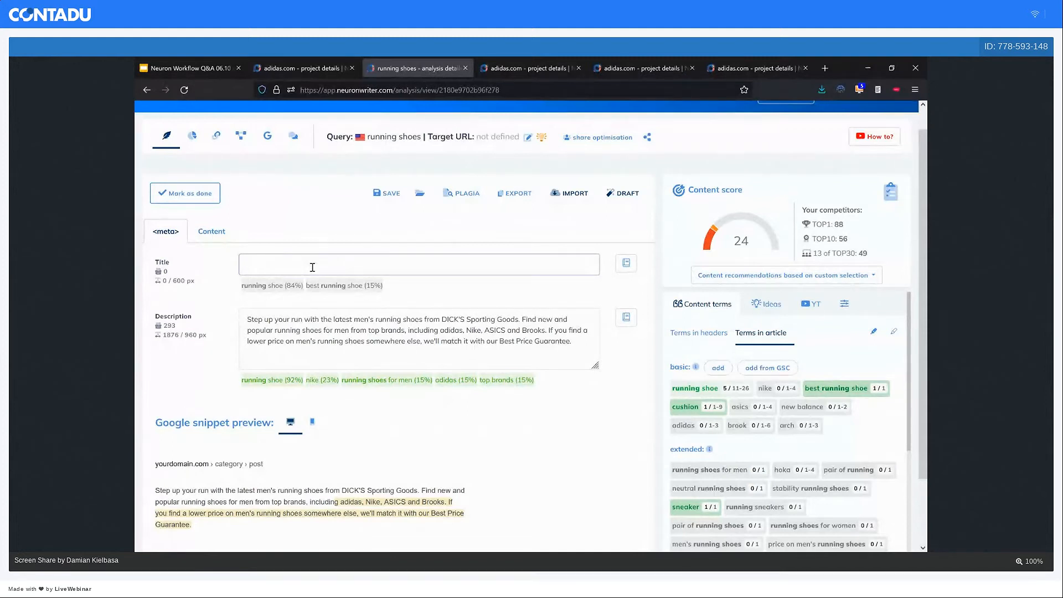
{"action": "type", "text": "How to "}
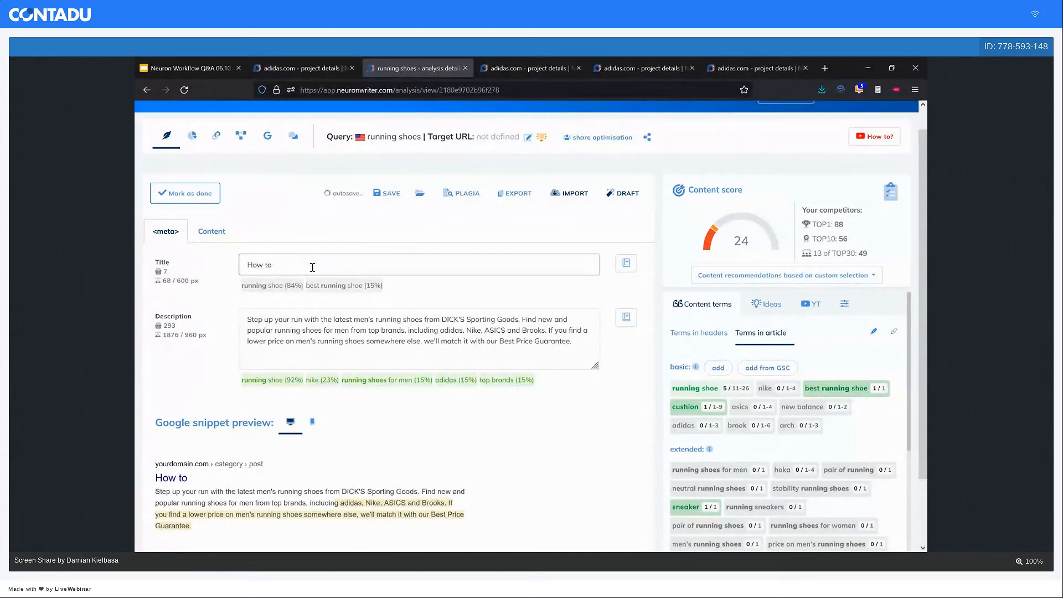
{"action": "type", "text": "choose the best"}
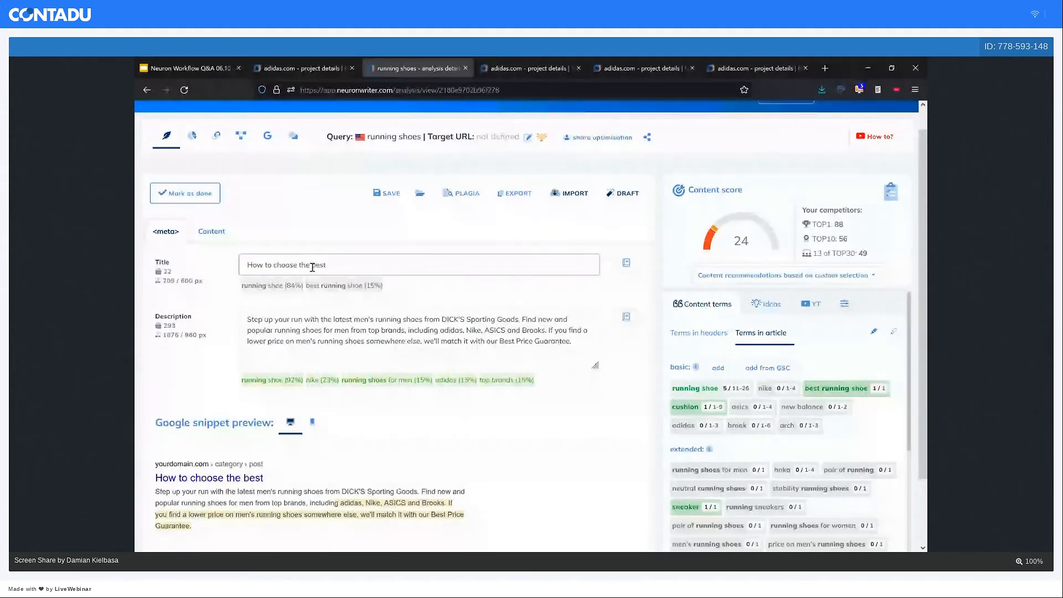
{"action": "type", "text": " running shoe"}
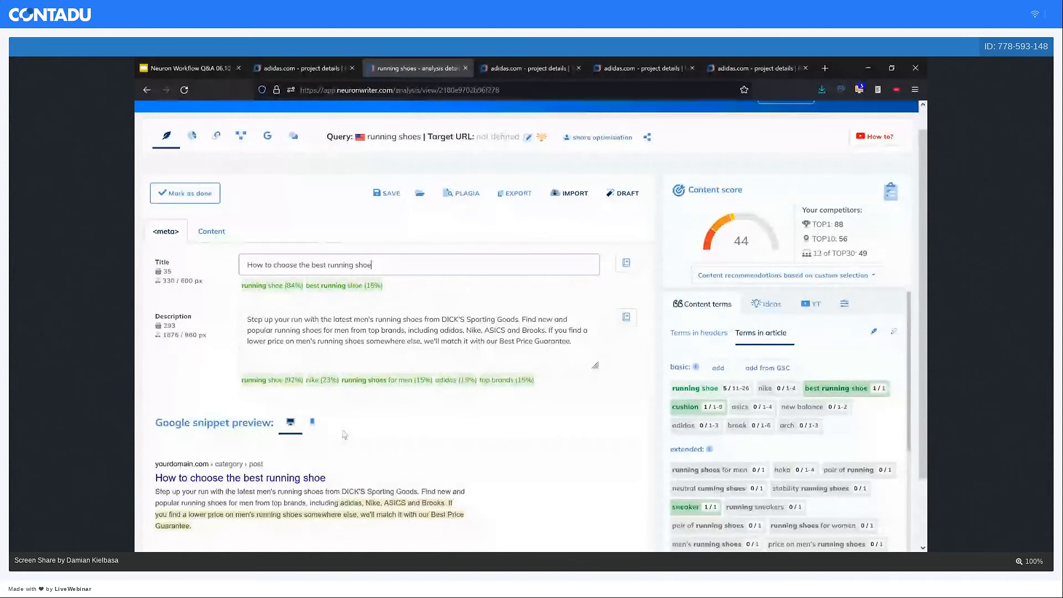
Switch the Google snippet preview to the mobile version and check the title and description.
{"action": "scroll", "coordinate": [344, 435], "scroll_direction": "down", "scroll_amount": 1}
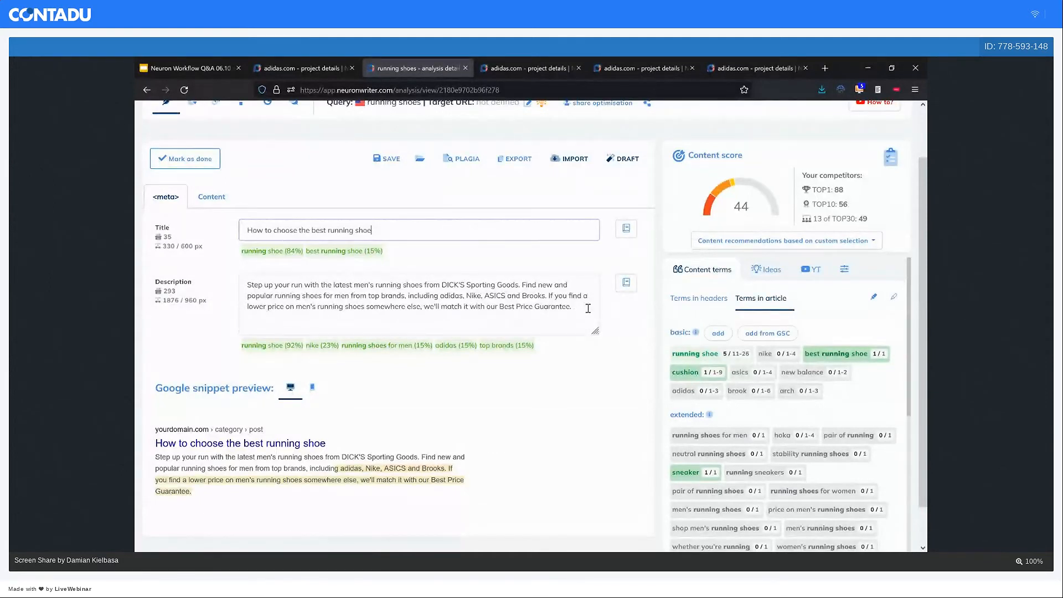
{"action": "left_click", "coordinate": [313, 389]}
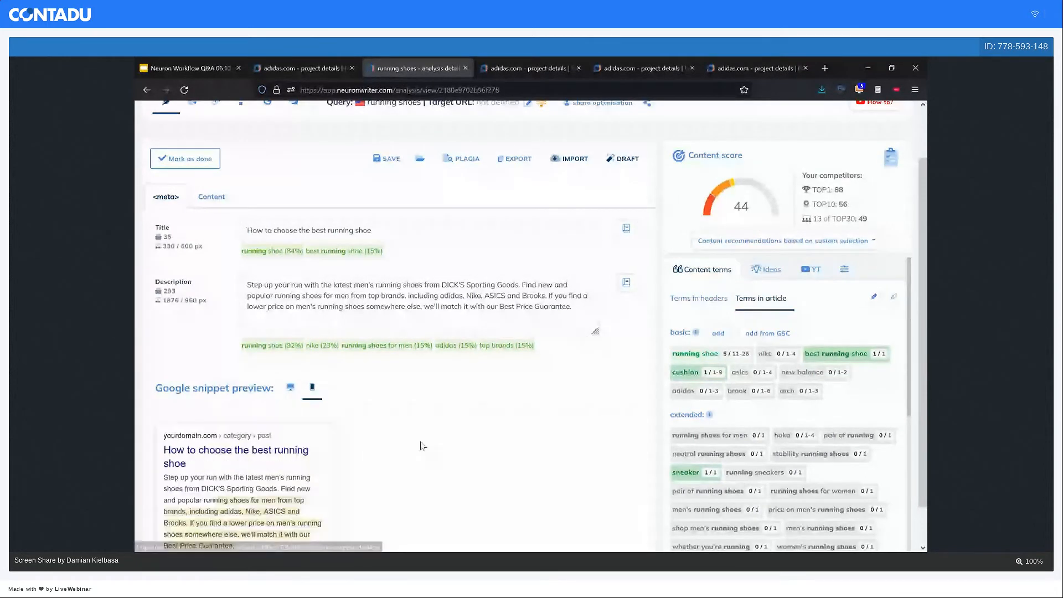
{"action": "scroll", "coordinate": [422, 446], "scroll_direction": "down", "scroll_amount": 1}
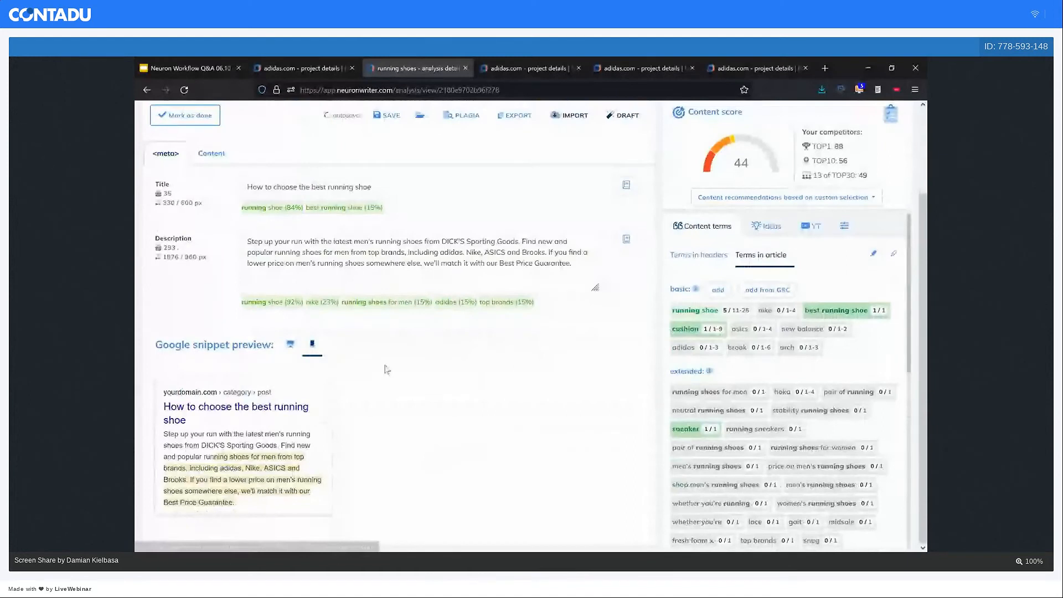
Switch the Google snippet preview back to desktop and return to the article content below the "What Running Shoe Is Best For You?" heading.
{"action": "left_click", "coordinate": [291, 345]}
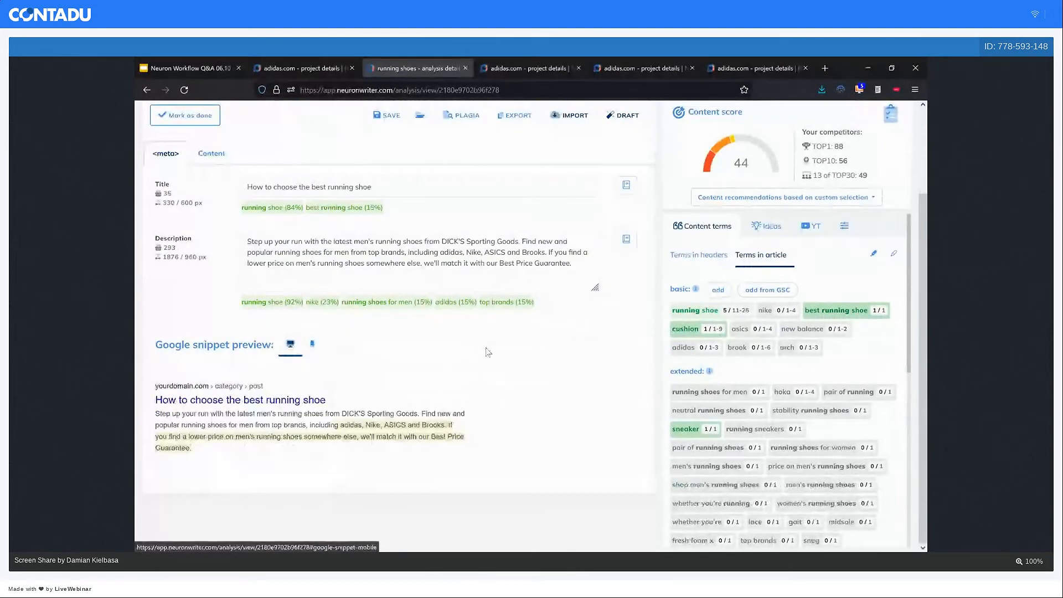
{"action": "scroll", "coordinate": [487, 352], "scroll_direction": "up", "scroll_amount": 2}
{"action": "left_click", "coordinate": [216, 260]}
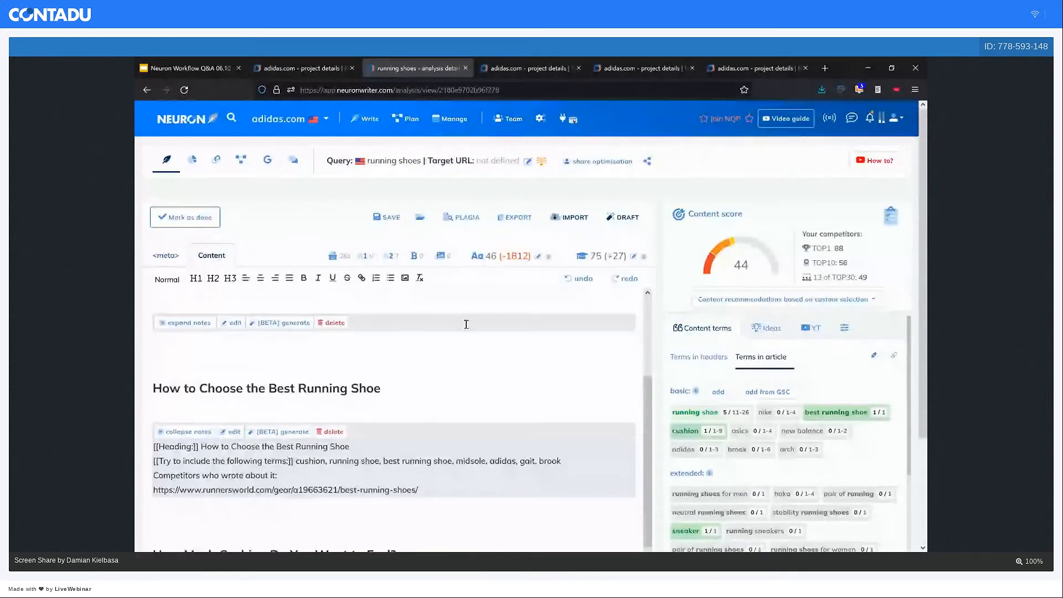
{"action": "scroll", "coordinate": [466, 324], "scroll_direction": "up", "scroll_amount": 1}
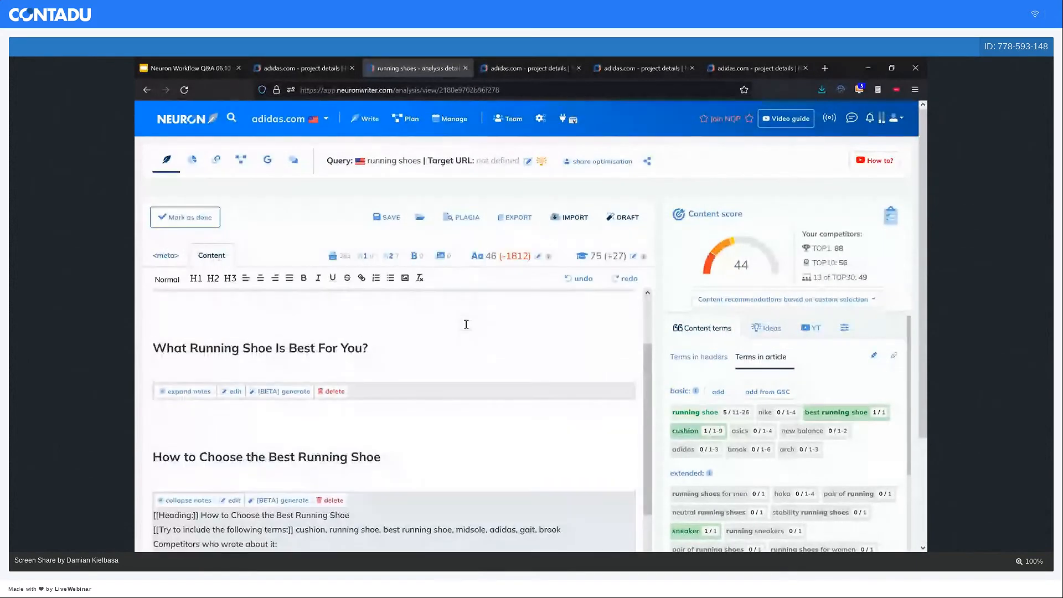
{"action": "scroll", "coordinate": [466, 325], "scroll_direction": "down", "scroll_amount": 1}
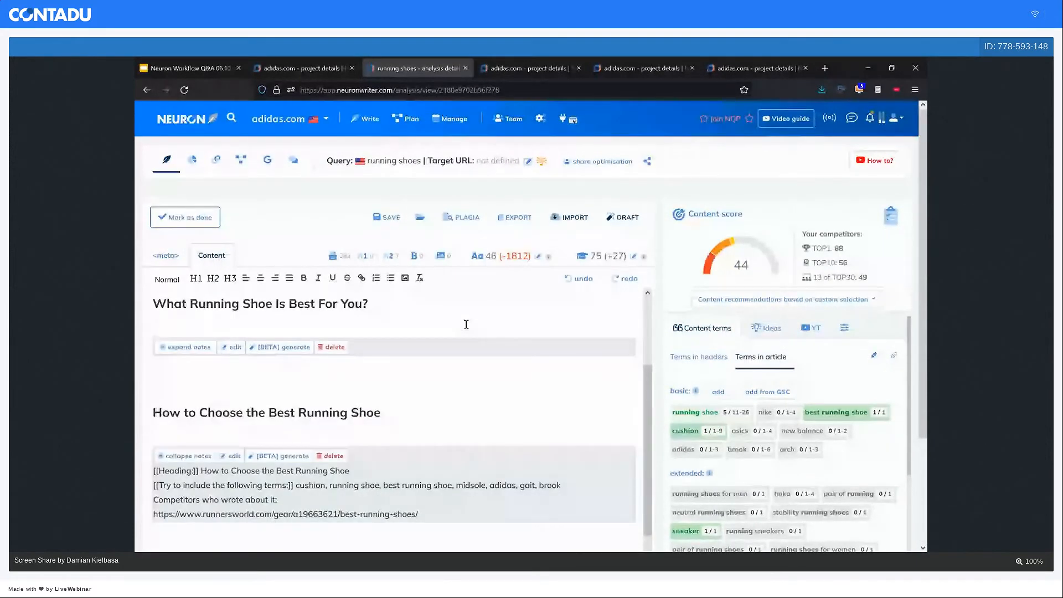
{"action": "left_click", "coordinate": [466, 324]}
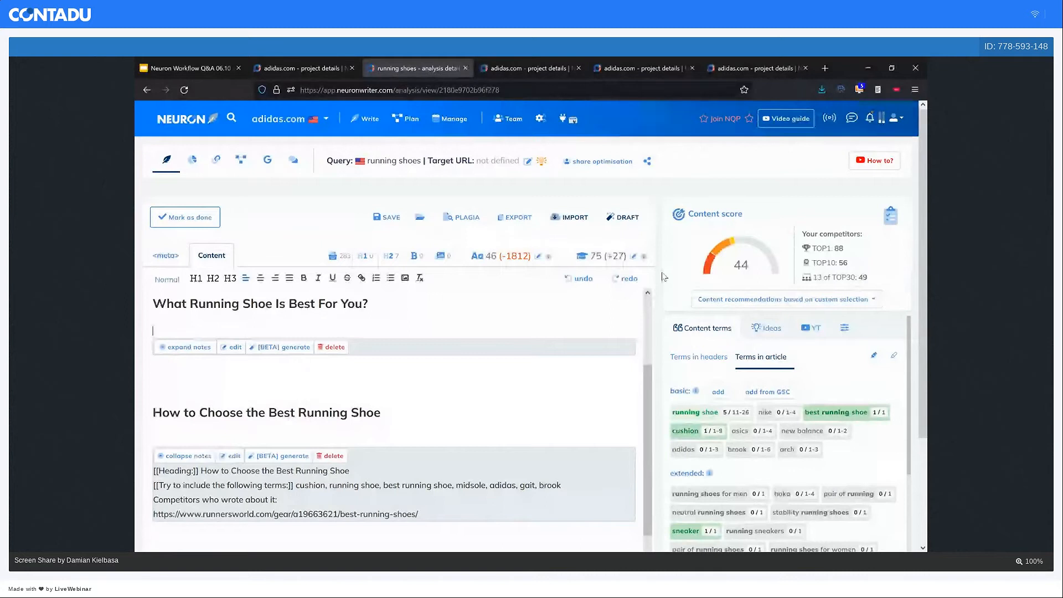
Review the suggested H1 and H2 terms for headers, and return to the terms suggested for the article text.
{"action": "scroll", "coordinate": [657, 257], "scroll_direction": "down", "scroll_amount": 1}
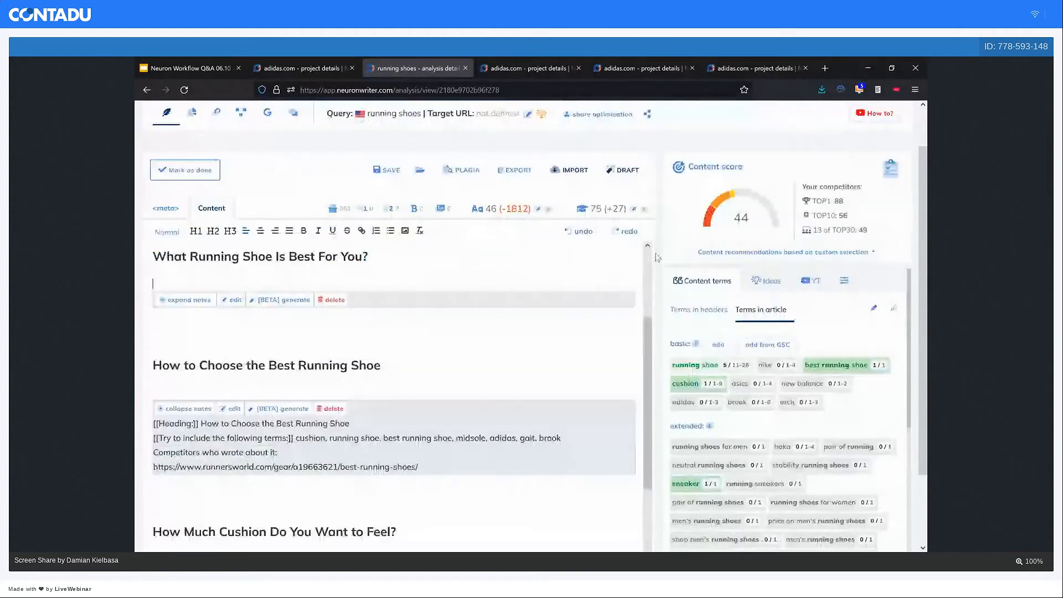
{"action": "scroll", "coordinate": [657, 258], "scroll_direction": "down", "scroll_amount": 1}
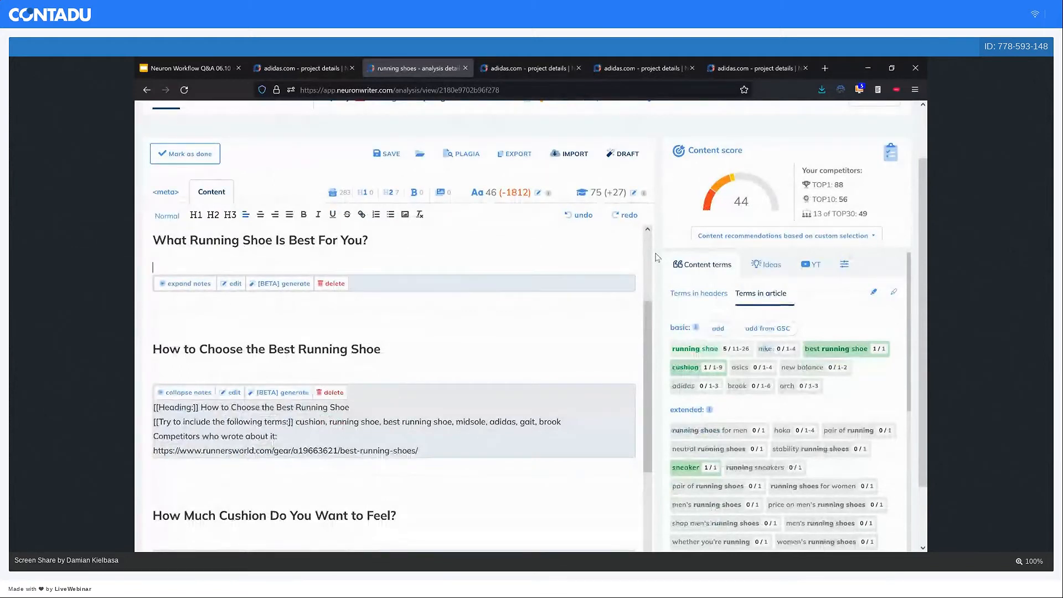
{"action": "scroll", "coordinate": [656, 257], "scroll_direction": "down", "scroll_amount": 1}
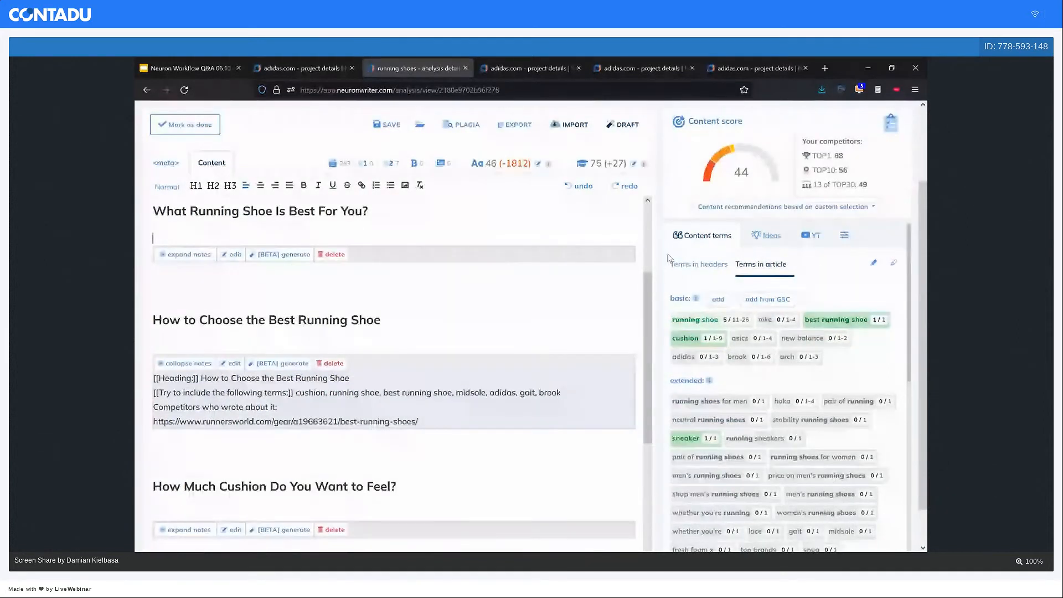
{"action": "left_click", "coordinate": [702, 265]}
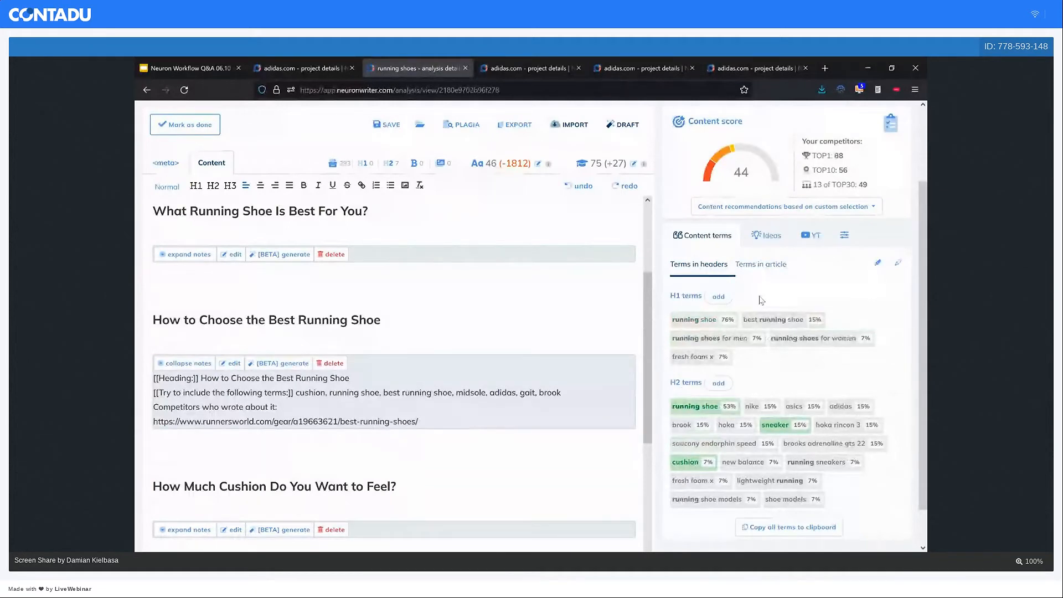
{"action": "left_click", "coordinate": [759, 264]}
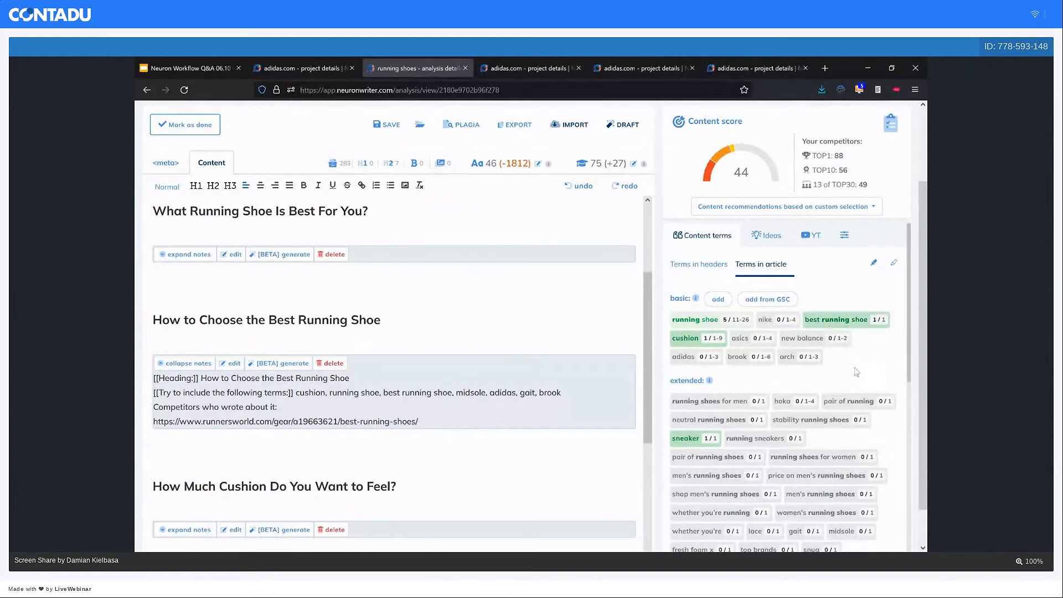
View the competitors' usage examples for the extended term "stability running shoes" and close them.
{"action": "left_click", "coordinate": [819, 421]}
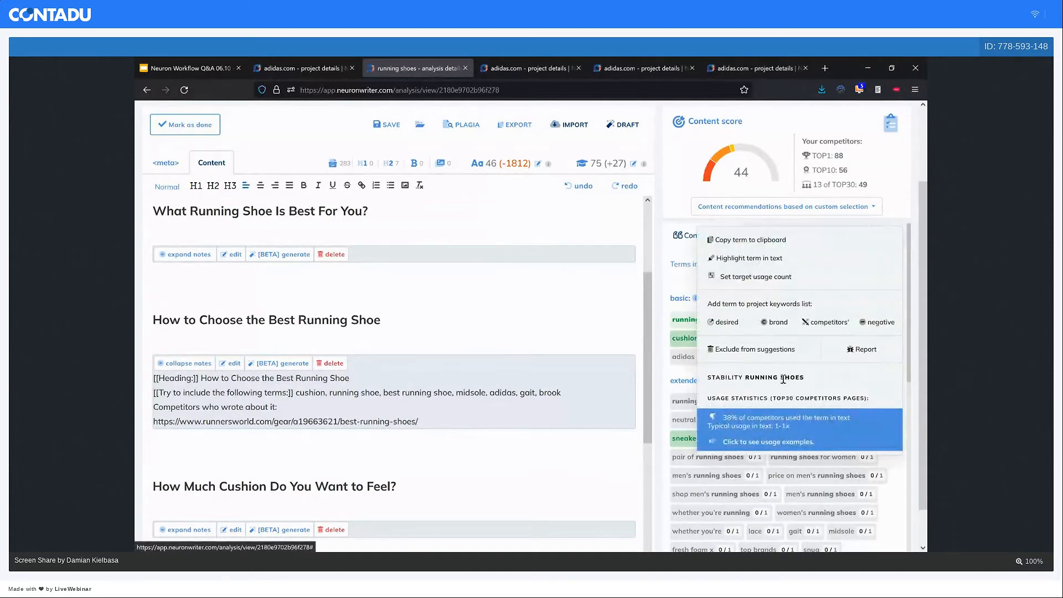
{"action": "left_click", "coordinate": [772, 429]}
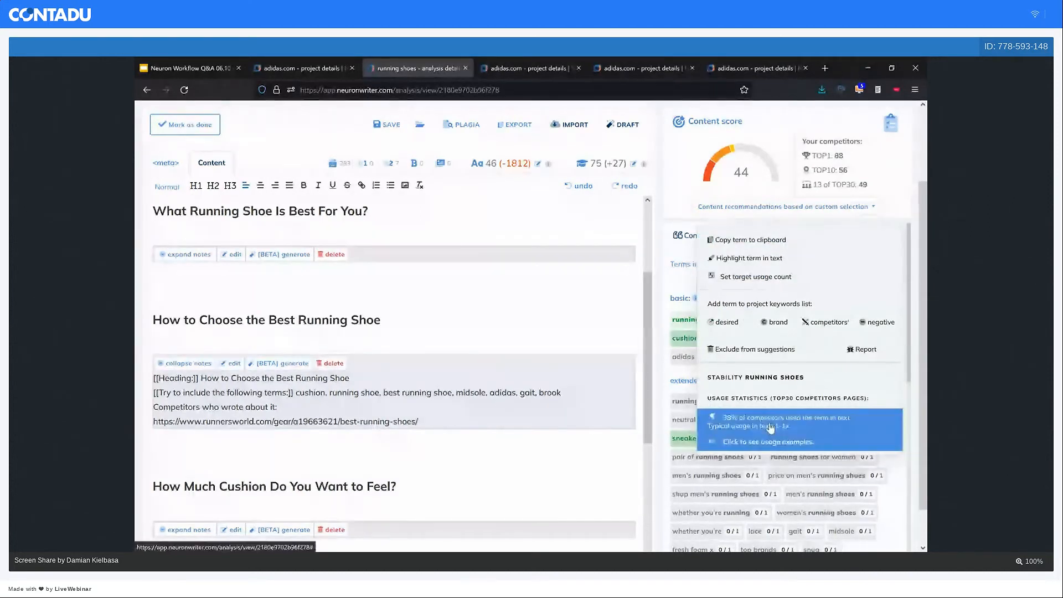
{"action": "left_click", "coordinate": [770, 427]}
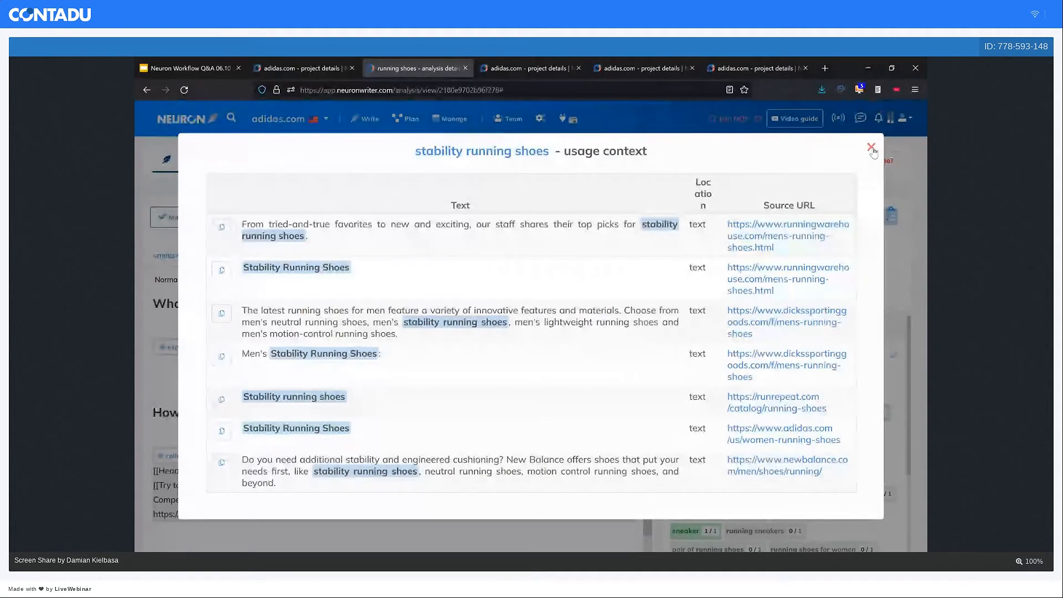
{"action": "left_click", "coordinate": [871, 148]}
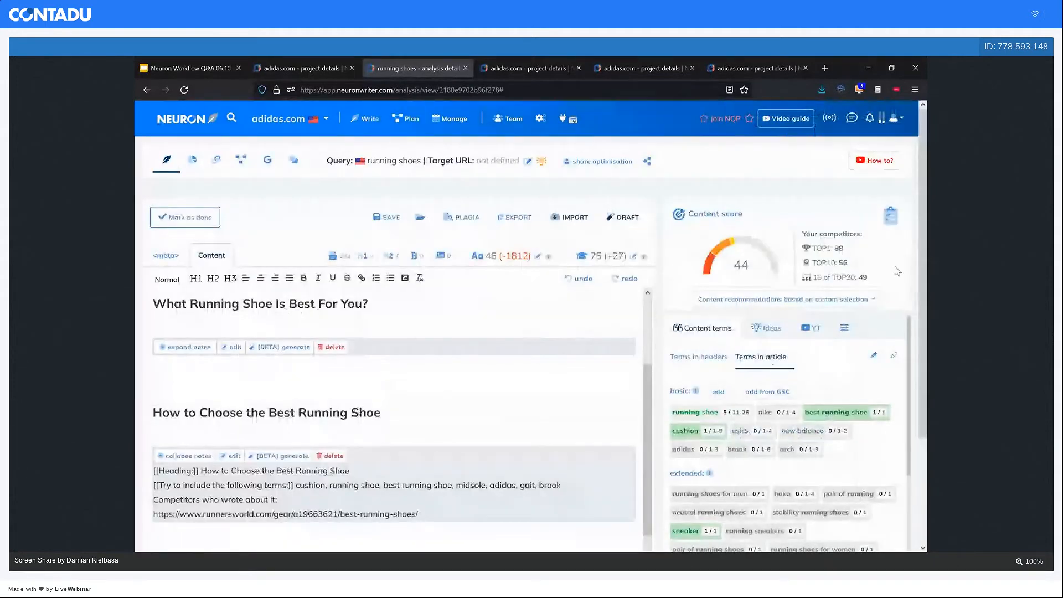
Check the content ideas and retrieve YouTube ideas for the query, returning to the content terms.
{"action": "left_click", "coordinate": [765, 331]}
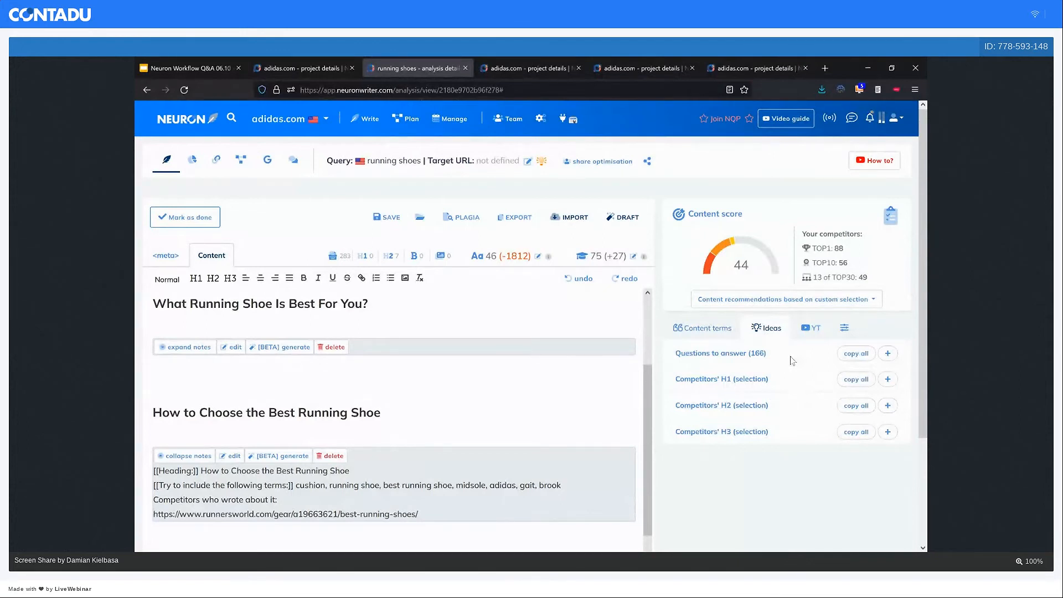
{"action": "left_click", "coordinate": [808, 329]}
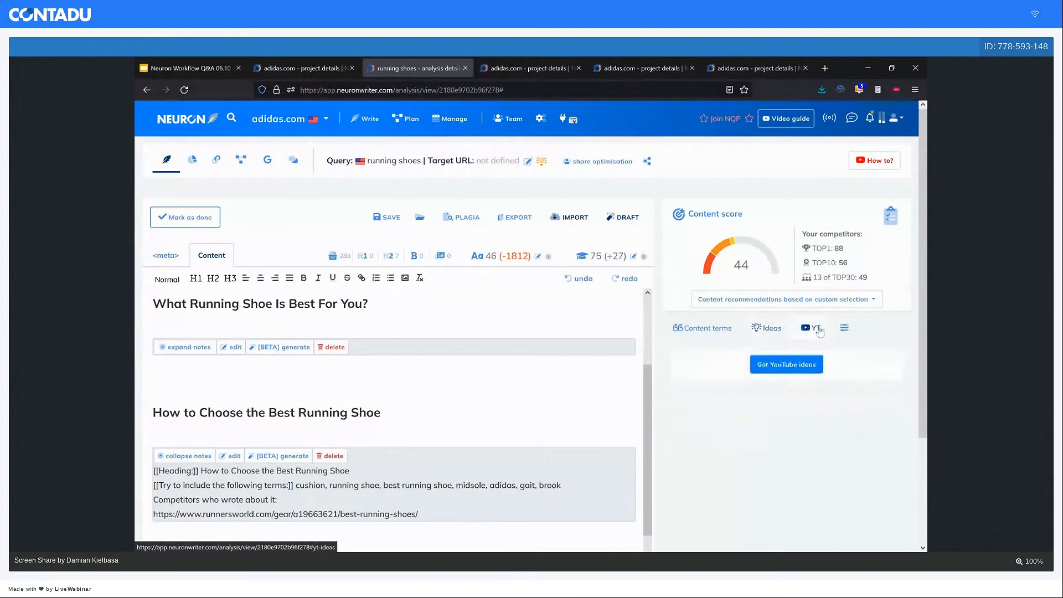
{"action": "left_click", "coordinate": [792, 361]}
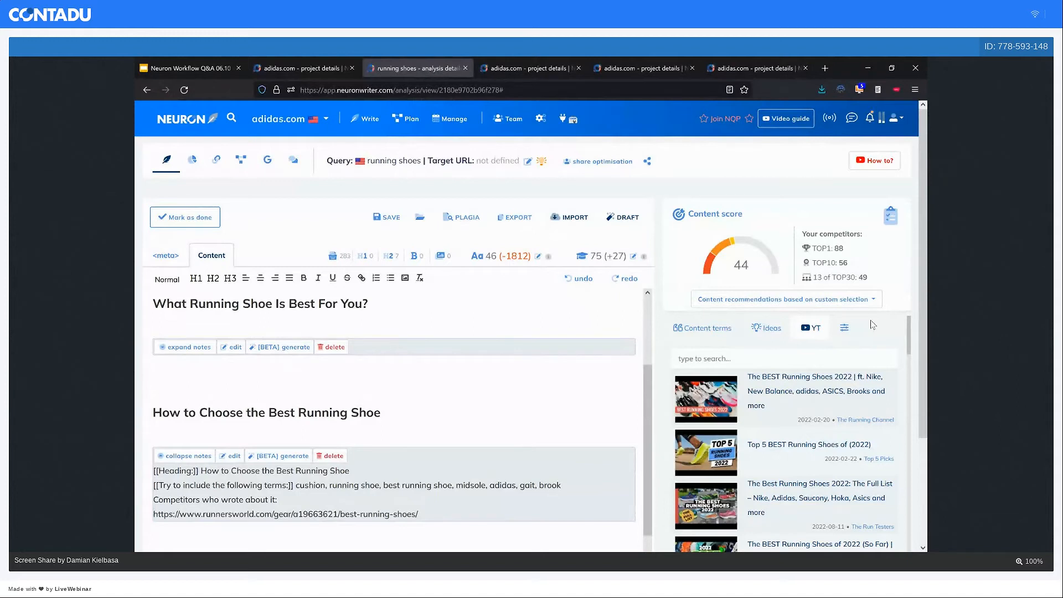
{"action": "left_click", "coordinate": [699, 329]}
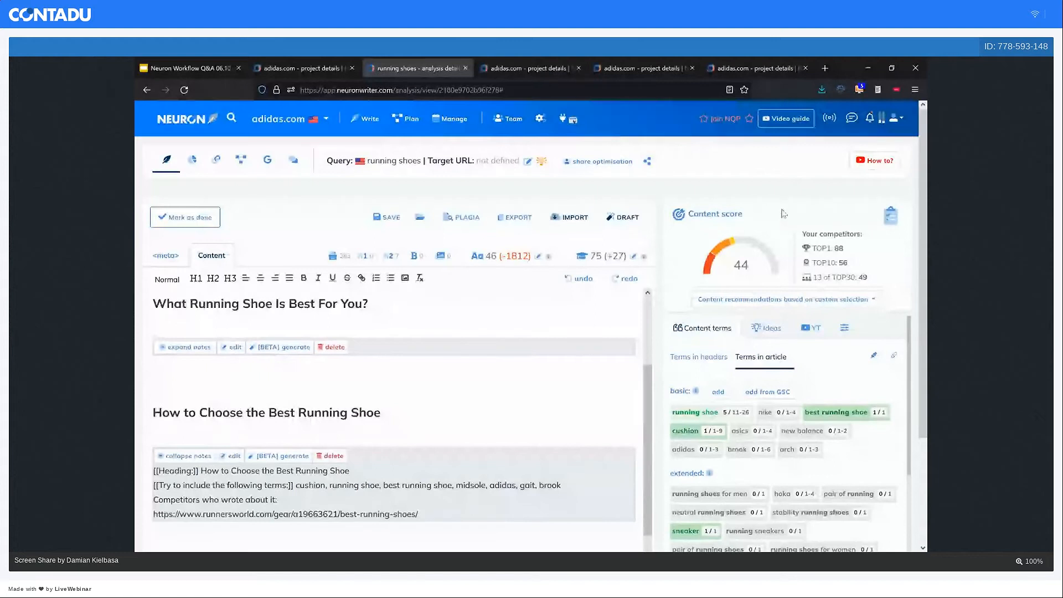
Examine the content score breakdown, including the explanation of the length criterion, and close it.
{"action": "left_click", "coordinate": [891, 217]}
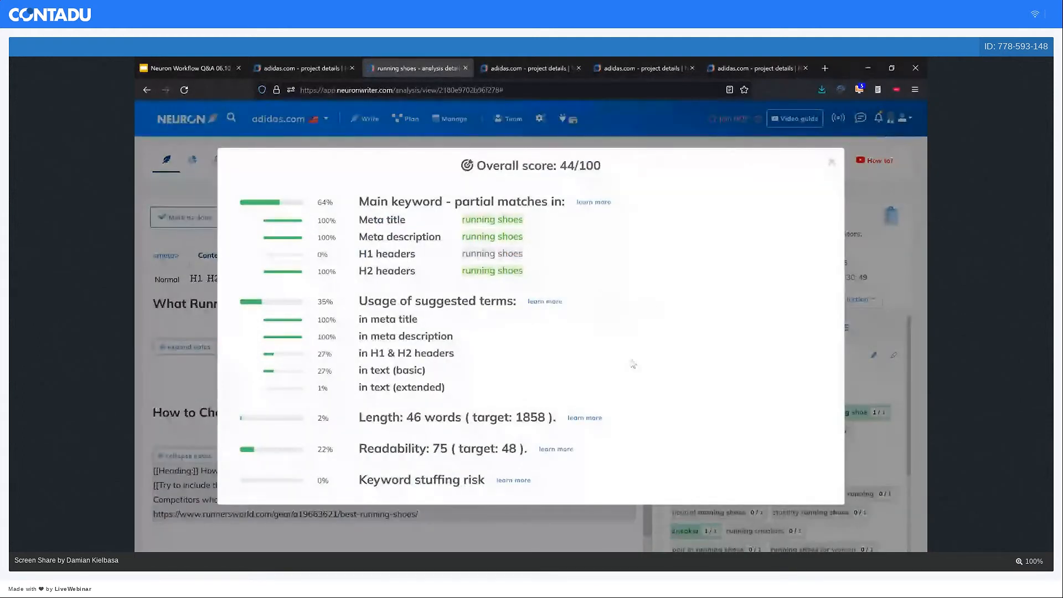
{"action": "left_click", "coordinate": [587, 418]}
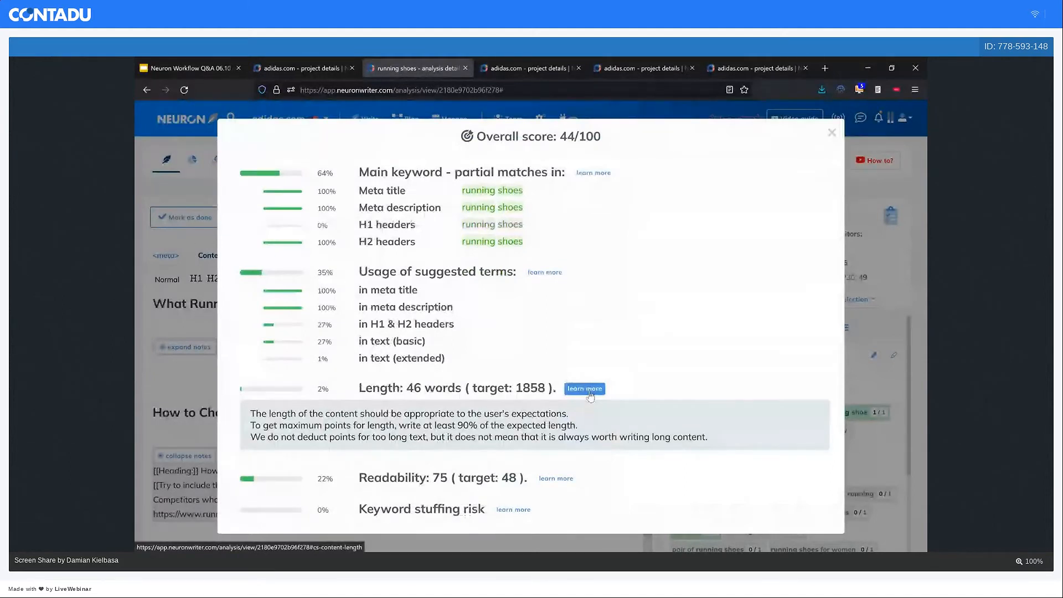
{"action": "left_click", "coordinate": [590, 392]}
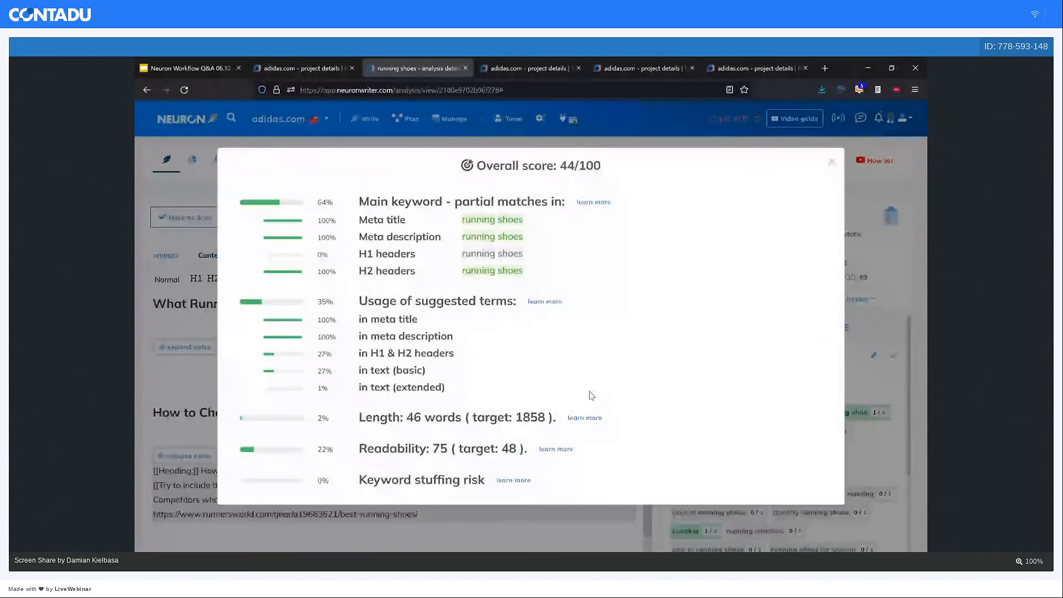
{"action": "left_click", "coordinate": [832, 163]}
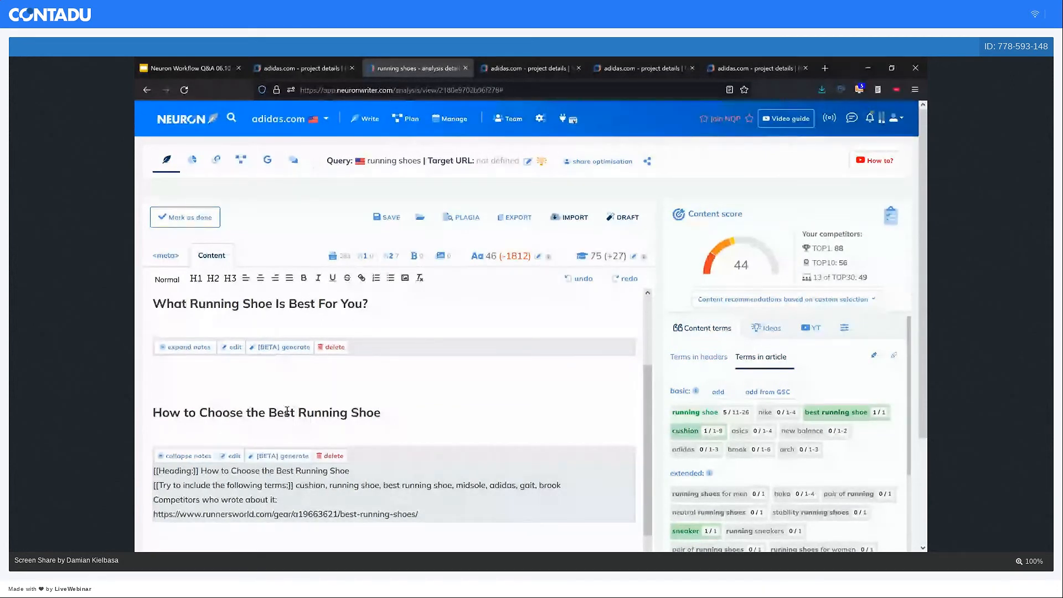
Start an AI paragraph for "How to Choose the Best Running Shoe" and remove "brook" and "adidas" from the terms to include.
{"action": "left_click", "coordinate": [282, 456]}
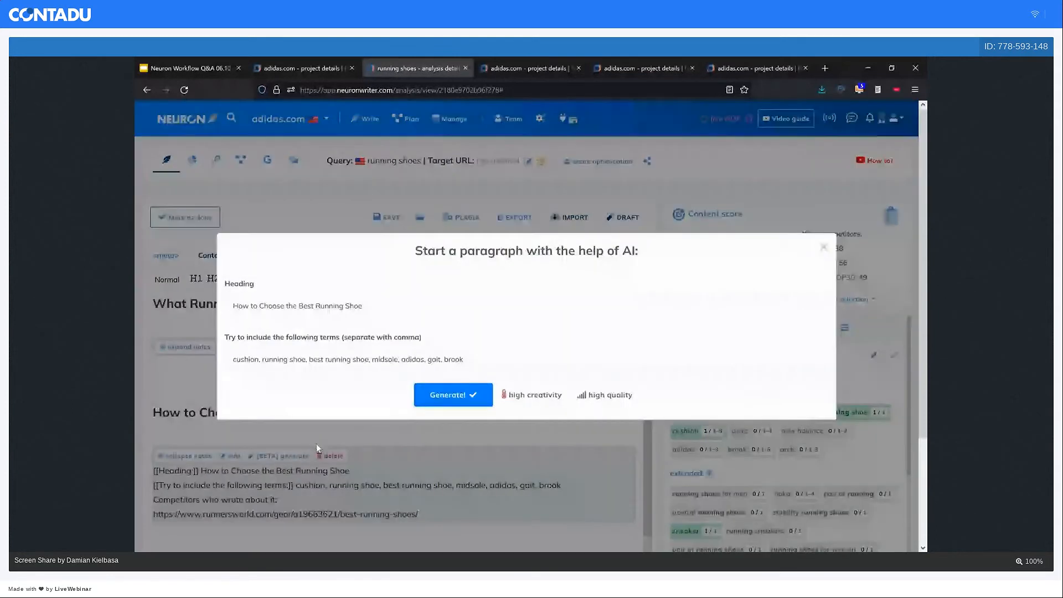
{"action": "left_click", "coordinate": [481, 361]}
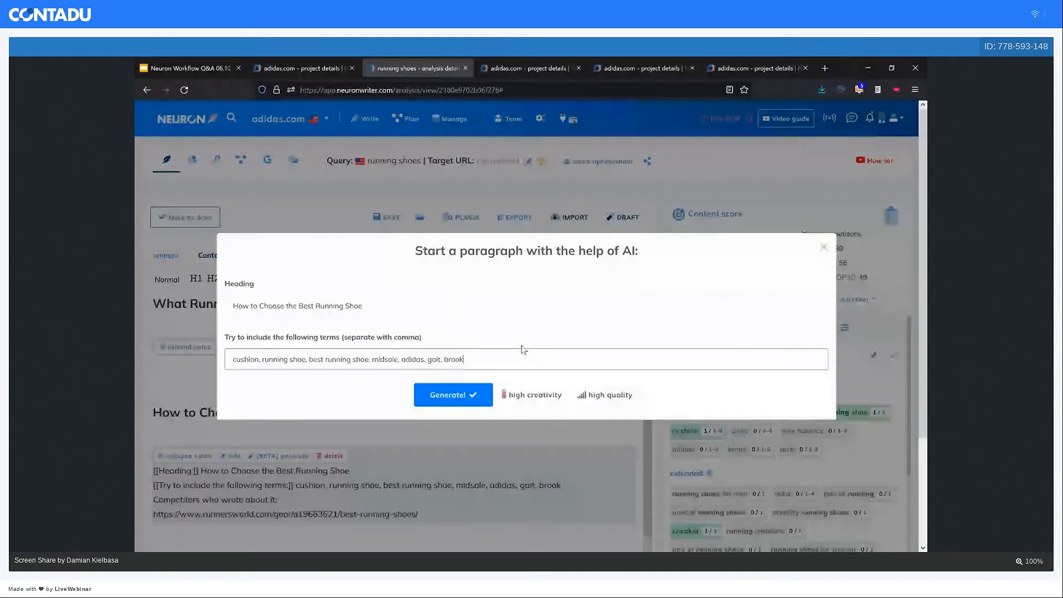
{"action": "key", "text": "ctrl+shift+Left"}
{"action": "key", "text": "BackSpace"}
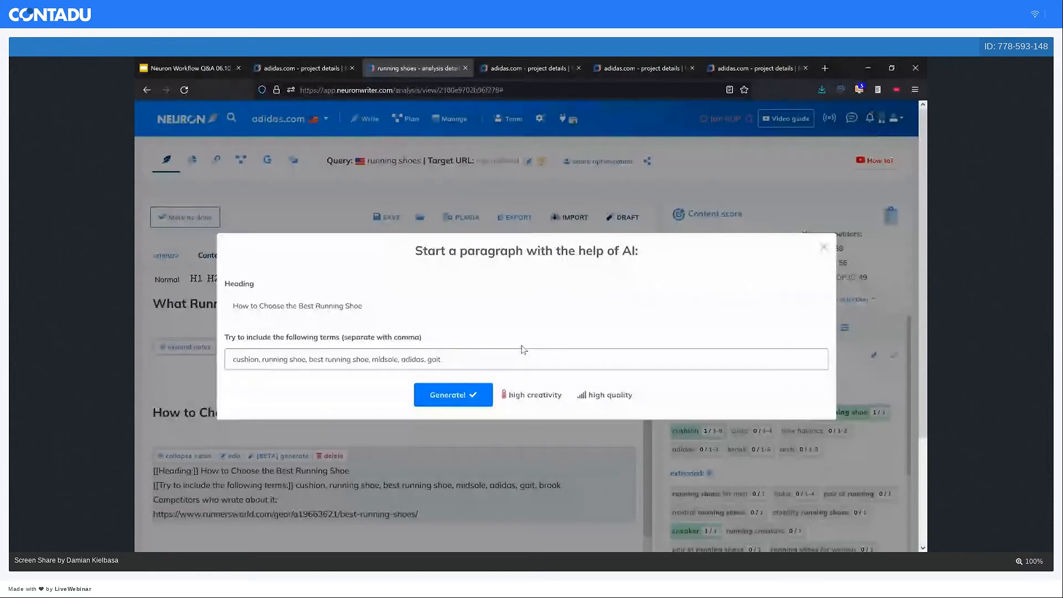
{"action": "key", "text": "ctrl+Left"}
{"action": "key", "text": "ctrl+shift+Left"}
{"action": "key", "text": "BackSpace"}
{"action": "left_click", "coordinate": [456, 359]}
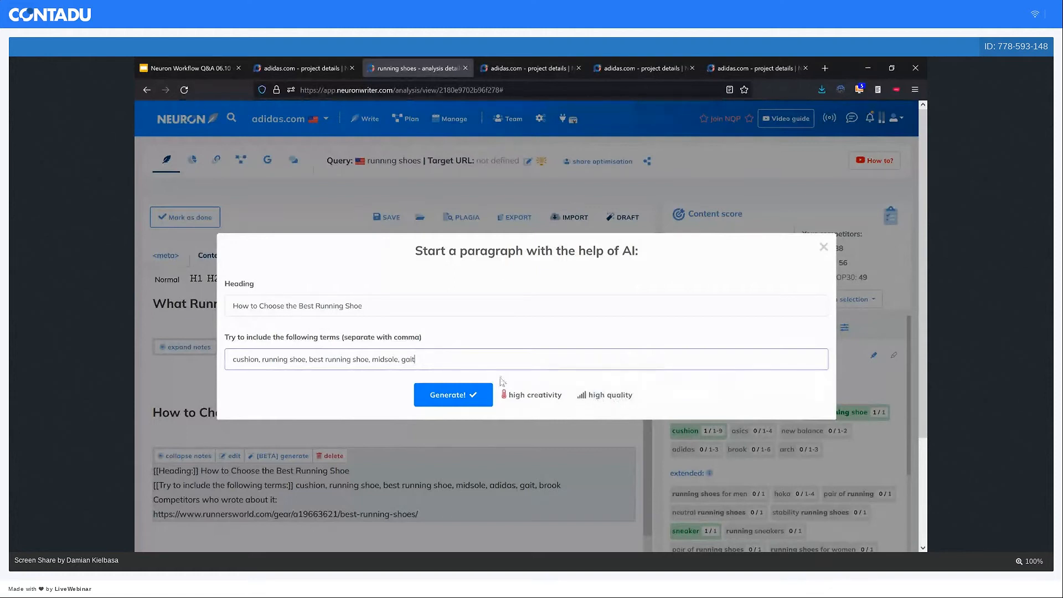
Generate the AI paragraph and insert it under the "How to Choose the Best Running Shoe" heading.
{"action": "left_click", "coordinate": [452, 394]}
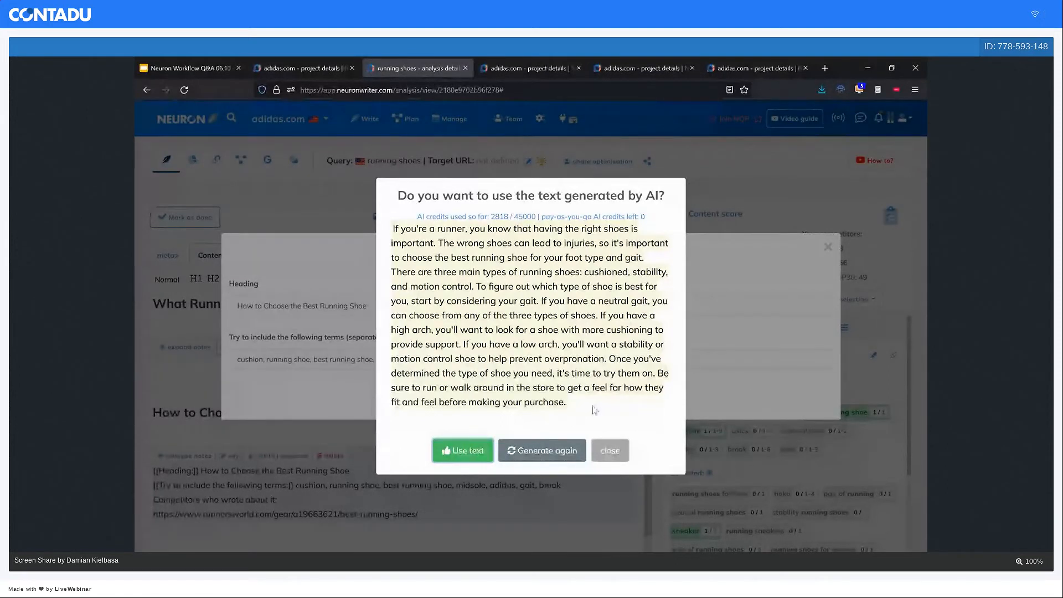
{"action": "left_click", "coordinate": [463, 451]}
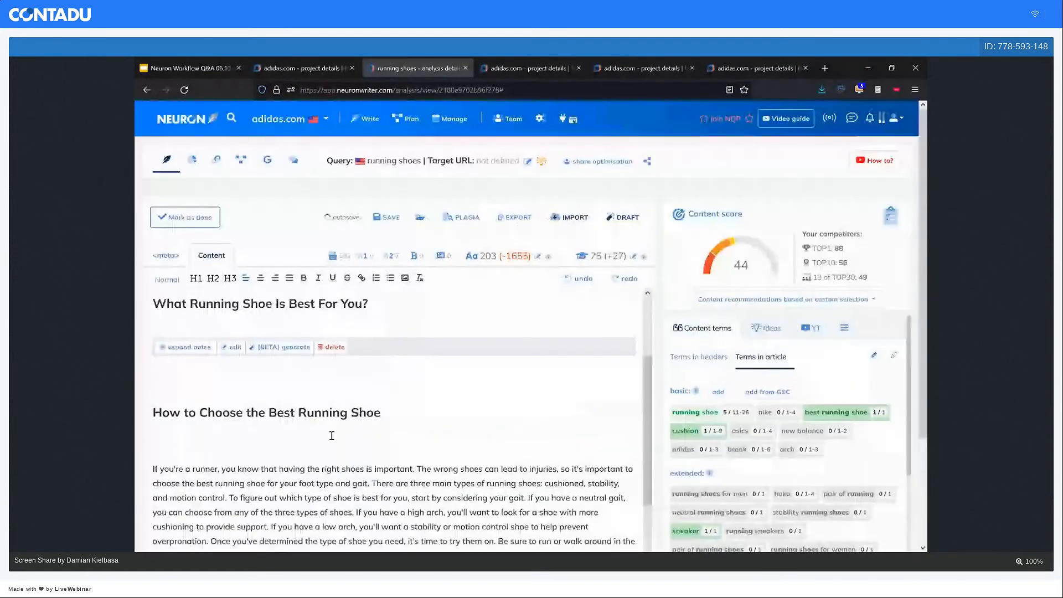
{"action": "scroll", "coordinate": [332, 436], "scroll_direction": "down", "scroll_amount": 3}
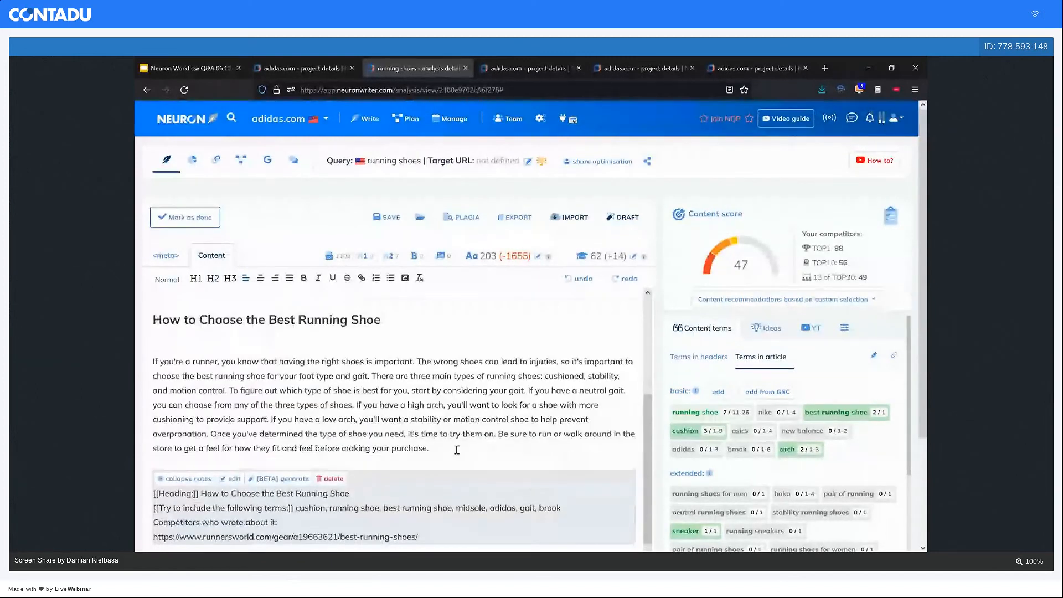
{"action": "scroll", "coordinate": [456, 450], "scroll_direction": "down", "scroll_amount": 1}
{"action": "scroll", "coordinate": [457, 449], "scroll_direction": "down", "scroll_amount": 1}
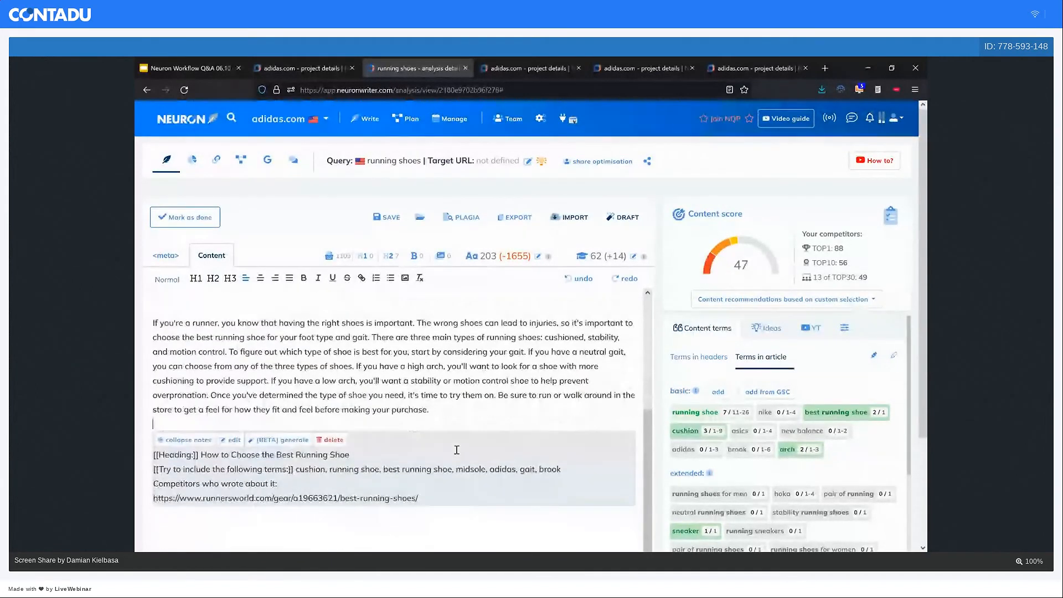
{"action": "scroll", "coordinate": [456, 450], "scroll_direction": "down", "scroll_amount": 3}
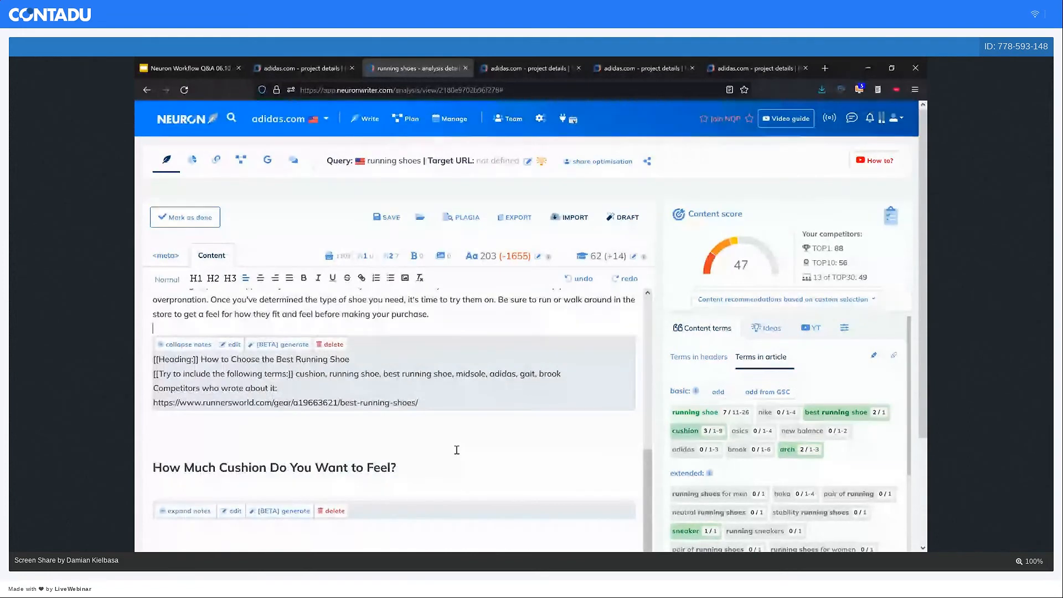
Generate an AI paragraph for "What Running Shoe Is Best For You?" with the suggested terms and insert it under that heading.
{"action": "scroll", "coordinate": [457, 450], "scroll_direction": "up", "scroll_amount": 3}
{"action": "scroll", "coordinate": [456, 449], "scroll_direction": "up", "scroll_amount": 3}
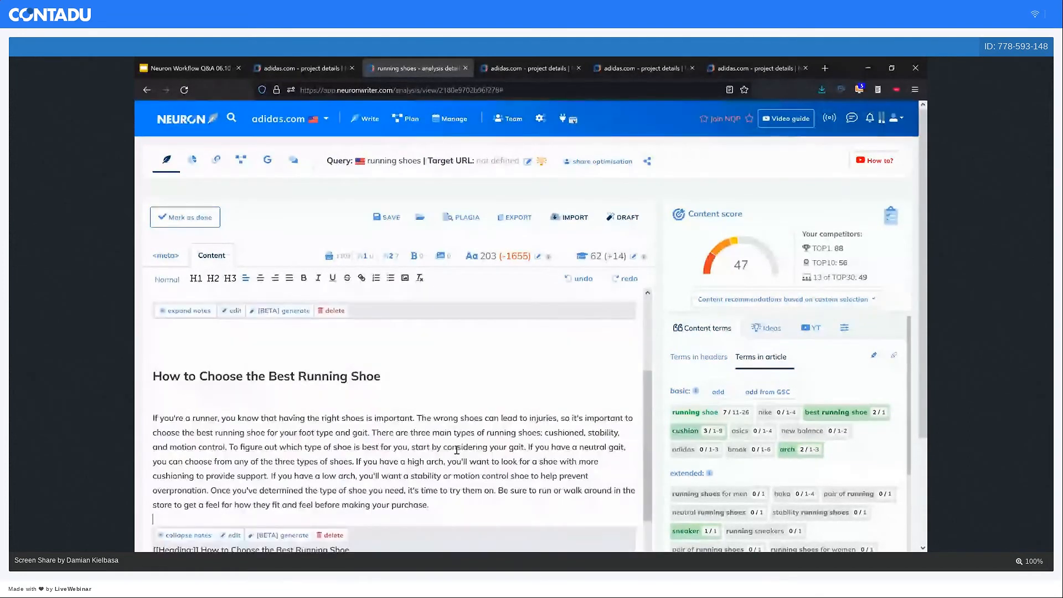
{"action": "scroll", "coordinate": [456, 449], "scroll_direction": "up", "scroll_amount": 2}
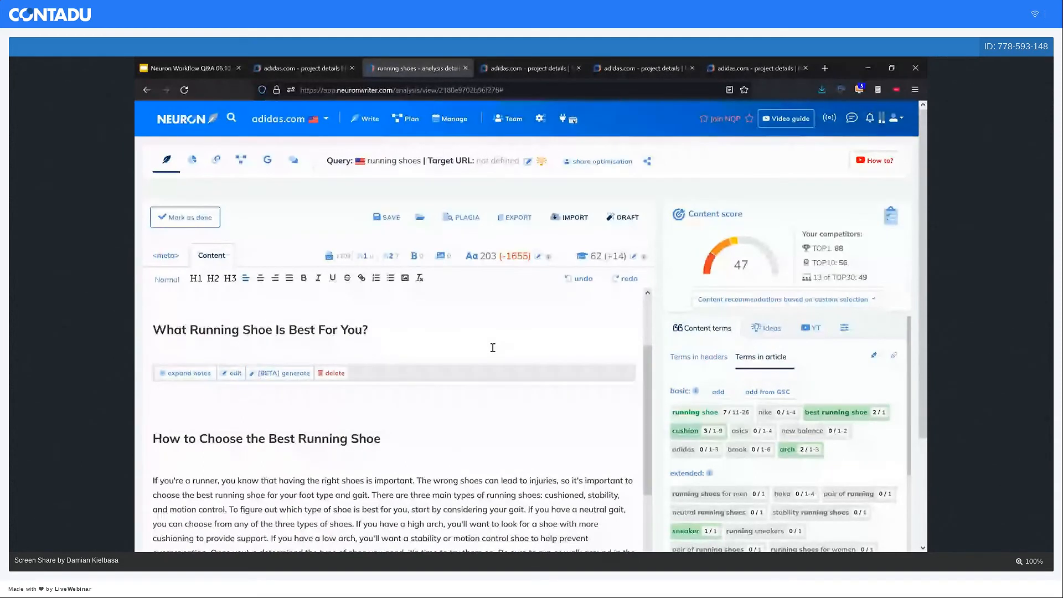
{"action": "left_click", "coordinate": [271, 374]}
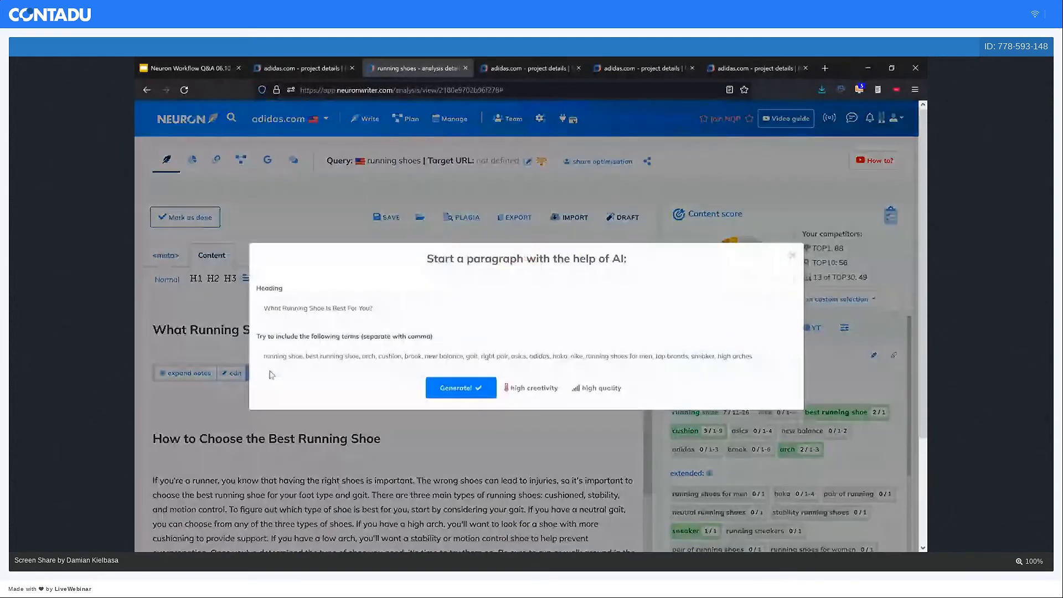
{"action": "left_click", "coordinate": [459, 397]}
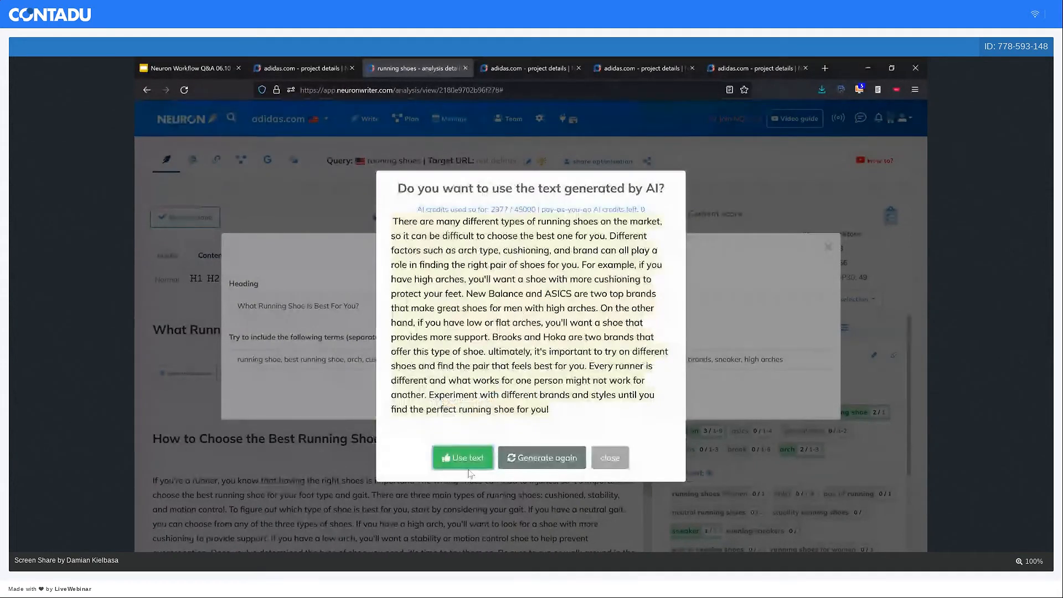
{"action": "left_click", "coordinate": [468, 464]}
Generate an AI paragraph for "How Much Cushion Do You Want to Feel?" with the suggested terms and insert it under that heading.
{"action": "scroll", "coordinate": [519, 424], "scroll_direction": "down", "scroll_amount": 5}
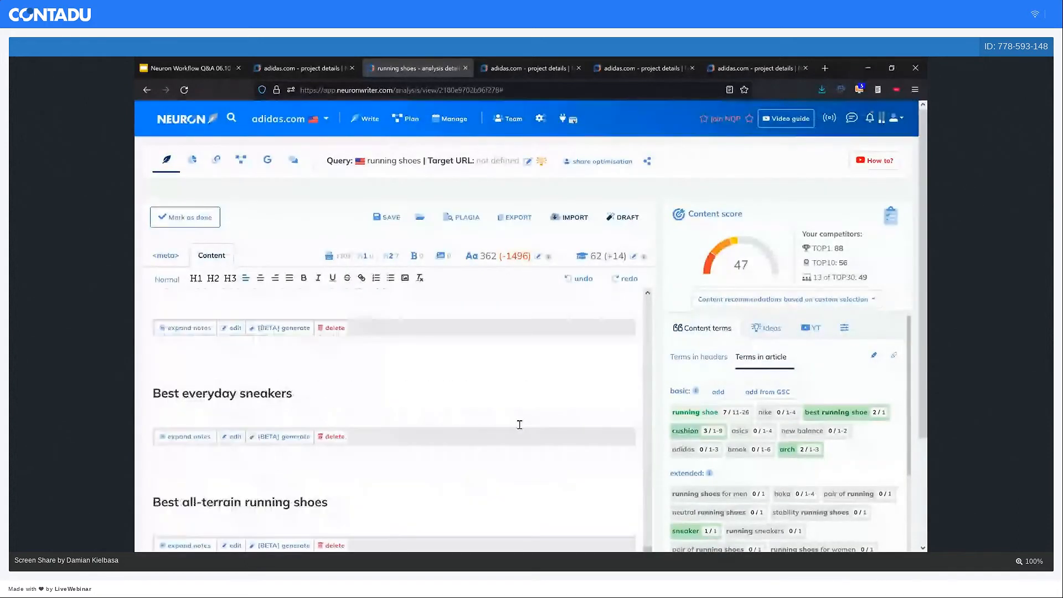
{"action": "scroll", "coordinate": [336, 374], "scroll_direction": "up", "scroll_amount": 2}
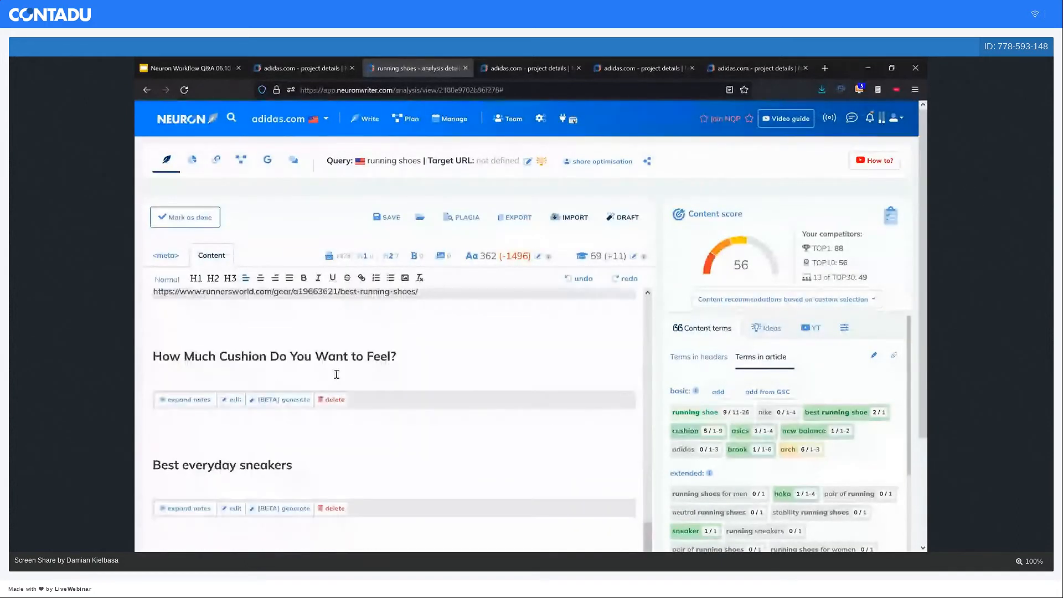
{"action": "left_click", "coordinate": [284, 400]}
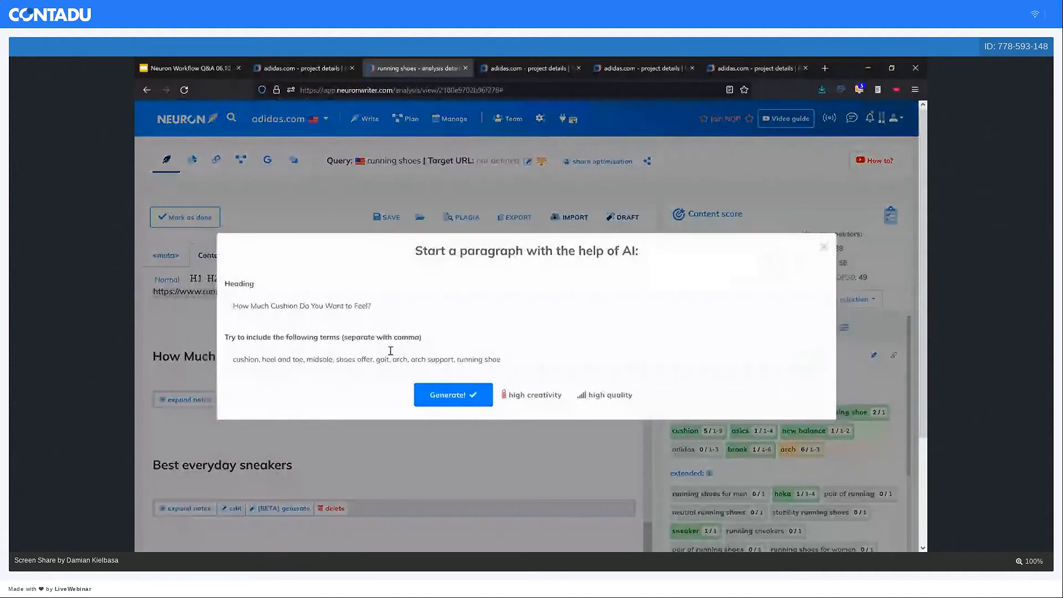
{"action": "left_click", "coordinate": [456, 394]}
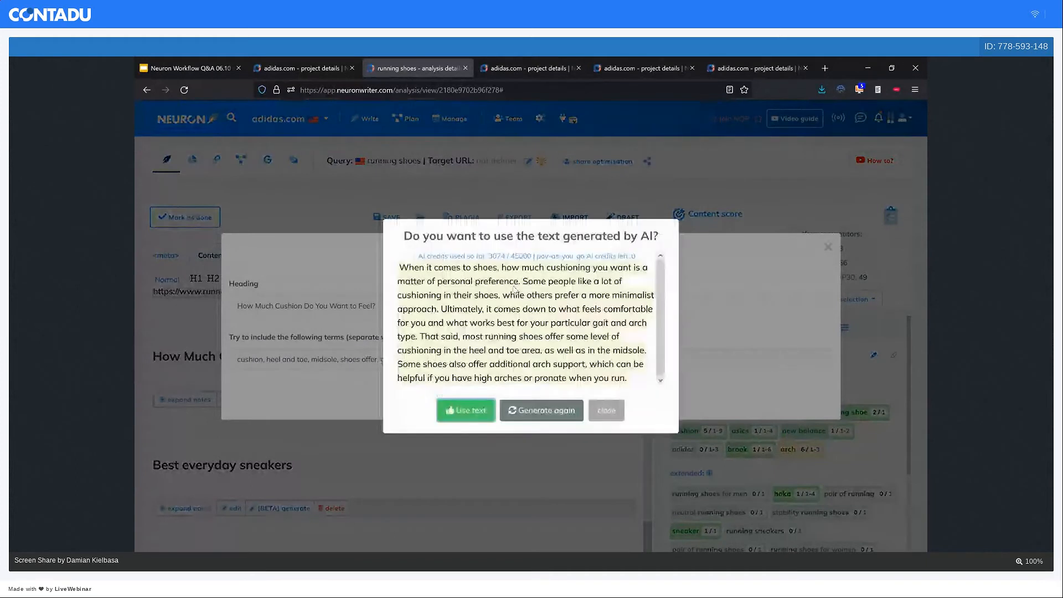
{"action": "left_click", "coordinate": [462, 415]}
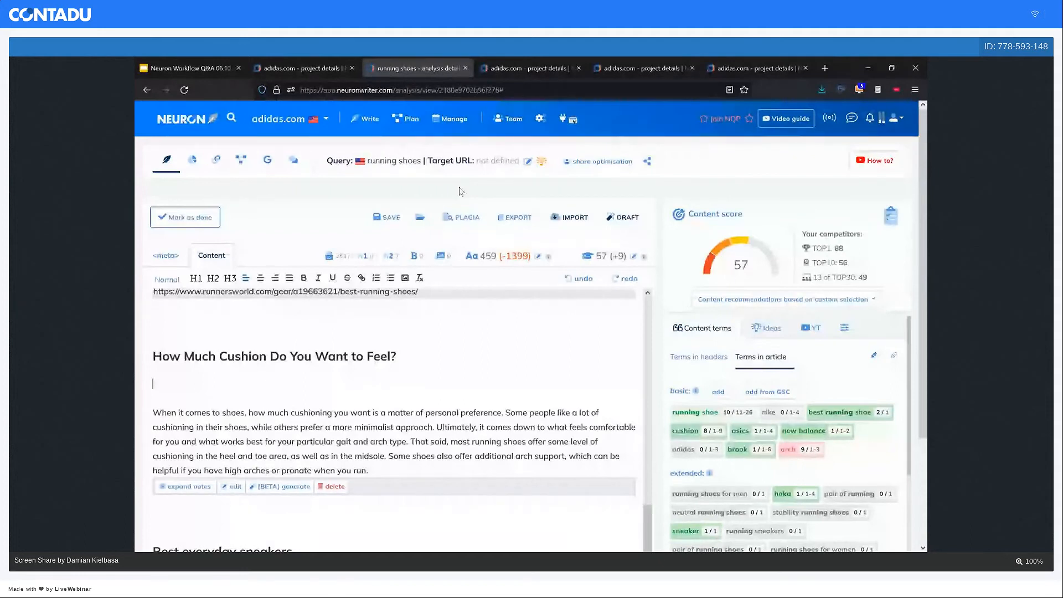
Run a plagiarism check on the article and save the content with the check's result, without starting a second check.
{"action": "left_click", "coordinate": [463, 219]}
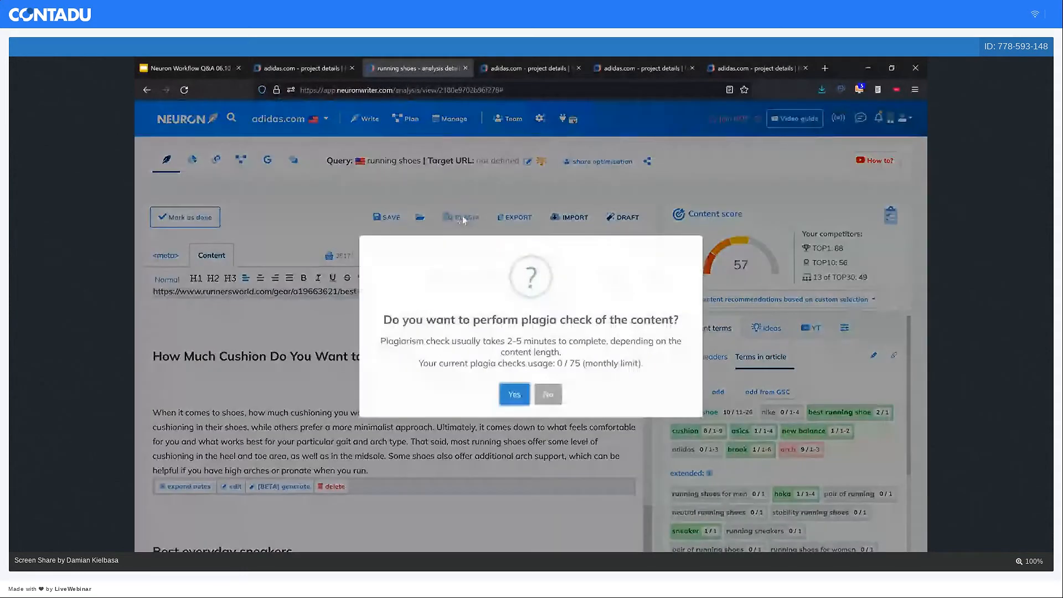
{"action": "left_click", "coordinate": [513, 398]}
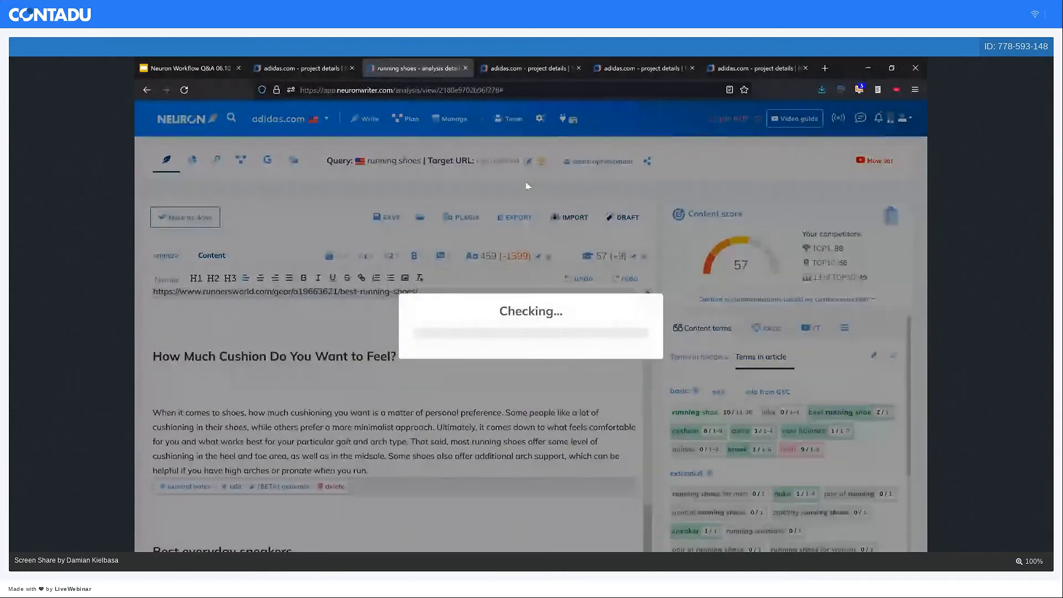
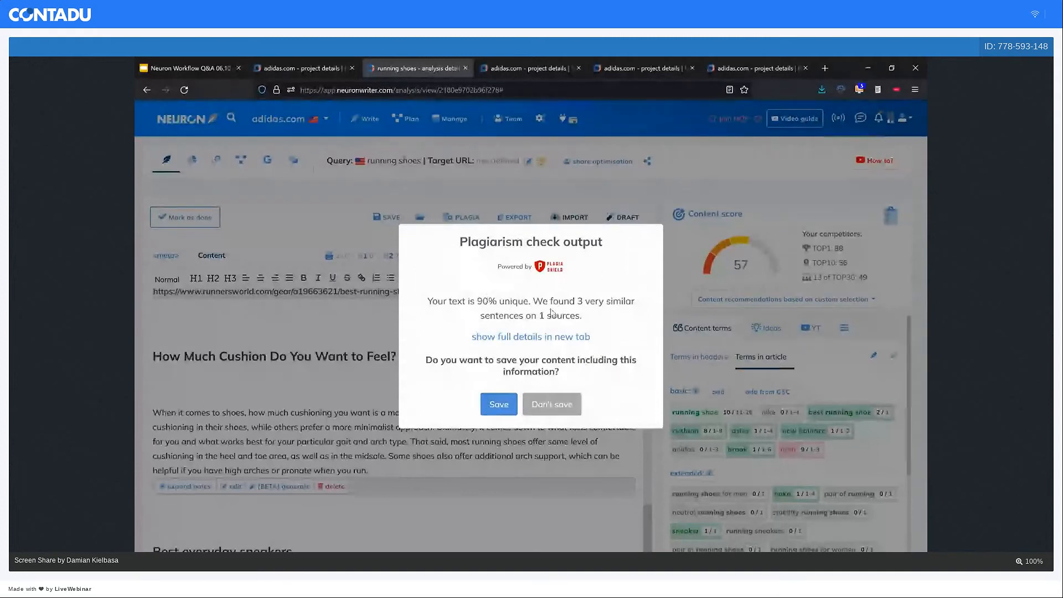
{"action": "left_click", "coordinate": [499, 406]}
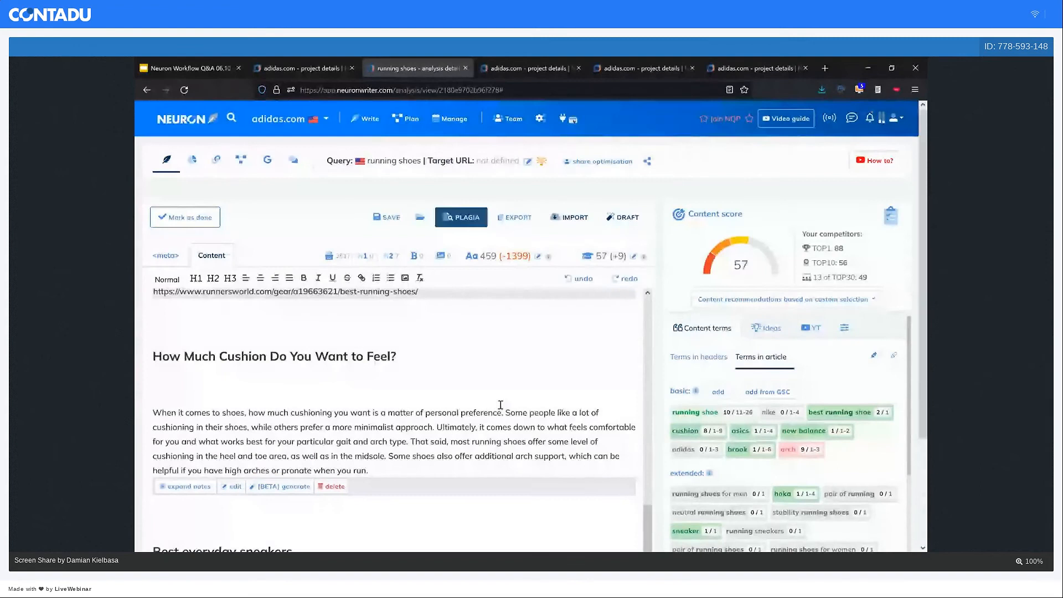
{"action": "left_click", "coordinate": [460, 219]}
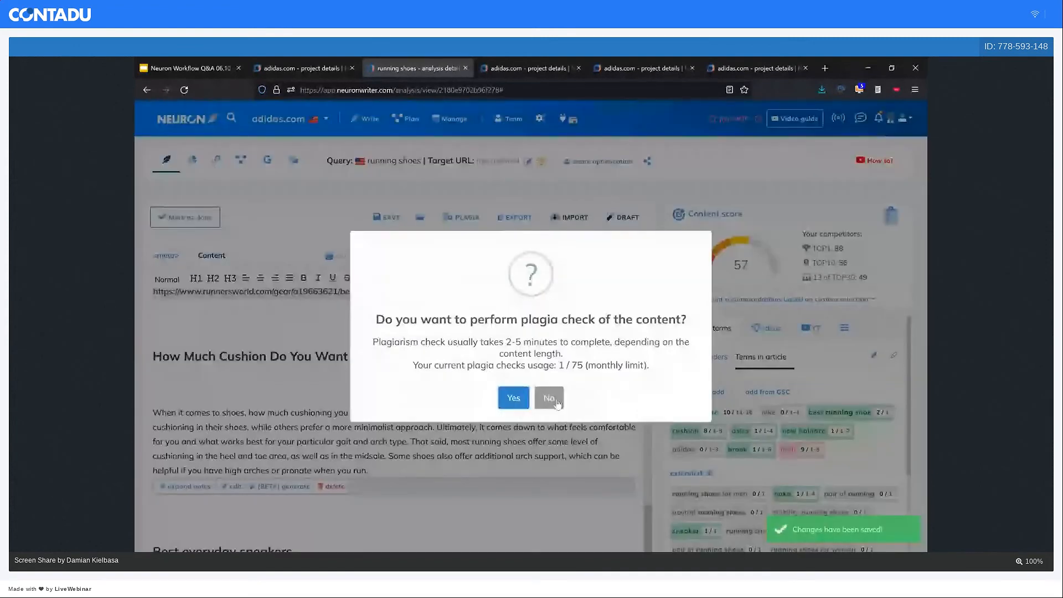
{"action": "left_click", "coordinate": [556, 398]}
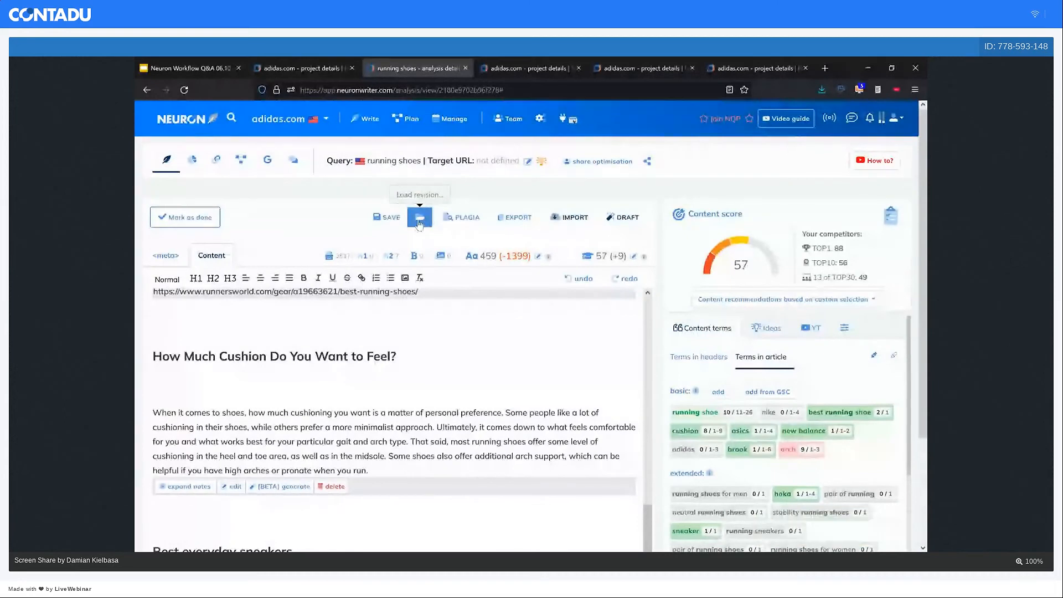
Open the plagiarism check details from the latest saved content revision and examine the highlighted duplicated sentences.
{"action": "left_click", "coordinate": [419, 223]}
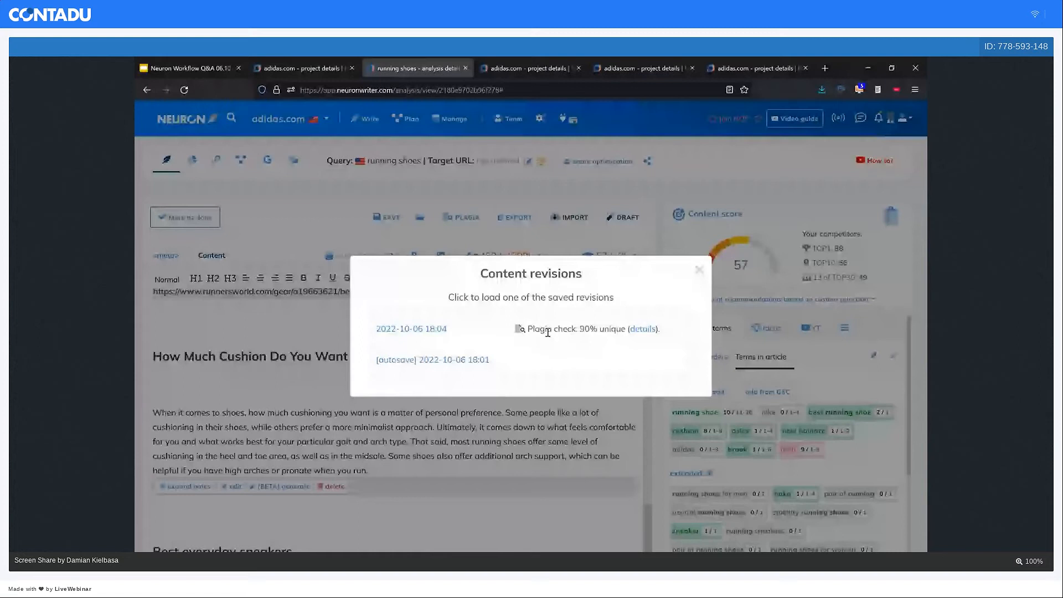
{"action": "left_click", "coordinate": [646, 331]}
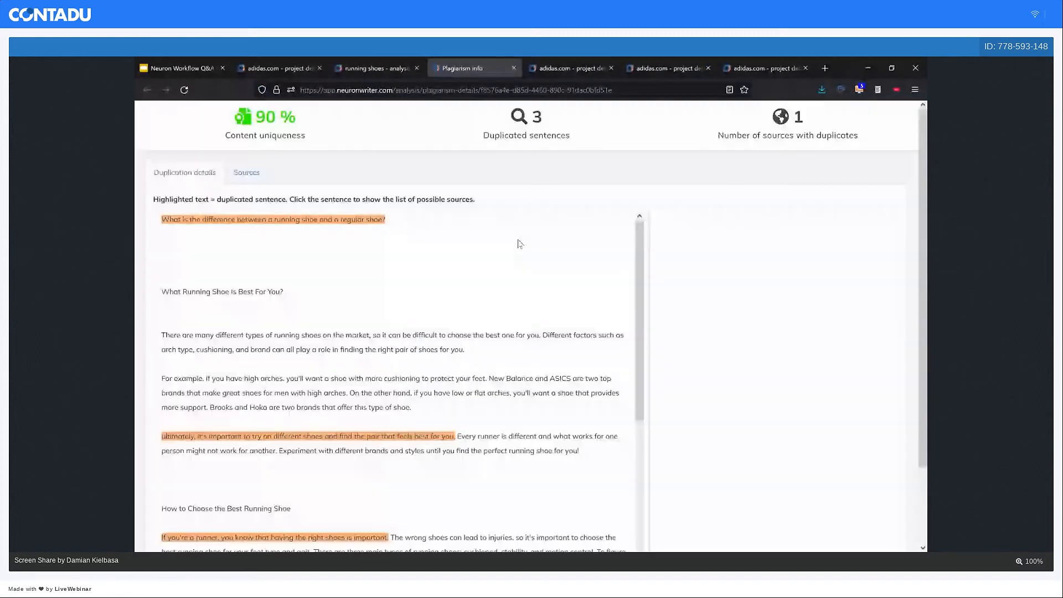
{"action": "scroll", "coordinate": [435, 352], "scroll_direction": "down", "scroll_amount": 6}
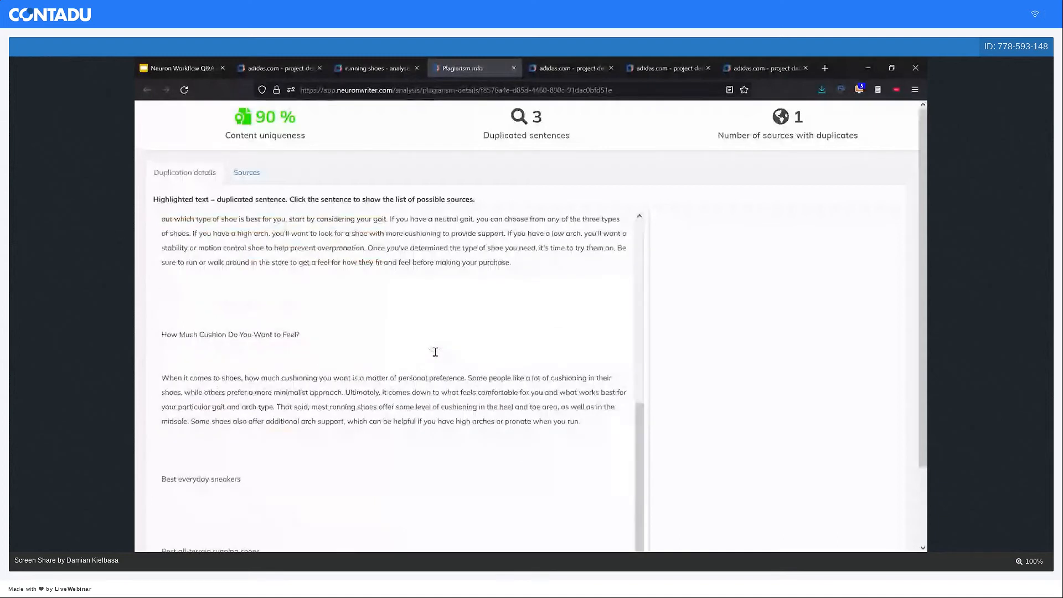
{"action": "scroll", "coordinate": [435, 352], "scroll_direction": "up", "scroll_amount": 10}
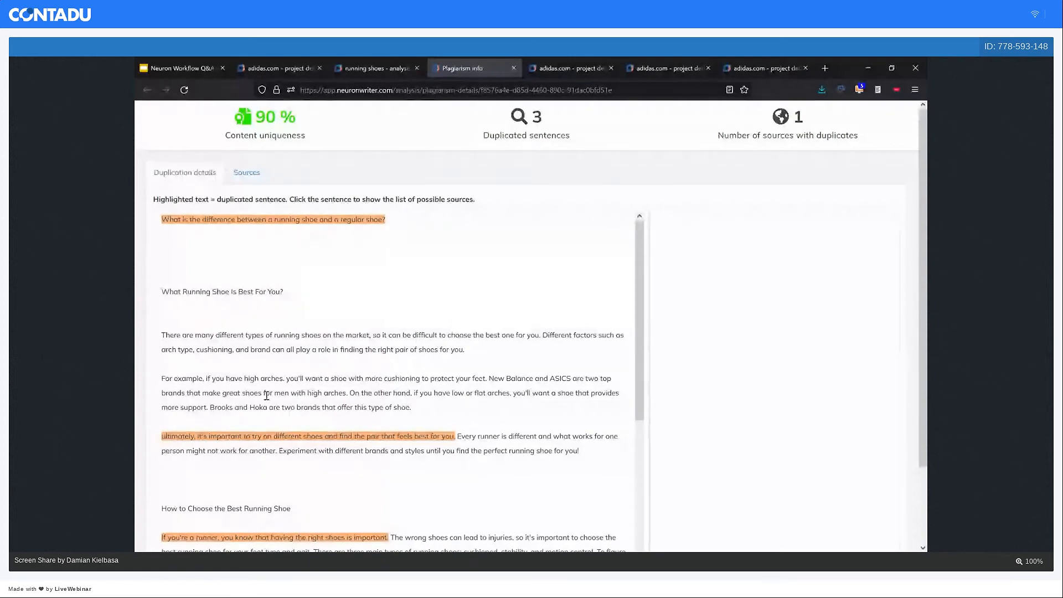
{"action": "scroll", "coordinate": [269, 399], "scroll_direction": "down", "scroll_amount": 1}
{"action": "scroll", "coordinate": [269, 399], "scroll_direction": "down", "scroll_amount": 1}
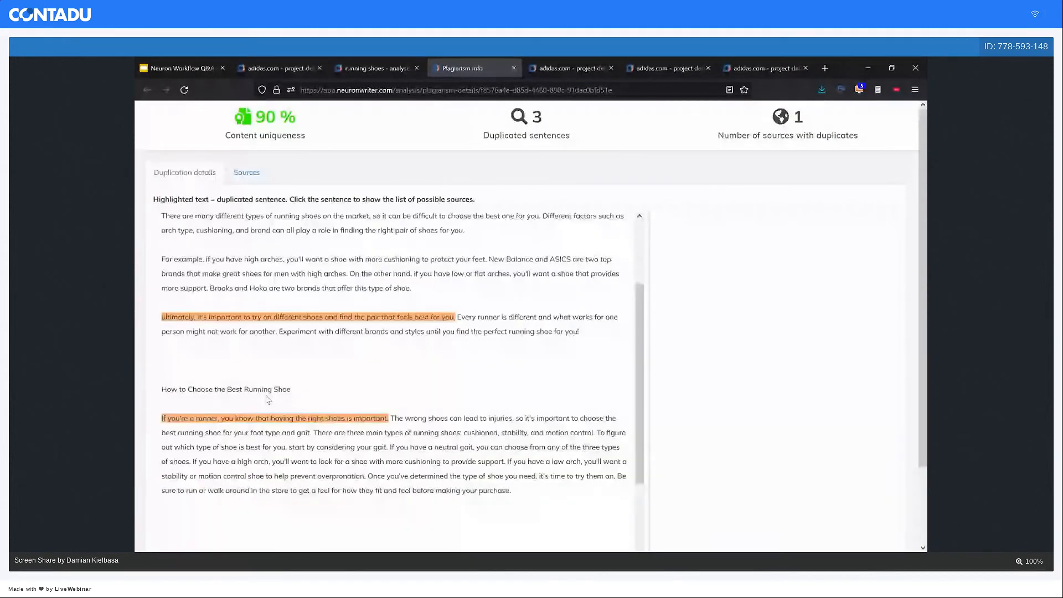
{"action": "scroll", "coordinate": [269, 400], "scroll_direction": "up", "scroll_amount": 1}
{"action": "scroll", "coordinate": [268, 400], "scroll_direction": "up", "scroll_amount": 2}
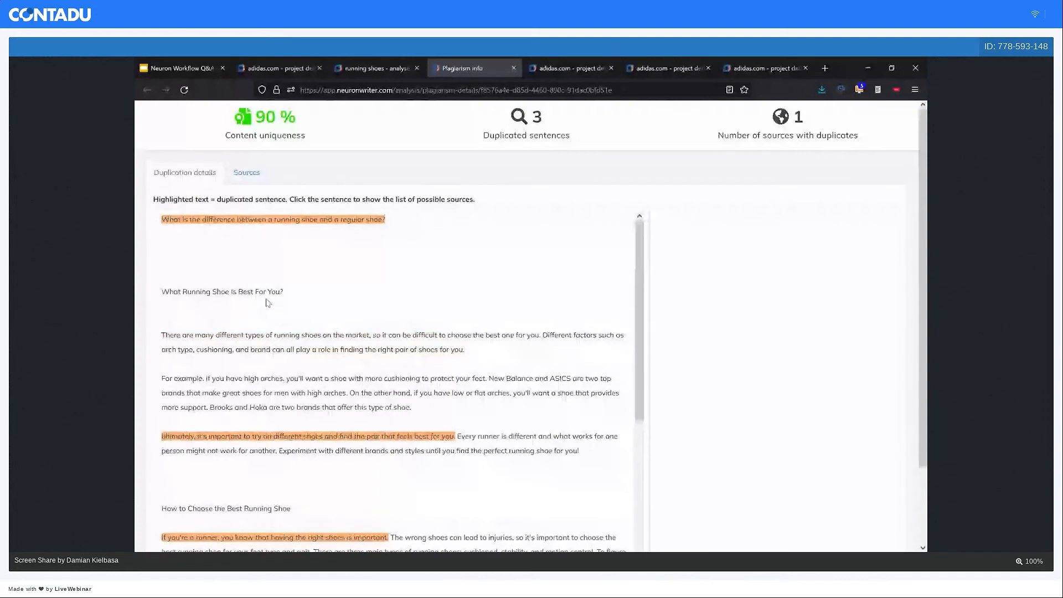
{"action": "scroll", "coordinate": [267, 303], "scroll_direction": "down", "scroll_amount": 3}
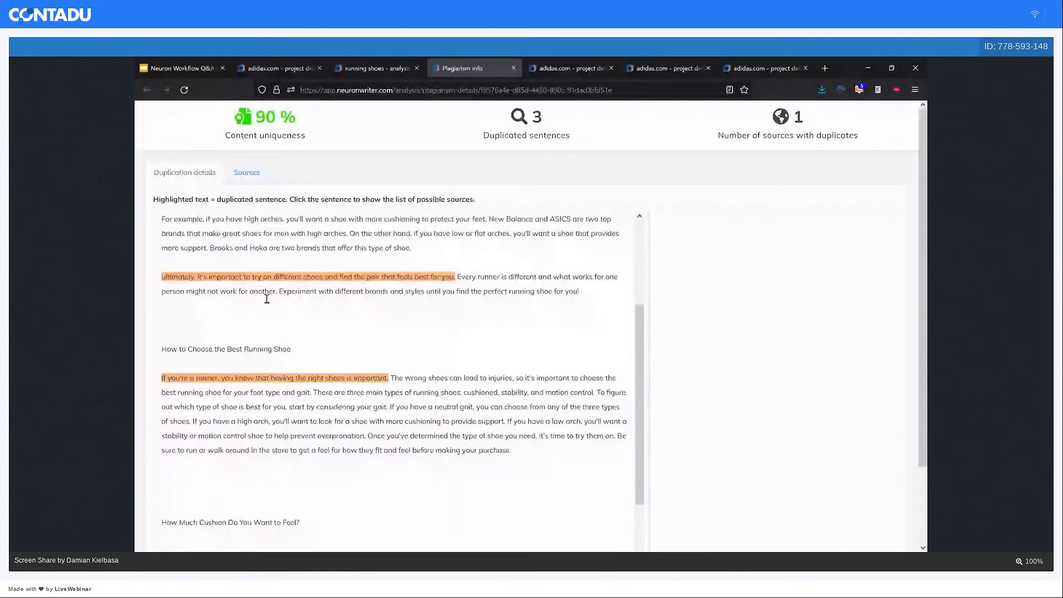
{"action": "scroll", "coordinate": [267, 299], "scroll_direction": "down", "scroll_amount": 3}
{"action": "scroll", "coordinate": [268, 303], "scroll_direction": "up", "scroll_amount": 6}
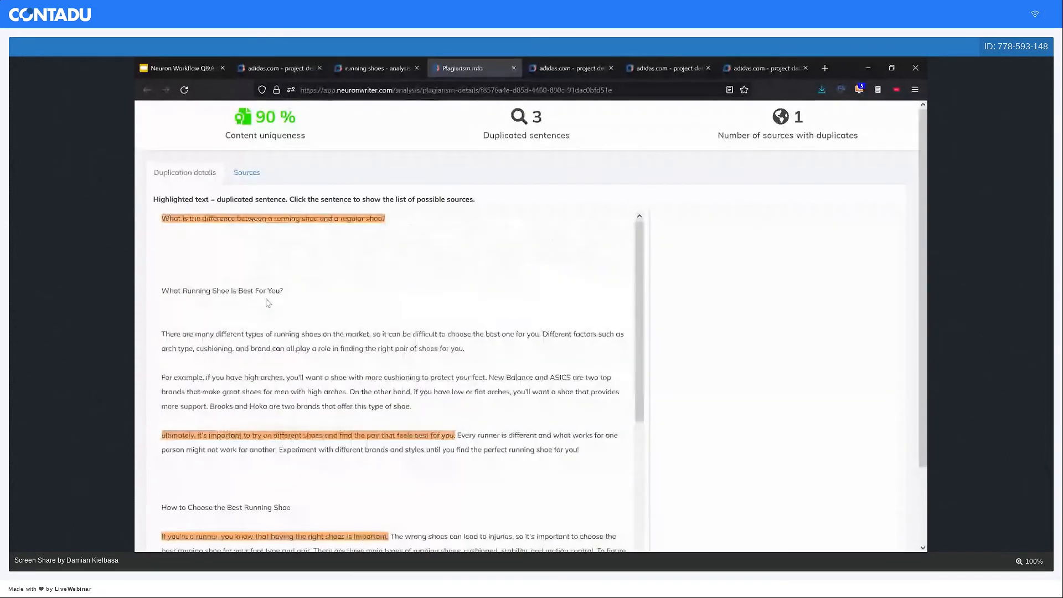
Check the plagiarism report's list of sources, then return to the running shoes analysis and close the content revisions.
{"action": "left_click", "coordinate": [247, 173]}
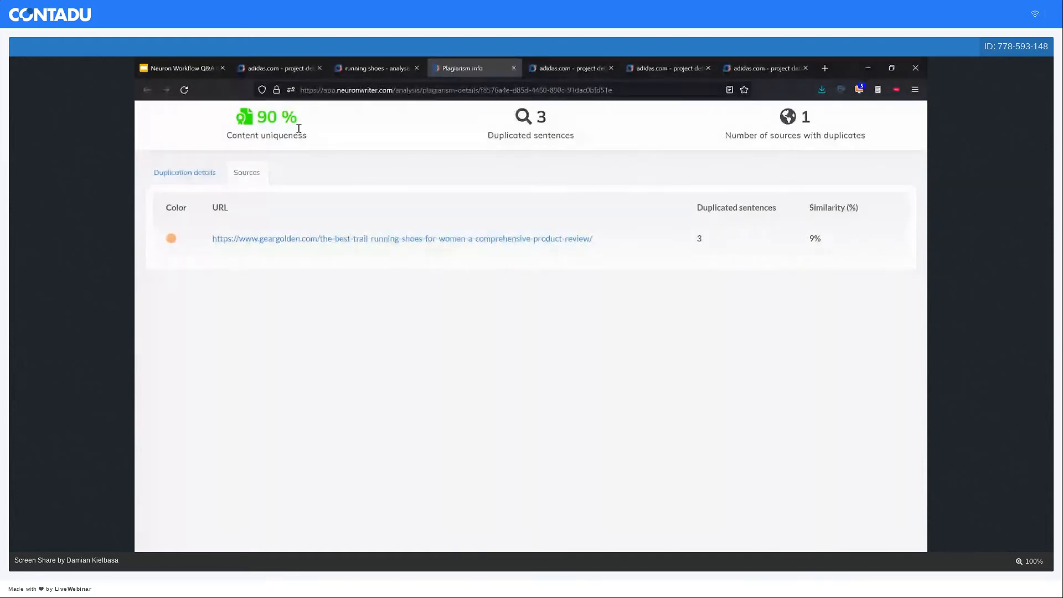
{"action": "left_click", "coordinate": [183, 179]}
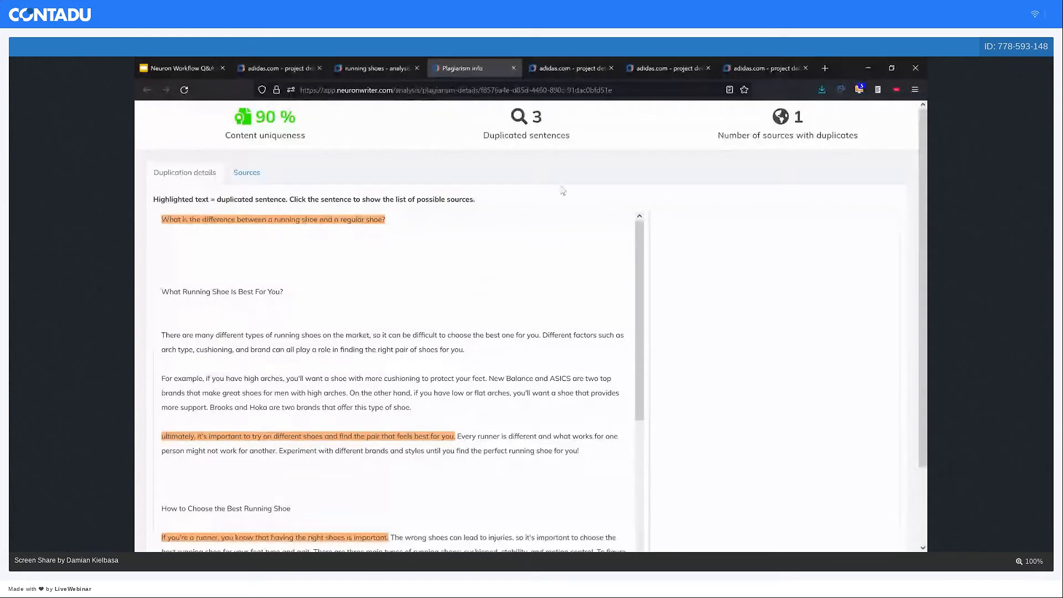
{"action": "left_click", "coordinate": [386, 69]}
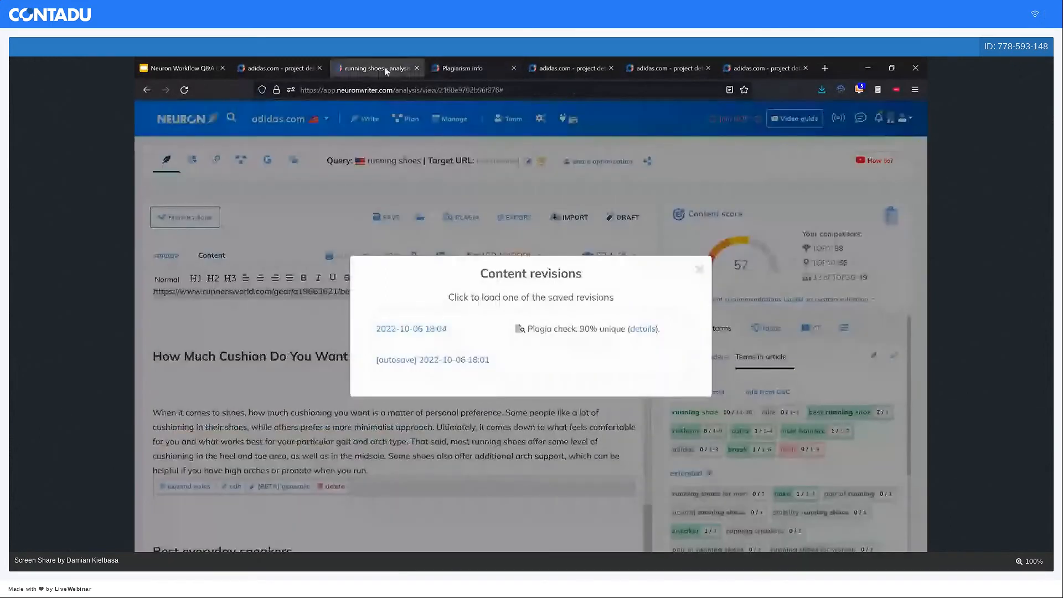
{"action": "left_click", "coordinate": [699, 270]}
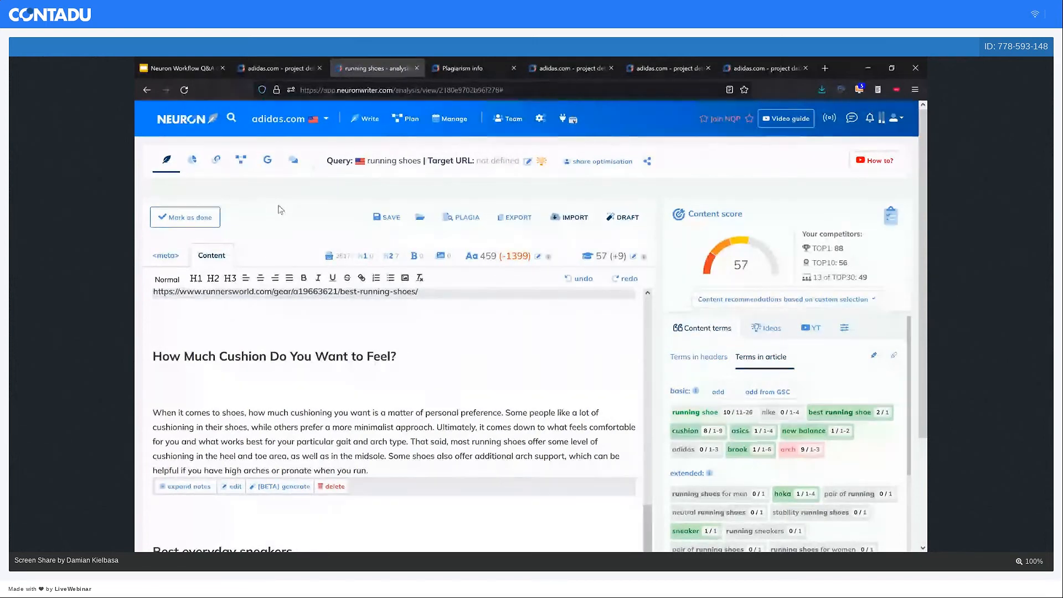
Mark the text as done, saving it and notifying the project owner, and view the available export formats without exporting.
{"action": "left_click", "coordinate": [179, 220]}
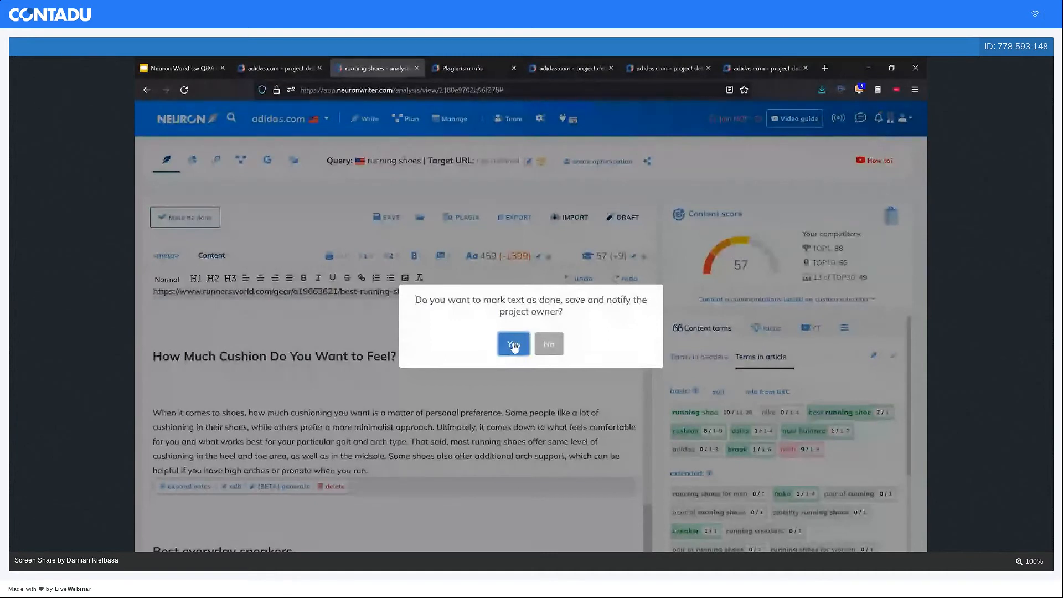
{"action": "left_click", "coordinate": [513, 345]}
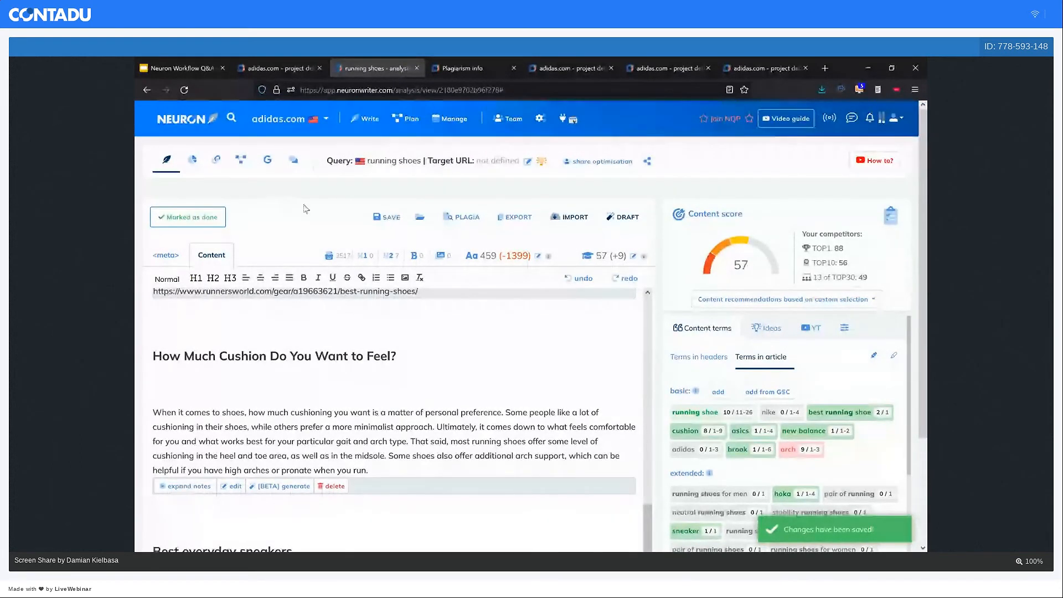
{"action": "left_click", "coordinate": [510, 218]}
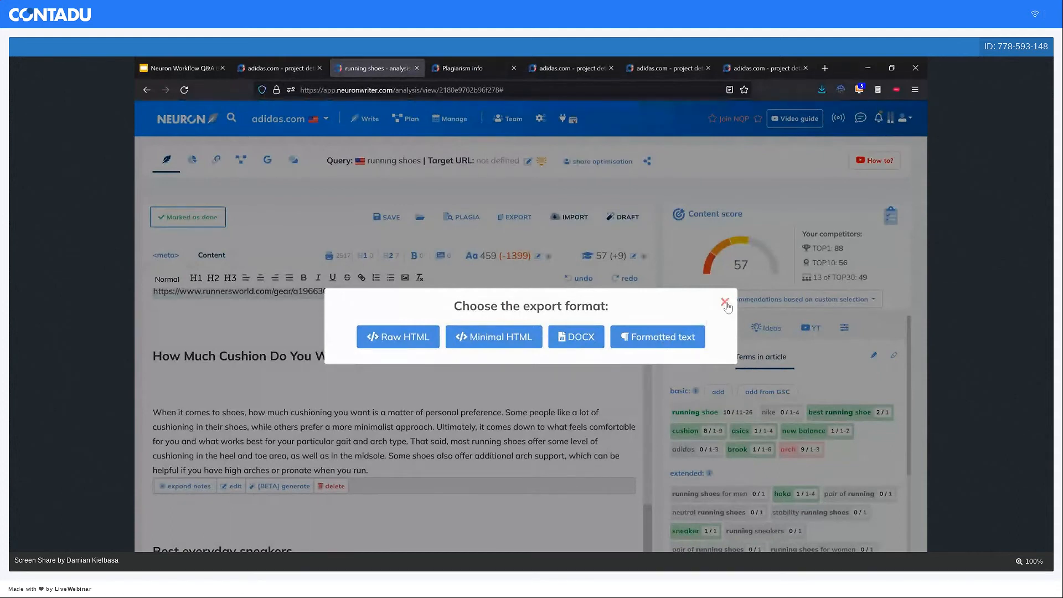
{"action": "left_click", "coordinate": [725, 303]}
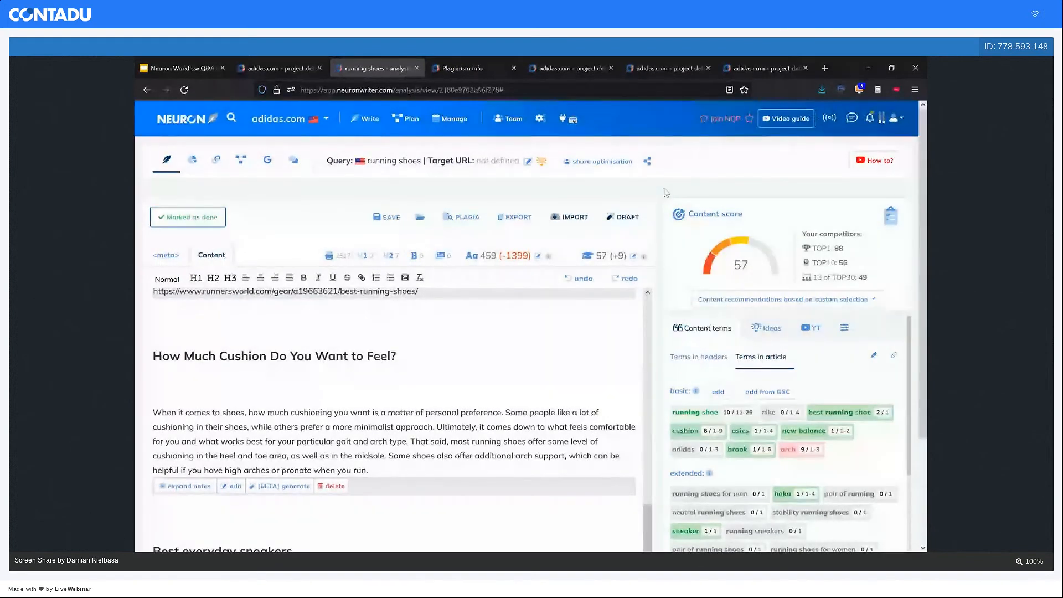
Rephrase the heading "What is the difference between a running shoe and a regular shoe?" with AI writing and use the generated text.
{"action": "scroll", "coordinate": [665, 192], "scroll_direction": "down", "scroll_amount": 2}
{"action": "scroll", "coordinate": [666, 192], "scroll_direction": "down", "scroll_amount": 3}
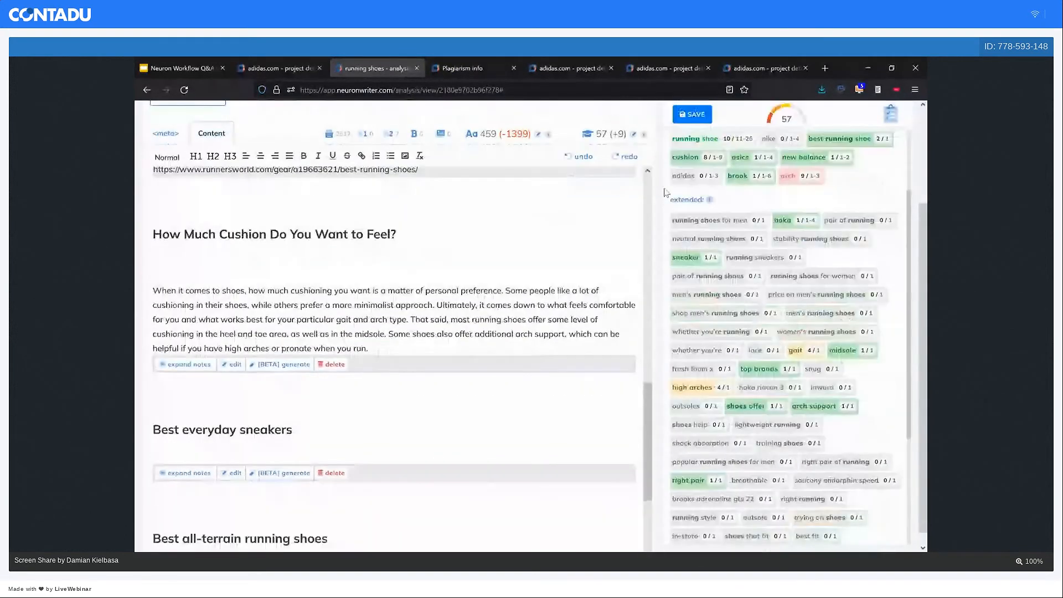
{"action": "scroll", "coordinate": [666, 192], "scroll_direction": "up", "scroll_amount": 5}
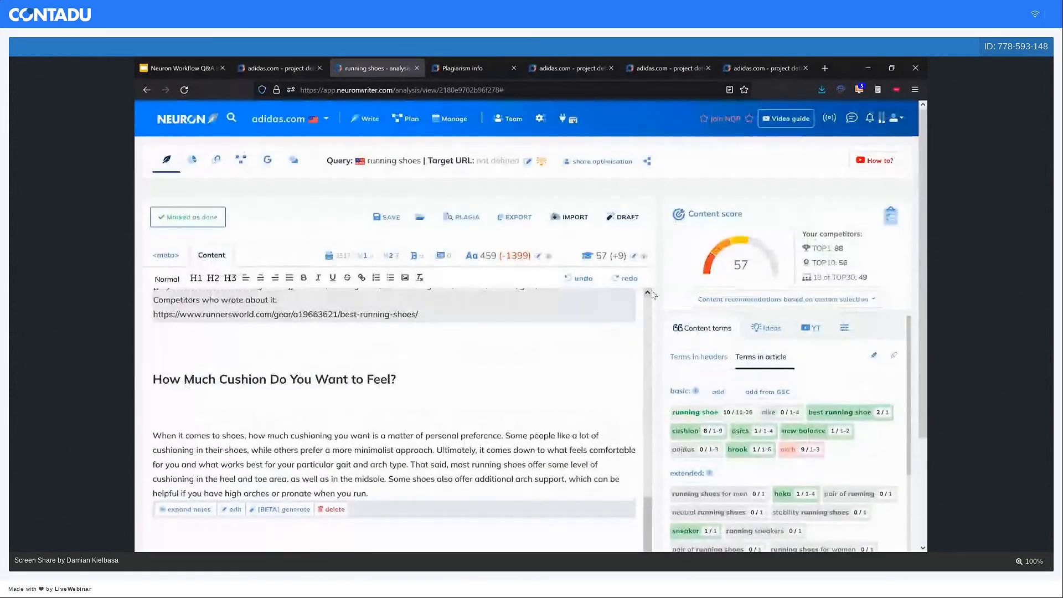
{"action": "scroll", "coordinate": [653, 295], "scroll_direction": "up", "scroll_amount": 5}
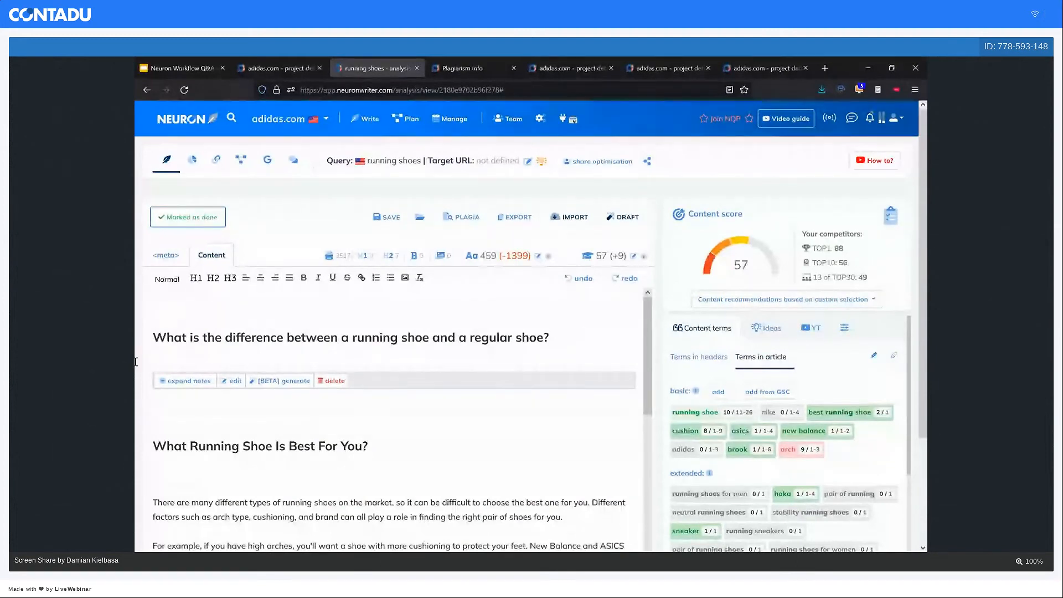
{"action": "triple_click", "coordinate": [138, 345]}
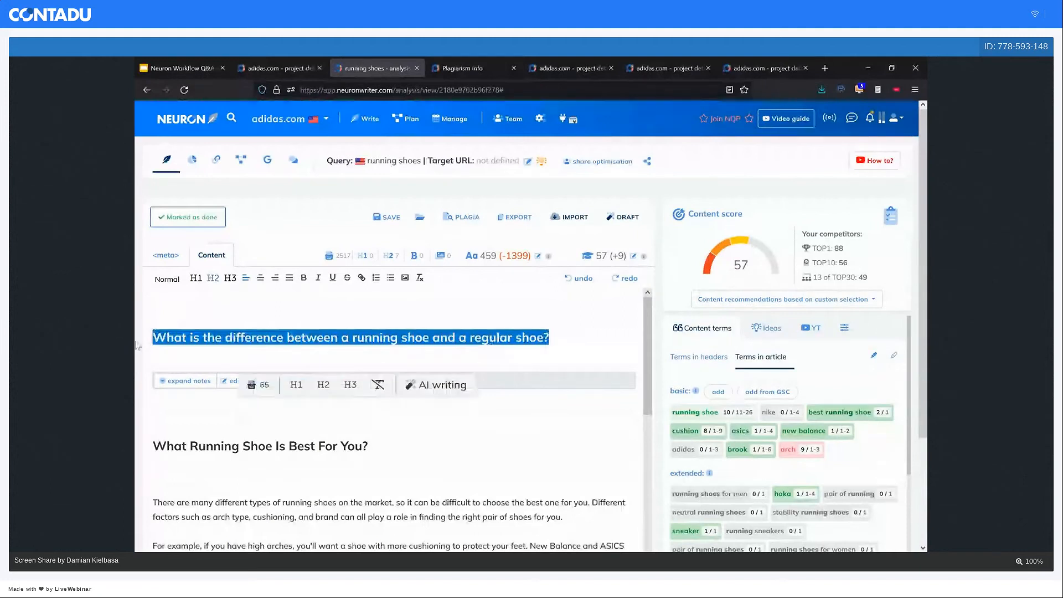
{"action": "left_click", "coordinate": [443, 383]}
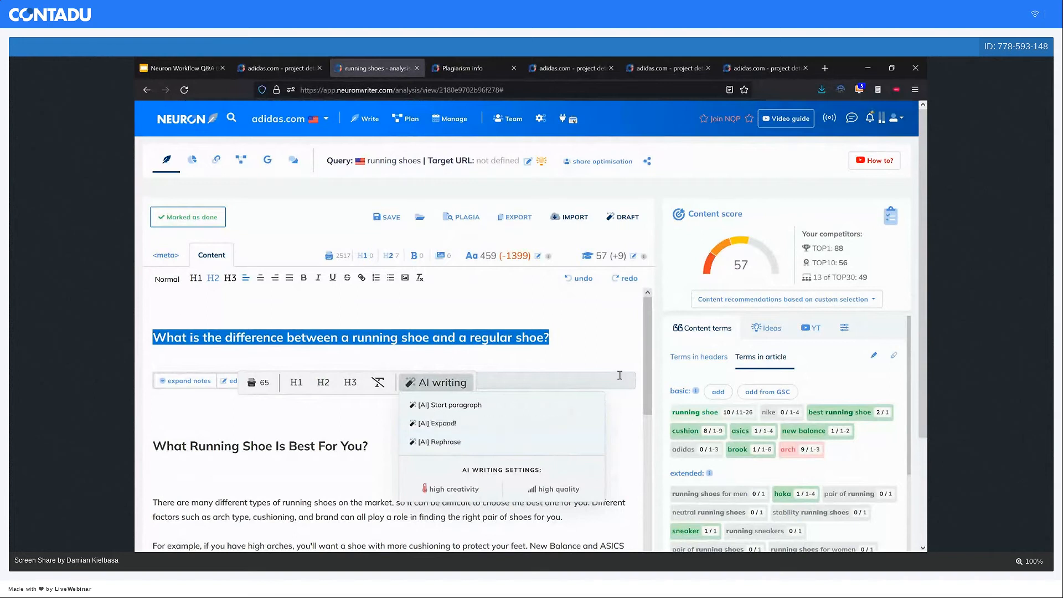
{"action": "left_click", "coordinate": [510, 445]}
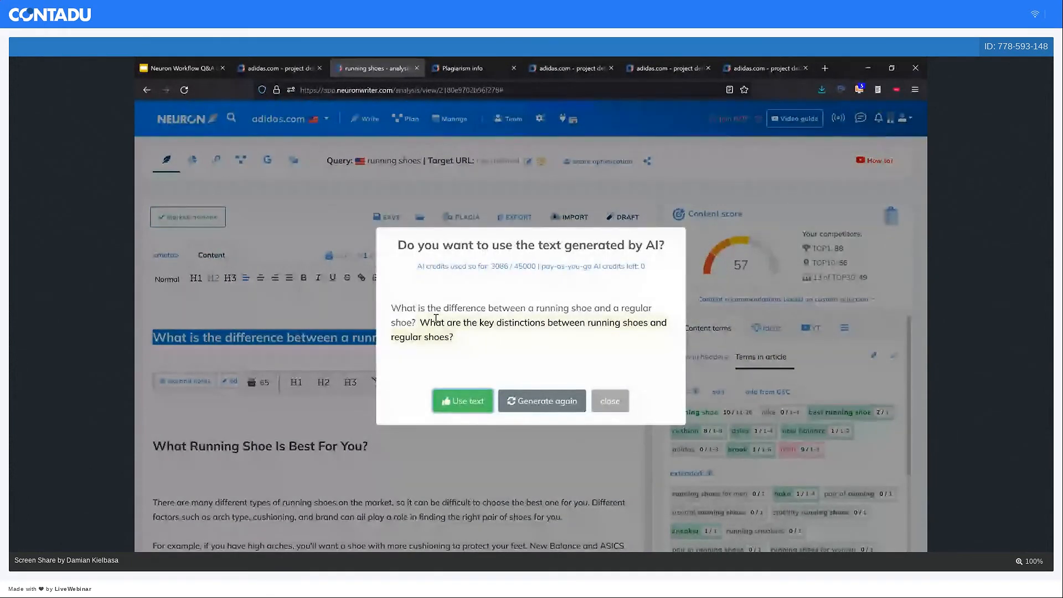
{"action": "left_click", "coordinate": [458, 401]}
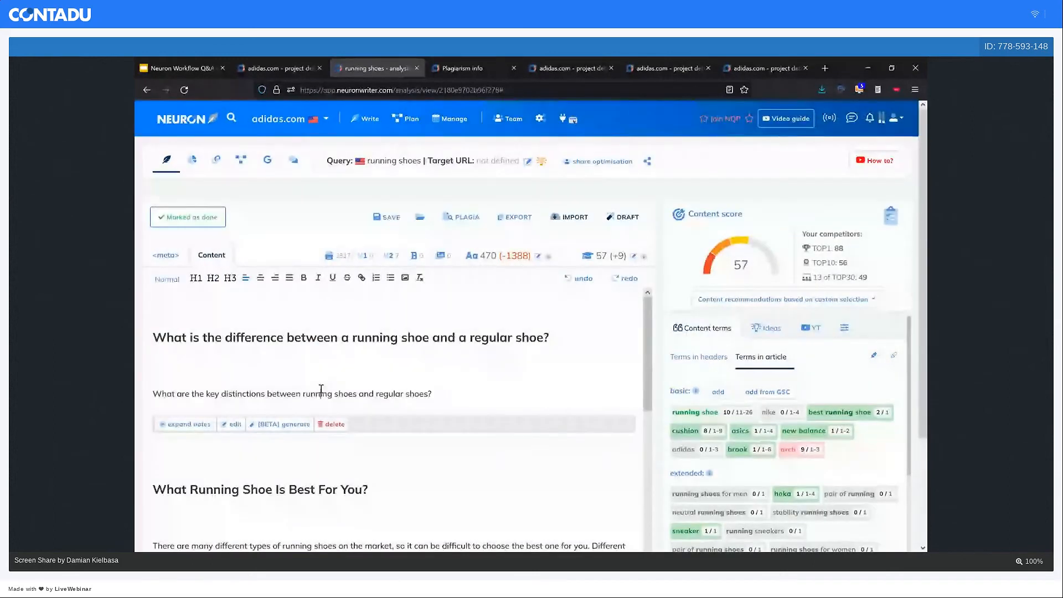
Remove one blank line between the first heading and the AI-generated sentence about the key distinctions between running and regular shoes.
{"action": "triple_click", "coordinate": [323, 392]}
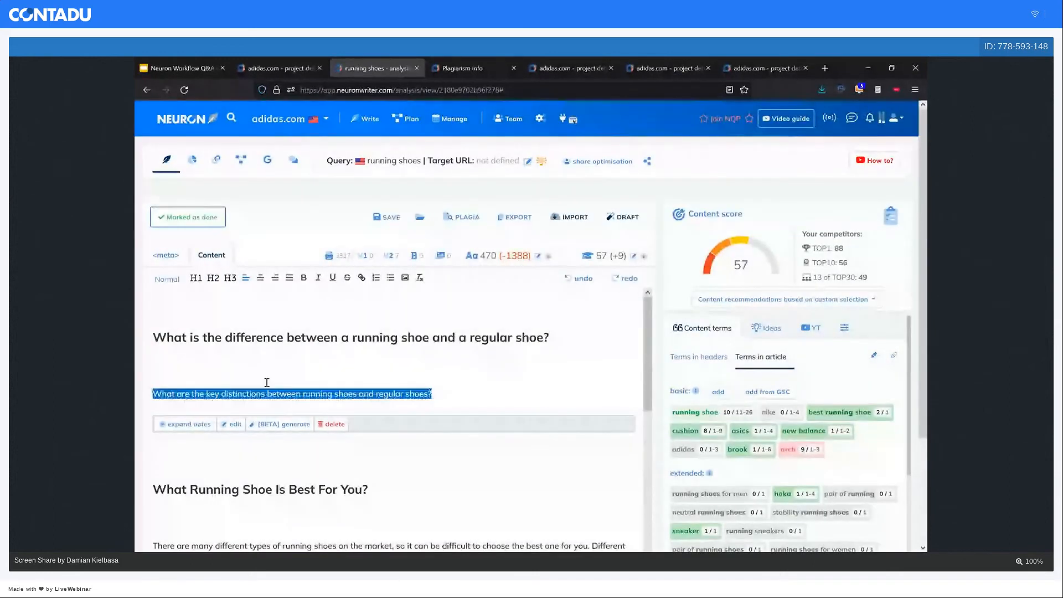
{"action": "left_click", "coordinate": [181, 366]}
{"action": "key", "text": "BackSpace"}
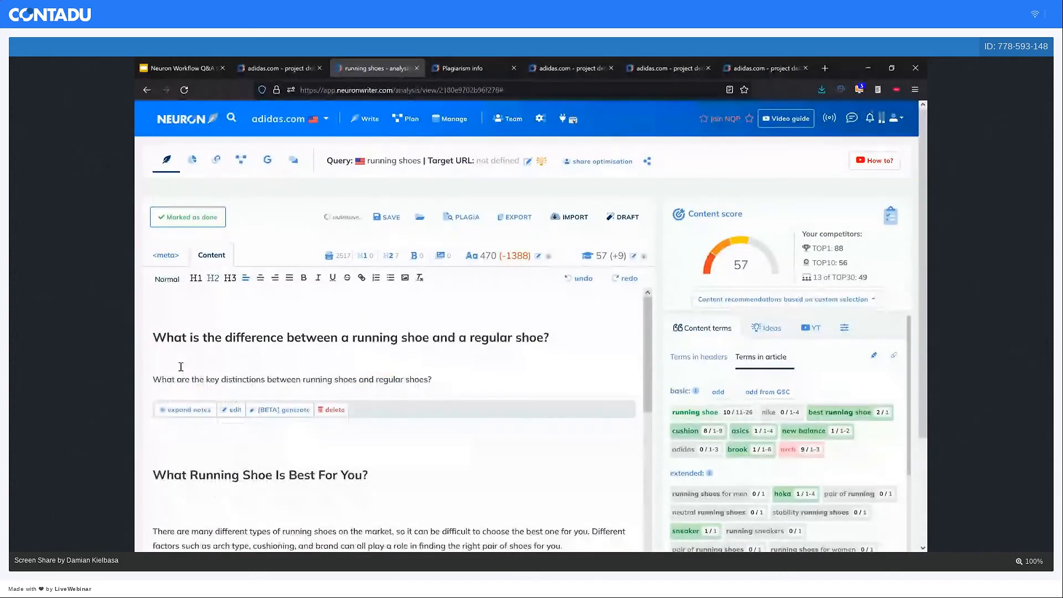
{"action": "triple_click", "coordinate": [555, 344]}
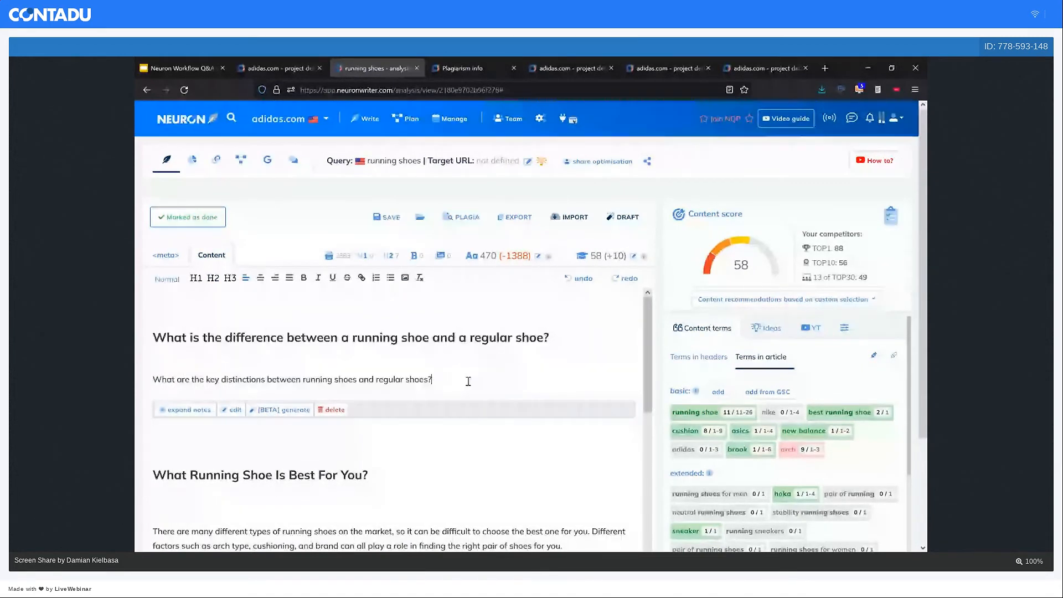
{"action": "triple_click", "coordinate": [476, 367]}
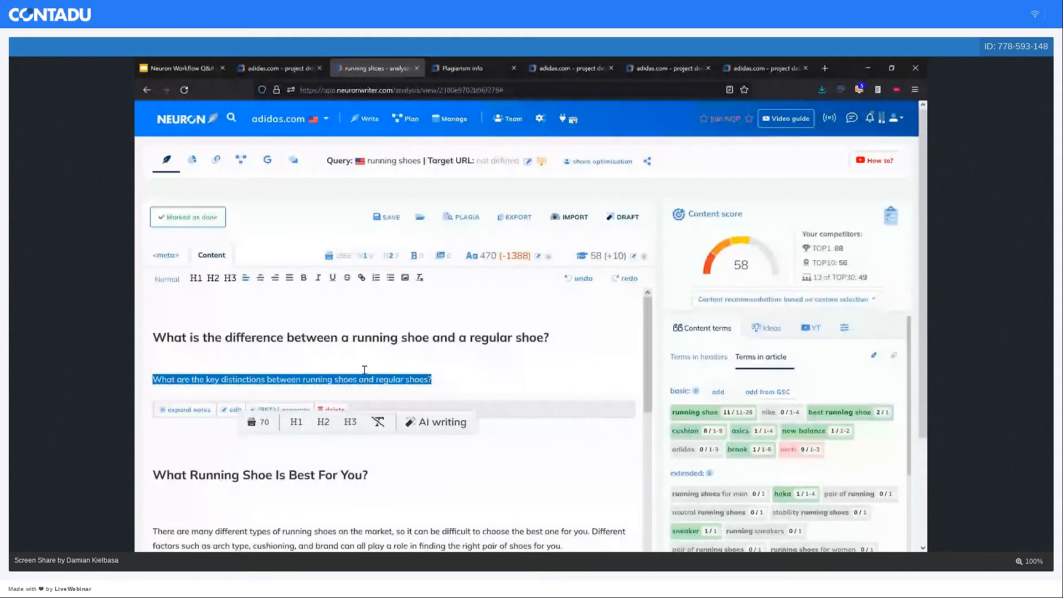
{"action": "left_click", "coordinate": [429, 362]}
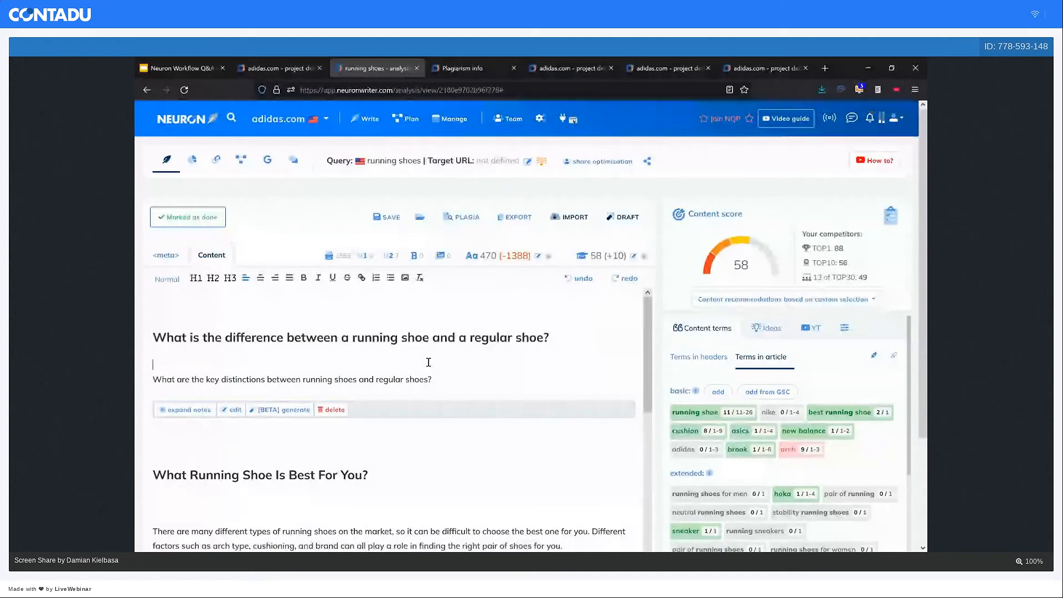
View the internal links and content ideas sections, then check the competitors' domains in the project settings without changing them.
{"action": "left_click", "coordinate": [213, 165]}
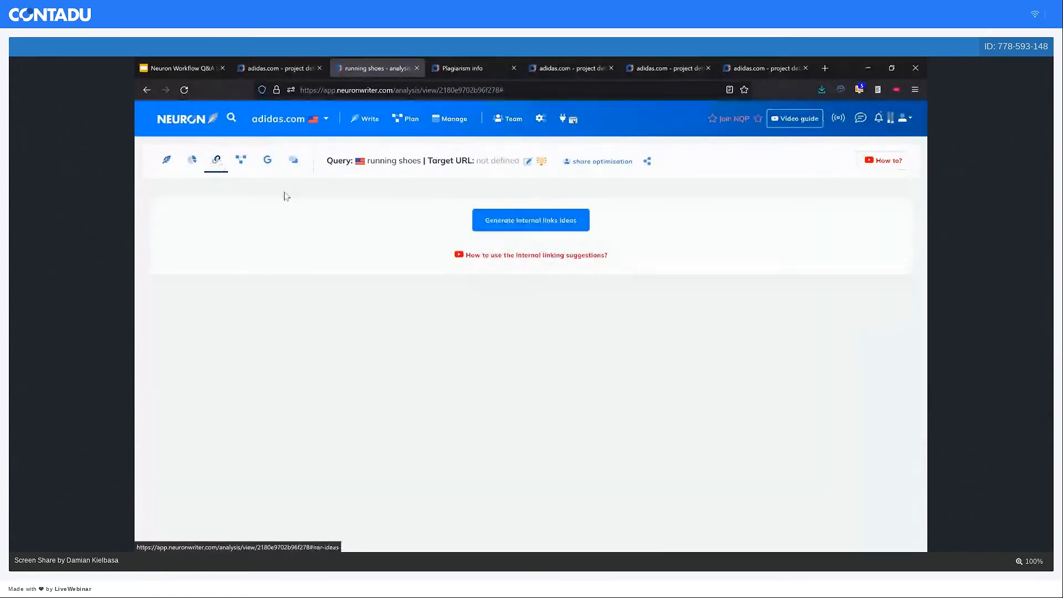
{"action": "left_click", "coordinate": [241, 165]}
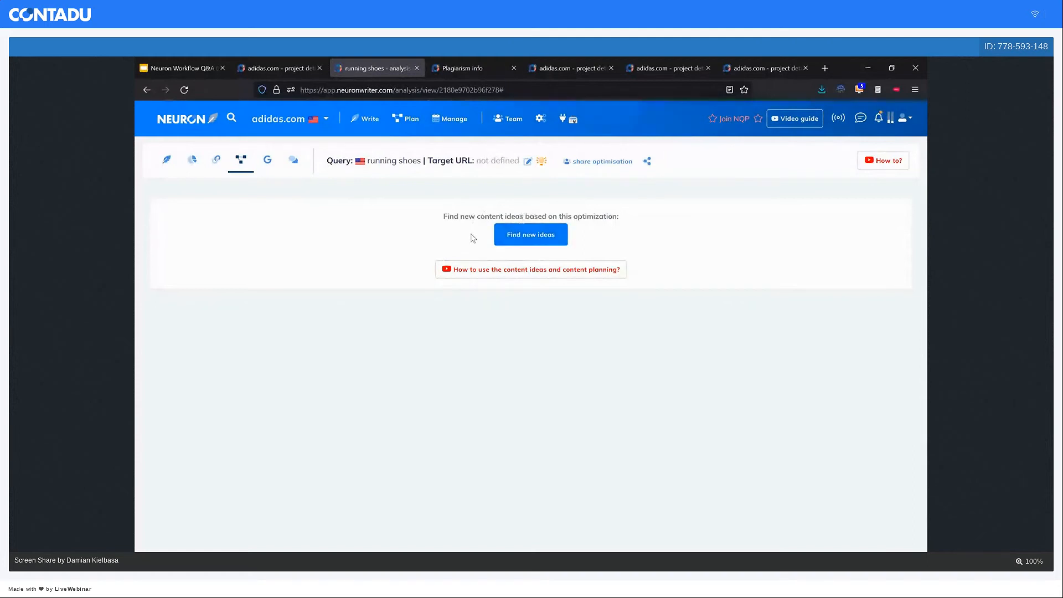
{"action": "left_click", "coordinate": [545, 119]}
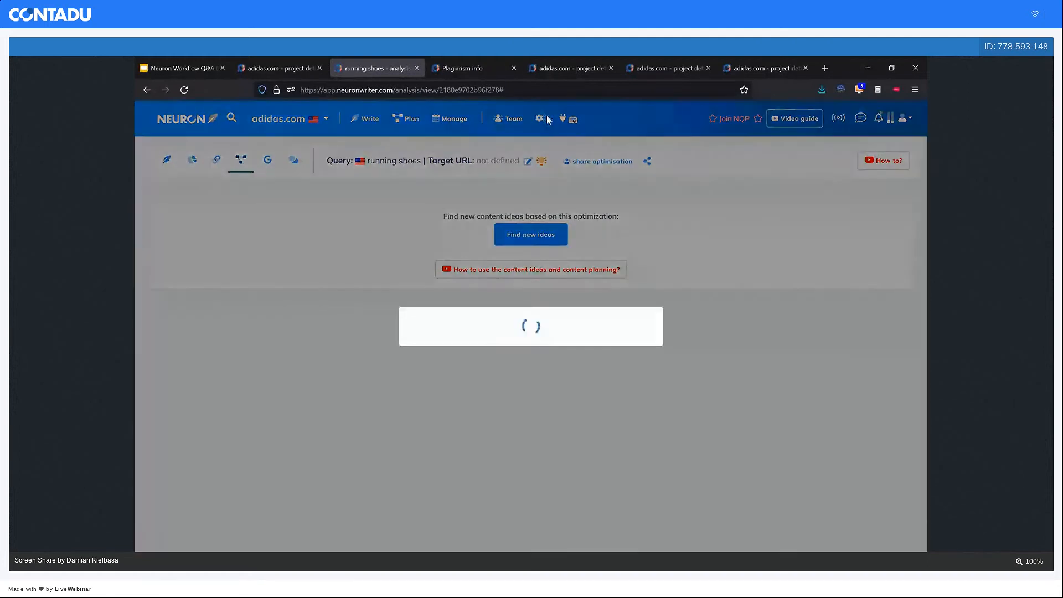
{"action": "left_click", "coordinate": [608, 245]}
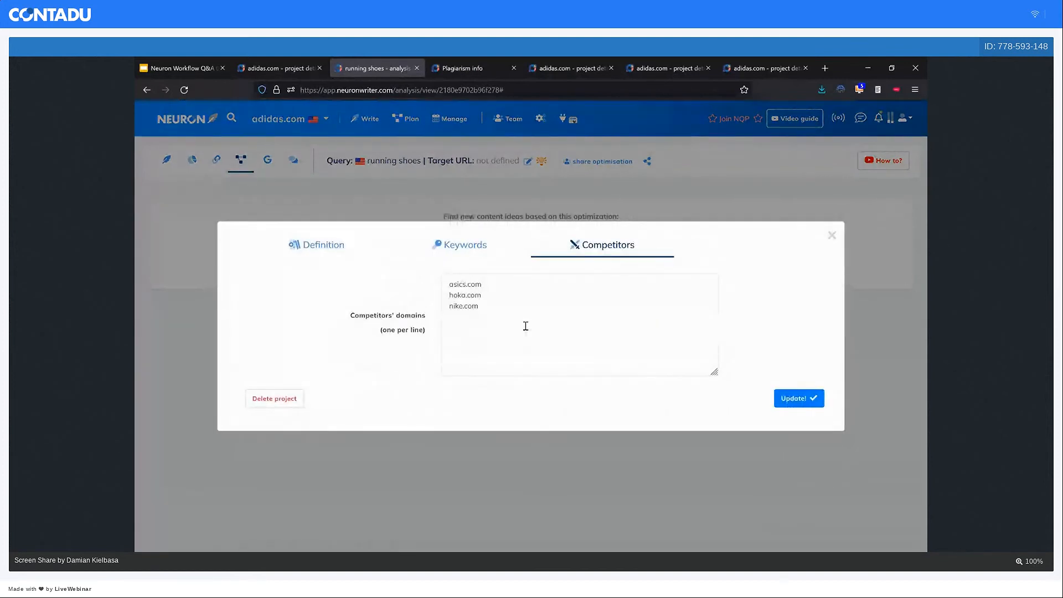
{"action": "left_click", "coordinate": [832, 238]}
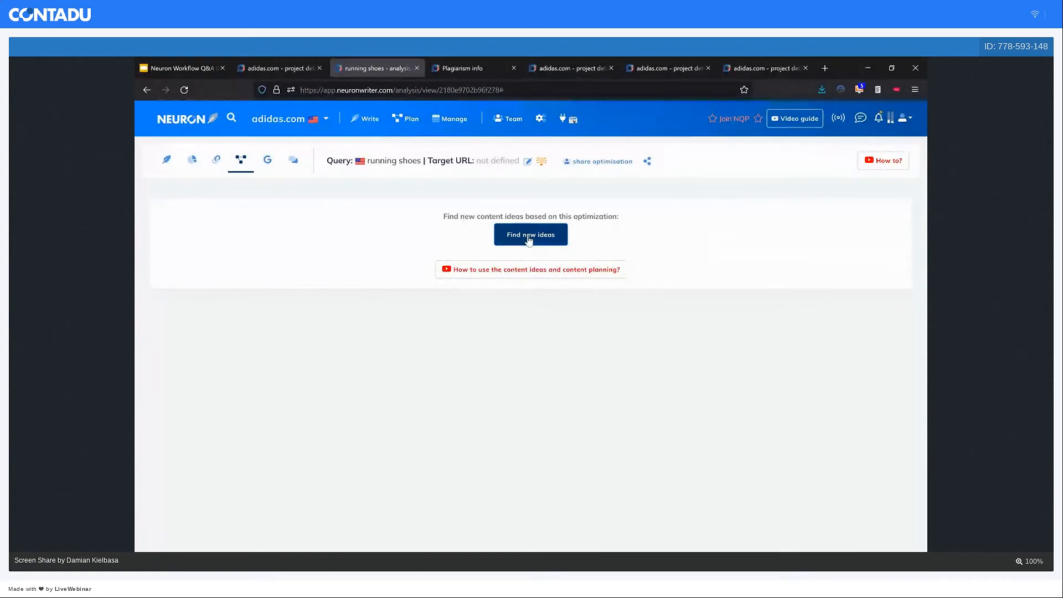
Find new content ideas based on this optimization and review their additional keywords, own rank and competitor rankings.
{"action": "left_click", "coordinate": [528, 238]}
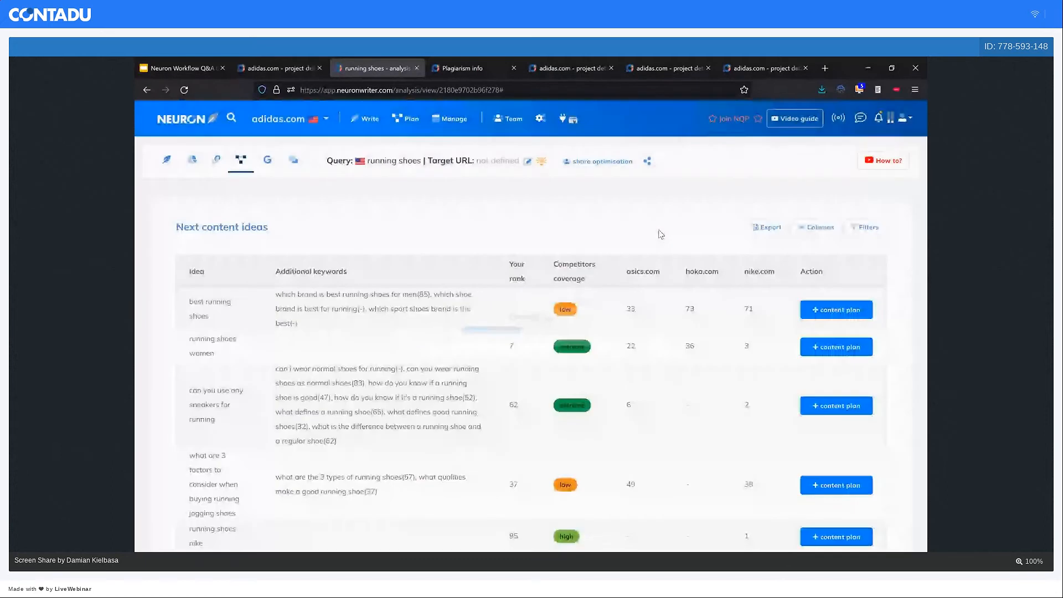
{"action": "scroll", "coordinate": [660, 234], "scroll_direction": "down", "scroll_amount": 2}
{"action": "scroll", "coordinate": [660, 234], "scroll_direction": "down", "scroll_amount": 1}
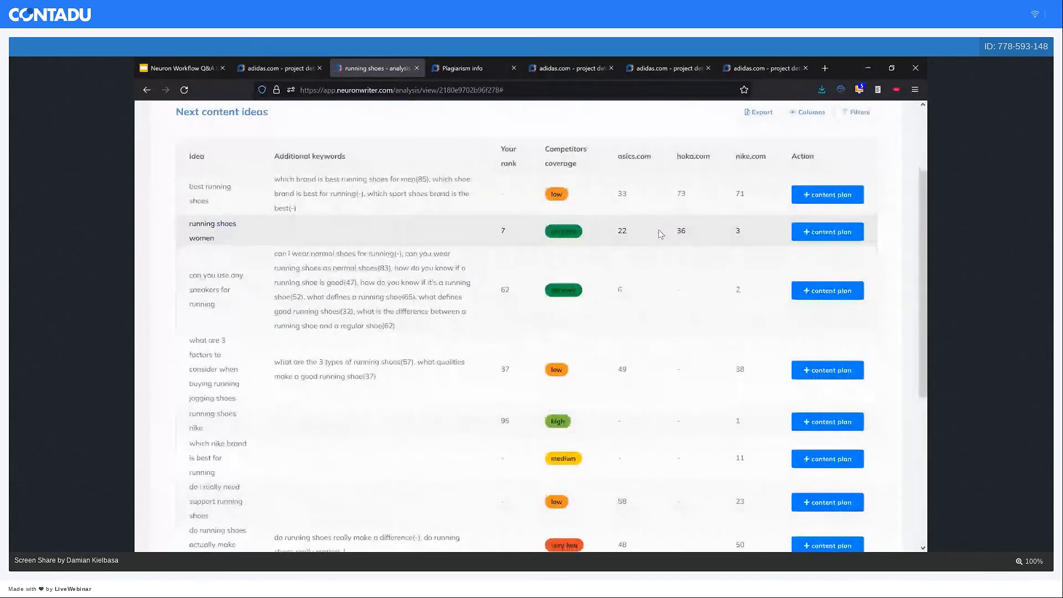
{"action": "scroll", "coordinate": [660, 234], "scroll_direction": "down", "scroll_amount": 1}
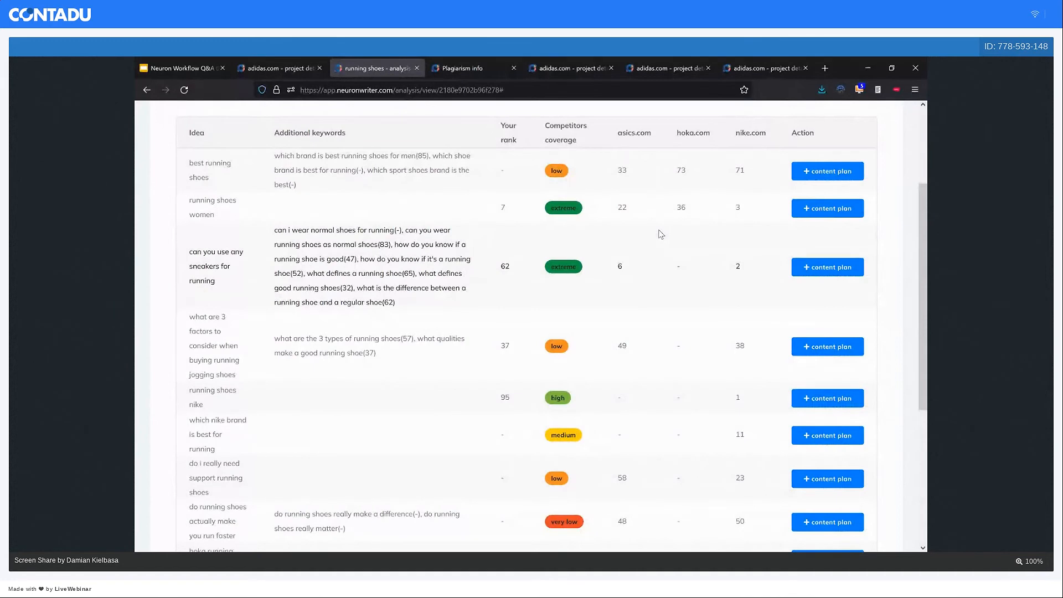
{"action": "scroll", "coordinate": [661, 234], "scroll_direction": "up", "scroll_amount": 2}
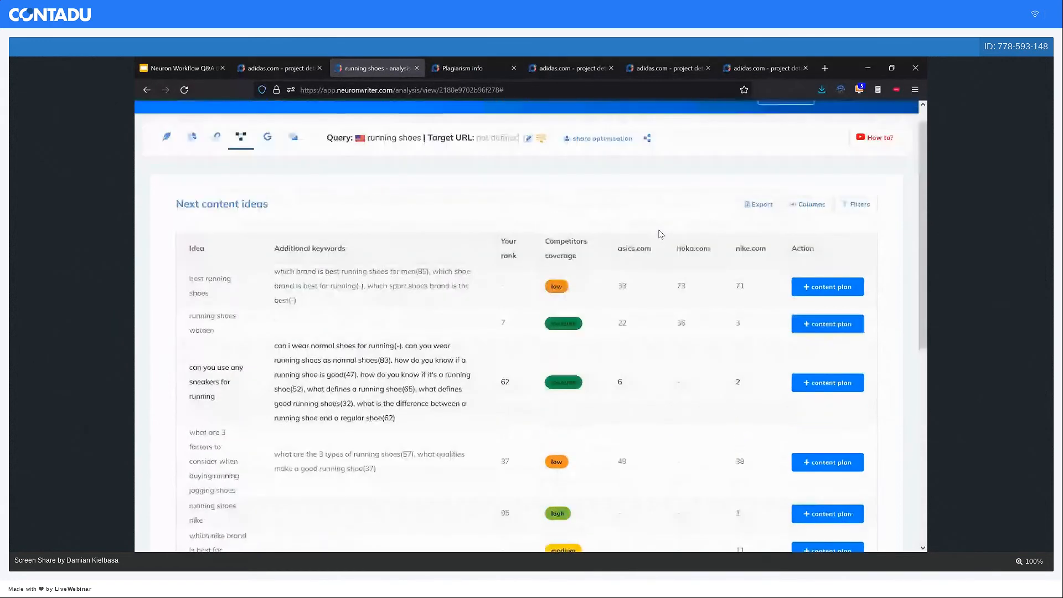
{"action": "scroll", "coordinate": [660, 234], "scroll_direction": "down", "scroll_amount": 1}
{"action": "scroll", "coordinate": [660, 234], "scroll_direction": "up", "scroll_amount": 1}
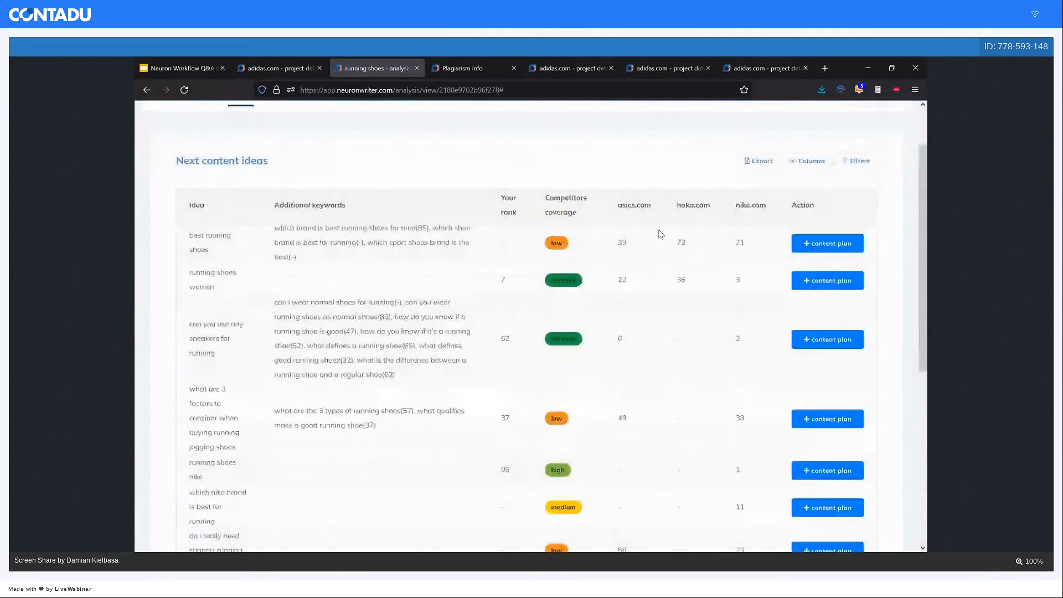
{"action": "scroll", "coordinate": [660, 234], "scroll_direction": "up", "scroll_amount": 1}
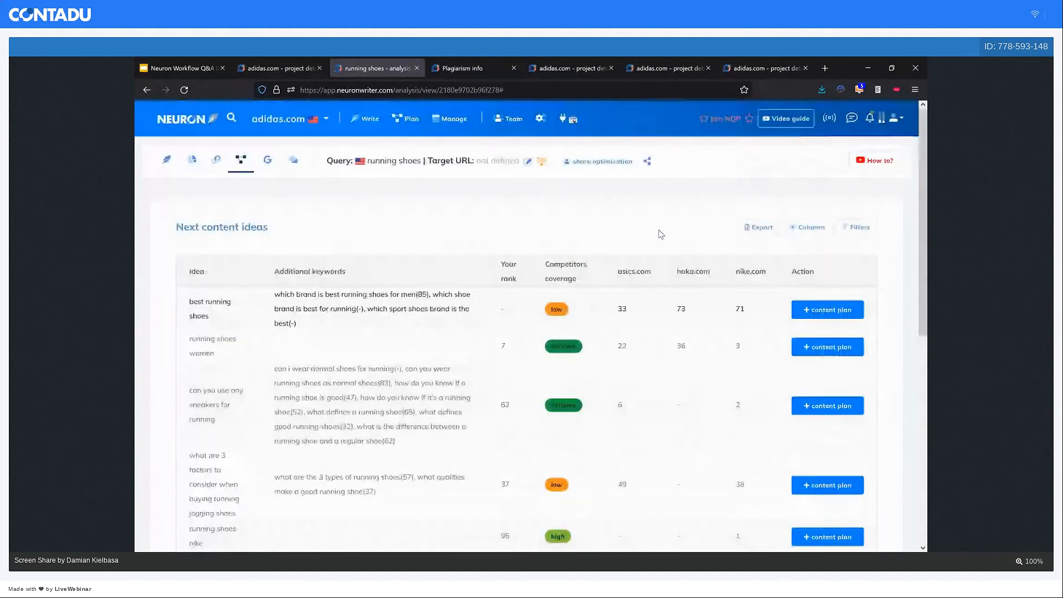
{"action": "scroll", "coordinate": [367, 261], "scroll_direction": "down", "scroll_amount": 1}
{"action": "scroll", "coordinate": [367, 261], "scroll_direction": "down", "scroll_amount": 2}
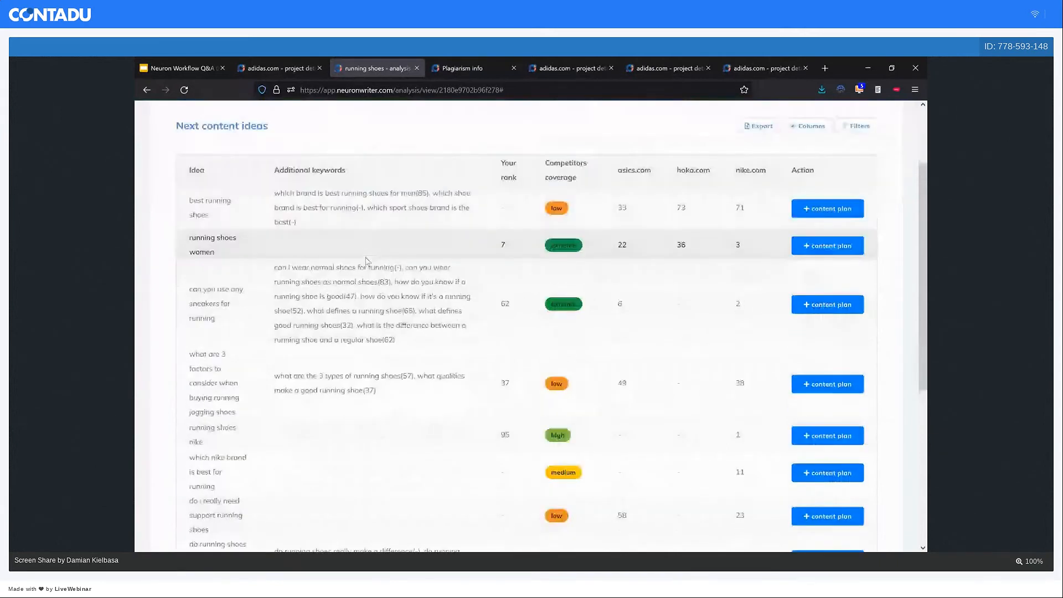
{"action": "scroll", "coordinate": [398, 404], "scroll_direction": "down", "scroll_amount": 1}
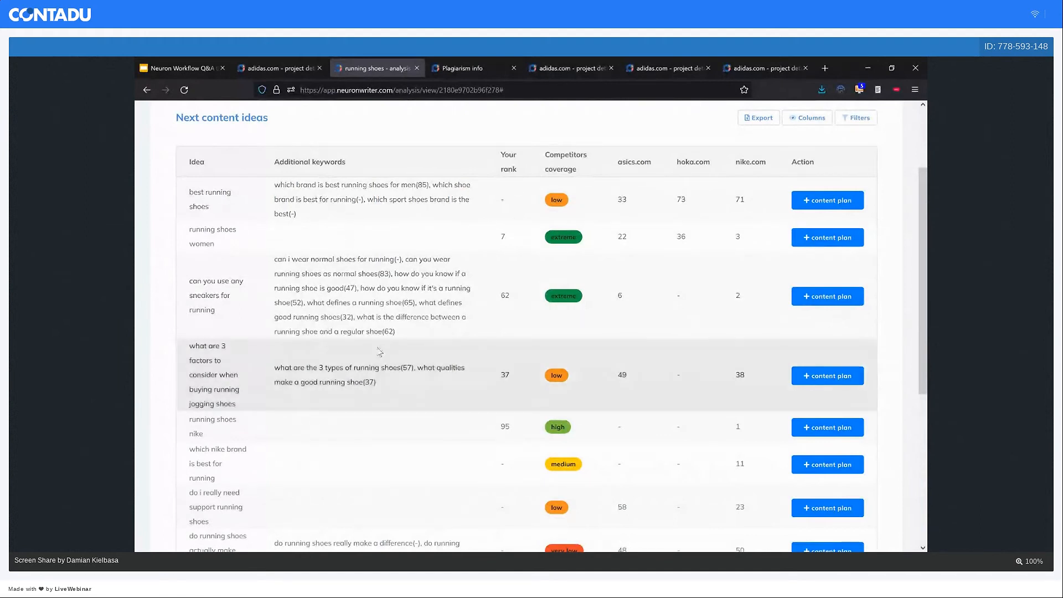
Examine the competitors coverage and the asics.com, hoka.com and nike.com positions through to the end of the content ideas list.
{"action": "scroll", "coordinate": [379, 351], "scroll_direction": "down", "scroll_amount": 1}
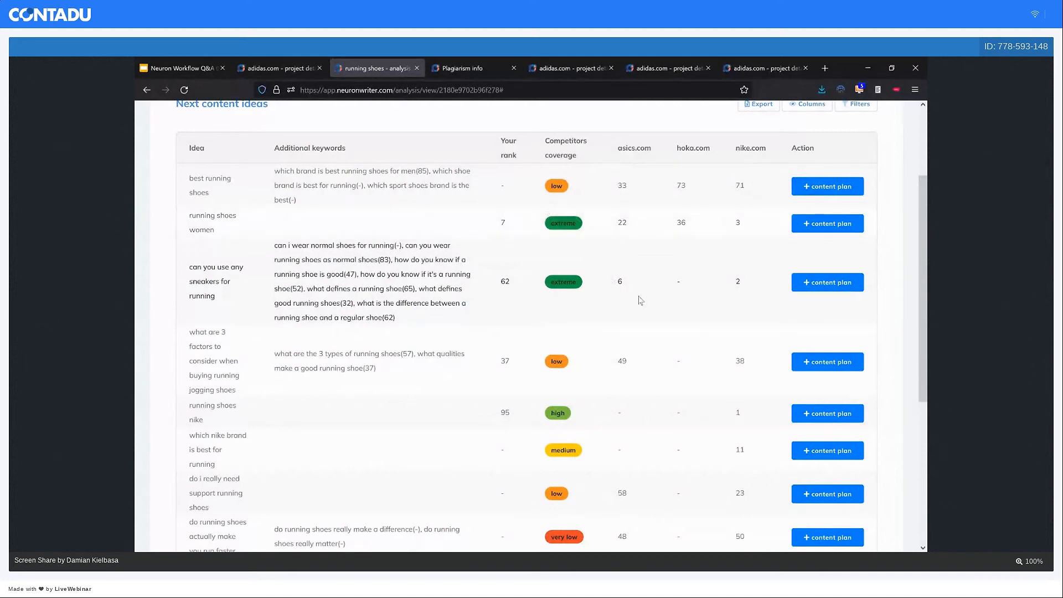
{"action": "scroll", "coordinate": [639, 300], "scroll_direction": "up", "scroll_amount": 1}
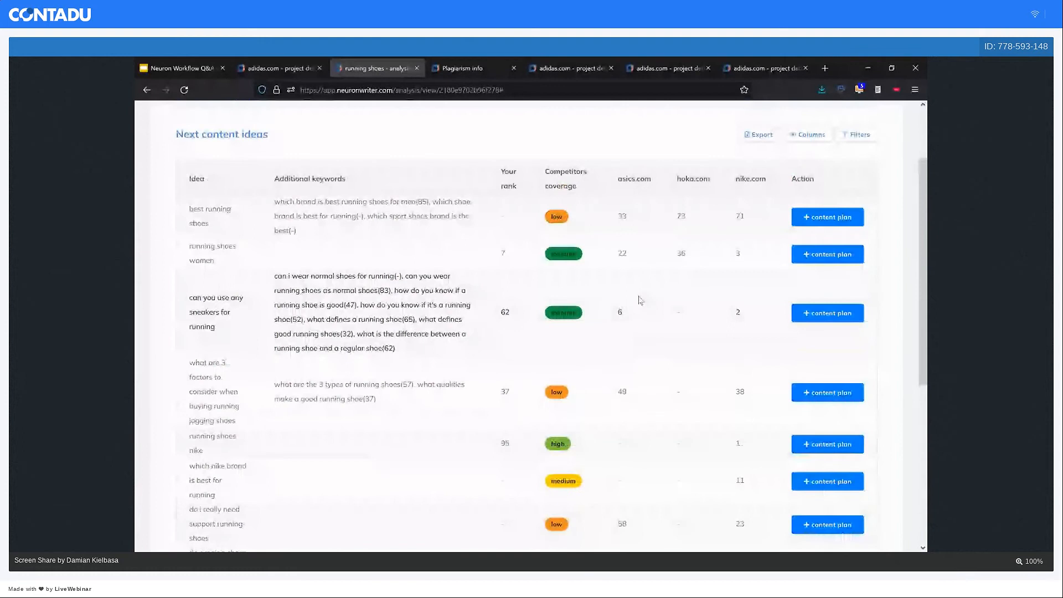
{"action": "scroll", "coordinate": [711, 378], "scroll_direction": "down", "scroll_amount": 2}
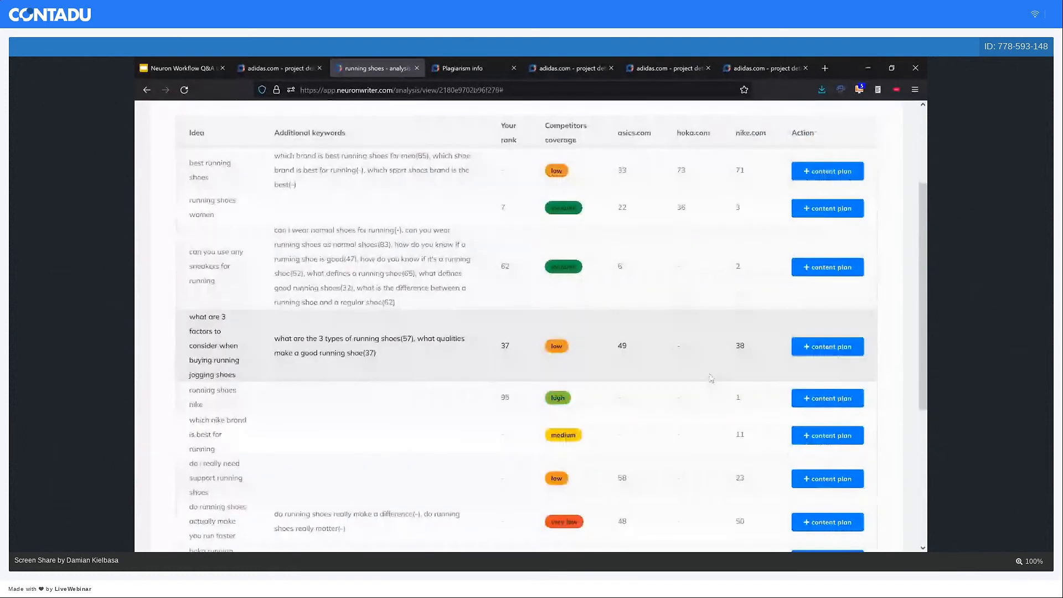
{"action": "scroll", "coordinate": [711, 378], "scroll_direction": "down", "scroll_amount": 2}
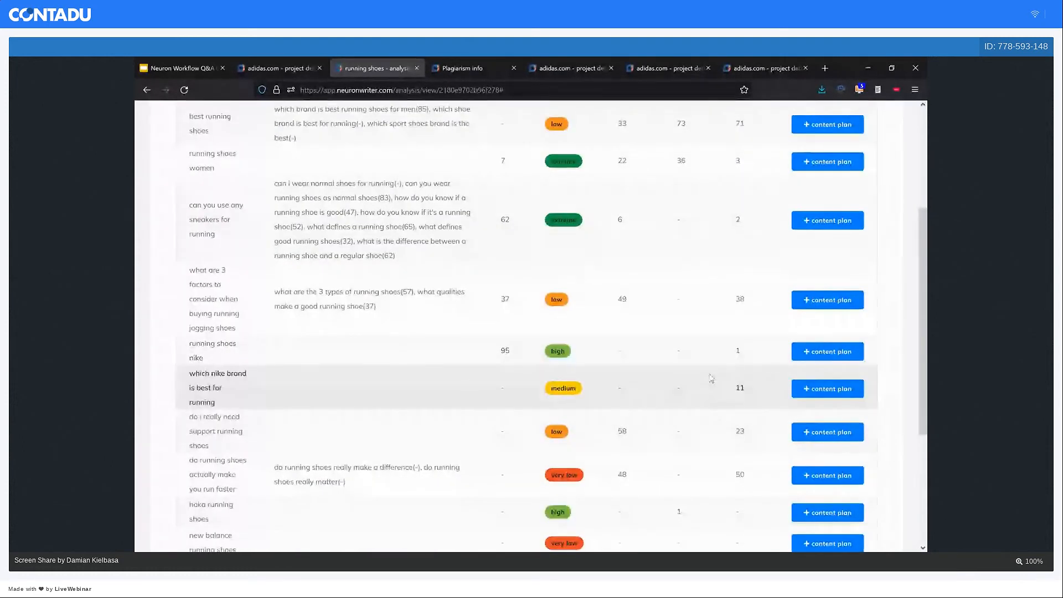
{"action": "scroll", "coordinate": [711, 378], "scroll_direction": "down", "scroll_amount": 2}
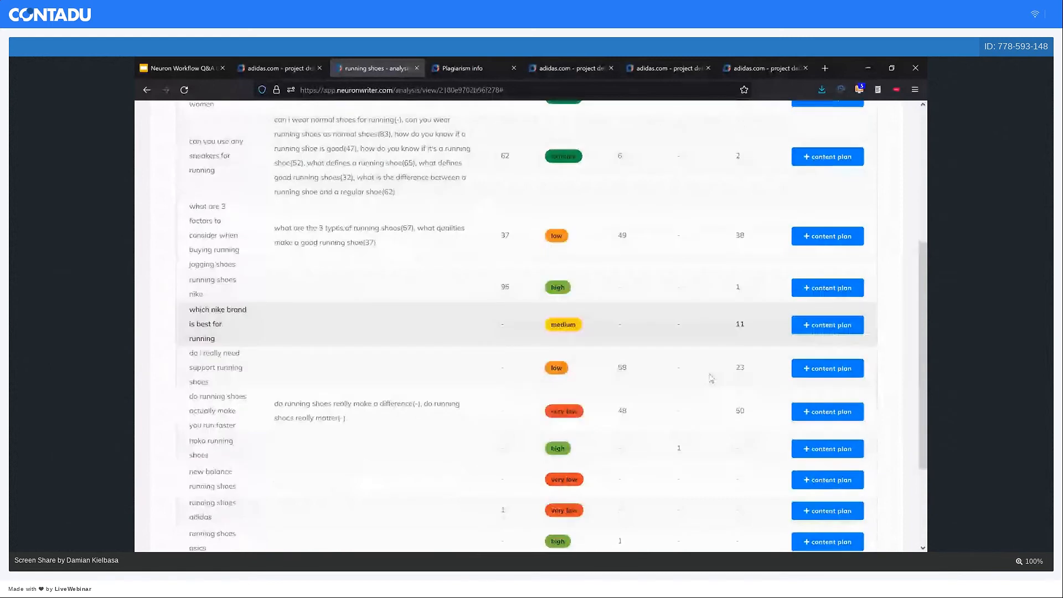
{"action": "scroll", "coordinate": [711, 378], "scroll_direction": "down", "scroll_amount": 1}
{"action": "scroll", "coordinate": [711, 378], "scroll_direction": "up", "scroll_amount": 4}
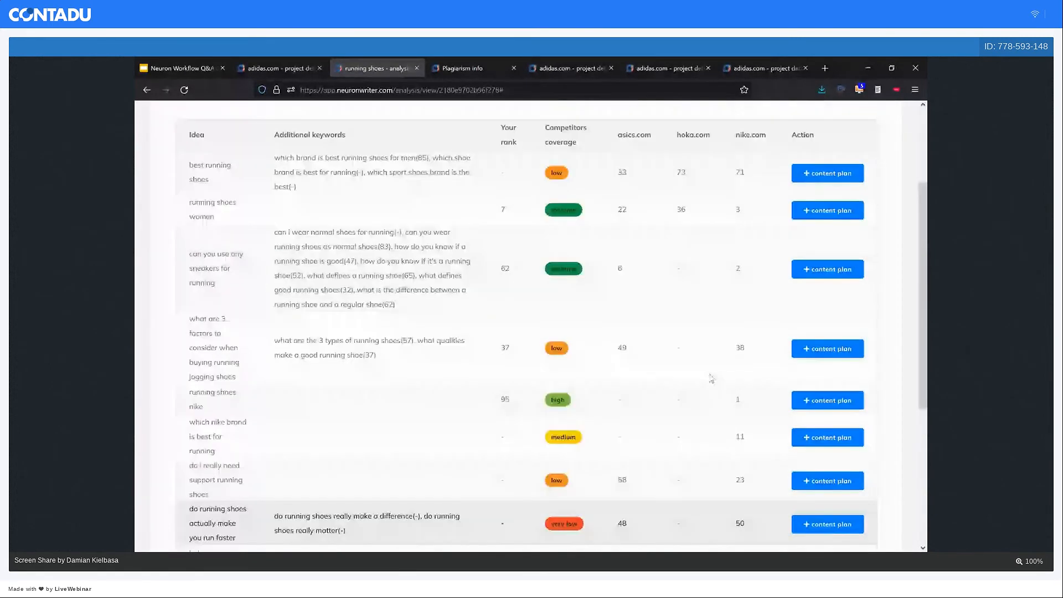
{"action": "scroll", "coordinate": [710, 378], "scroll_direction": "up", "scroll_amount": 2}
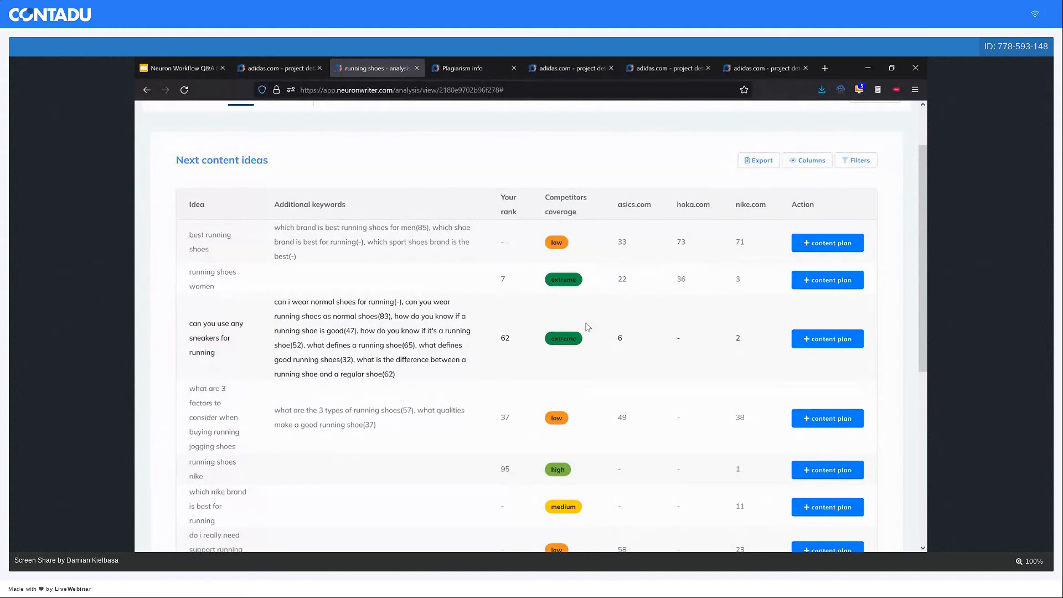
{"action": "scroll", "coordinate": [588, 327], "scroll_direction": "down", "scroll_amount": 2}
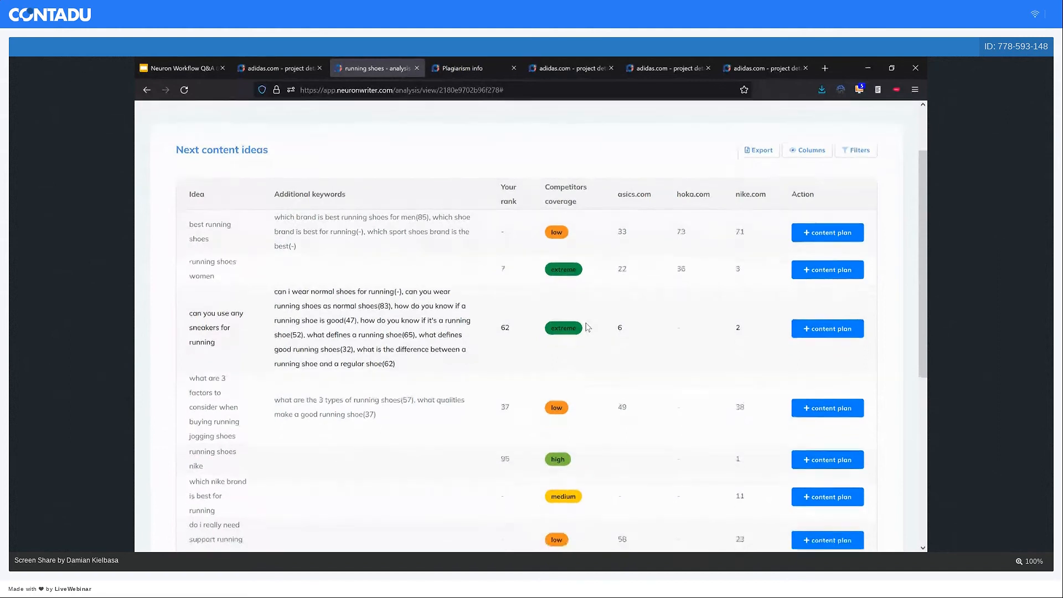
{"action": "scroll", "coordinate": [588, 327], "scroll_direction": "down", "scroll_amount": 3}
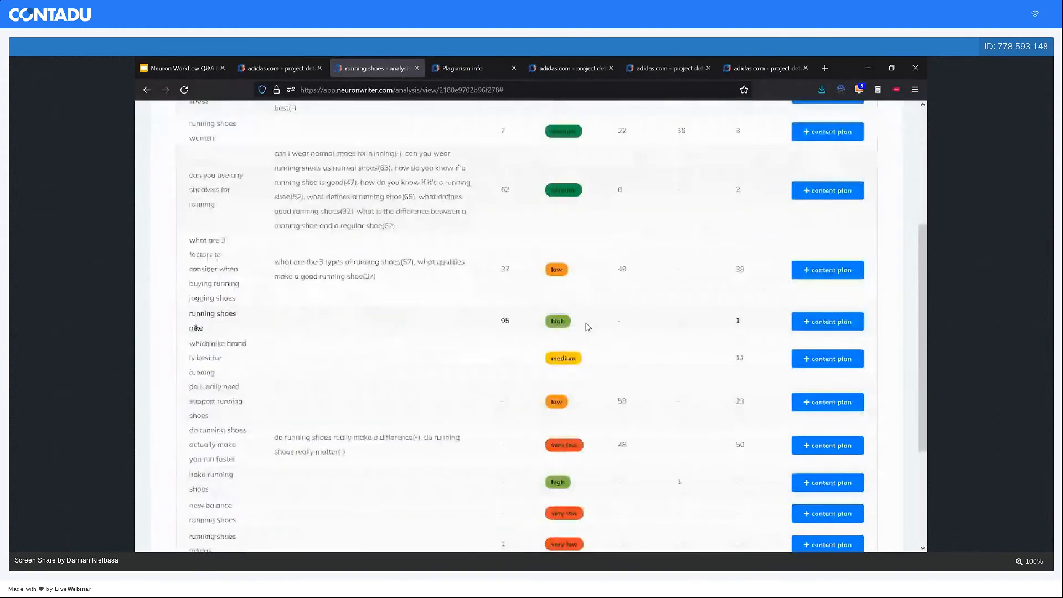
{"action": "scroll", "coordinate": [588, 327], "scroll_direction": "down", "scroll_amount": 3}
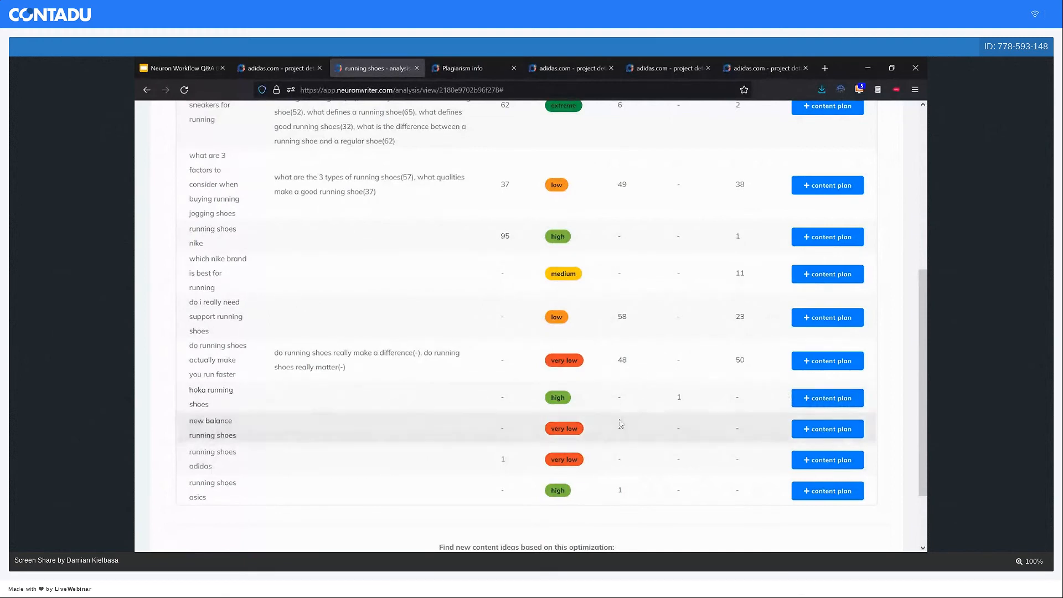
Review the next content ideas and add "can you use any sneakers for running" to the content plan.
{"action": "scroll", "coordinate": [634, 384], "scroll_direction": "up", "scroll_amount": 1}
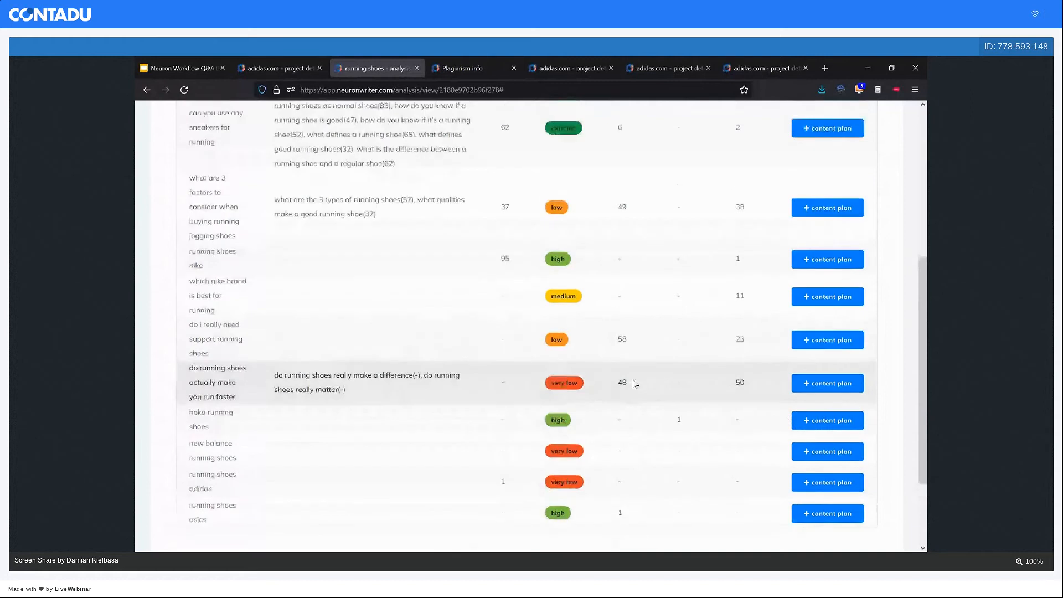
{"action": "scroll", "coordinate": [634, 384], "scroll_direction": "up", "scroll_amount": 2}
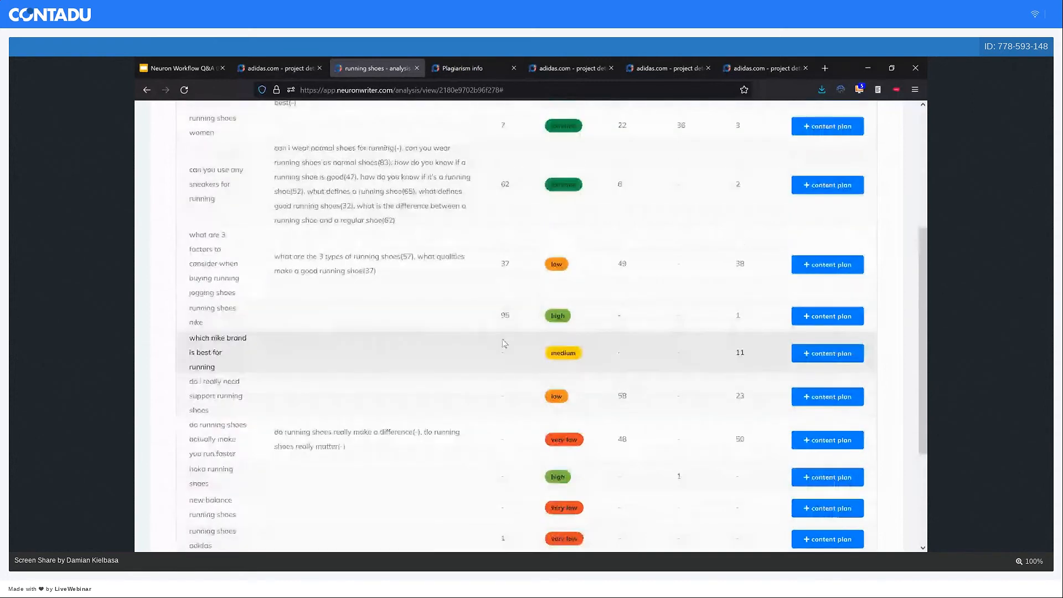
{"action": "scroll", "coordinate": [650, 302], "scroll_direction": "up", "scroll_amount": 1}
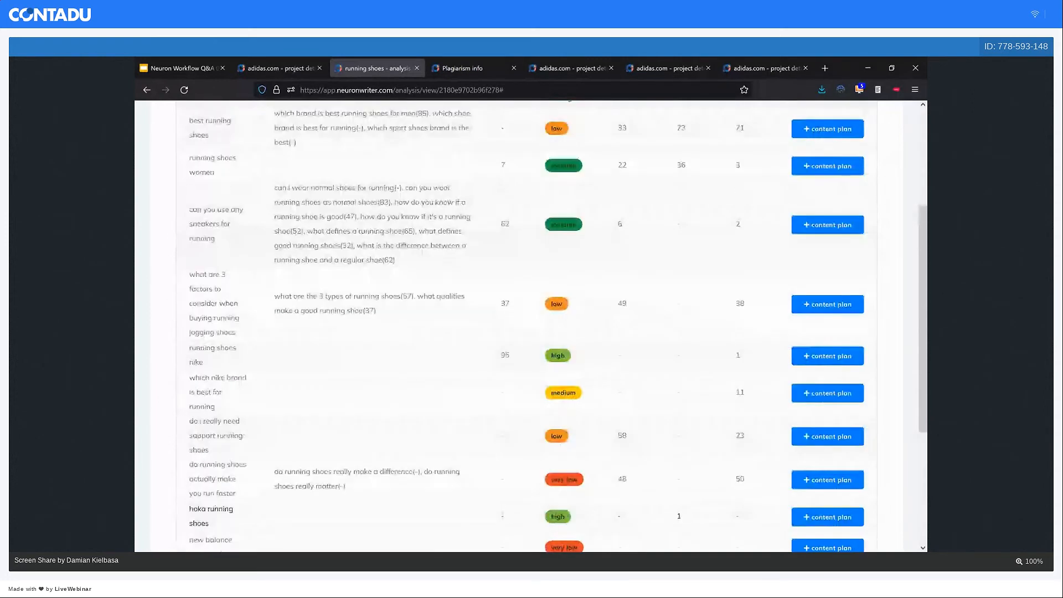
{"action": "scroll", "coordinate": [733, 379], "scroll_direction": "up", "scroll_amount": 3}
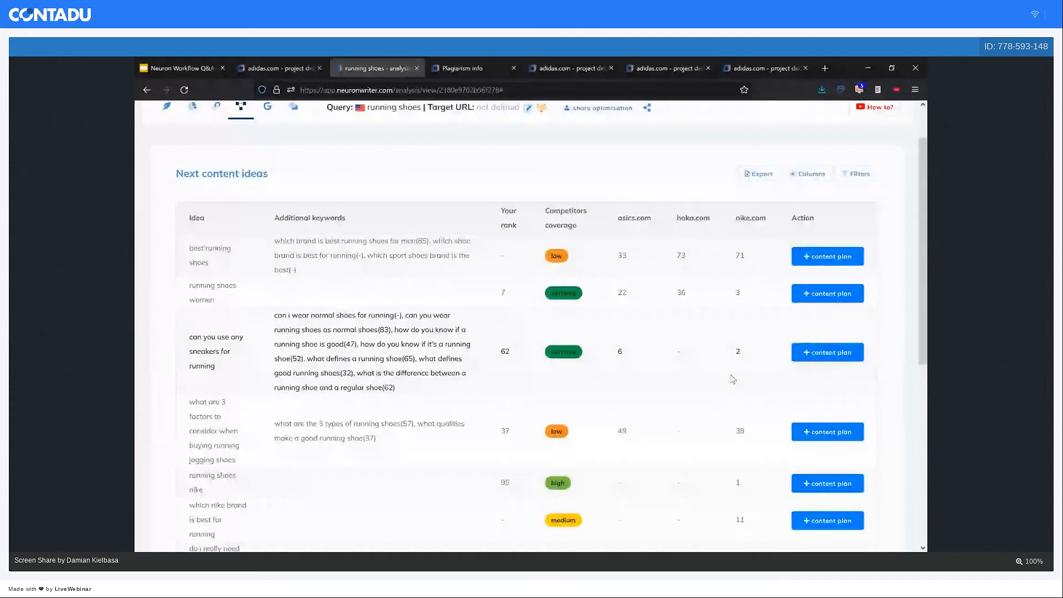
{"action": "scroll", "coordinate": [732, 379], "scroll_direction": "down", "scroll_amount": 3}
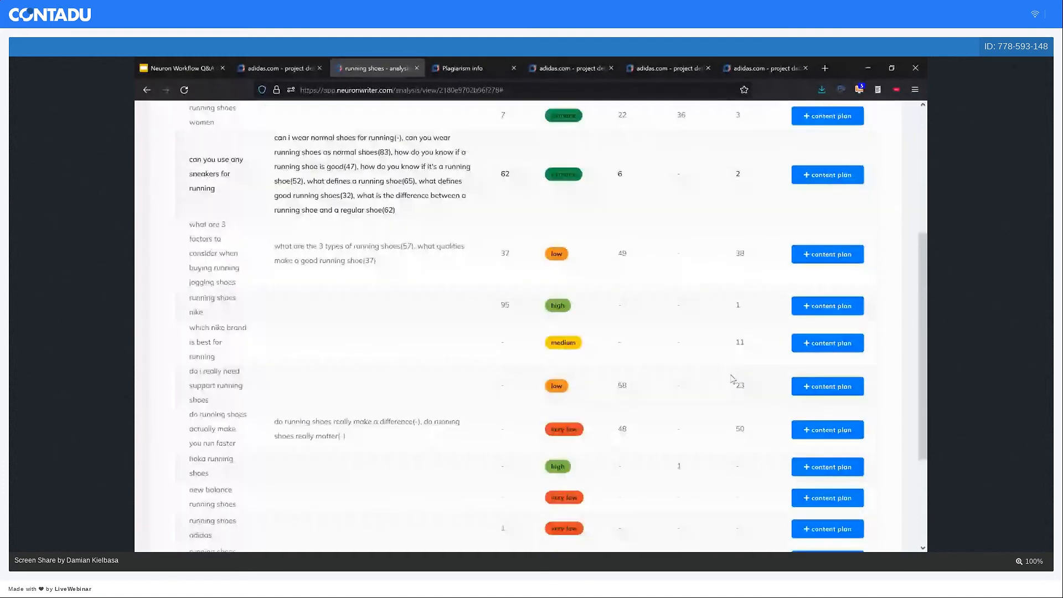
{"action": "scroll", "coordinate": [733, 379], "scroll_direction": "down", "scroll_amount": 1}
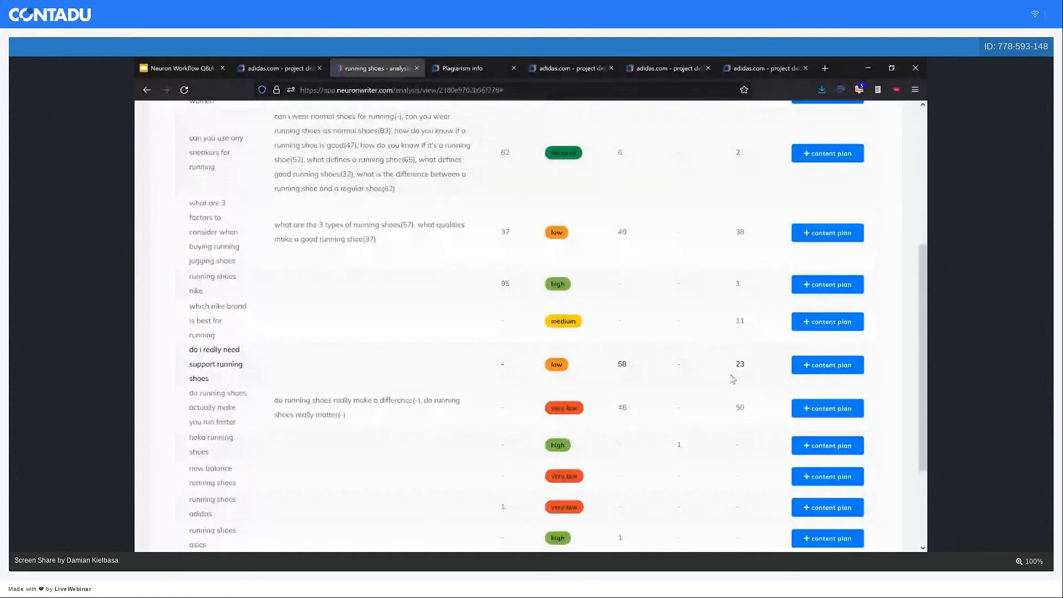
{"action": "scroll", "coordinate": [733, 379], "scroll_direction": "up", "scroll_amount": 3}
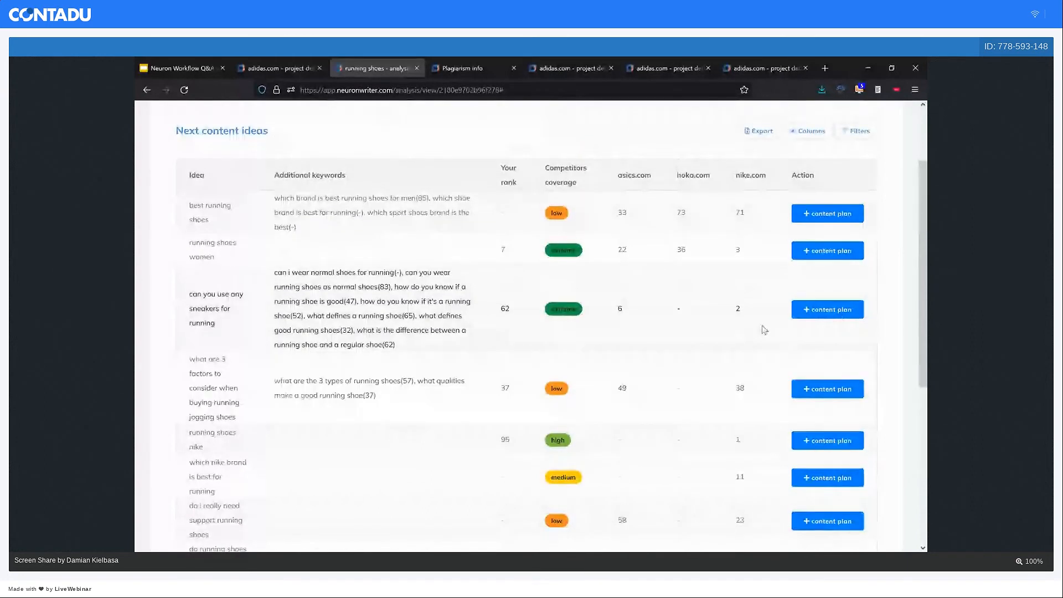
{"action": "left_click", "coordinate": [832, 309]}
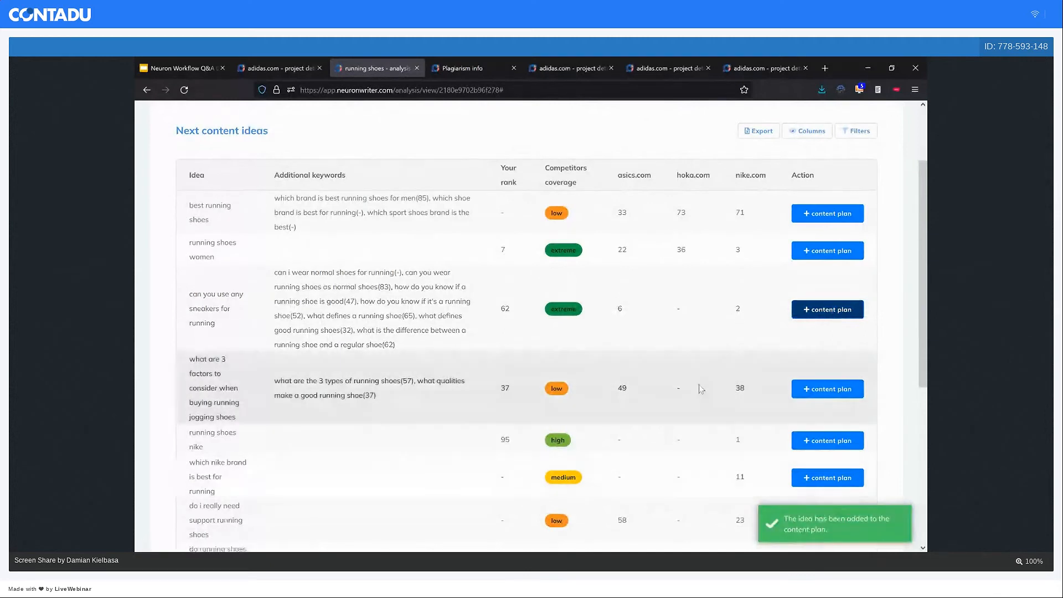
Open the adidas.com project's content plan in a separate browser tab.
{"action": "scroll", "coordinate": [670, 396], "scroll_direction": "up", "scroll_amount": 2}
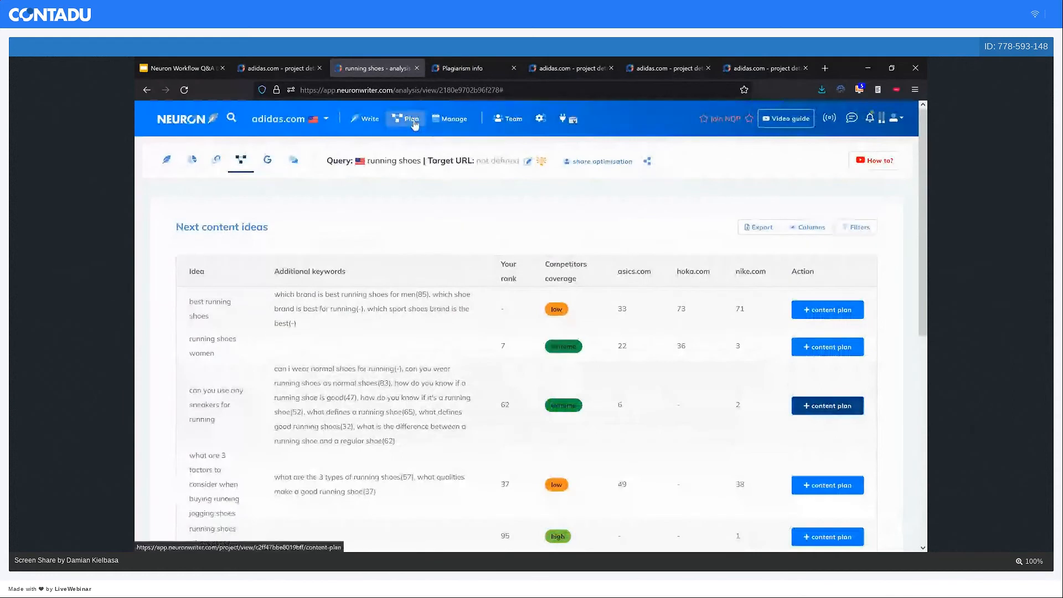
{"action": "middle_click", "coordinate": [409, 118]}
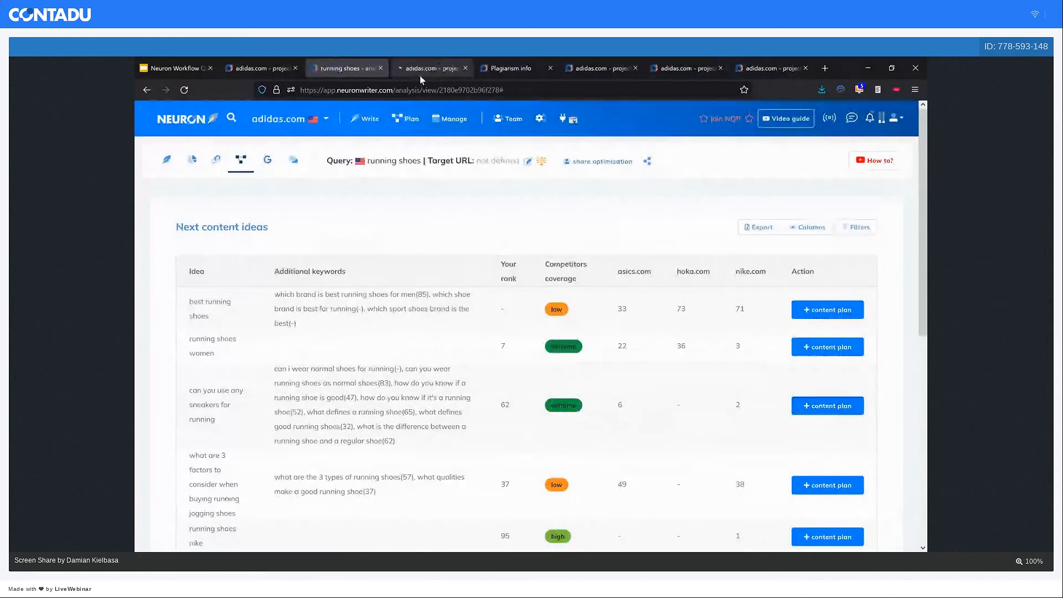
{"action": "left_click", "coordinate": [419, 76]}
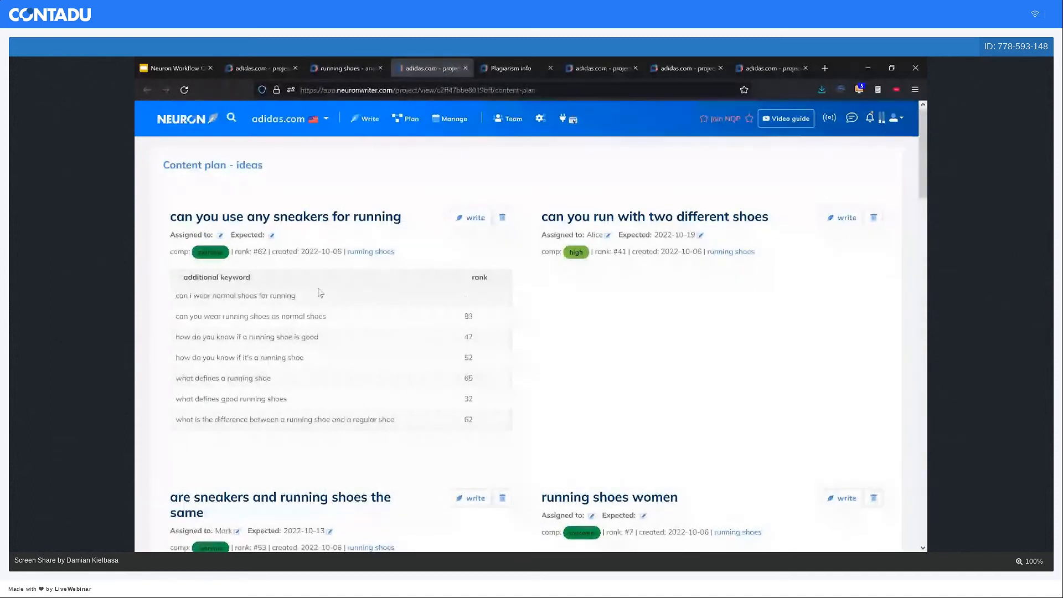
Assign a person by first name to the "can you use any sneakers for running" idea and set its expected date to 2022-10-27.
{"action": "left_click", "coordinate": [220, 235]}
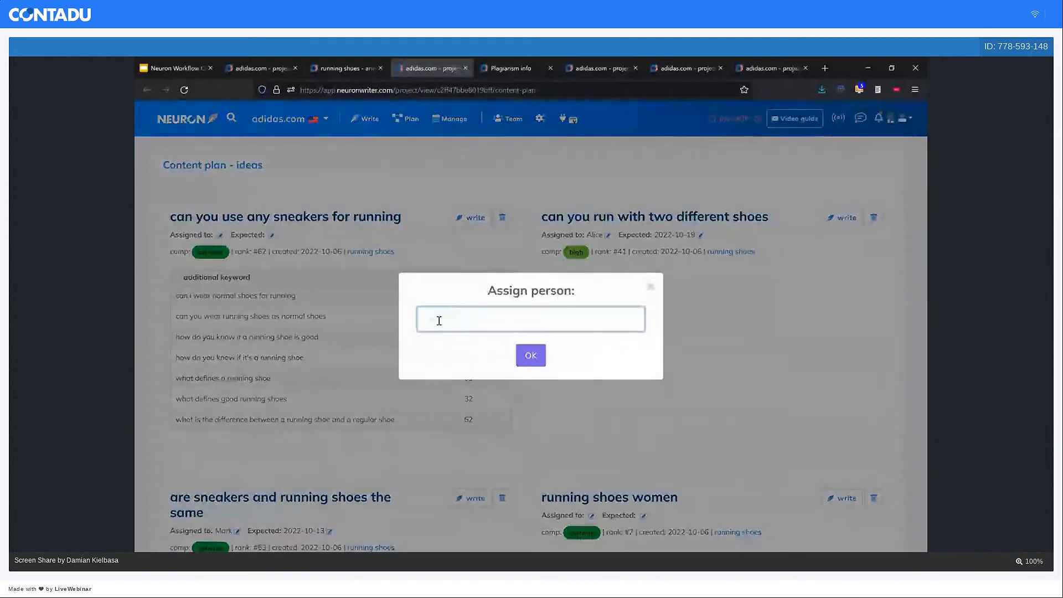
{"action": "type", "text": "Mar"}
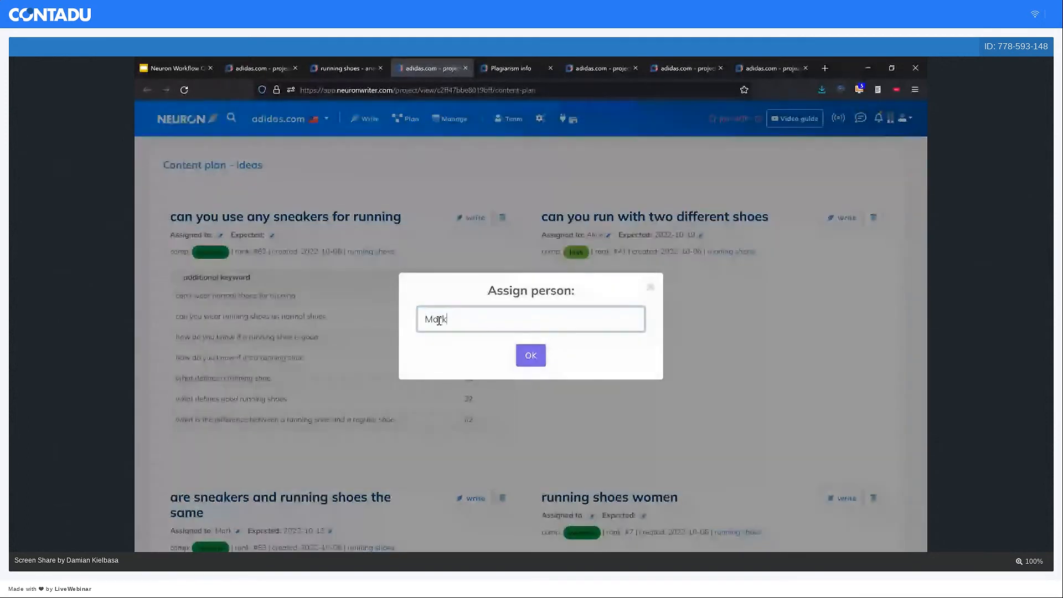
{"action": "type", "text": "k"}
{"action": "left_click", "coordinate": [526, 364]}
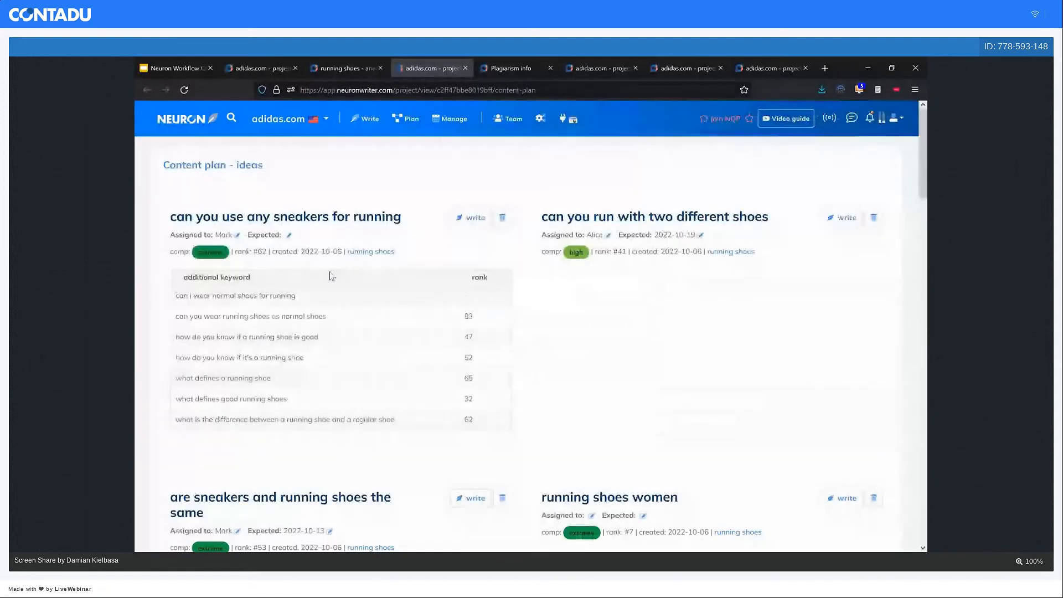
{"action": "left_click", "coordinate": [288, 235]}
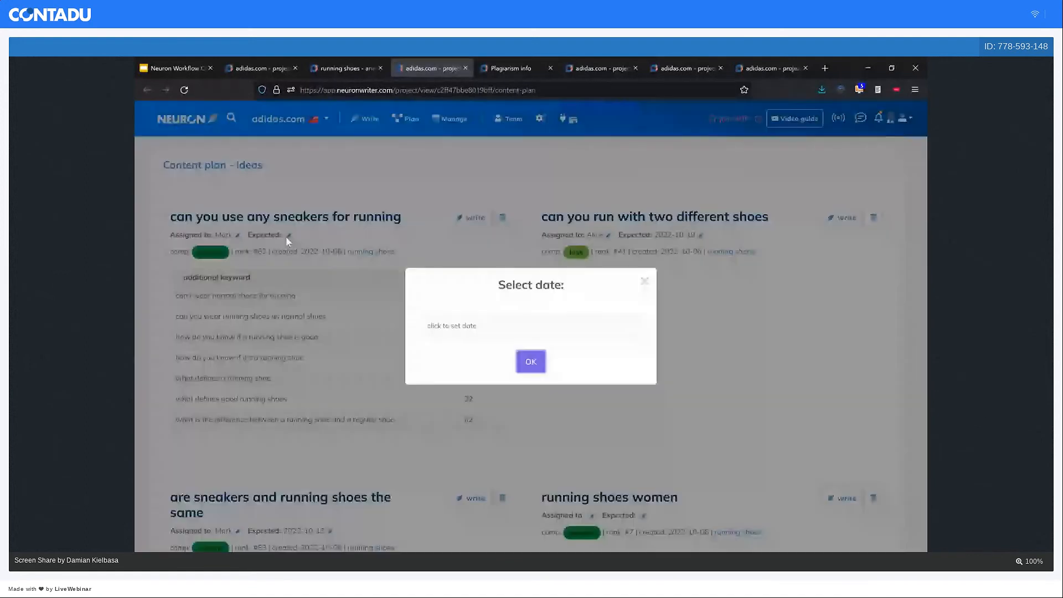
{"action": "left_click", "coordinate": [472, 325]}
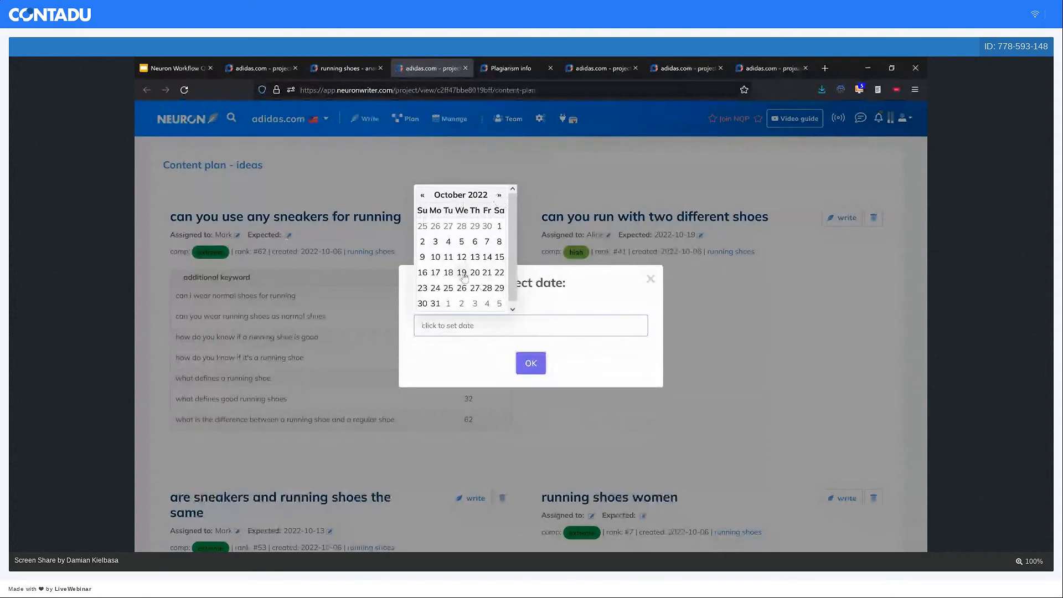
{"action": "left_click", "coordinate": [472, 288]}
{"action": "left_click", "coordinate": [530, 364]}
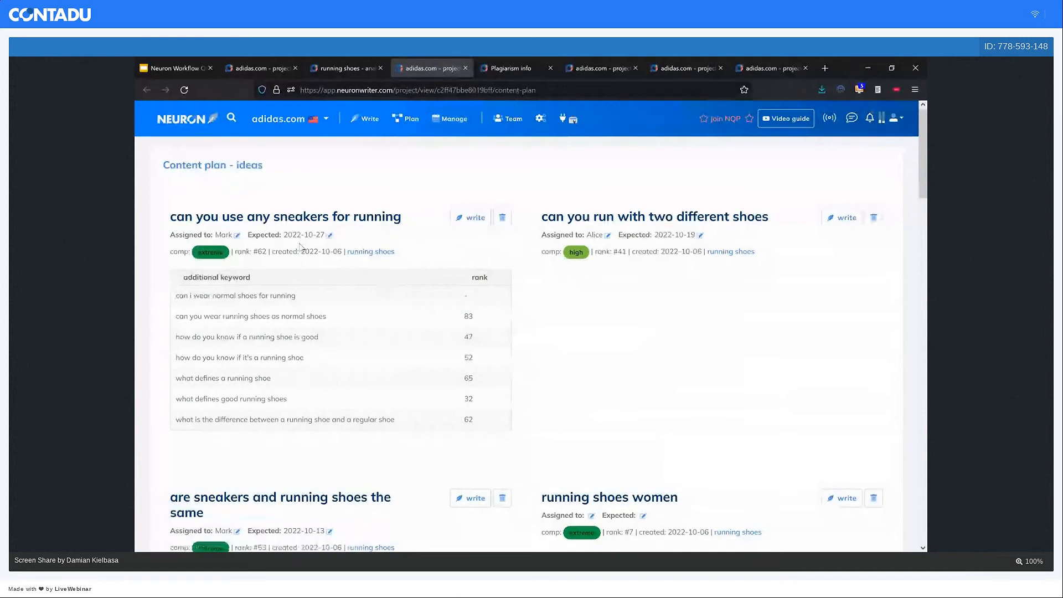
Open the project's content management calendar in a separate tab and look through the October 2022 schedule, including the 27 October entry.
{"action": "middle_click", "coordinate": [451, 117]}
{"action": "left_click", "coordinate": [477, 68]}
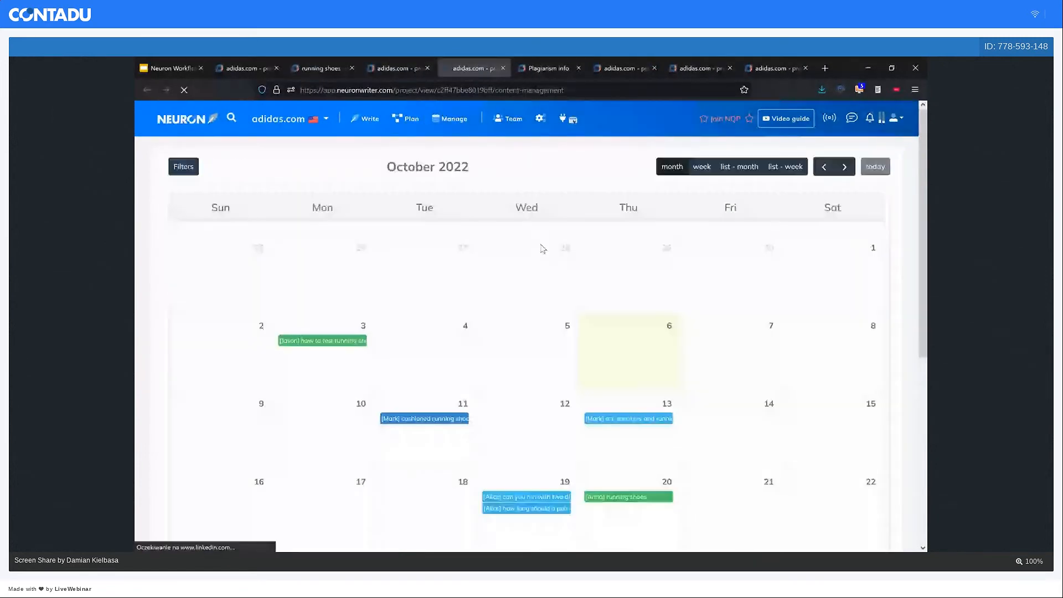
{"action": "scroll", "coordinate": [542, 249], "scroll_direction": "down", "scroll_amount": 3}
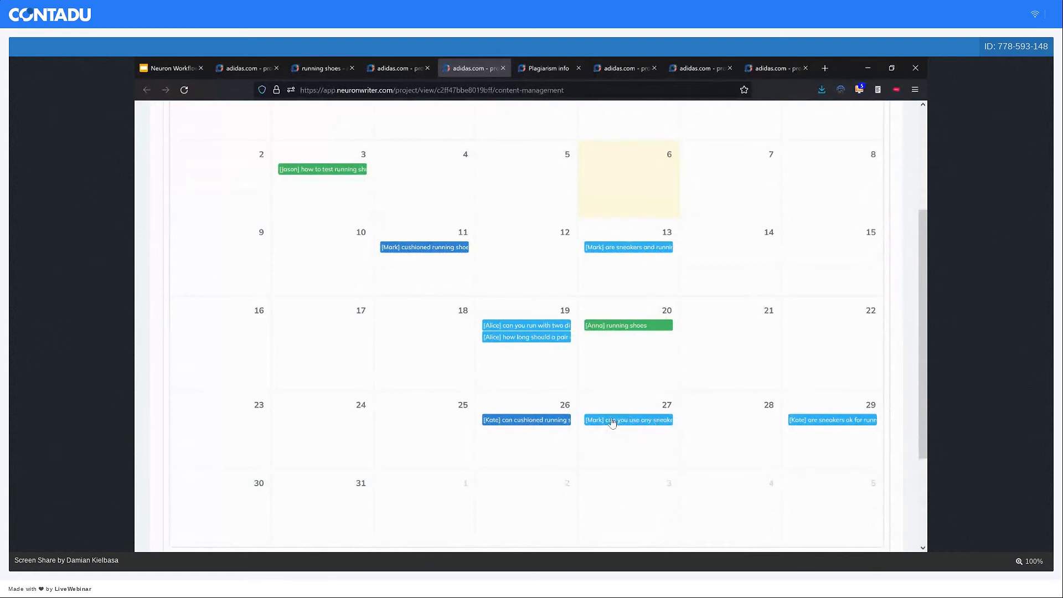
{"action": "scroll", "coordinate": [613, 423], "scroll_direction": "up", "scroll_amount": 1}
{"action": "scroll", "coordinate": [612, 423], "scroll_direction": "up", "scroll_amount": 3}
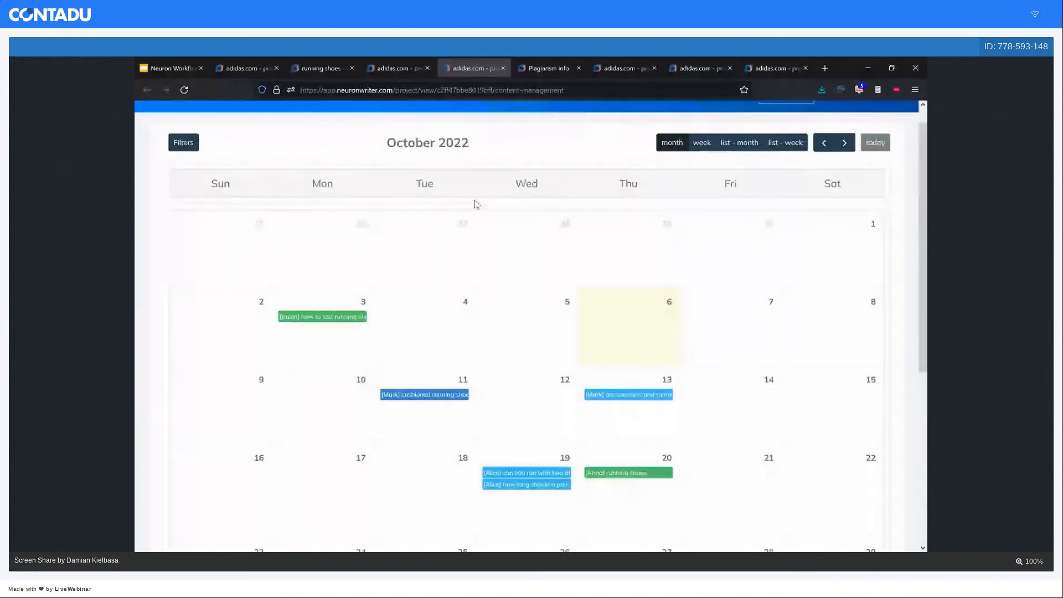
Start a Content writer query from the "can you use any sneakers for running" idea, checking its additional keywords, assignee and delivery date in the advanced settings.
{"action": "left_click", "coordinate": [389, 68]}
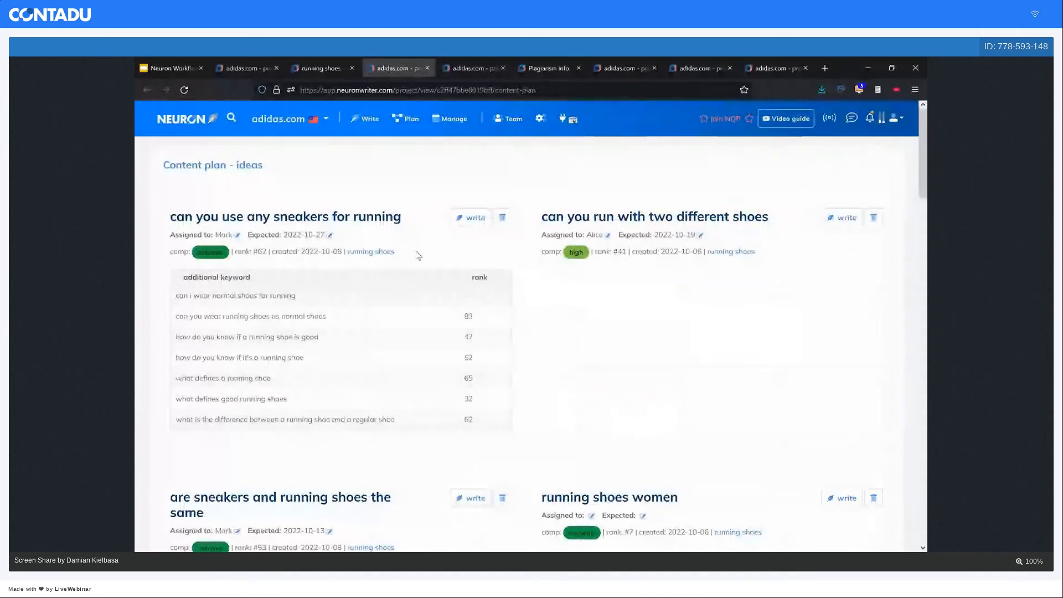
{"action": "left_click", "coordinate": [468, 218]}
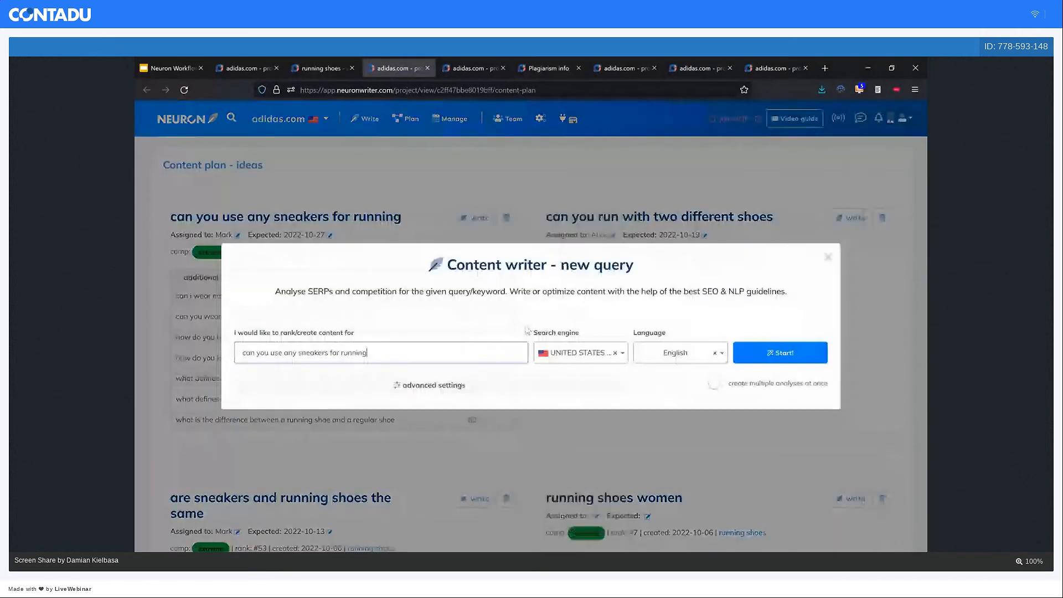
{"action": "left_click", "coordinate": [449, 381]}
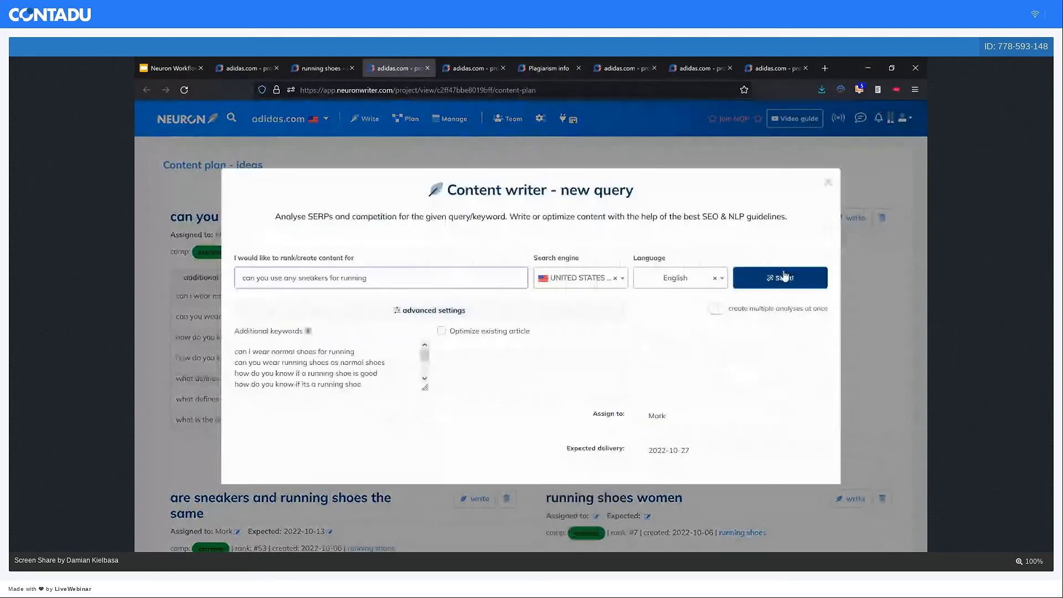
{"action": "left_click", "coordinate": [783, 276]}
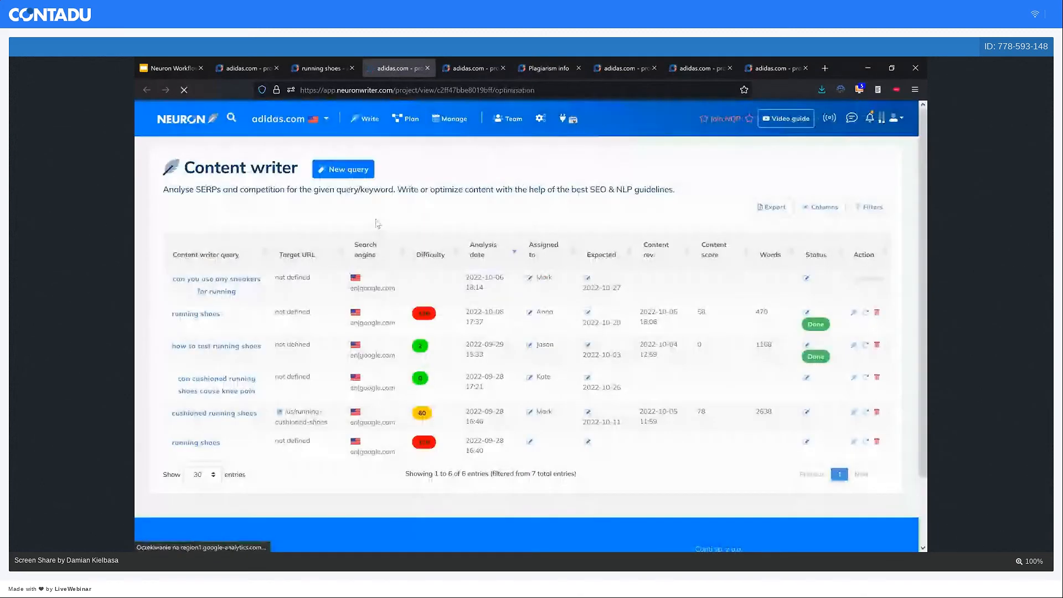
Reload the content management calendar, examine the October 2022 entries and their colours, and check the Content writer query list.
{"action": "left_click", "coordinate": [485, 65]}
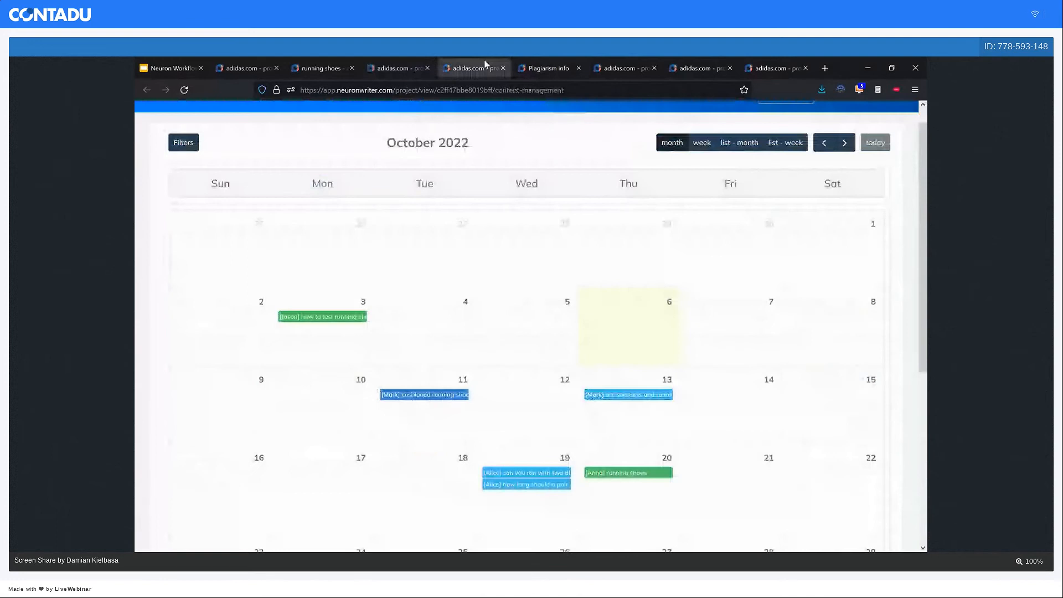
{"action": "left_click", "coordinate": [184, 90]}
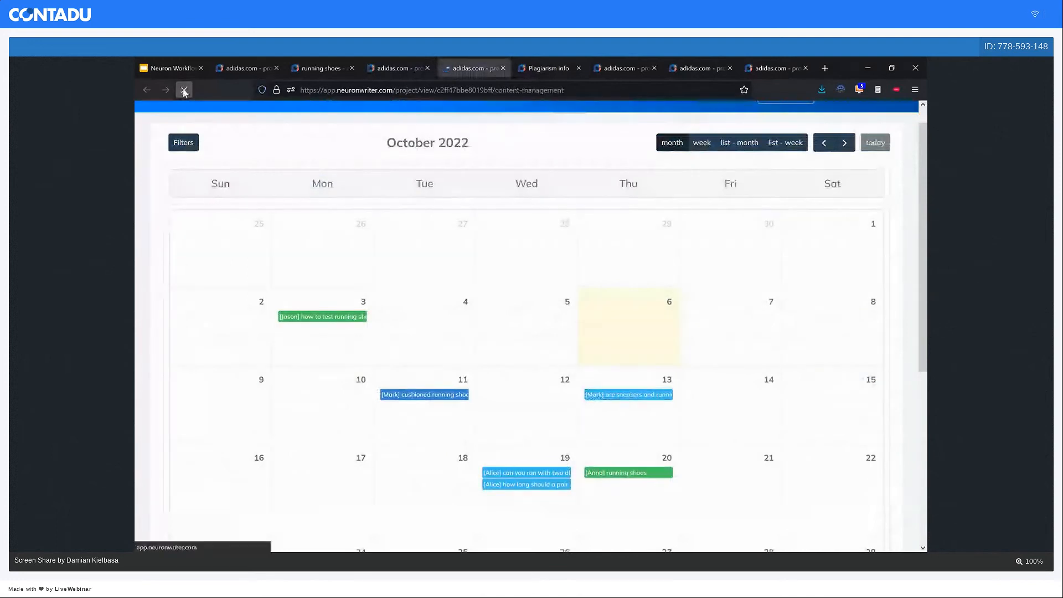
{"action": "scroll", "coordinate": [565, 280], "scroll_direction": "down", "scroll_amount": 1}
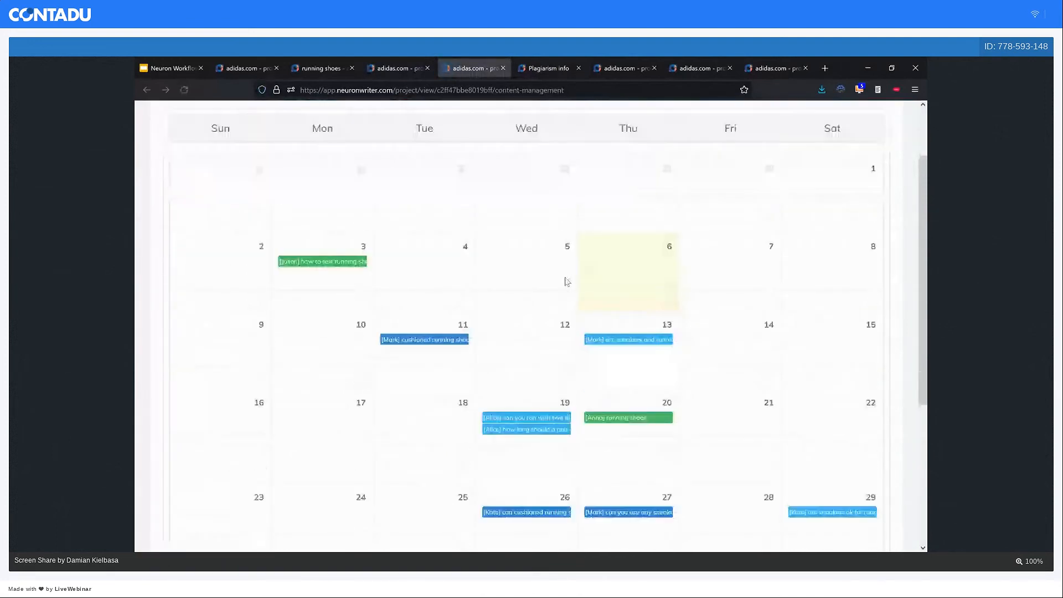
{"action": "scroll", "coordinate": [565, 281], "scroll_direction": "down", "scroll_amount": 1}
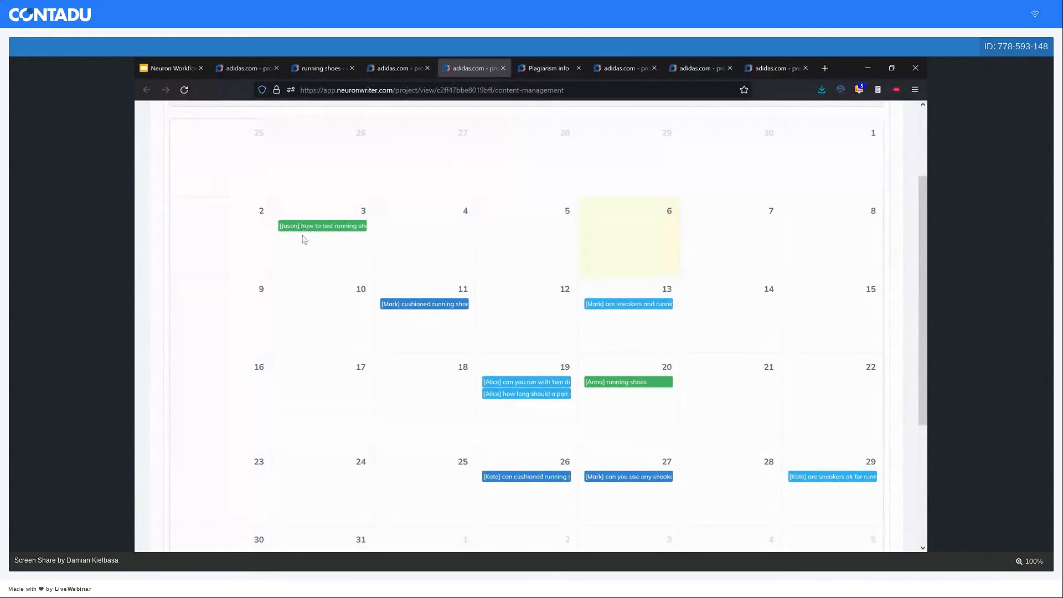
{"action": "scroll", "coordinate": [547, 220], "scroll_direction": "up", "scroll_amount": 1}
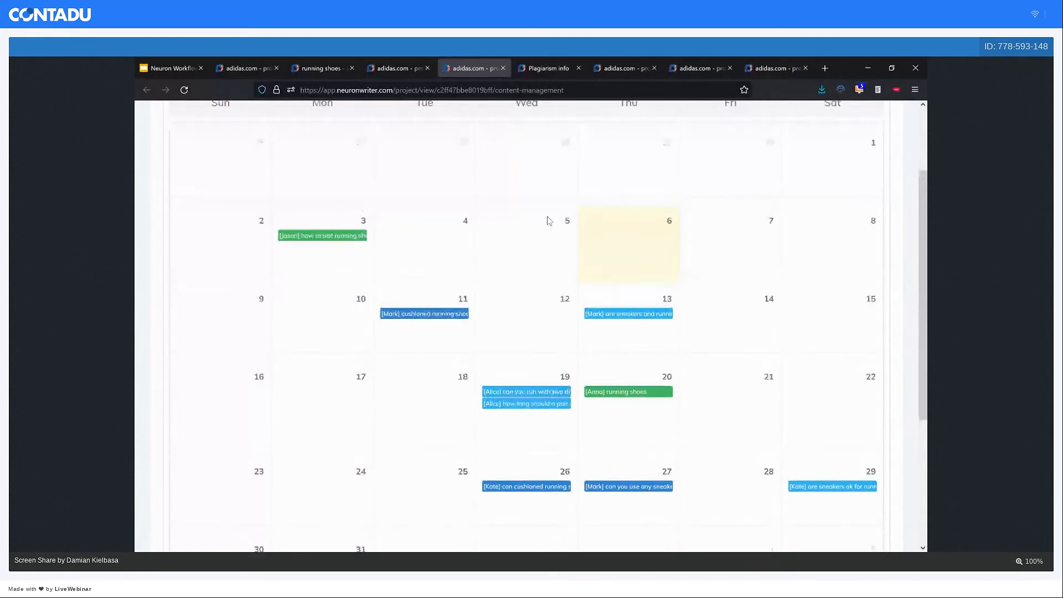
{"action": "scroll", "coordinate": [547, 221], "scroll_direction": "up", "scroll_amount": 3}
{"action": "left_click", "coordinate": [396, 68]}
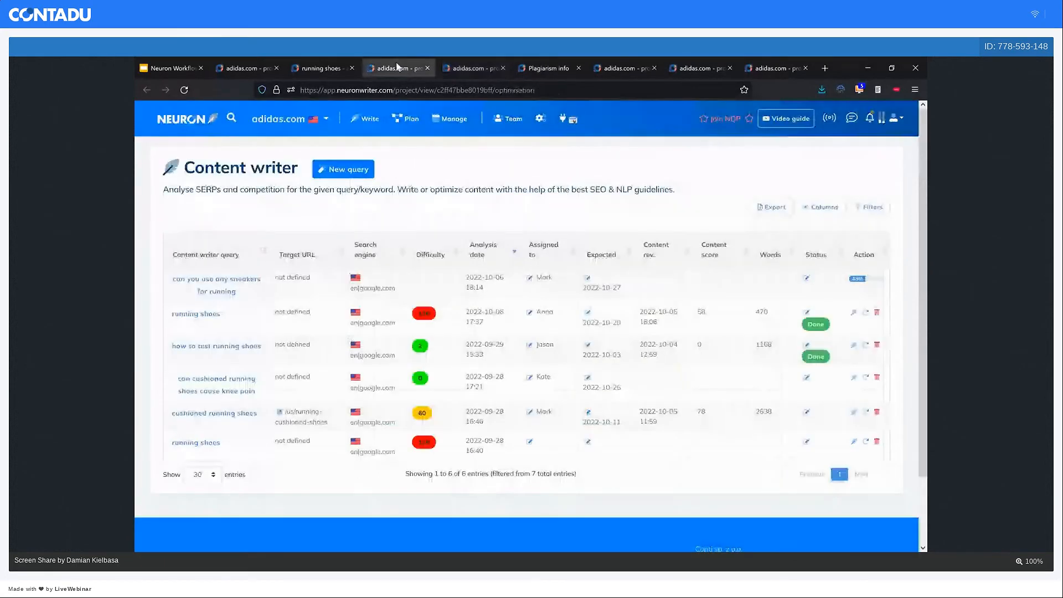
Generate internal links ideas for the "running shoes" analysis and review the anchors to consider and the suggested URLs.
{"action": "left_click", "coordinate": [321, 69]}
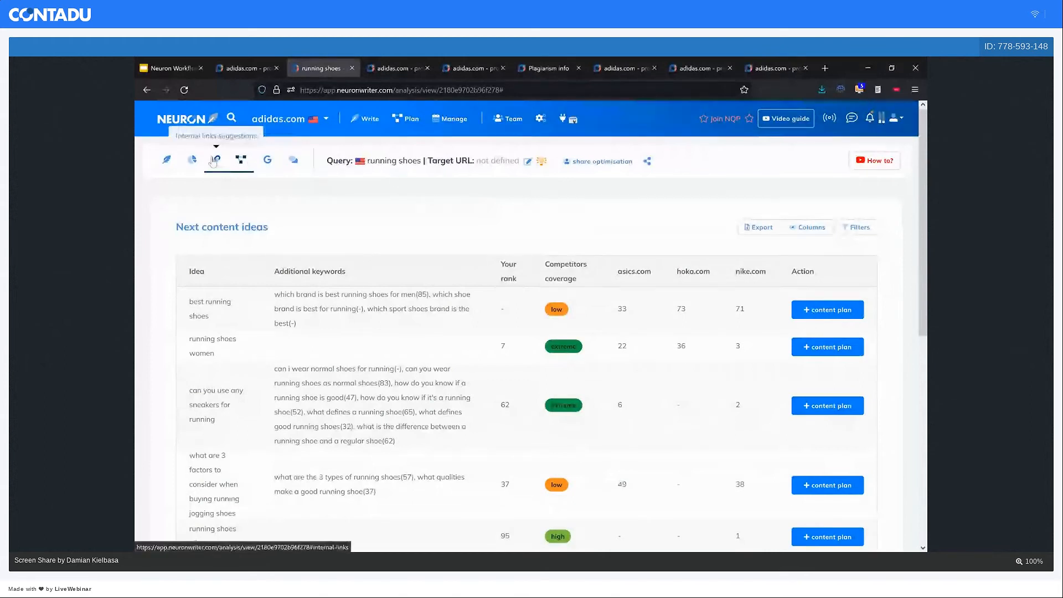
{"action": "left_click", "coordinate": [213, 161]}
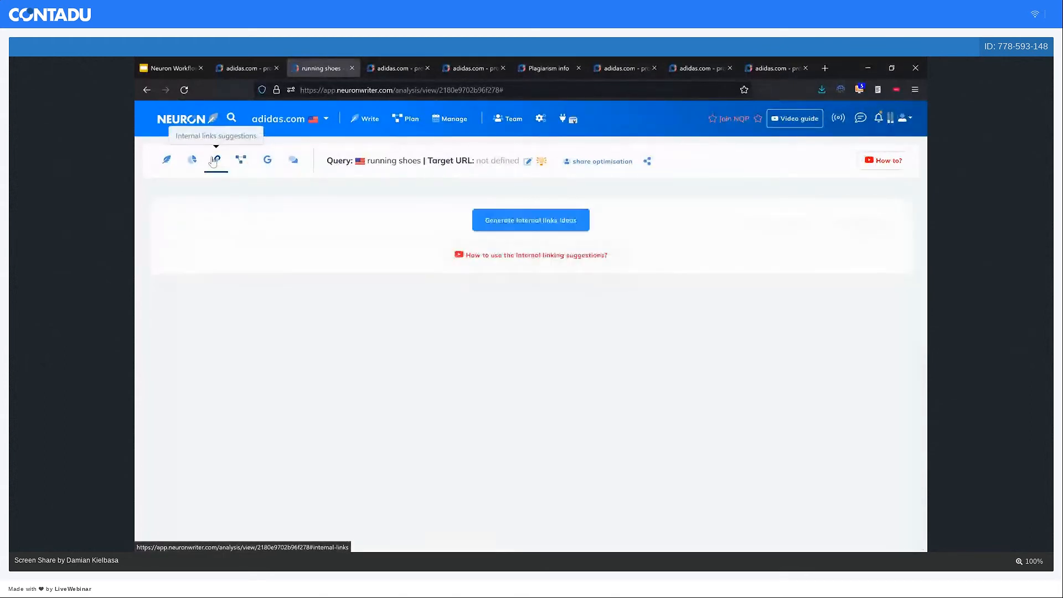
{"action": "left_click", "coordinate": [539, 227]}
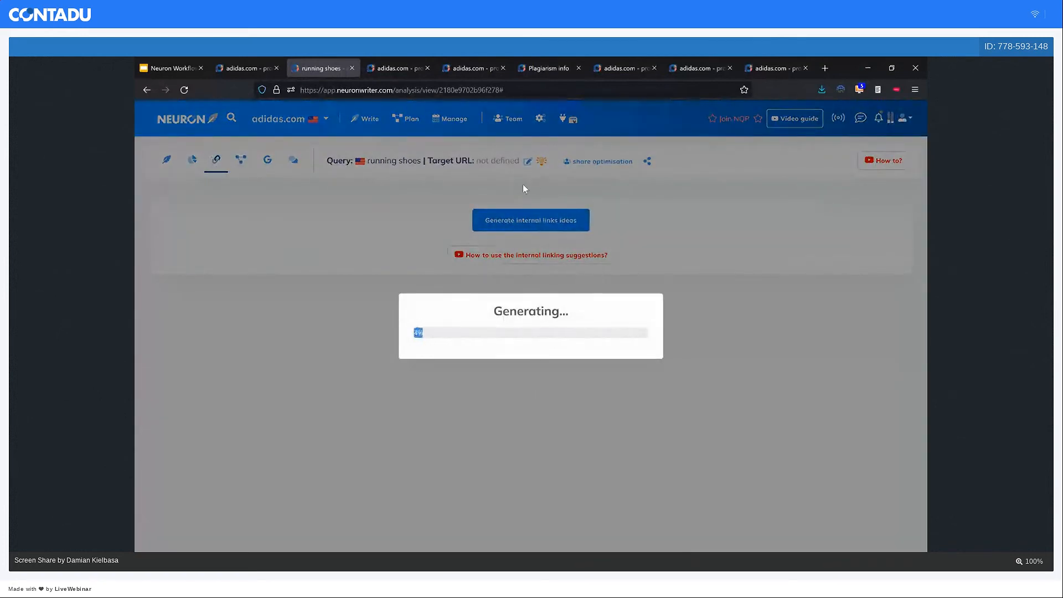
{"action": "scroll", "coordinate": [524, 189], "scroll_direction": "down", "scroll_amount": 2}
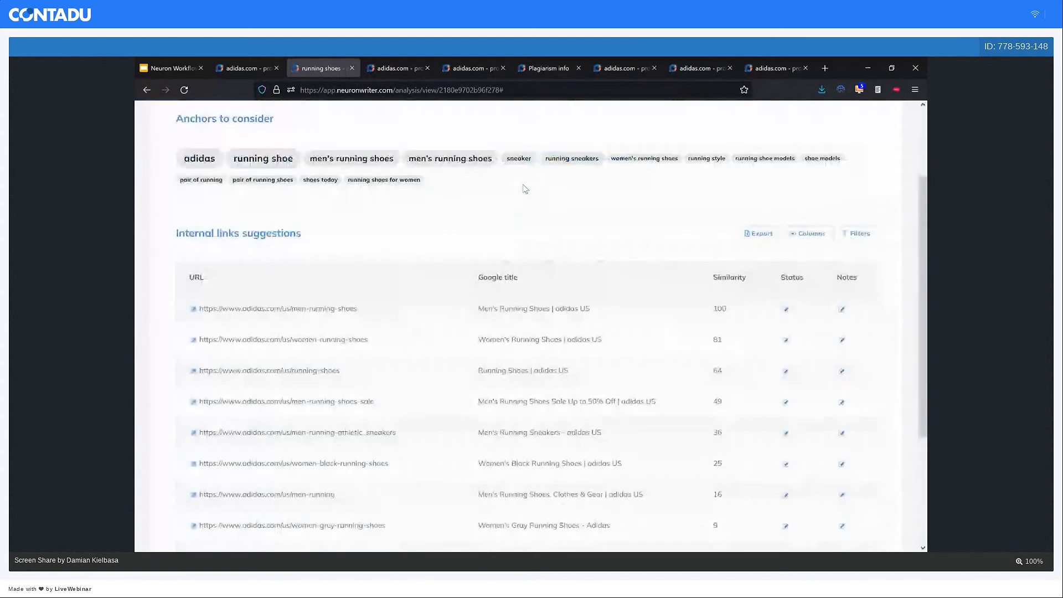
{"action": "scroll", "coordinate": [525, 189], "scroll_direction": "up", "scroll_amount": 2}
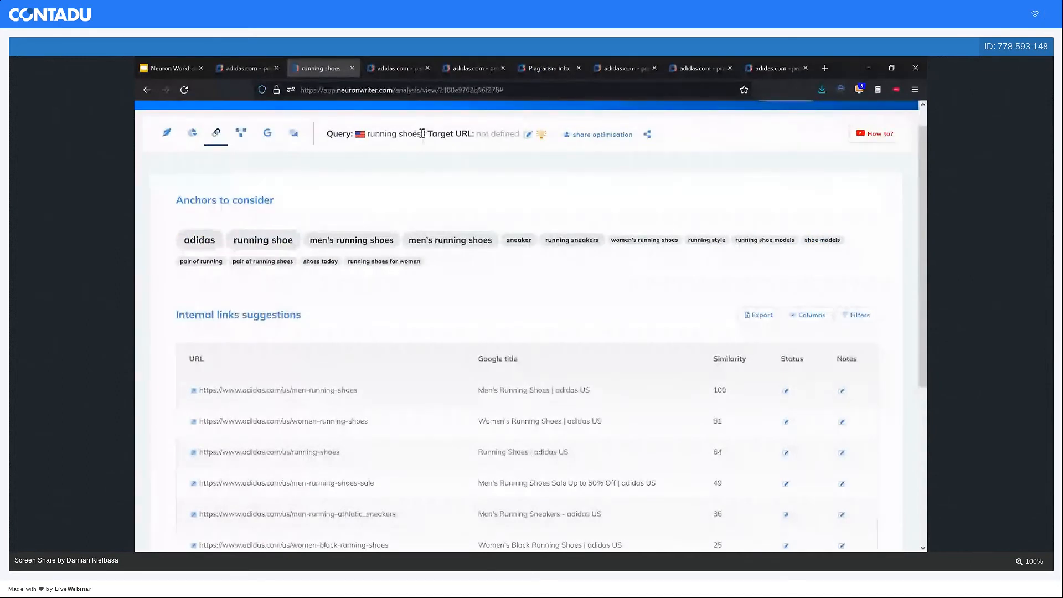
Examine the anchors to consider and the internal links suggestions for "running shoes", comparing their URLs, Google titles and similarity.
{"action": "scroll", "coordinate": [382, 164], "scroll_direction": "up", "scroll_amount": 1}
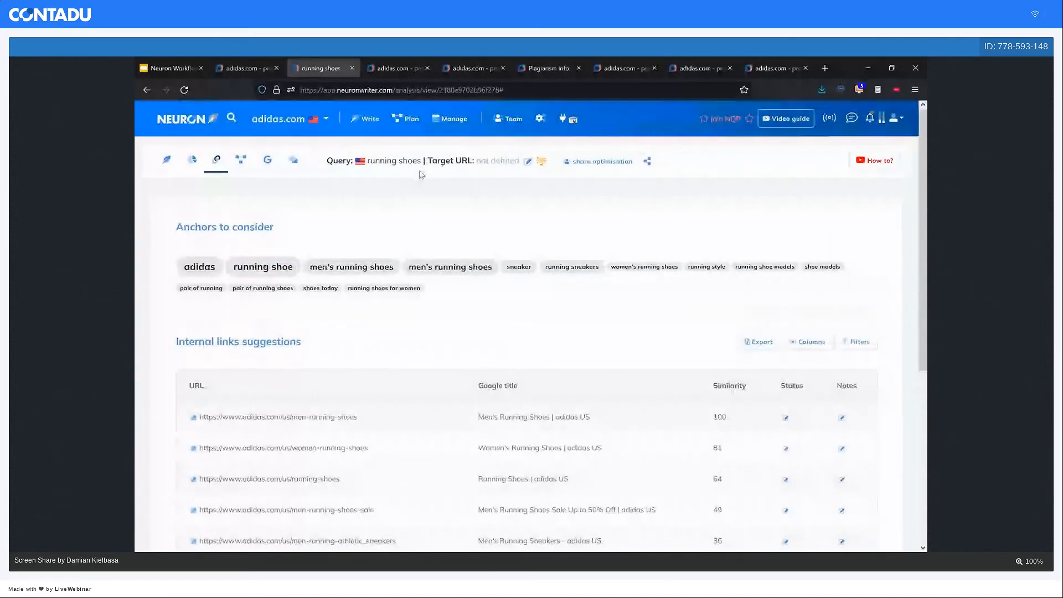
{"action": "scroll", "coordinate": [518, 185], "scroll_direction": "down", "scroll_amount": 2}
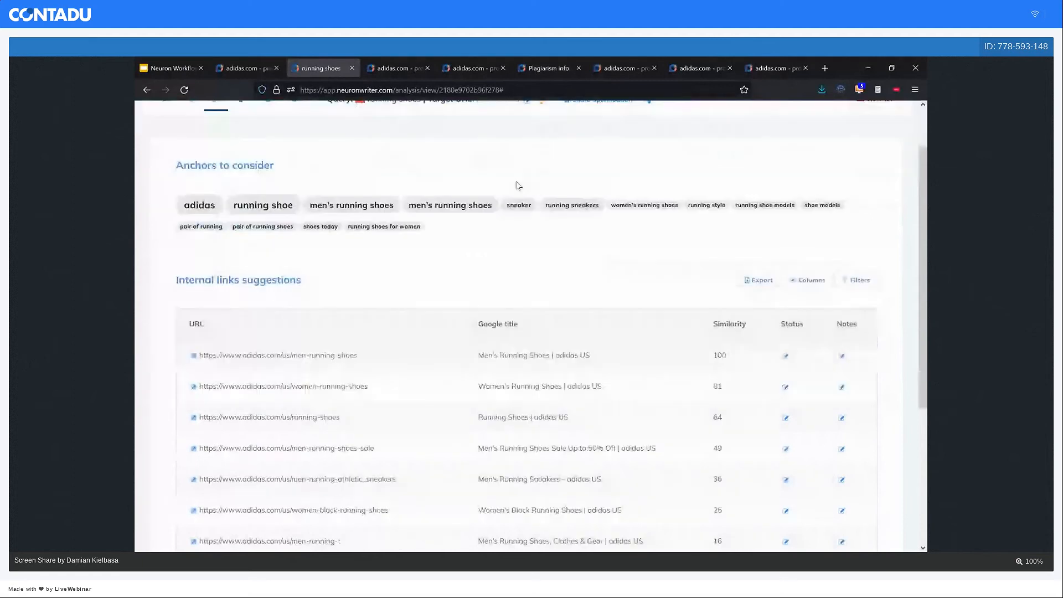
{"action": "scroll", "coordinate": [518, 185], "scroll_direction": "down", "scroll_amount": 2}
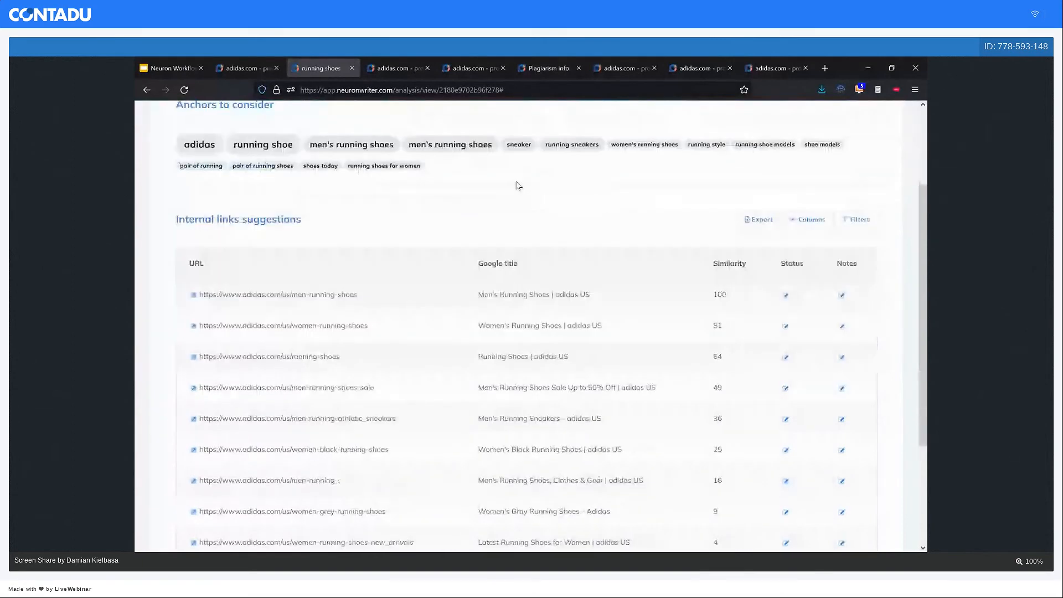
{"action": "scroll", "coordinate": [517, 185], "scroll_direction": "down", "scroll_amount": 3}
{"action": "scroll", "coordinate": [517, 185], "scroll_direction": "up", "scroll_amount": 1}
{"action": "scroll", "coordinate": [518, 185], "scroll_direction": "down", "scroll_amount": 1}
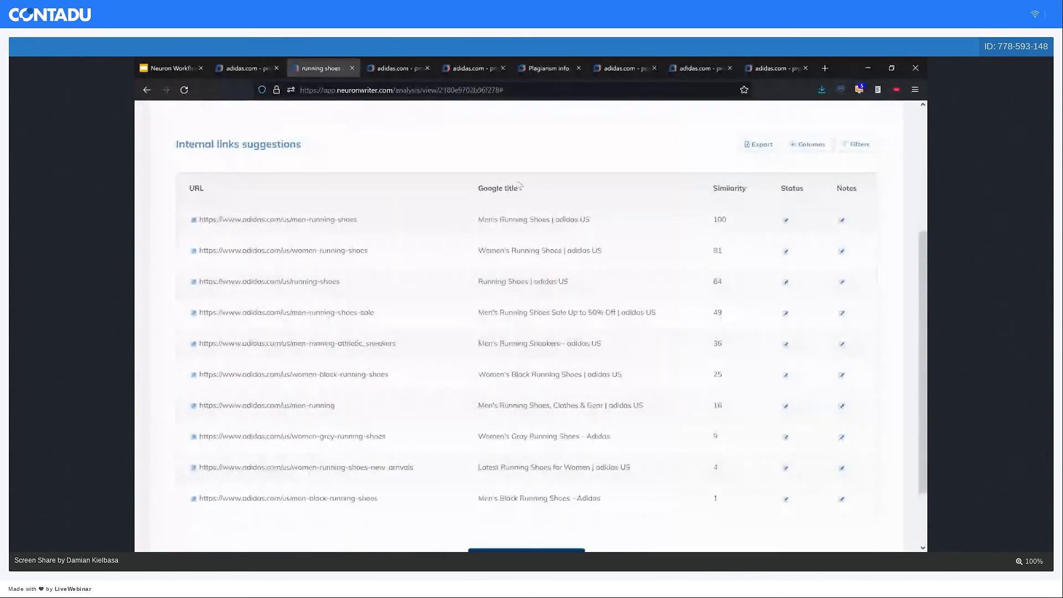
{"action": "scroll", "coordinate": [585, 126], "scroll_direction": "down", "scroll_amount": 1}
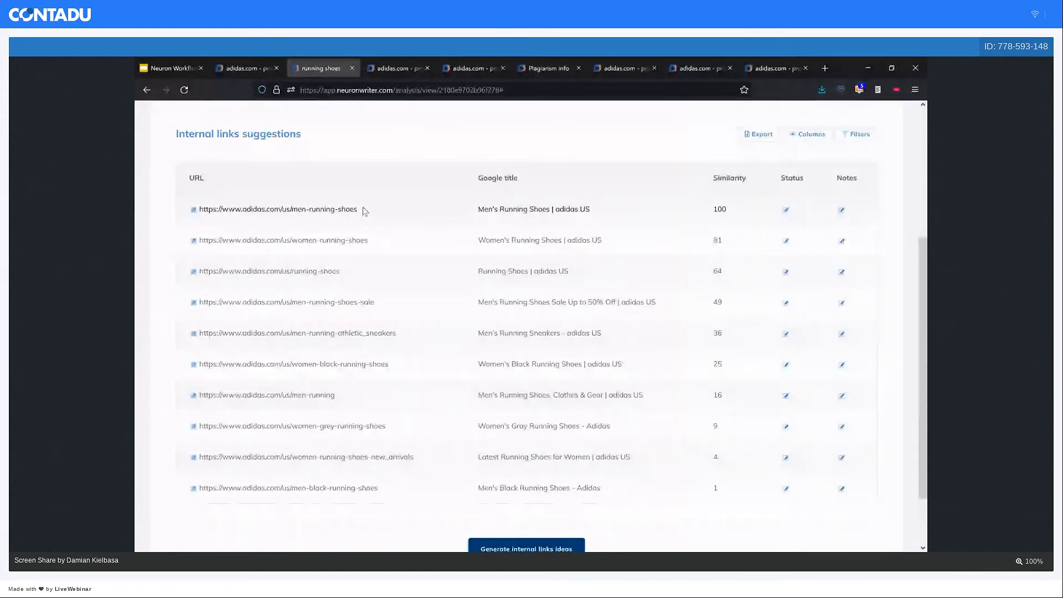
{"action": "scroll", "coordinate": [365, 211], "scroll_direction": "up", "scroll_amount": 1}
{"action": "scroll", "coordinate": [363, 212], "scroll_direction": "up", "scroll_amount": 3}
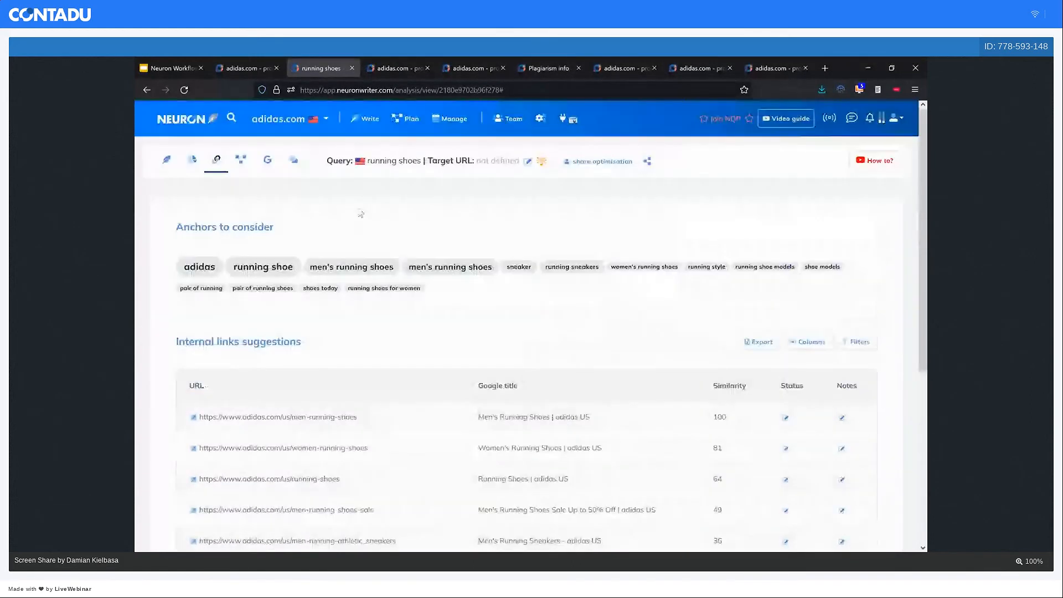
{"action": "scroll", "coordinate": [368, 235], "scroll_direction": "down", "scroll_amount": 2}
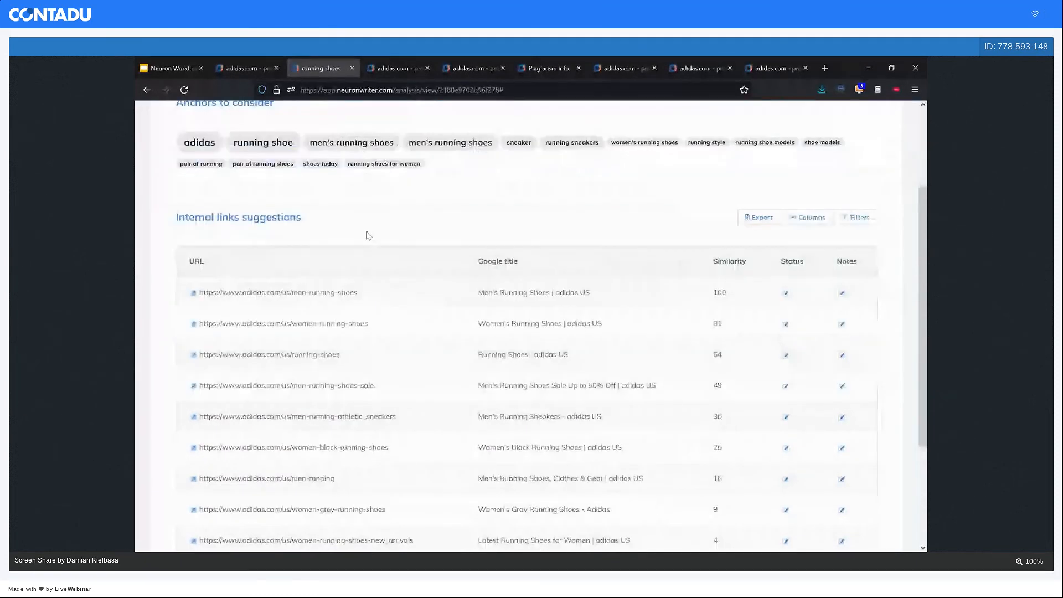
{"action": "scroll", "coordinate": [369, 236], "scroll_direction": "down", "scroll_amount": 2}
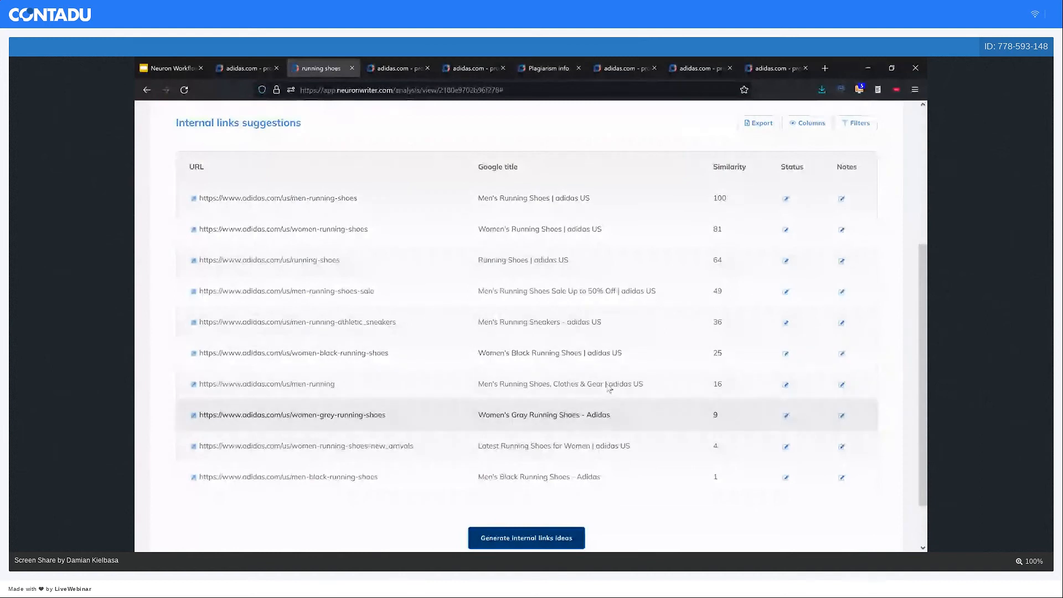
{"action": "scroll", "coordinate": [614, 323], "scroll_direction": "up", "scroll_amount": 1}
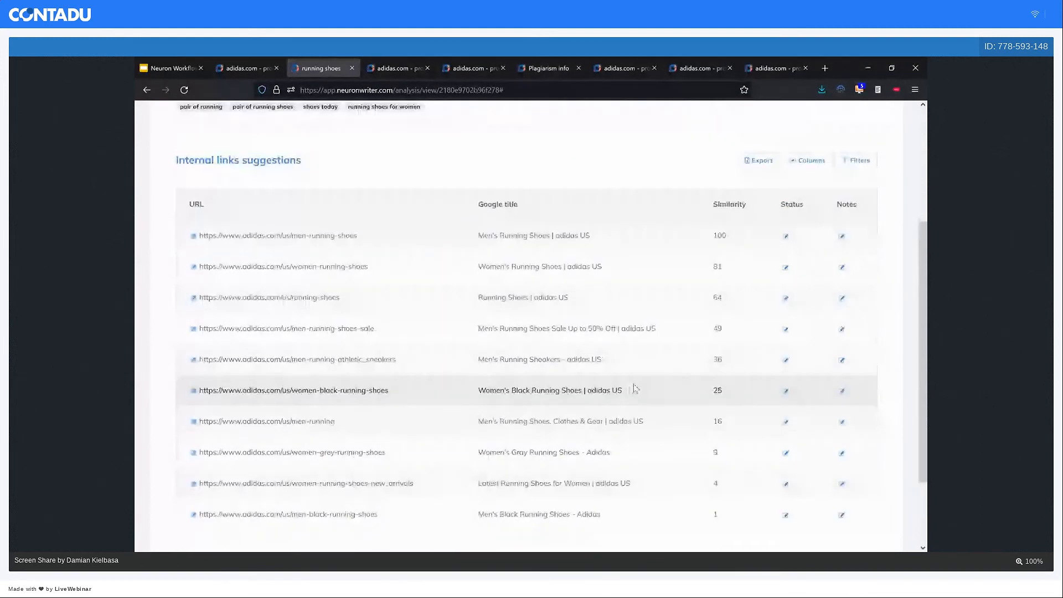
Check the notes entry of the men-running-shoes link suggestion, leave it blank, and return to the anchors to consider.
{"action": "scroll", "coordinate": [635, 389], "scroll_direction": "down", "scroll_amount": 2}
{"action": "left_click", "coordinate": [842, 175]}
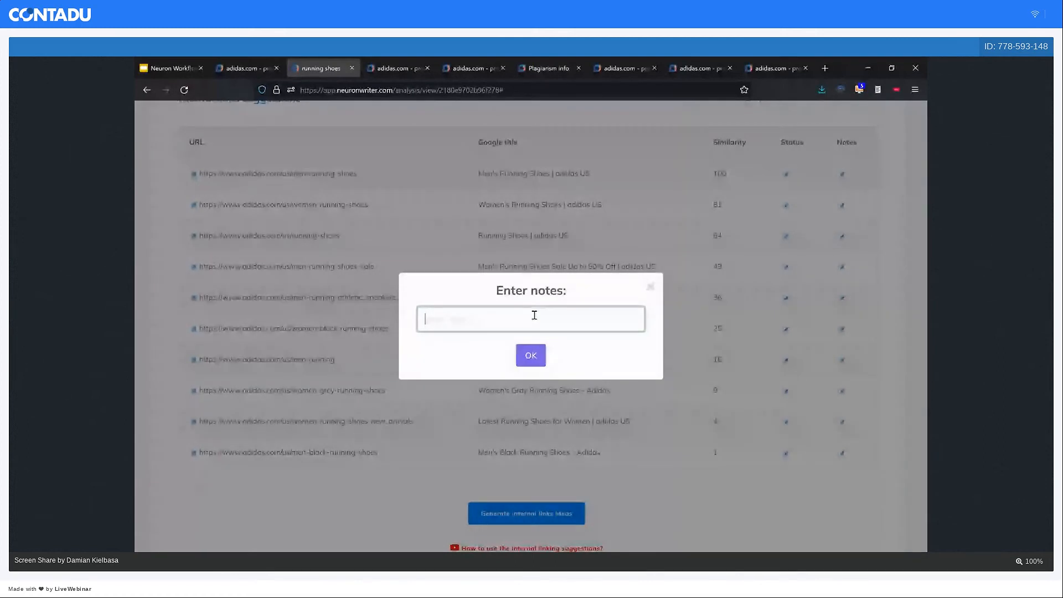
{"action": "left_click", "coordinate": [651, 288]}
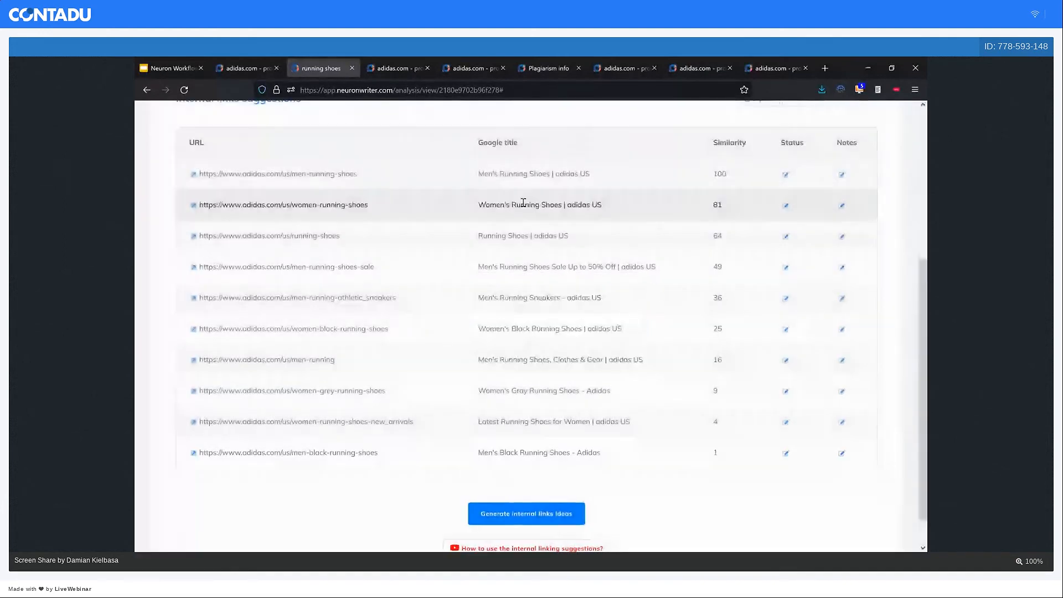
{"action": "scroll", "coordinate": [523, 207], "scroll_direction": "up", "scroll_amount": 2}
{"action": "scroll", "coordinate": [415, 229], "scroll_direction": "up", "scroll_amount": 2}
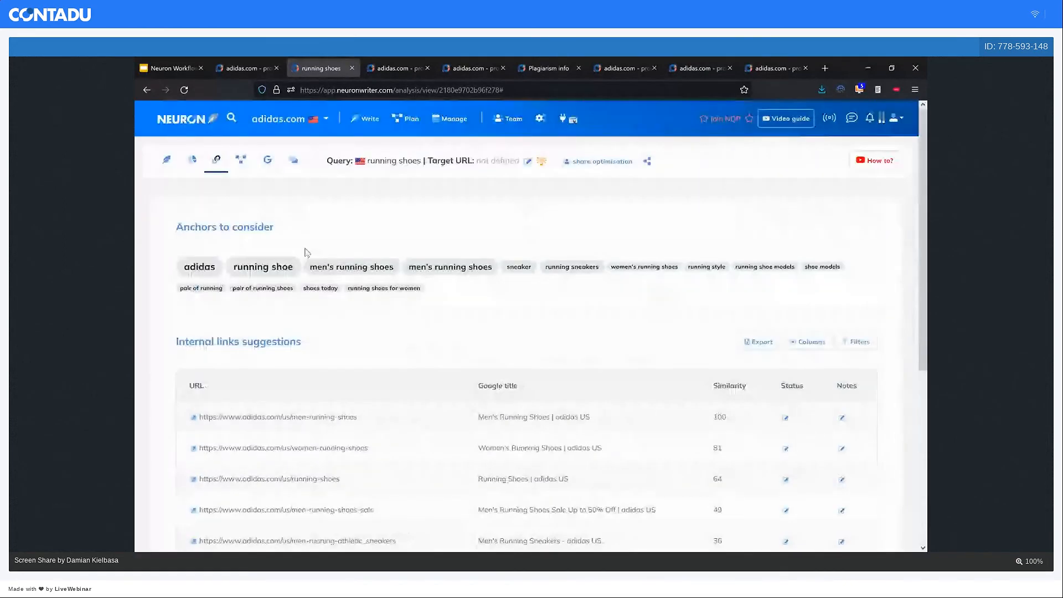
Review the next content ideas for "running shoes", the project's content plan ideas and the October 2022 content management calendar.
{"action": "left_click", "coordinate": [247, 168]}
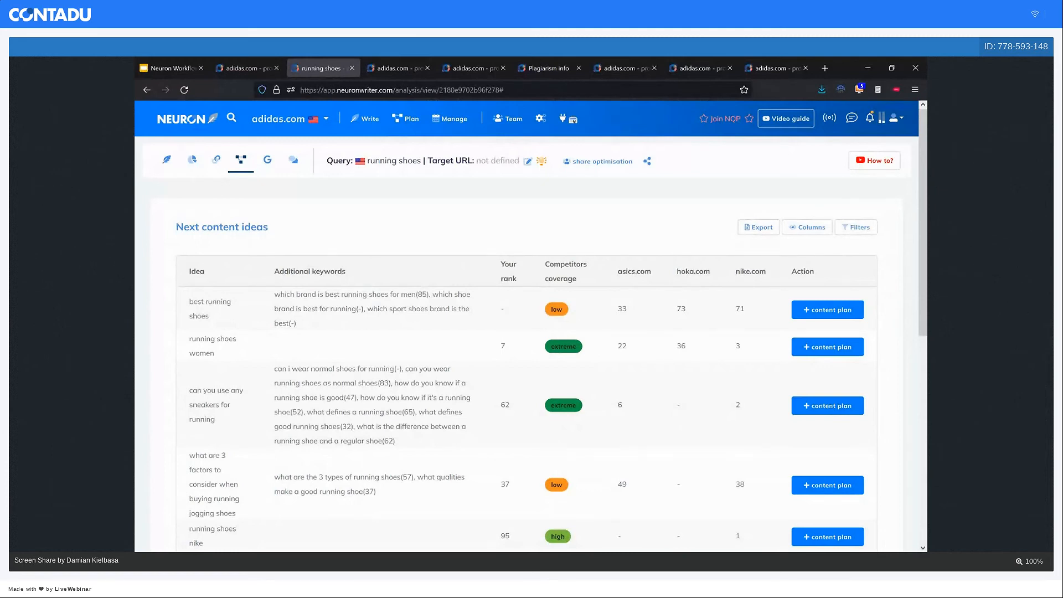
{"action": "left_click", "coordinate": [399, 120]}
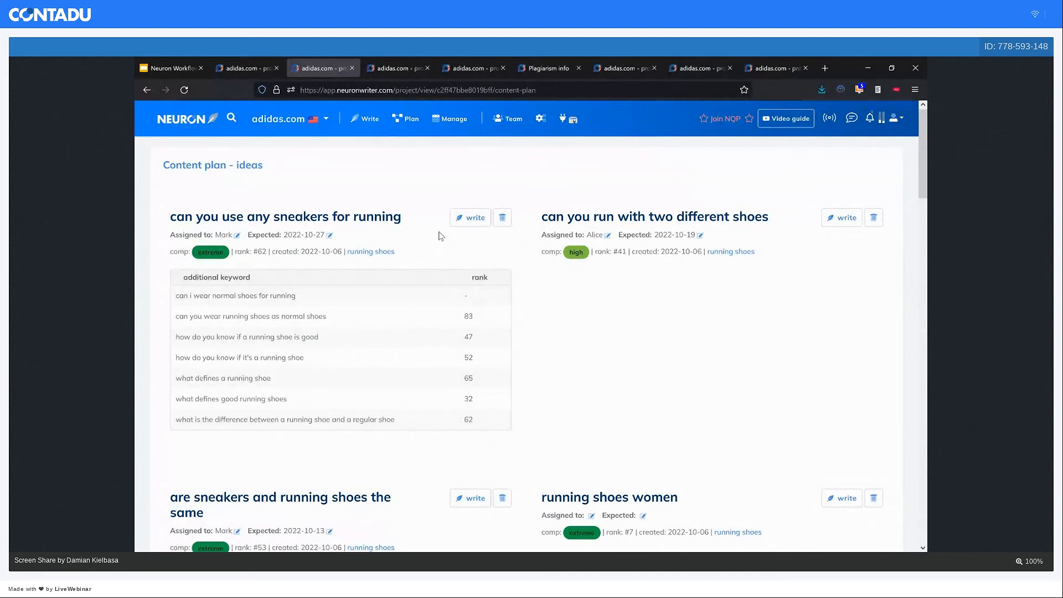
{"action": "left_click", "coordinate": [453, 118]}
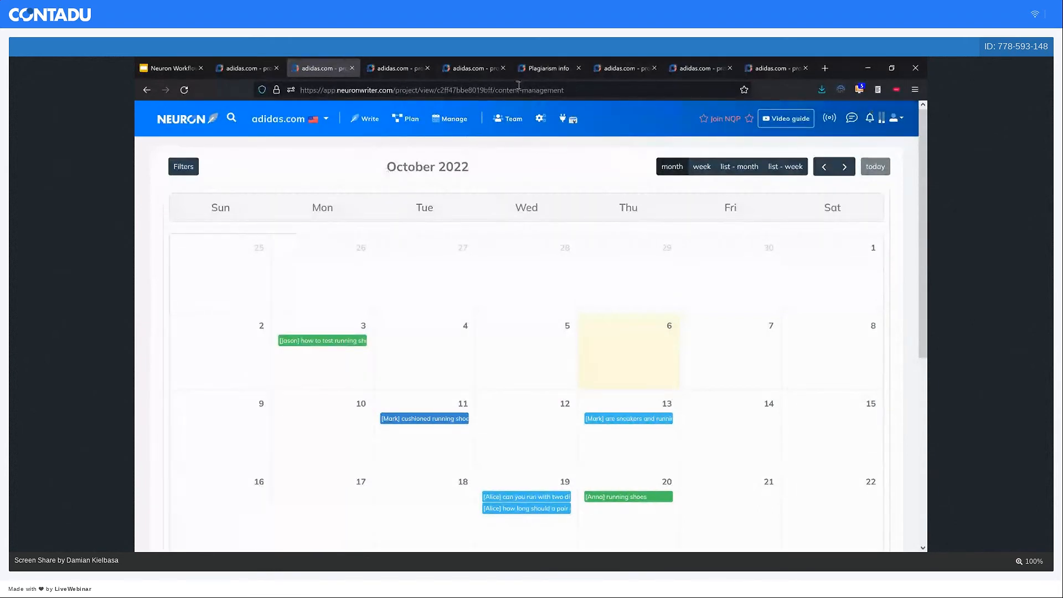
Check the project's team access page and its options for adding a user, without sharing access, and return to the previous pages.
{"action": "left_click", "coordinate": [511, 119]}
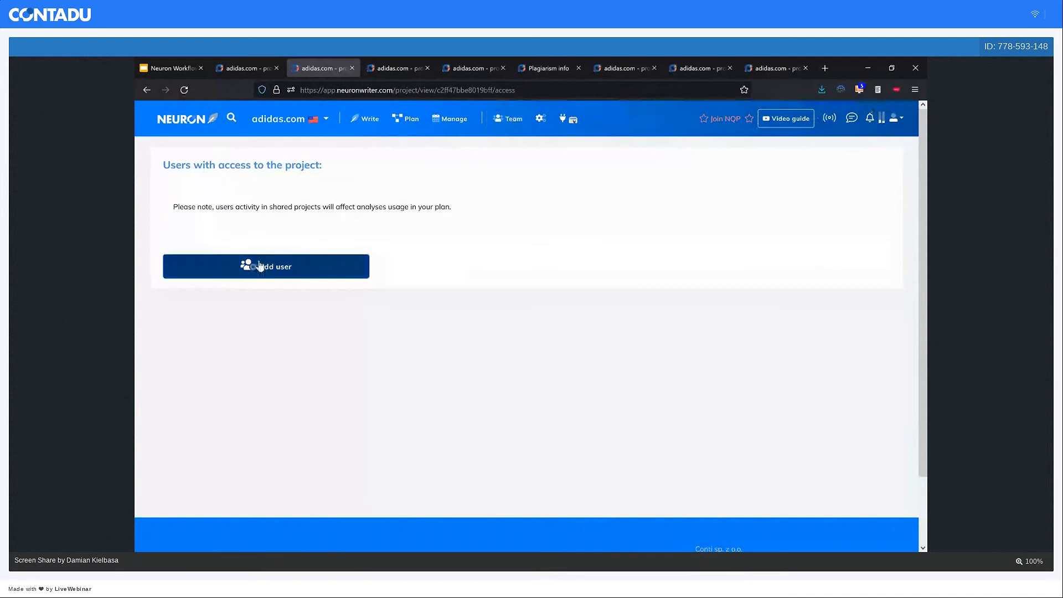
{"action": "left_click", "coordinate": [261, 265]}
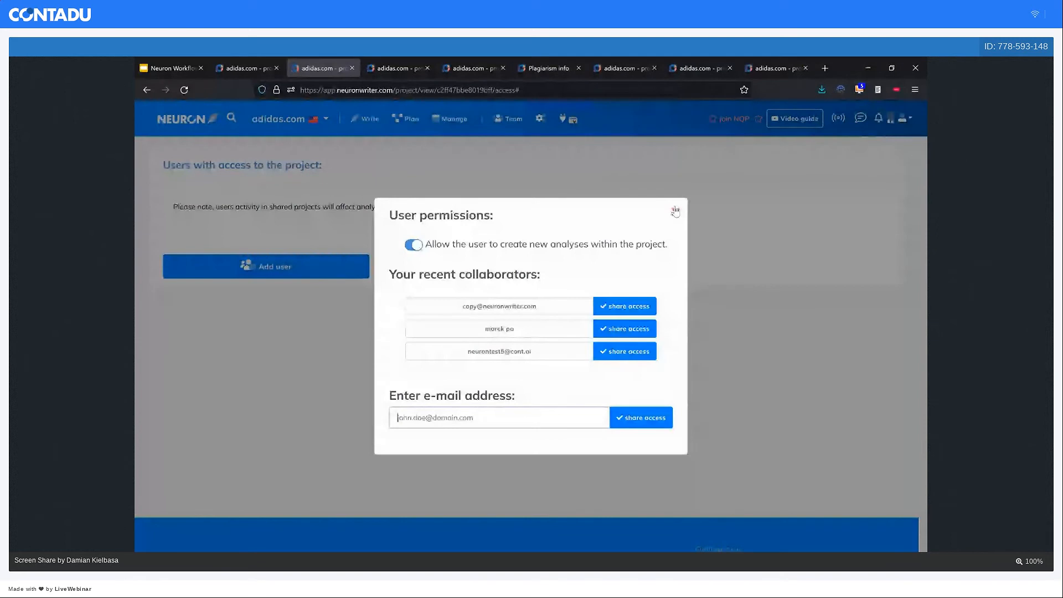
{"action": "left_click", "coordinate": [675, 210]}
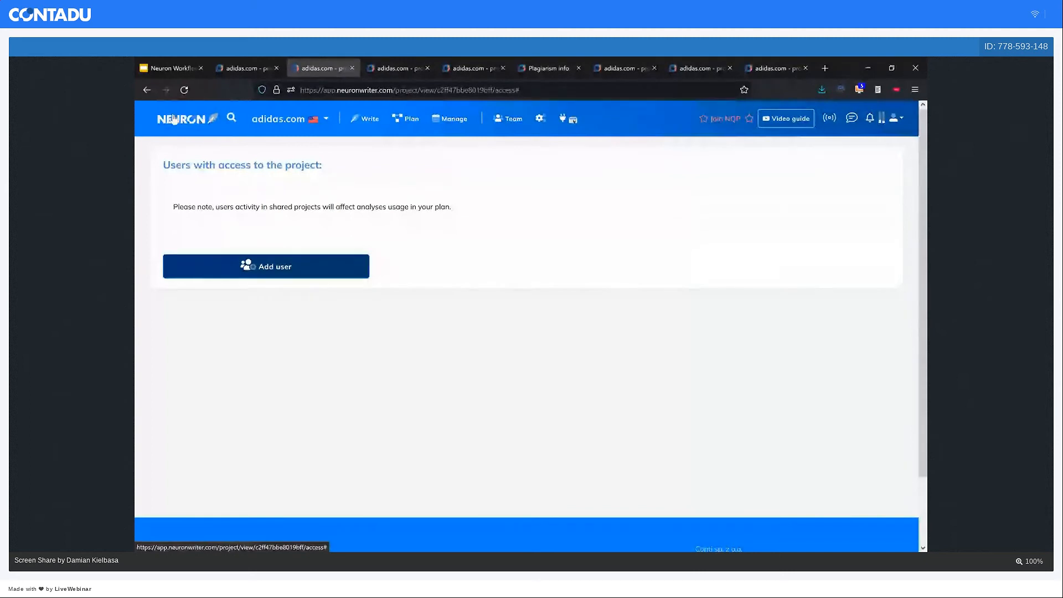
{"action": "left_click", "coordinate": [143, 95]}
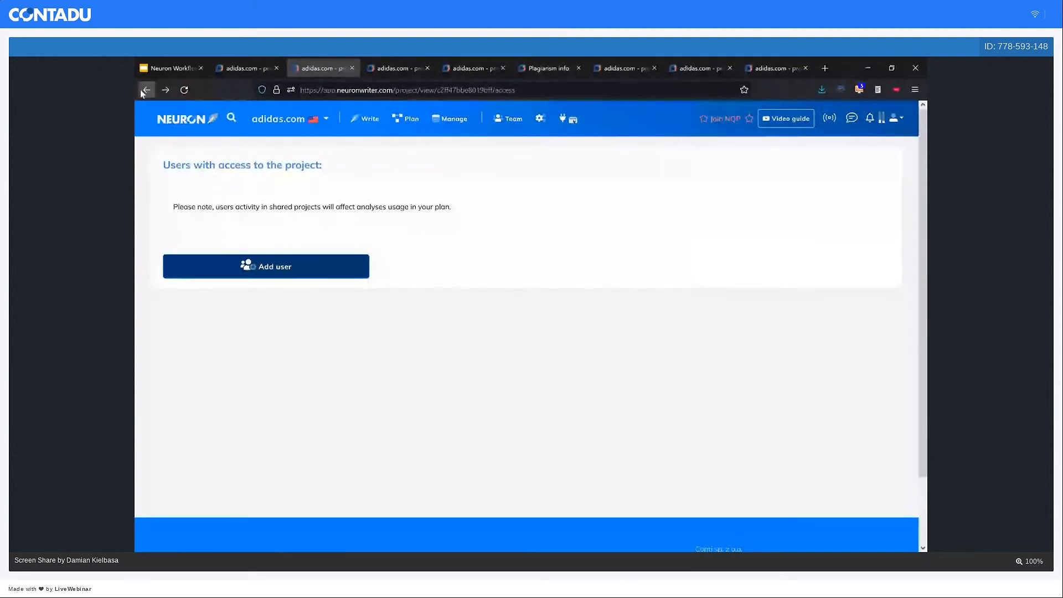
{"action": "left_click", "coordinate": [142, 92]}
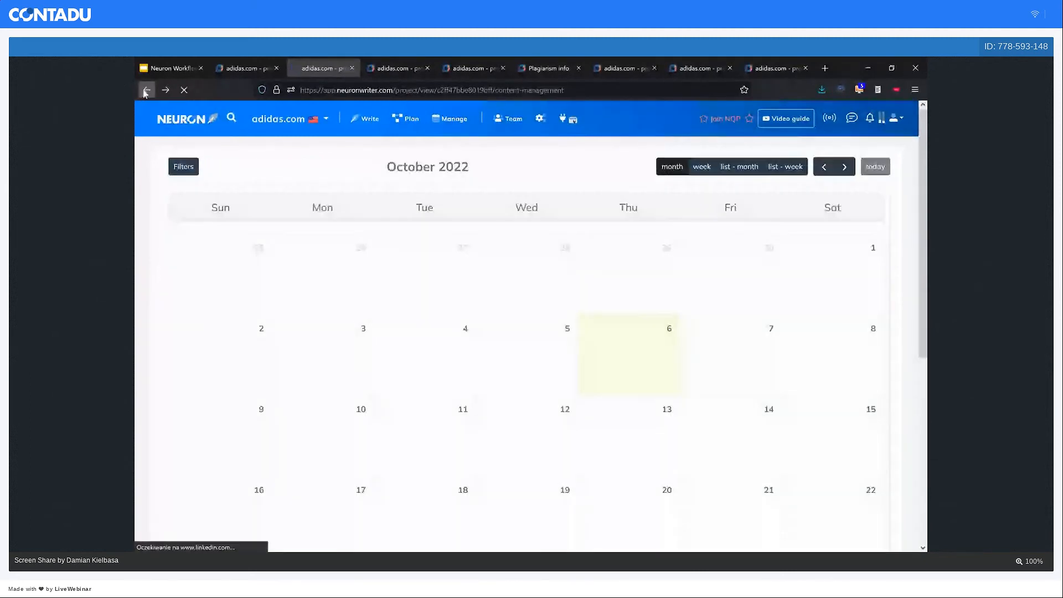
{"action": "left_click", "coordinate": [144, 92]}
Open the "can you use any sneakers for running" query from Content writer and continue to the editor with the preselected competitors.
{"action": "left_click", "coordinate": [366, 119]}
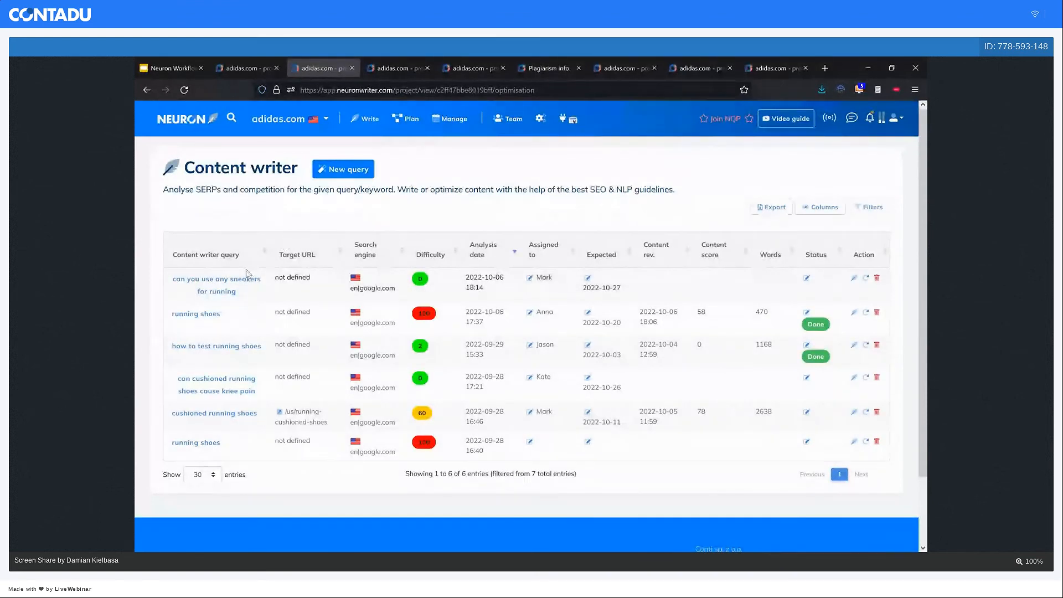
{"action": "left_click", "coordinate": [241, 285]}
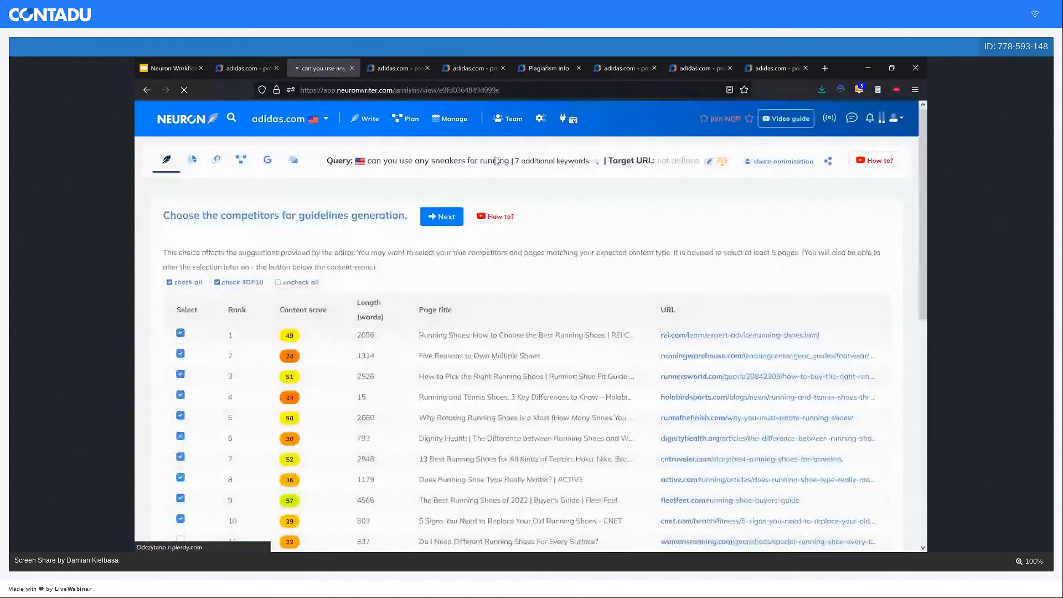
{"action": "left_click", "coordinate": [439, 215]}
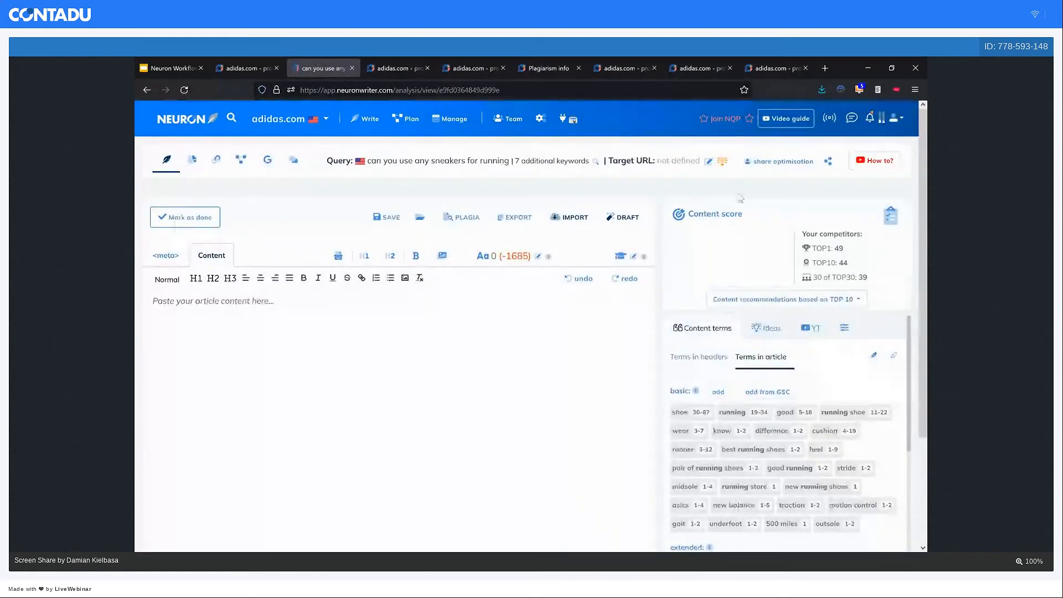
Check the options for sharing the optimisation by email and by link, and close them without generating a link.
{"action": "left_click", "coordinate": [777, 165]}
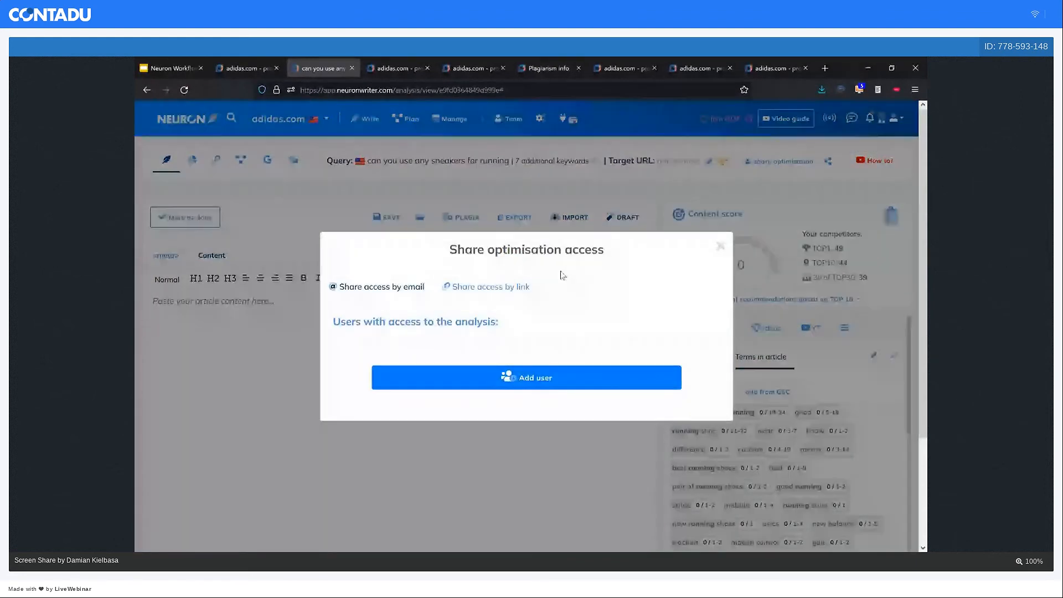
{"action": "left_click", "coordinate": [511, 287]}
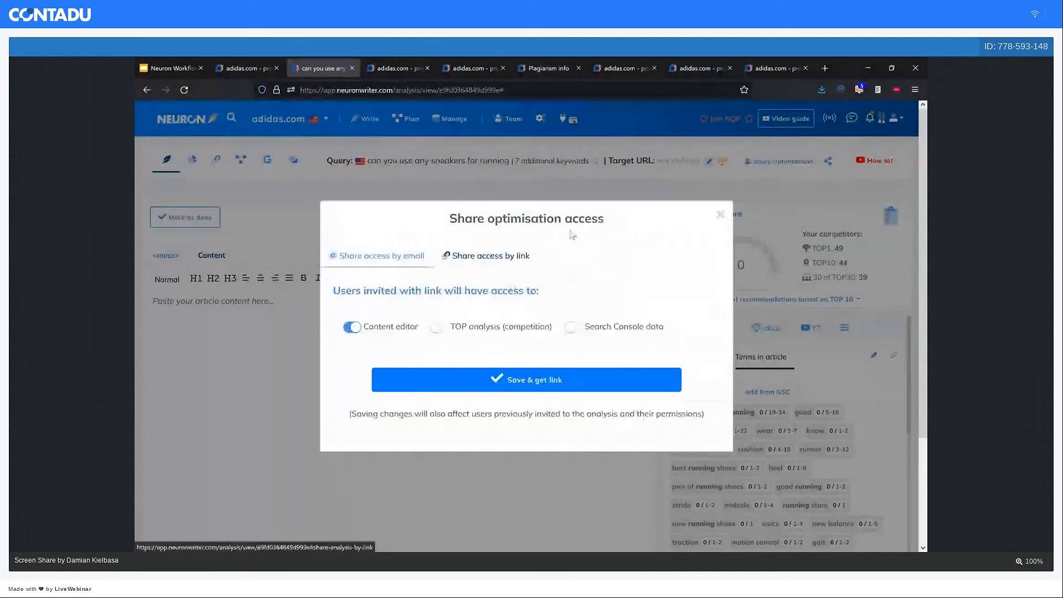
{"action": "left_click", "coordinate": [722, 220]}
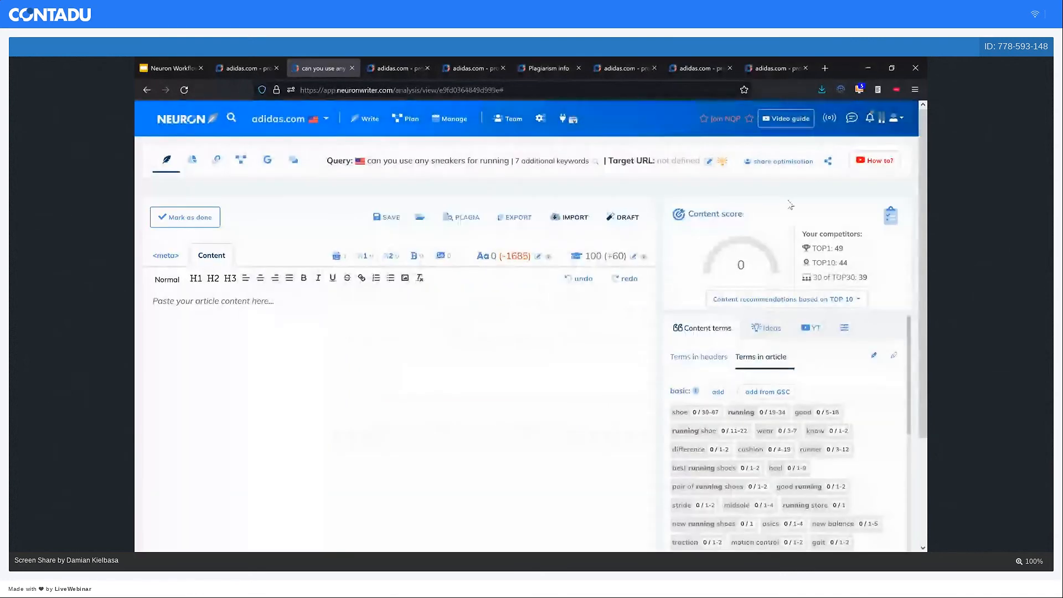
Copy the read-only content preview link of the "can you use any sneakers for running" analysis to the clipboard.
{"action": "left_click", "coordinate": [828, 163]}
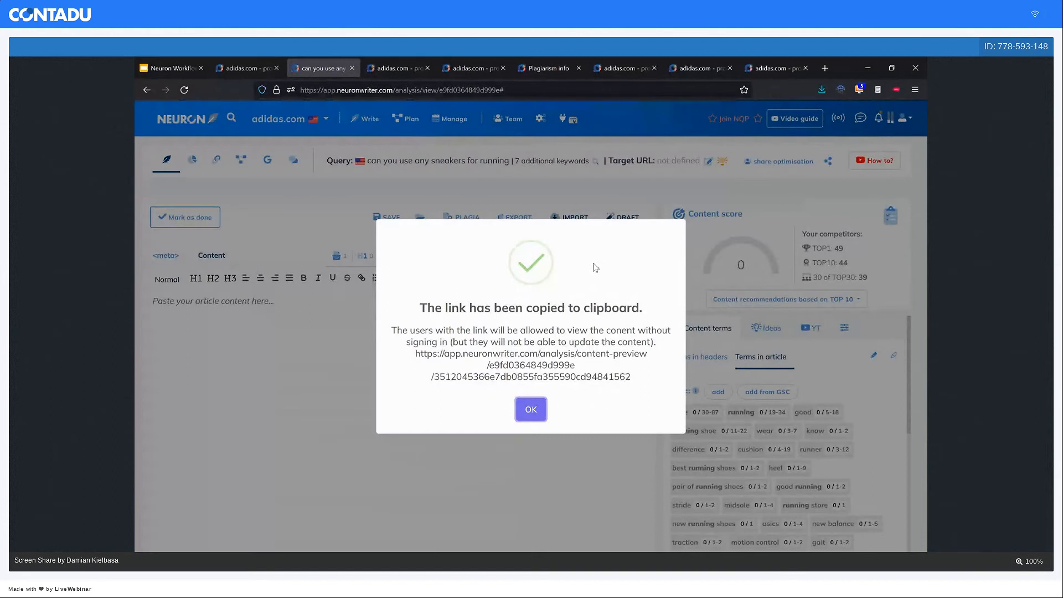
{"action": "left_click", "coordinate": [530, 410]}
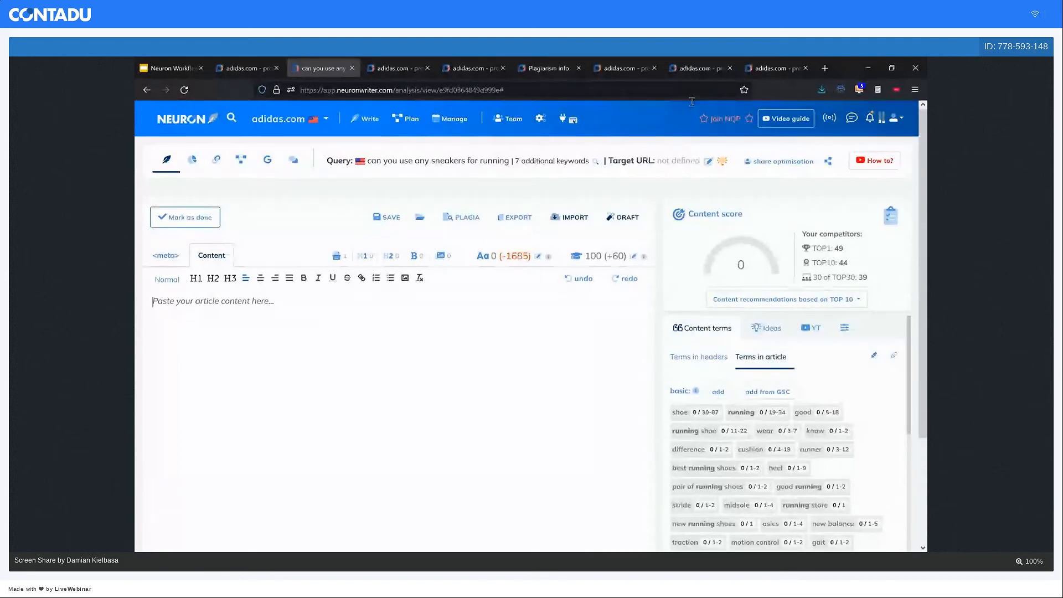
{"action": "left_click", "coordinate": [827, 162]}
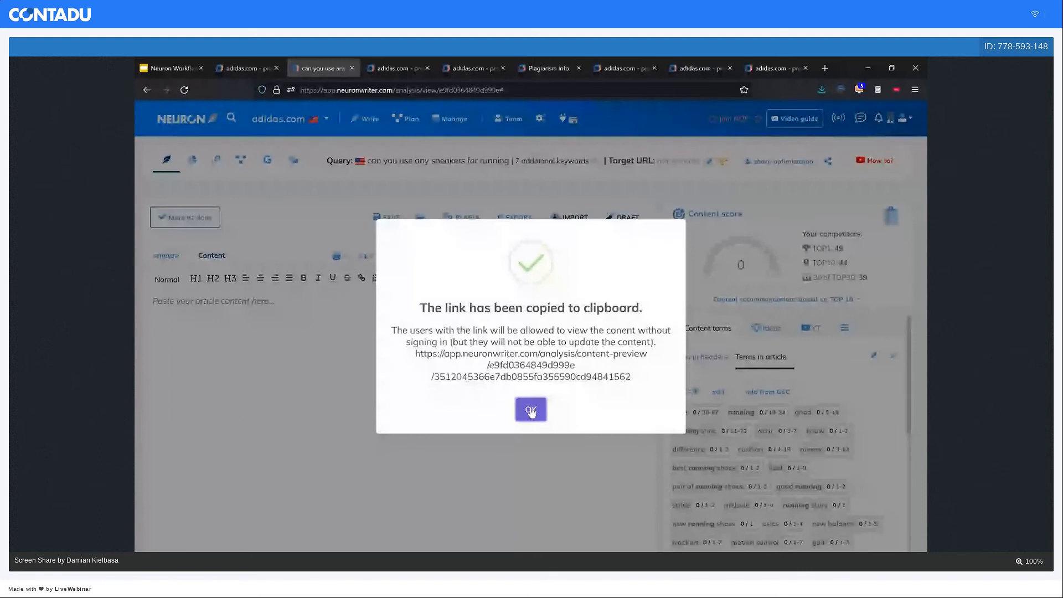
{"action": "left_click", "coordinate": [530, 410]}
Open the copied preview link in a private browser window and look through the shared content preview.
{"action": "key", "text": "ctrl+shift+p"}
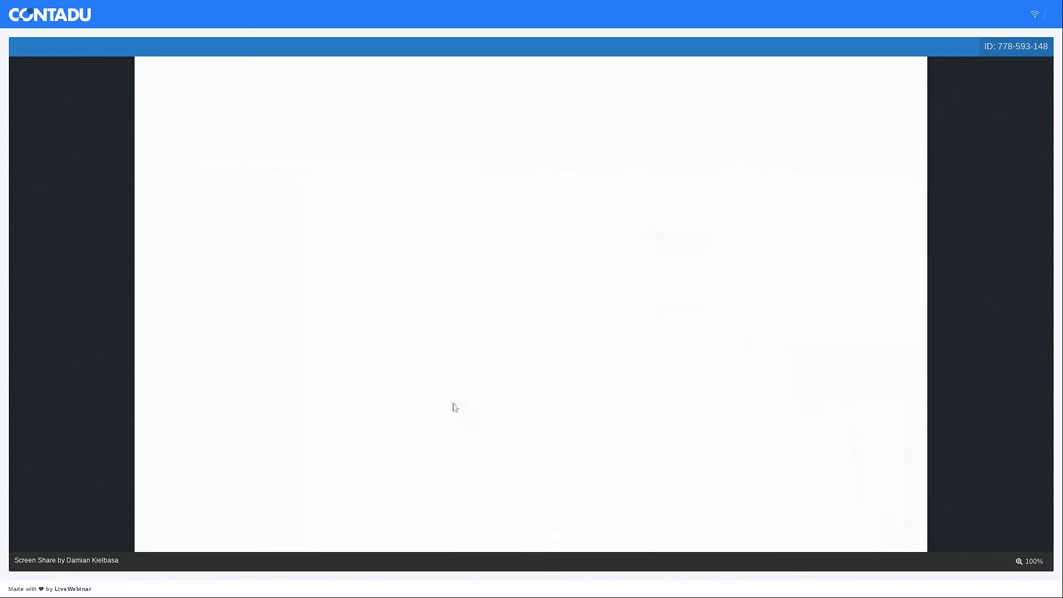
{"action": "key", "text": "ctrl+v"}
{"action": "key", "text": "Return"}
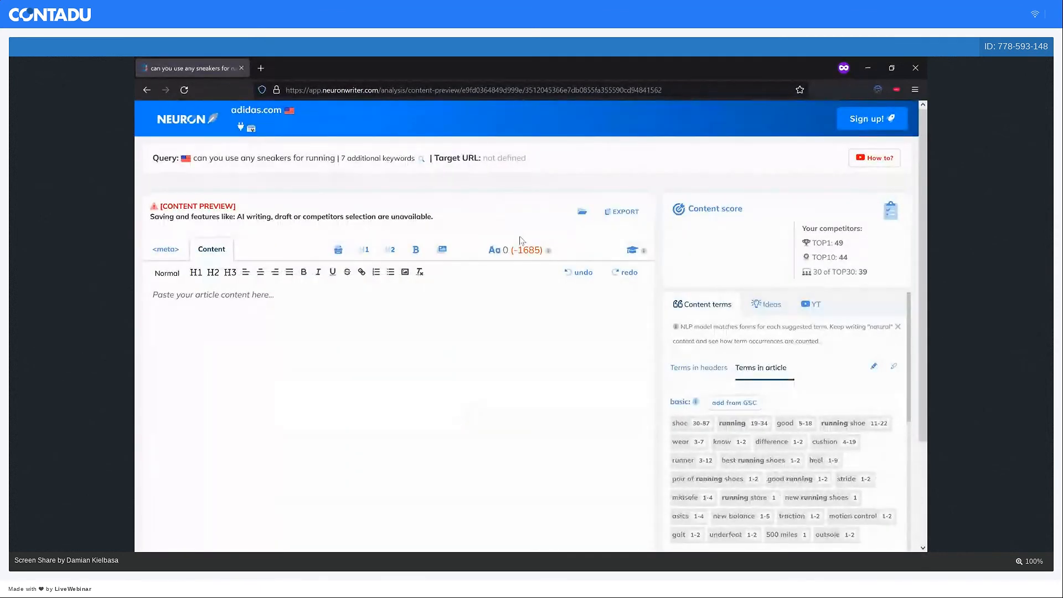
{"action": "scroll", "coordinate": [532, 316], "scroll_direction": "down", "scroll_amount": 3}
{"action": "scroll", "coordinate": [531, 316], "scroll_direction": "up", "scroll_amount": 2}
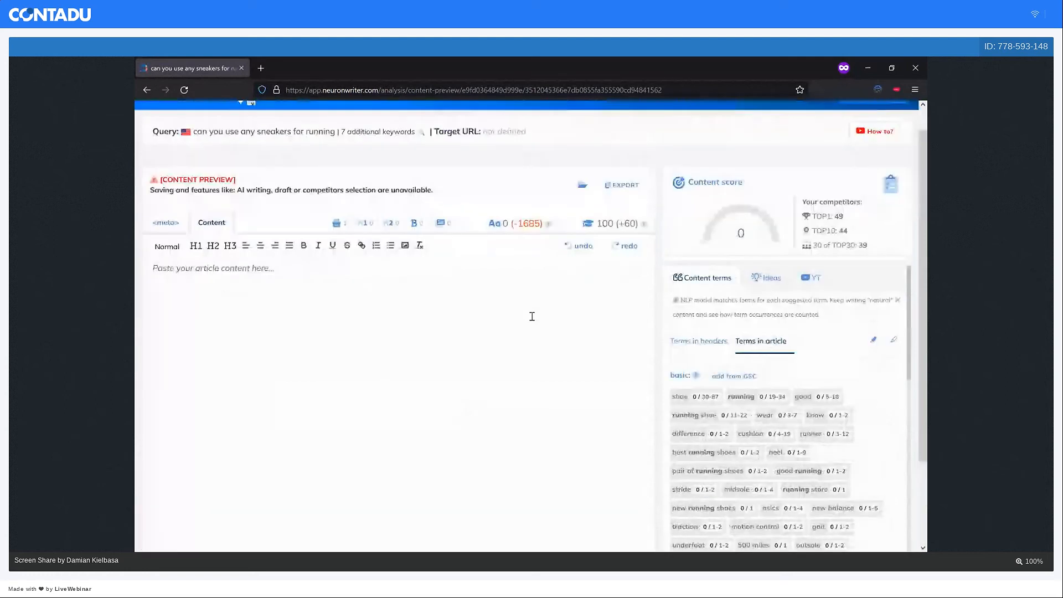
{"action": "scroll", "coordinate": [531, 316], "scroll_direction": "down", "scroll_amount": 1}
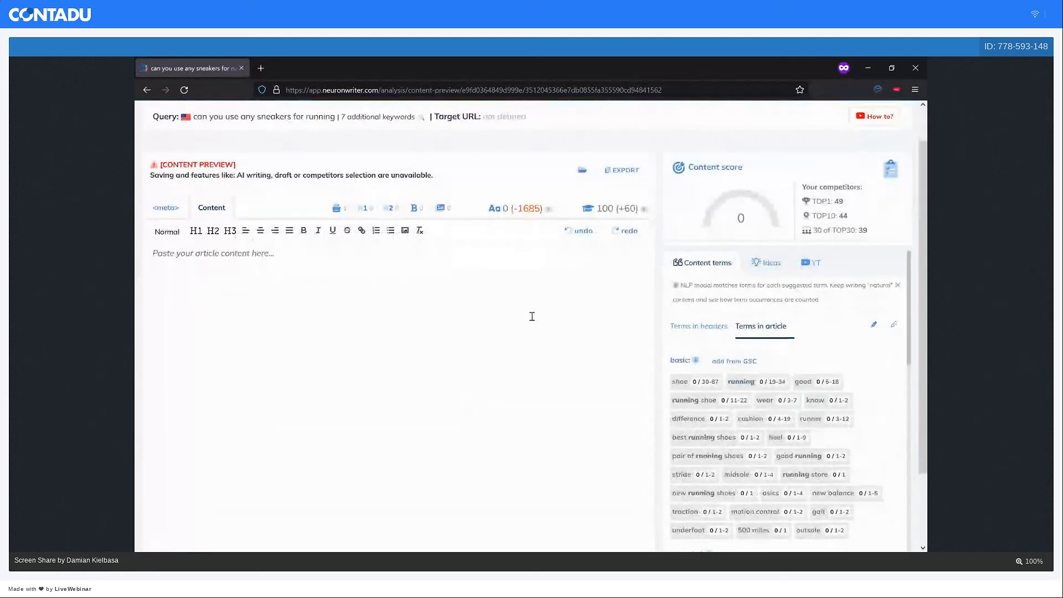
{"action": "scroll", "coordinate": [532, 316], "scroll_direction": "up", "scroll_amount": 1}
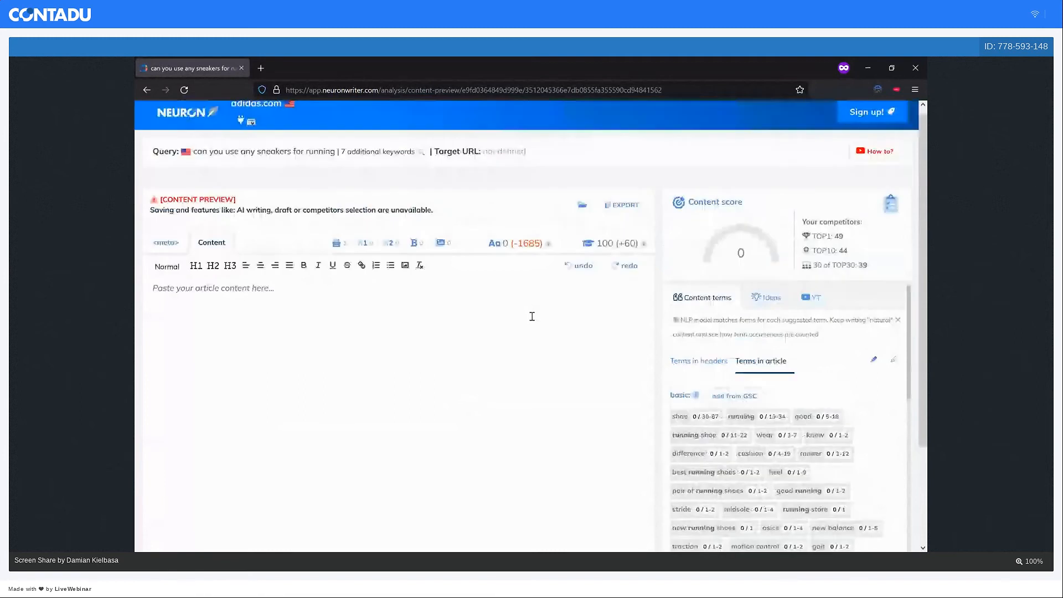
{"action": "scroll", "coordinate": [532, 316], "scroll_direction": "down", "scroll_amount": 1}
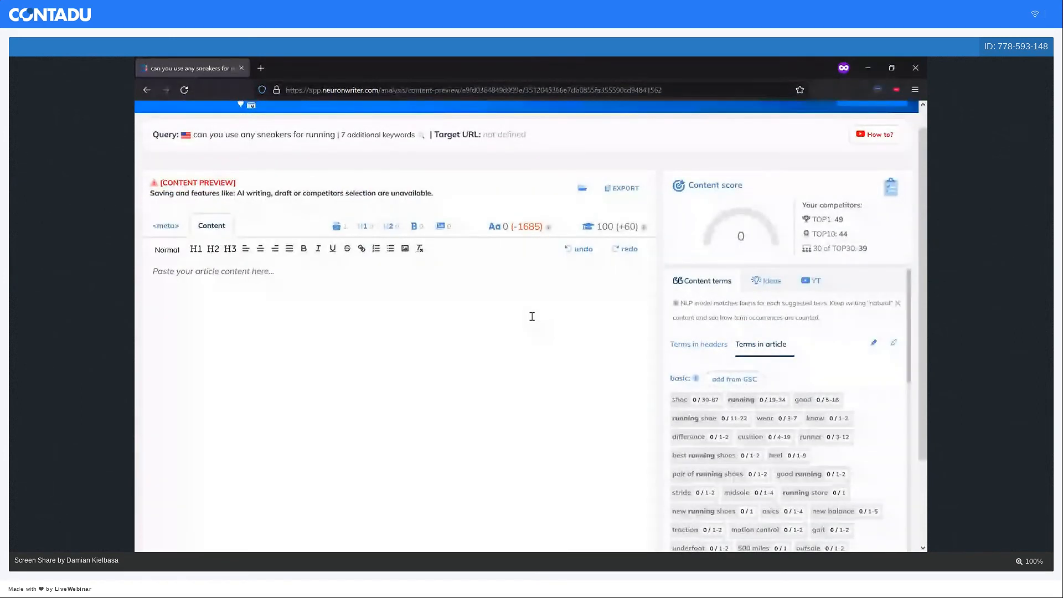
Return to the regular browser window with the analysis editor and copy its content preview link again.
{"action": "key", "text": "alt+Tab"}
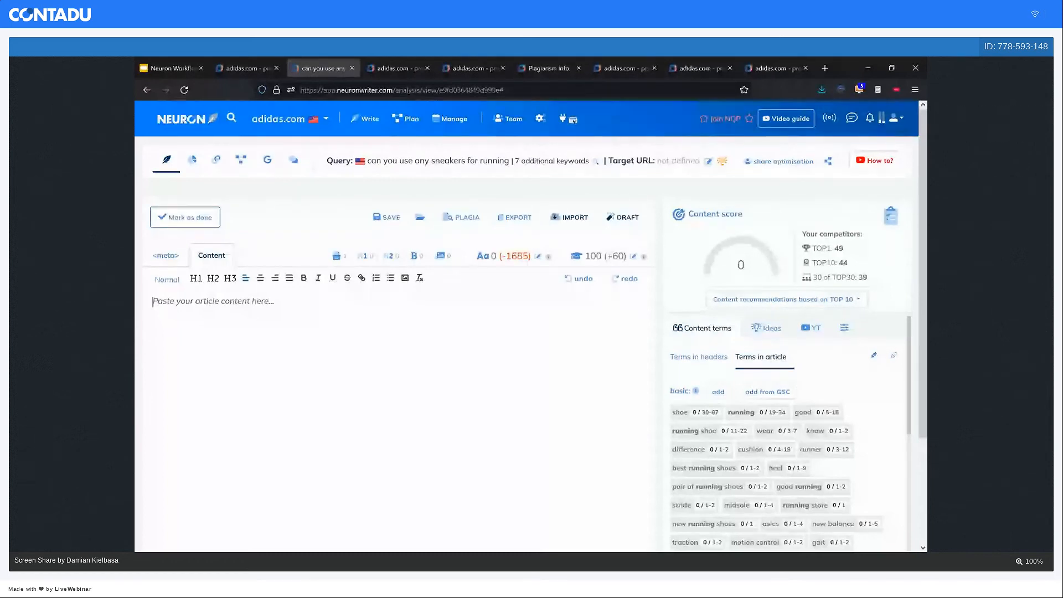
{"action": "left_click", "coordinate": [827, 161]}
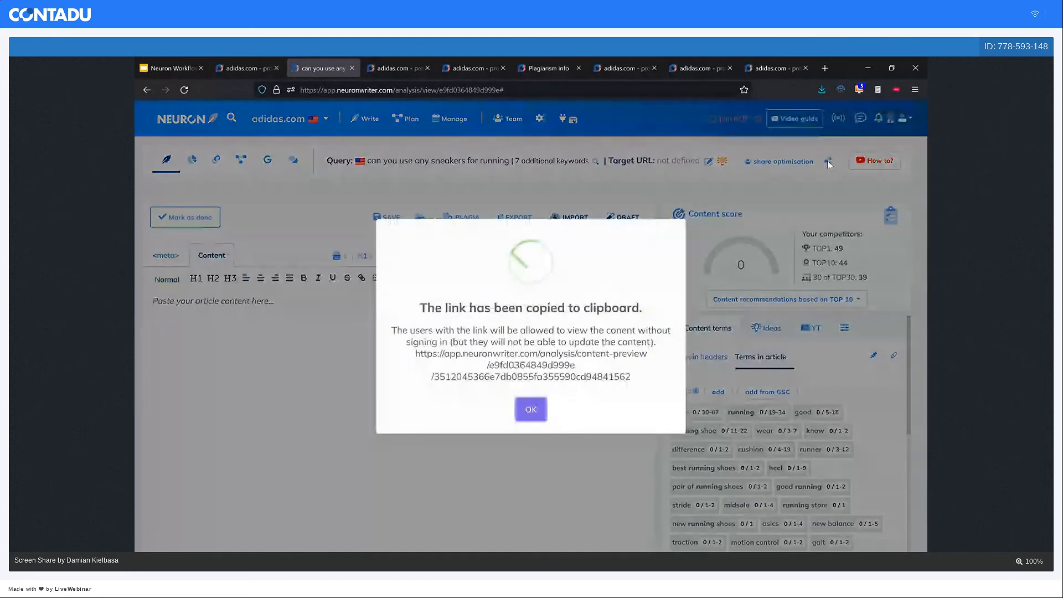
{"action": "left_click", "coordinate": [531, 409]}
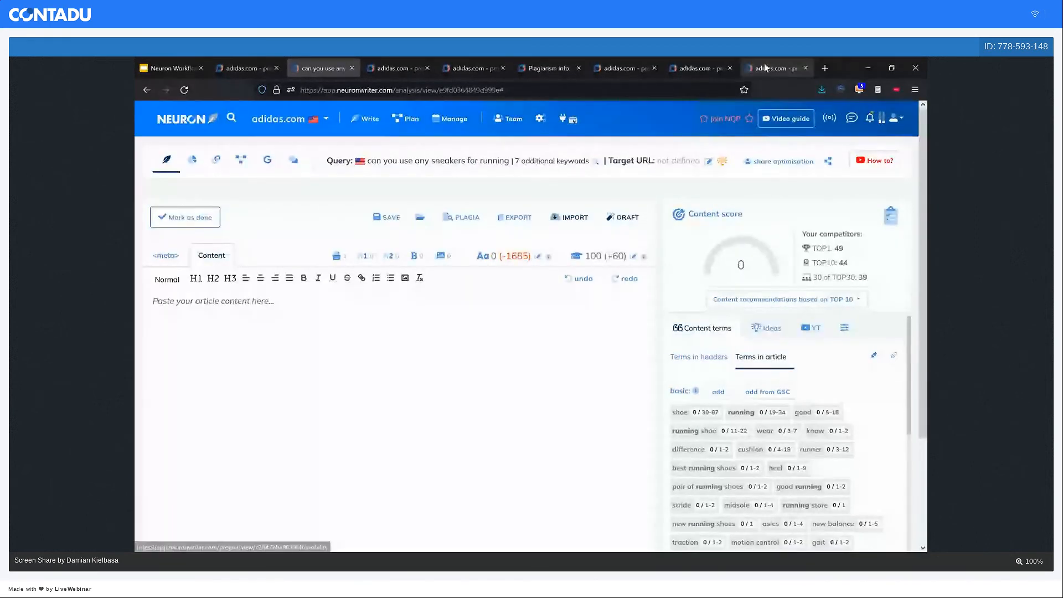
Open the copied preview link in a new tab, look through the content preview and its suggested terms, and close the tab.
{"action": "left_click", "coordinate": [825, 68]}
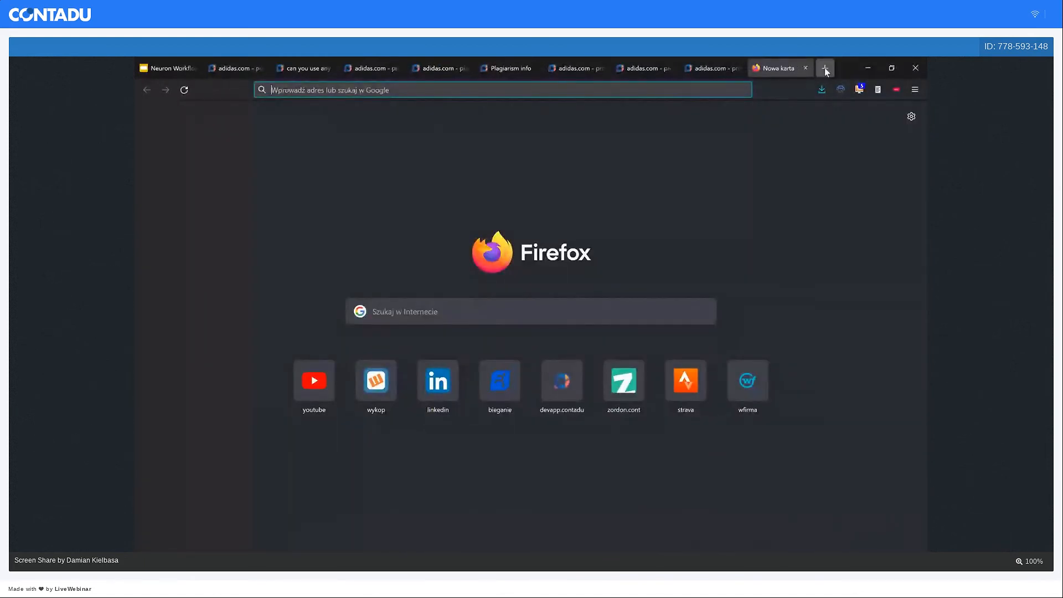
{"action": "key", "text": "ctrl+v"}
{"action": "key", "text": "Return"}
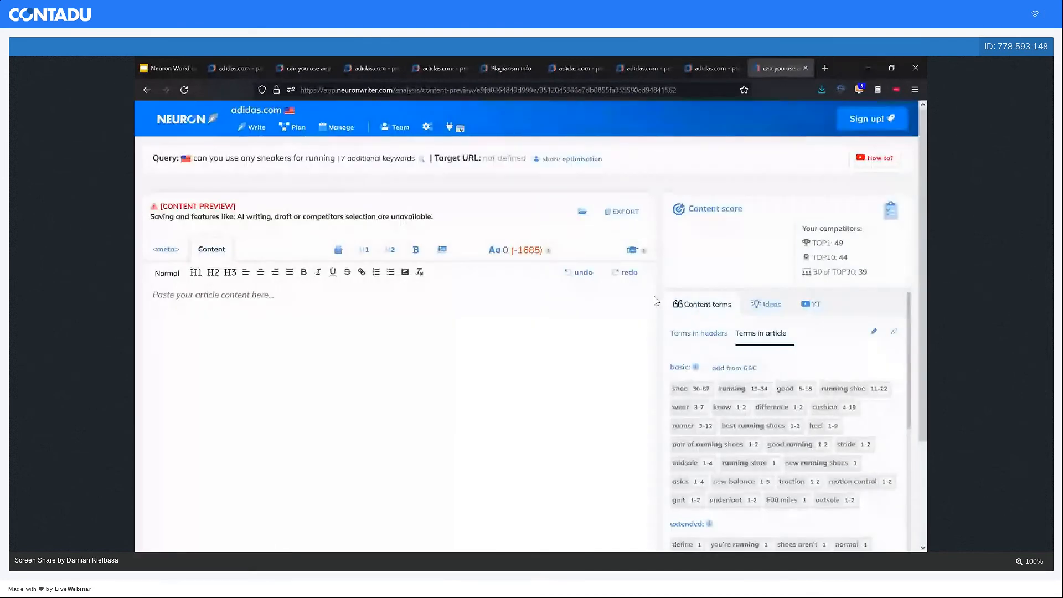
{"action": "scroll", "coordinate": [655, 300], "scroll_direction": "down", "scroll_amount": 1}
{"action": "scroll", "coordinate": [654, 300], "scroll_direction": "down", "scroll_amount": 1}
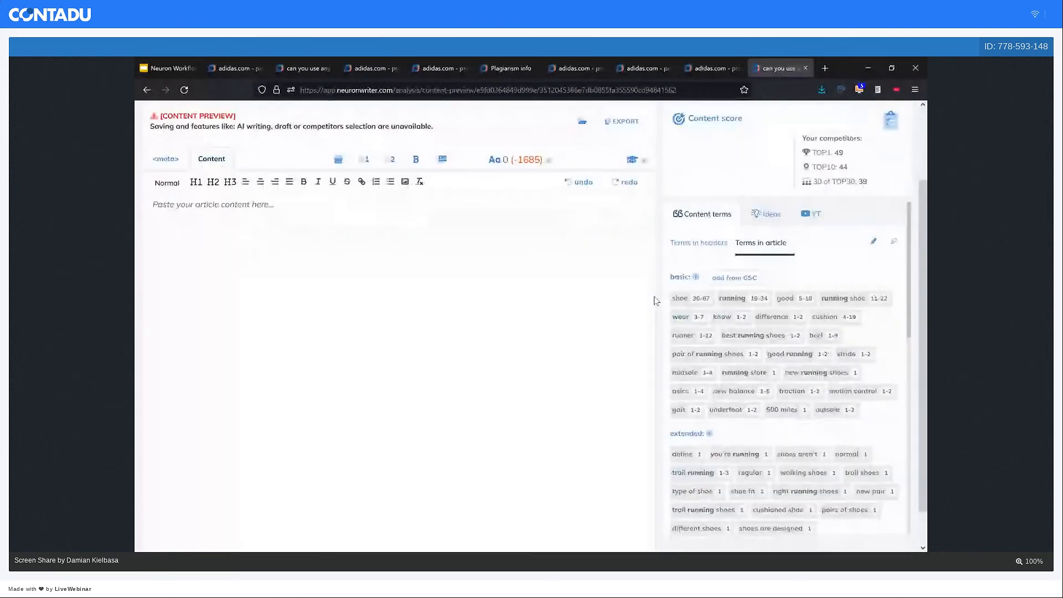
{"action": "scroll", "coordinate": [655, 301], "scroll_direction": "up", "scroll_amount": 1}
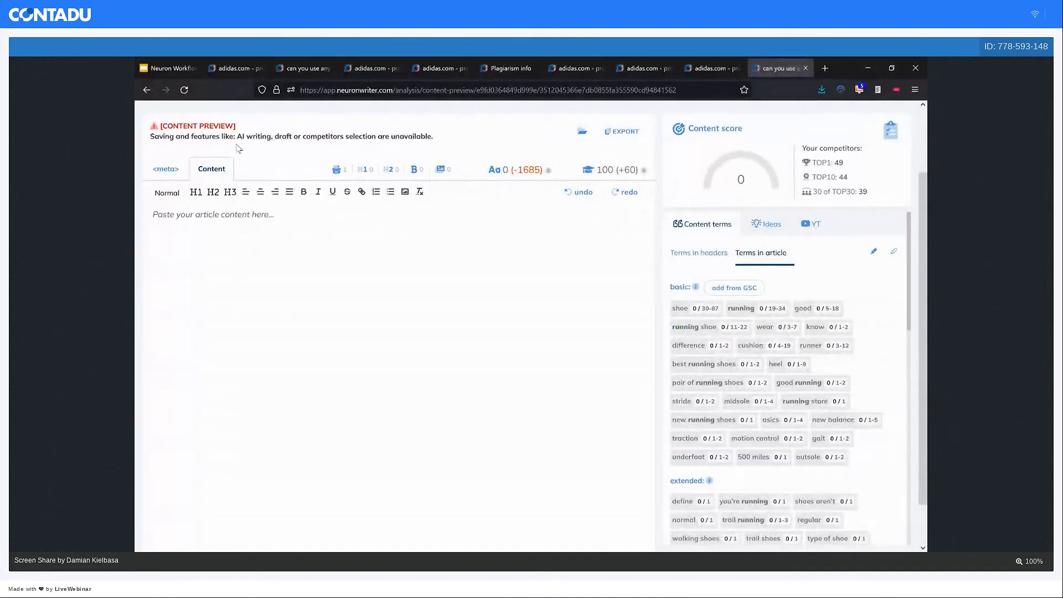
{"action": "key", "text": "ctrl+w"}
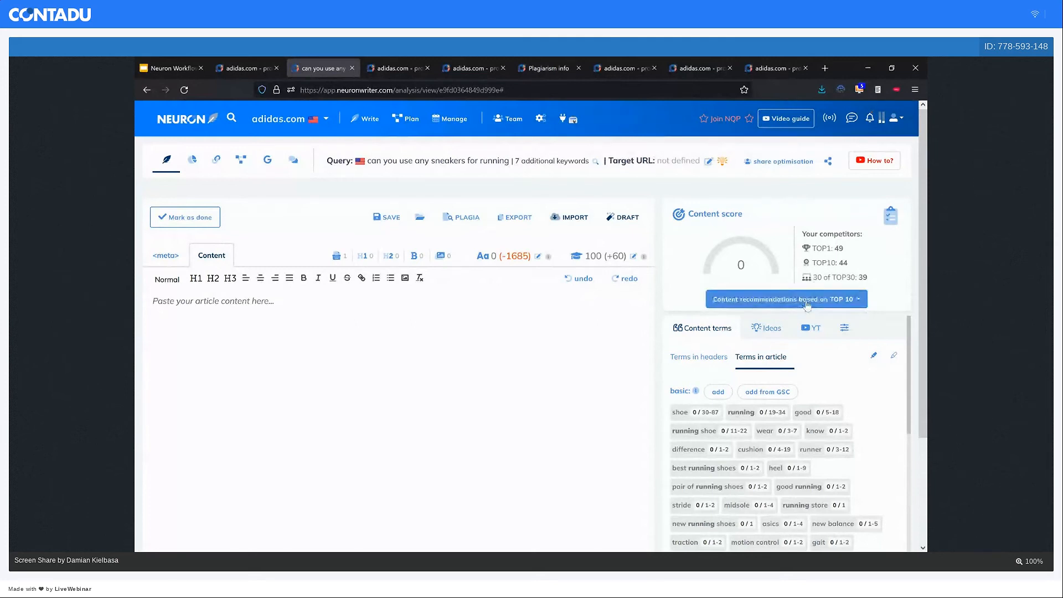
Check the TOP 10, TOP 30 and custom selection options for the basis of the content recommendations.
{"action": "left_click", "coordinate": [807, 302]}
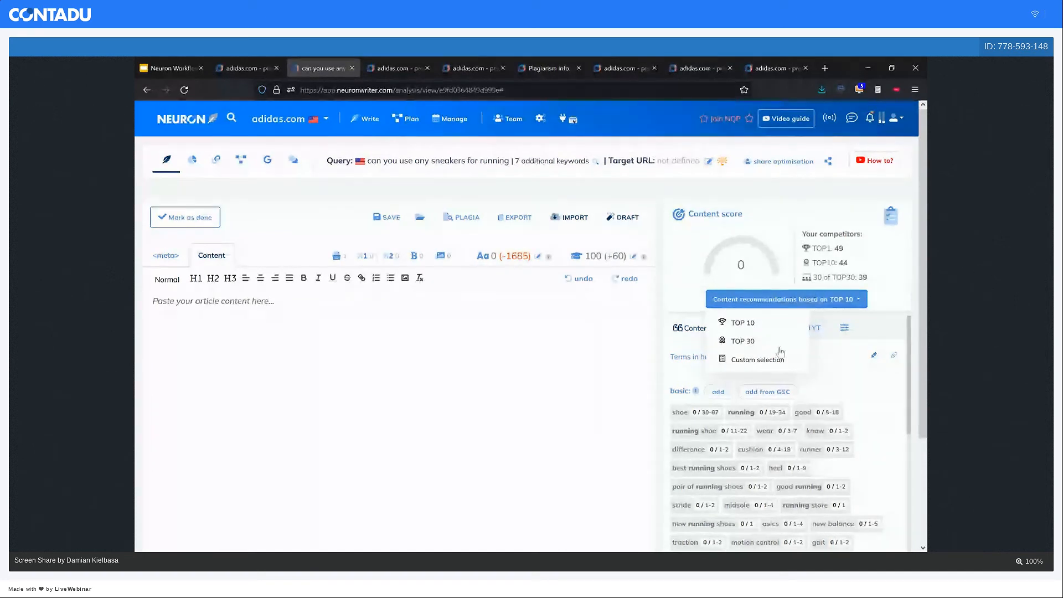
{"action": "left_click", "coordinate": [770, 363]}
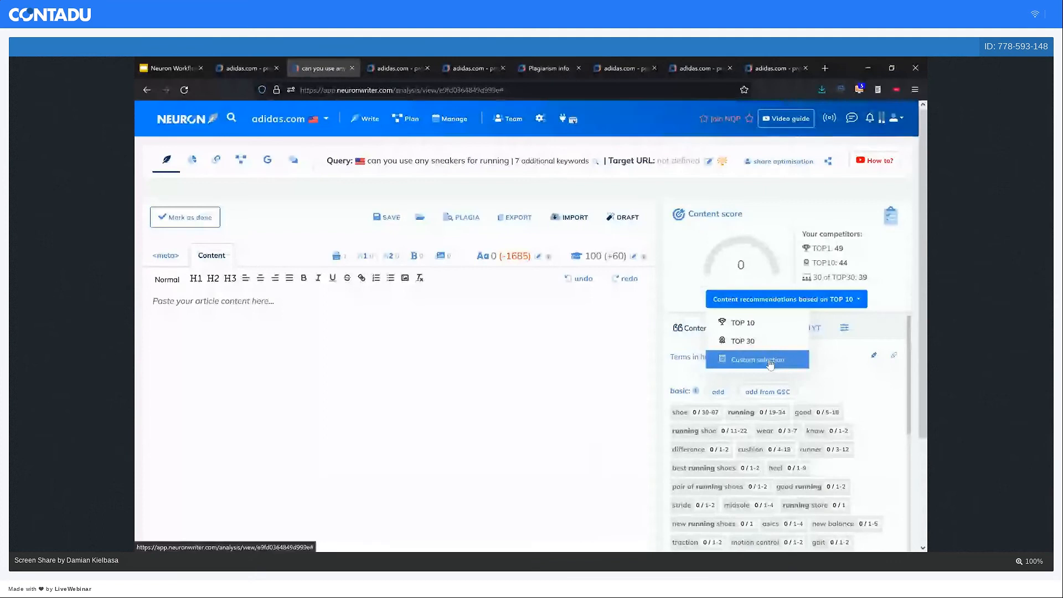
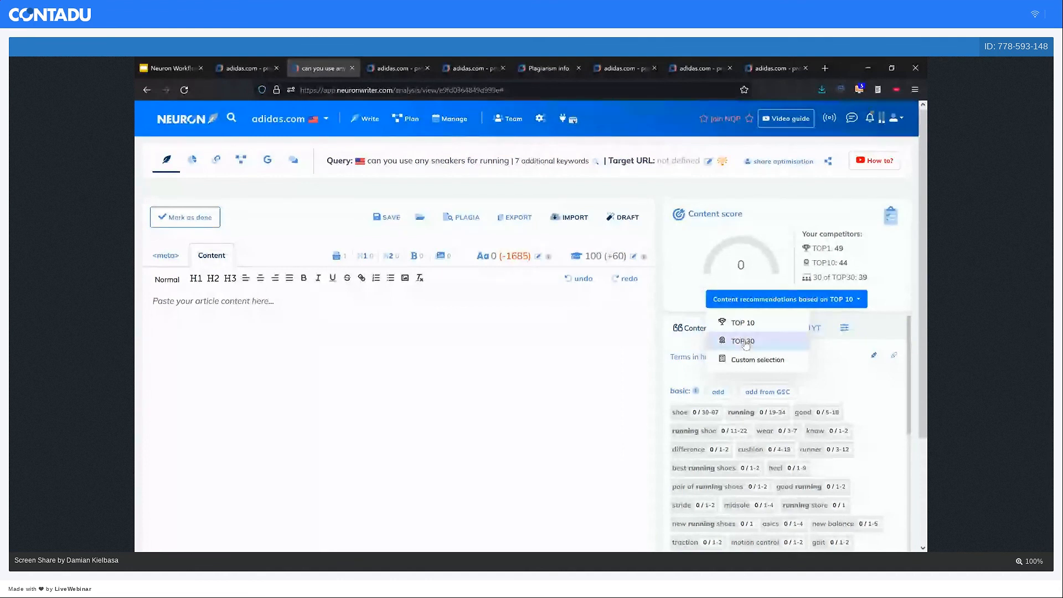
Open the account profile, review the lifetime upgrade offers for the Platinium and Diamond plans, and return to the analysis editor.
{"action": "mouse_move", "coordinate": [893, 136]}
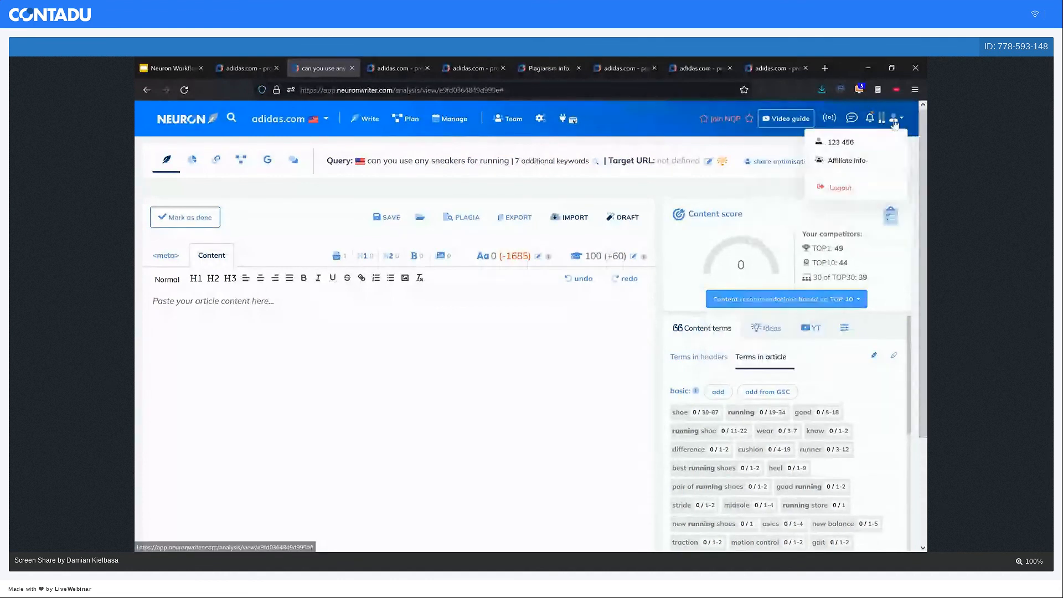
{"action": "left_click", "coordinate": [846, 142]}
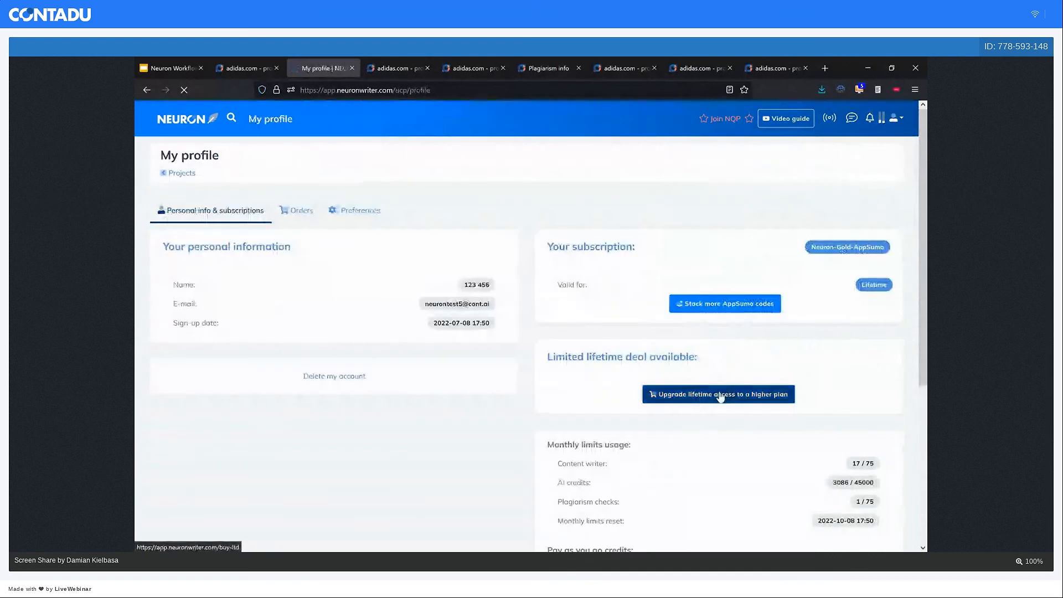
{"action": "left_click", "coordinate": [720, 395]}
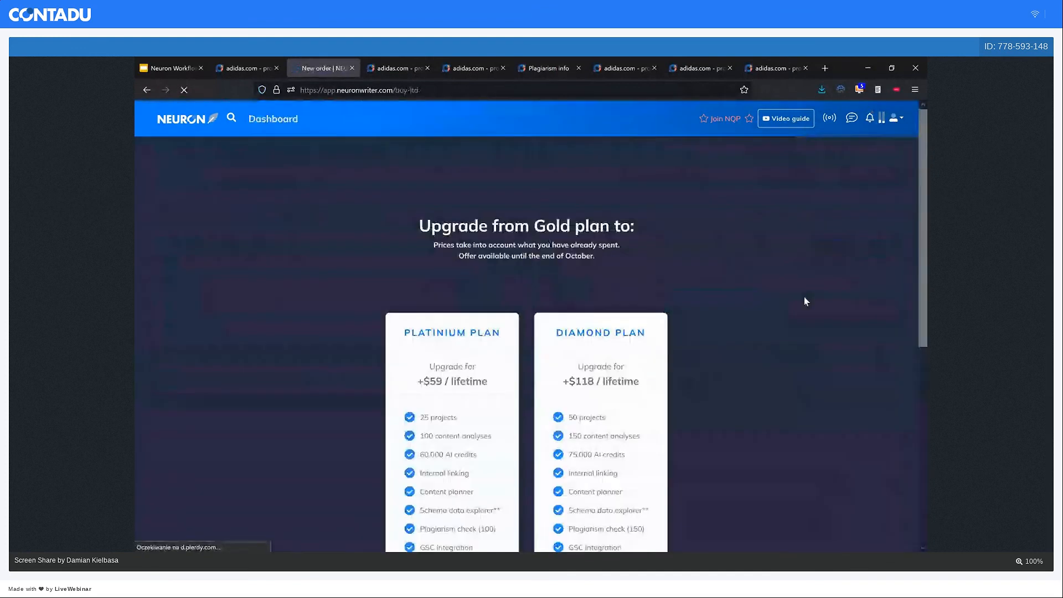
{"action": "scroll", "coordinate": [519, 302], "scroll_direction": "down", "scroll_amount": 3}
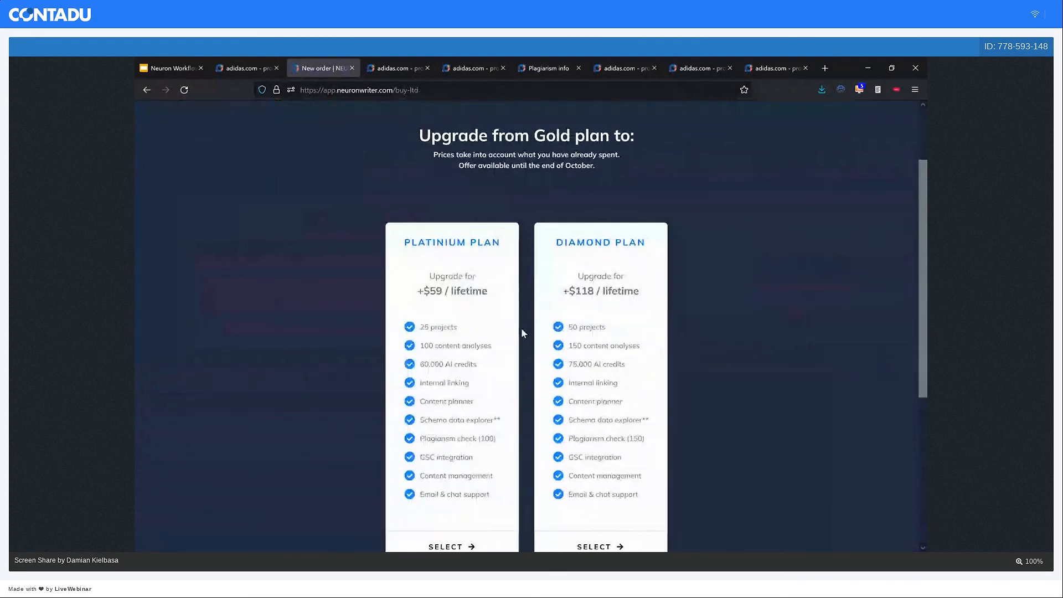
{"action": "scroll", "coordinate": [524, 333], "scroll_direction": "down", "scroll_amount": 1}
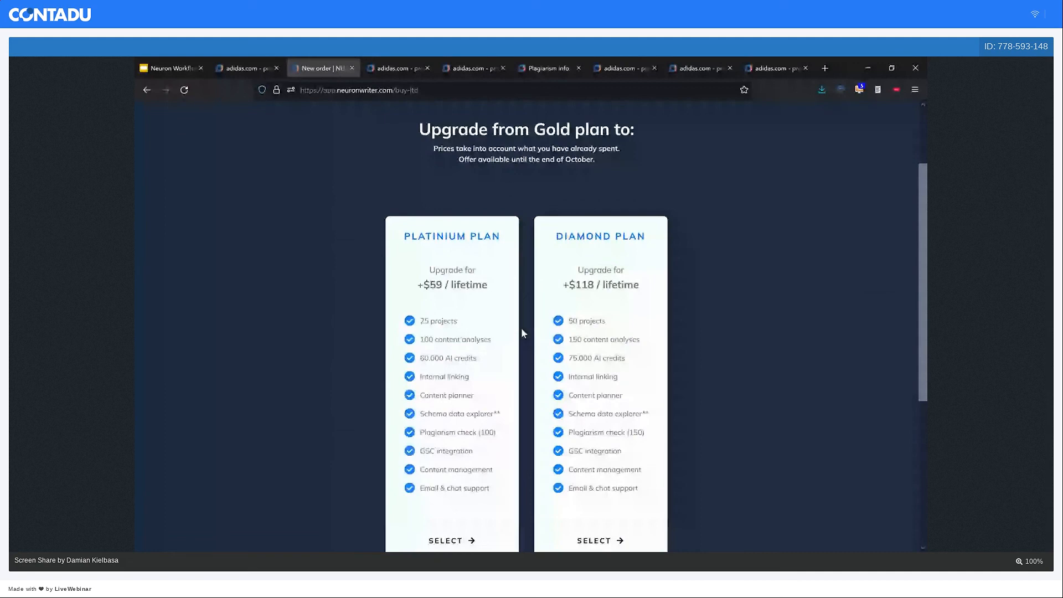
{"action": "key", "text": "alt+Left"}
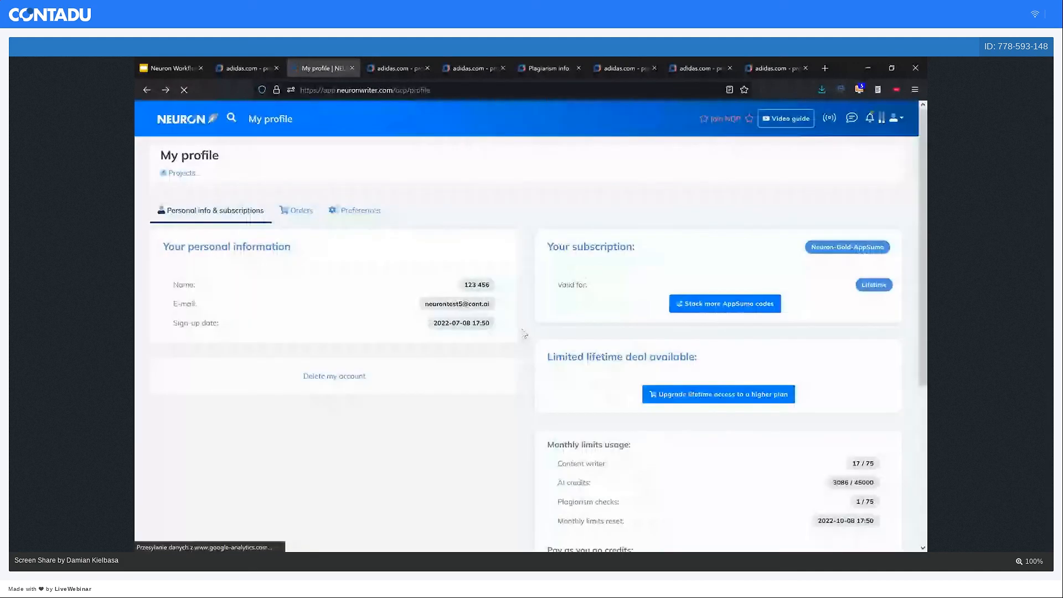
{"action": "key", "text": "alt+Left"}
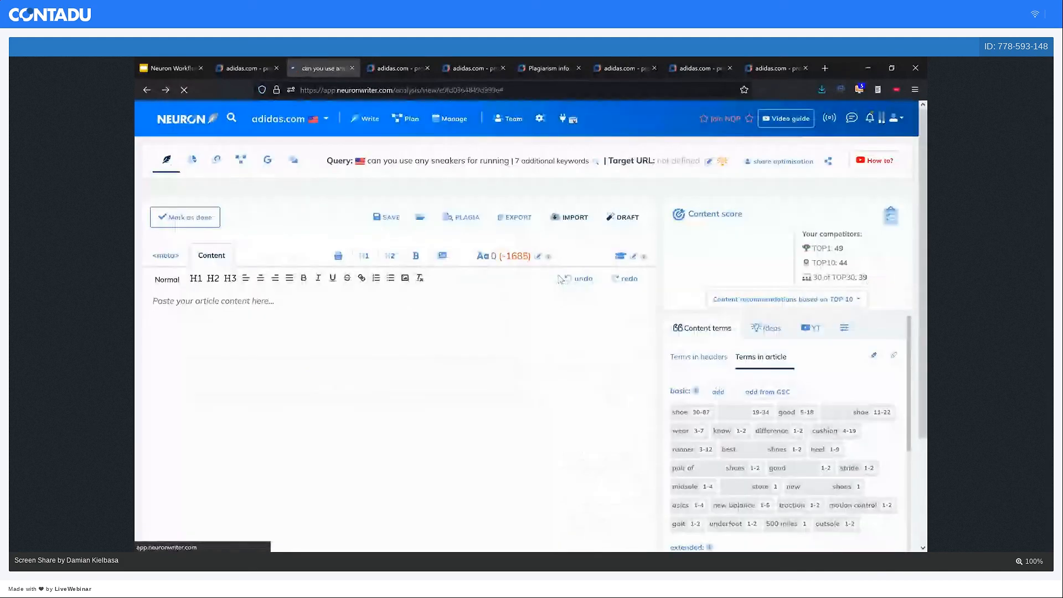